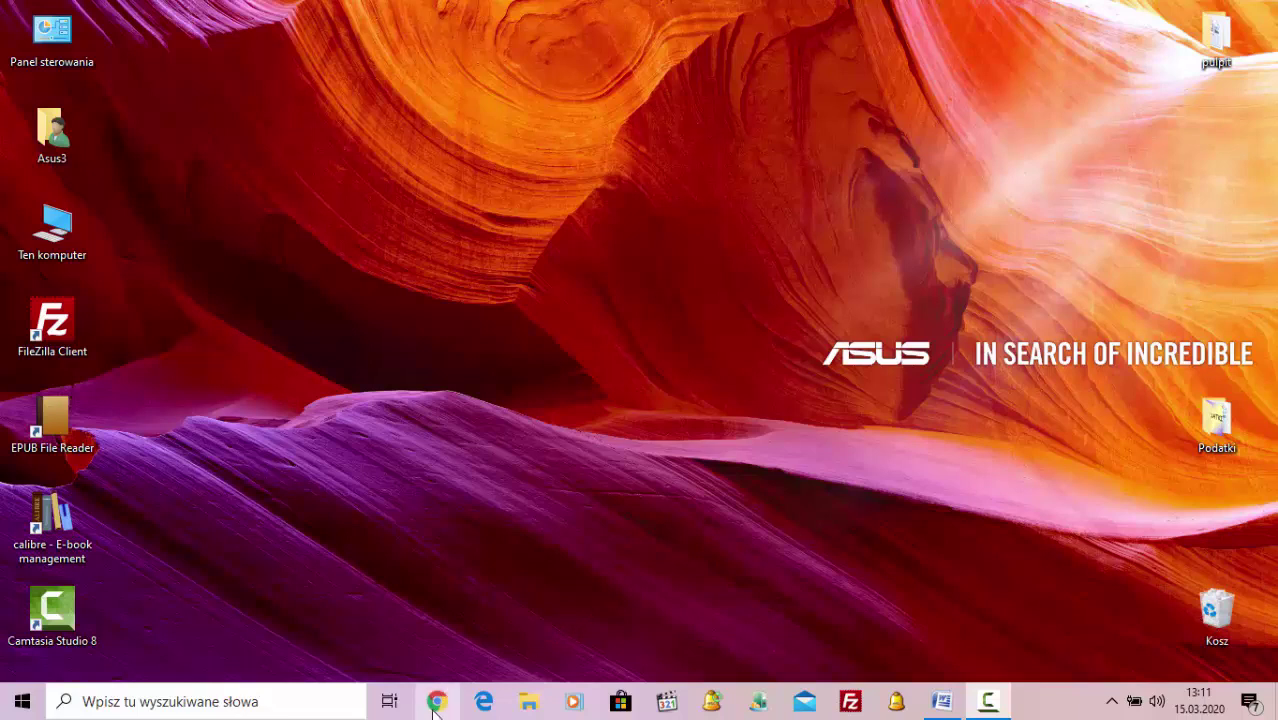
# - Open Chrome and go to the school's e-learning platform at moodle.zsziozukowo.pl
pyautogui.click(436, 703)
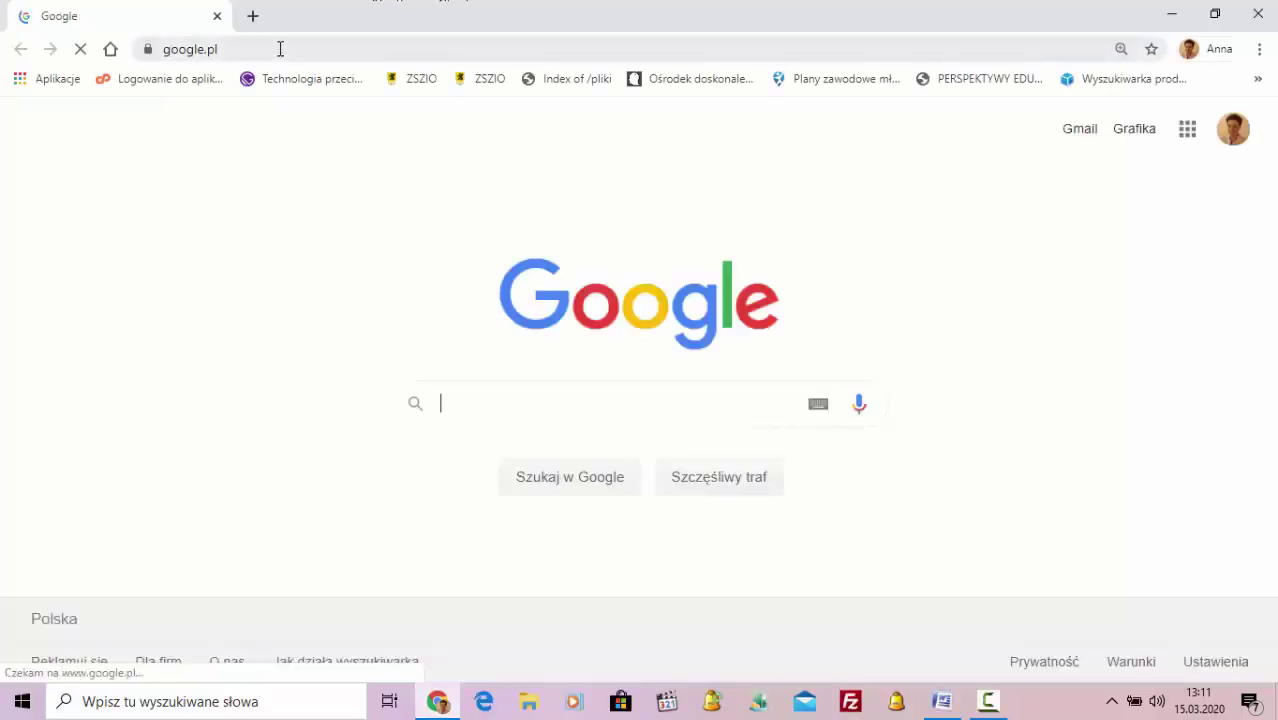
pyautogui.click(280, 49)
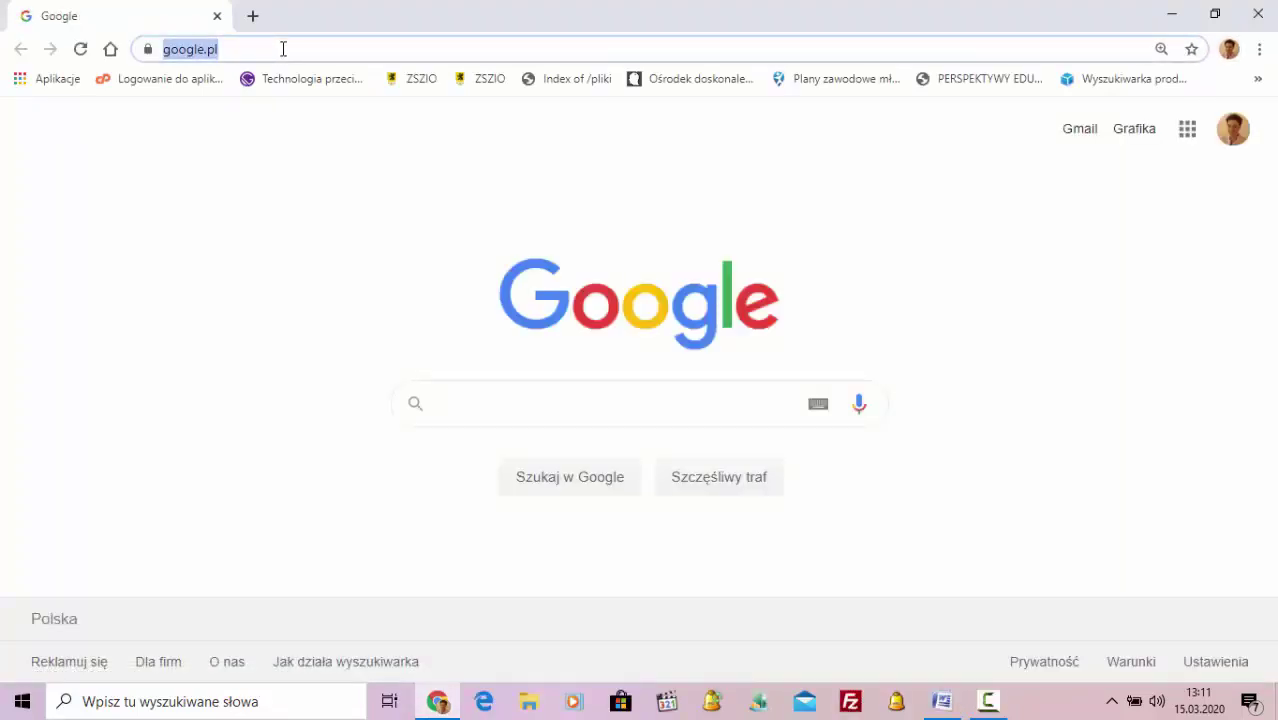
pyautogui.write('m')
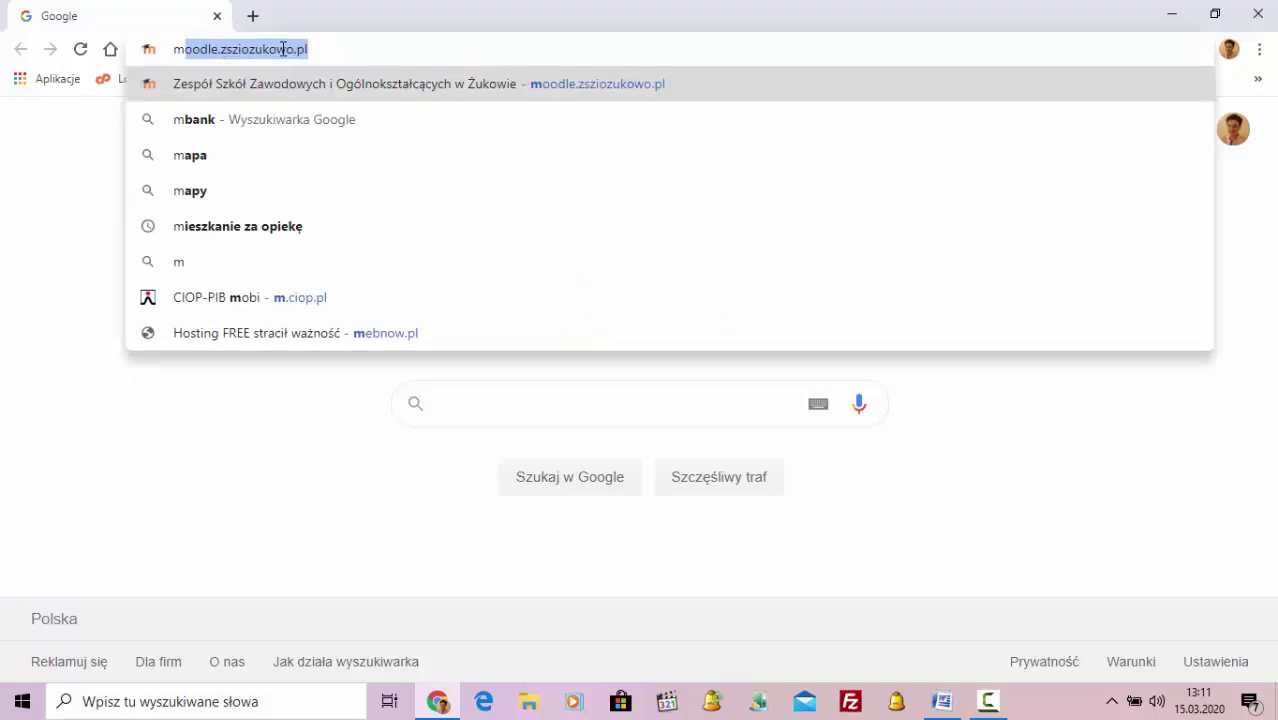
pyautogui.press('Return')
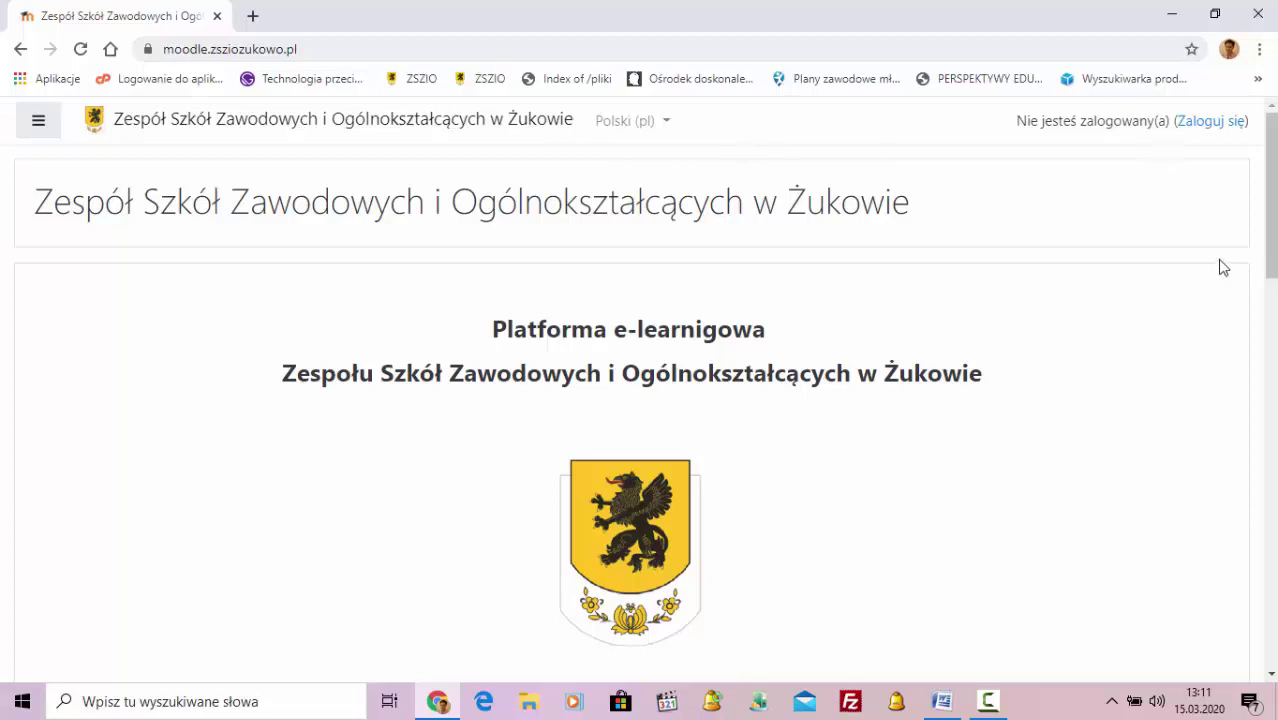
# - Log in to the platform with the browser's saved username and password
pyautogui.click(1218, 130)
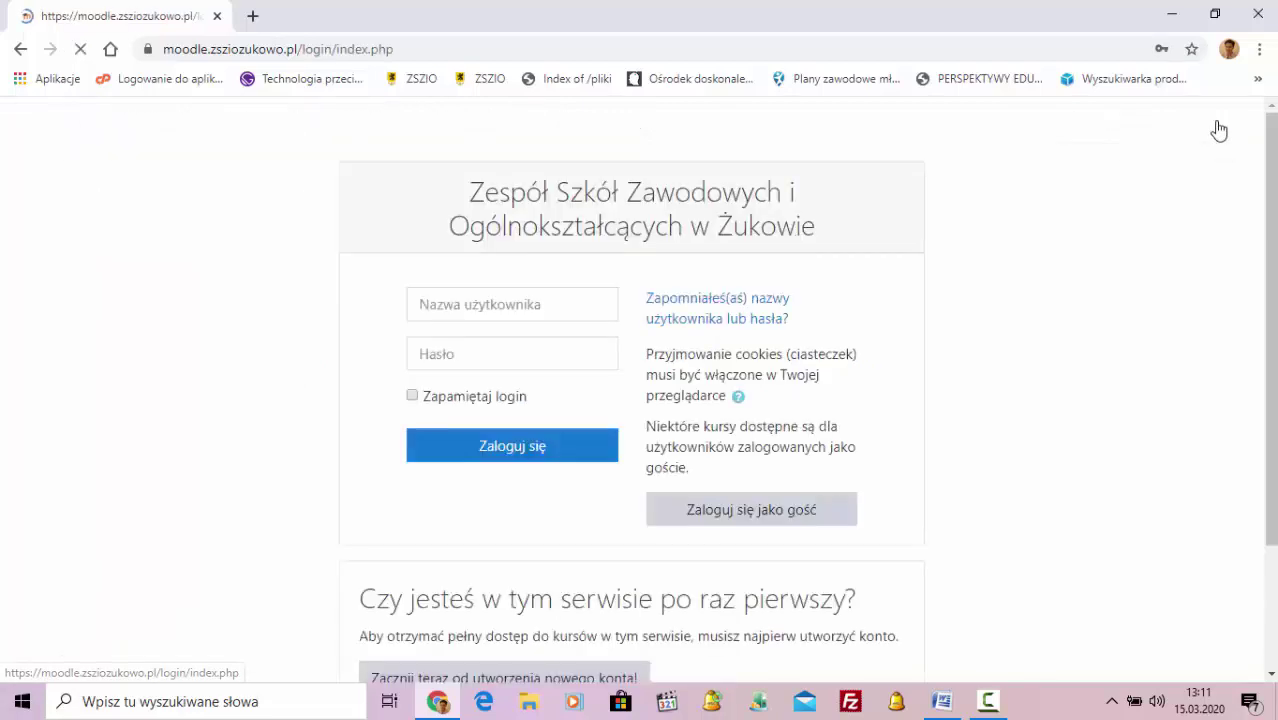
pyautogui.click(509, 292)
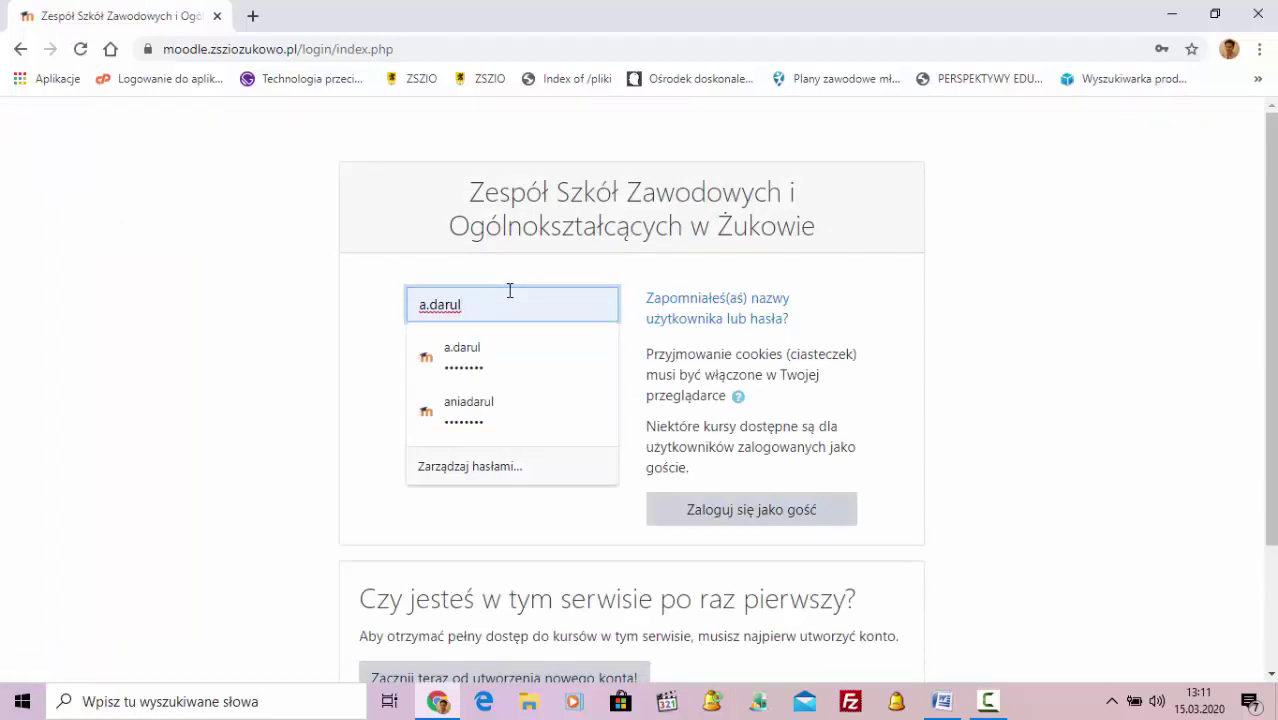
pyautogui.click(357, 316)
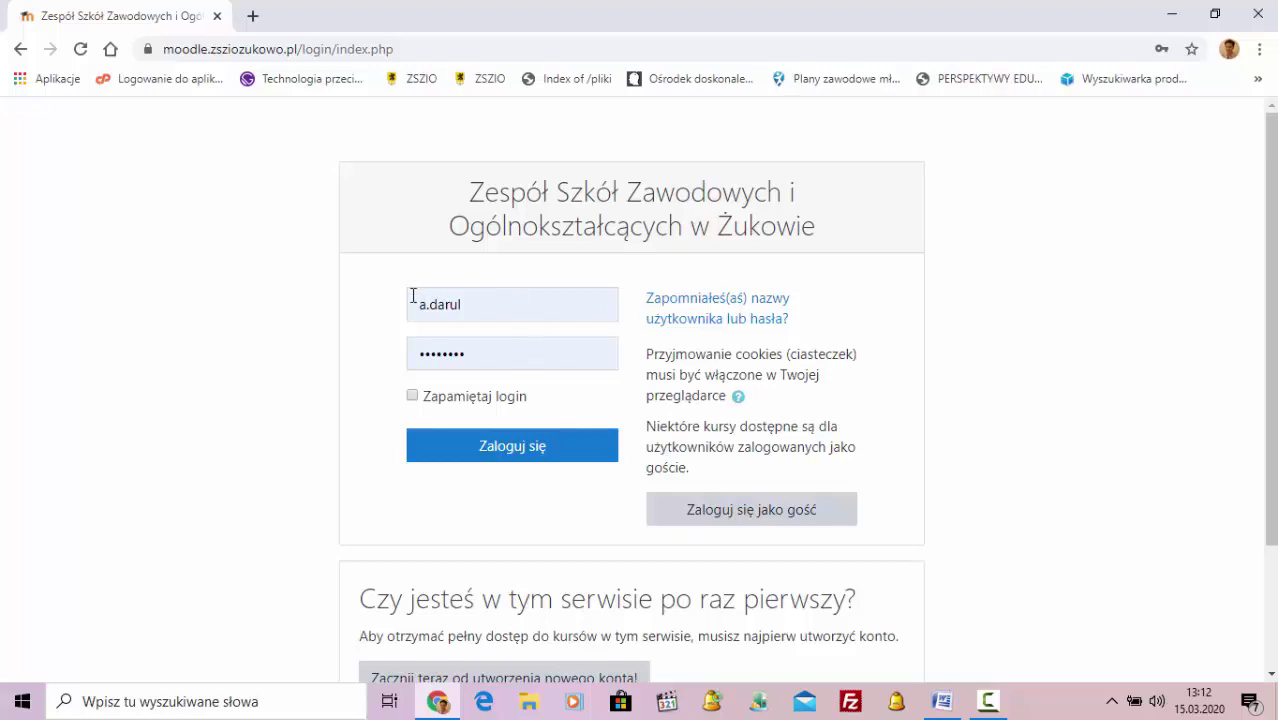
pyautogui.click(513, 449)
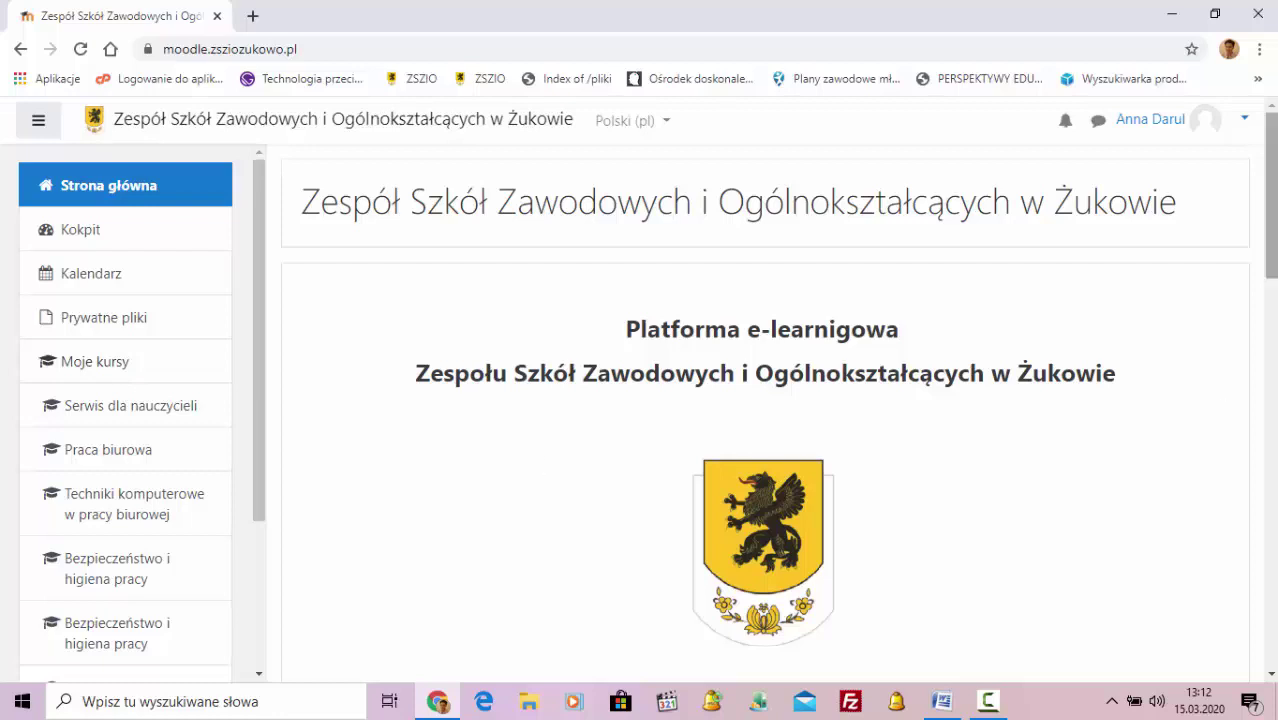
# - Open the course category Klasy pierwsze GBa, GBb i Gbc under Szkoła Branżowa I Stopnia
pyautogui.scroll(-5, 1272, 196)
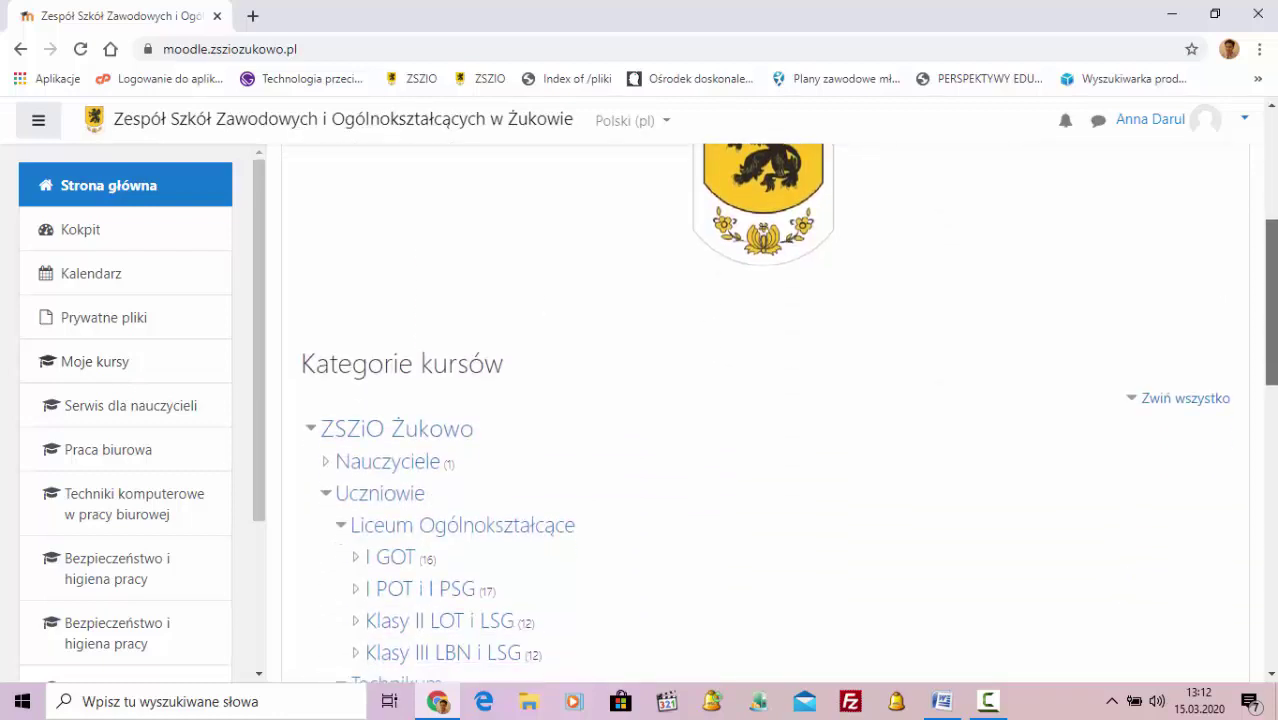
pyautogui.scroll(-1, 789, 436)
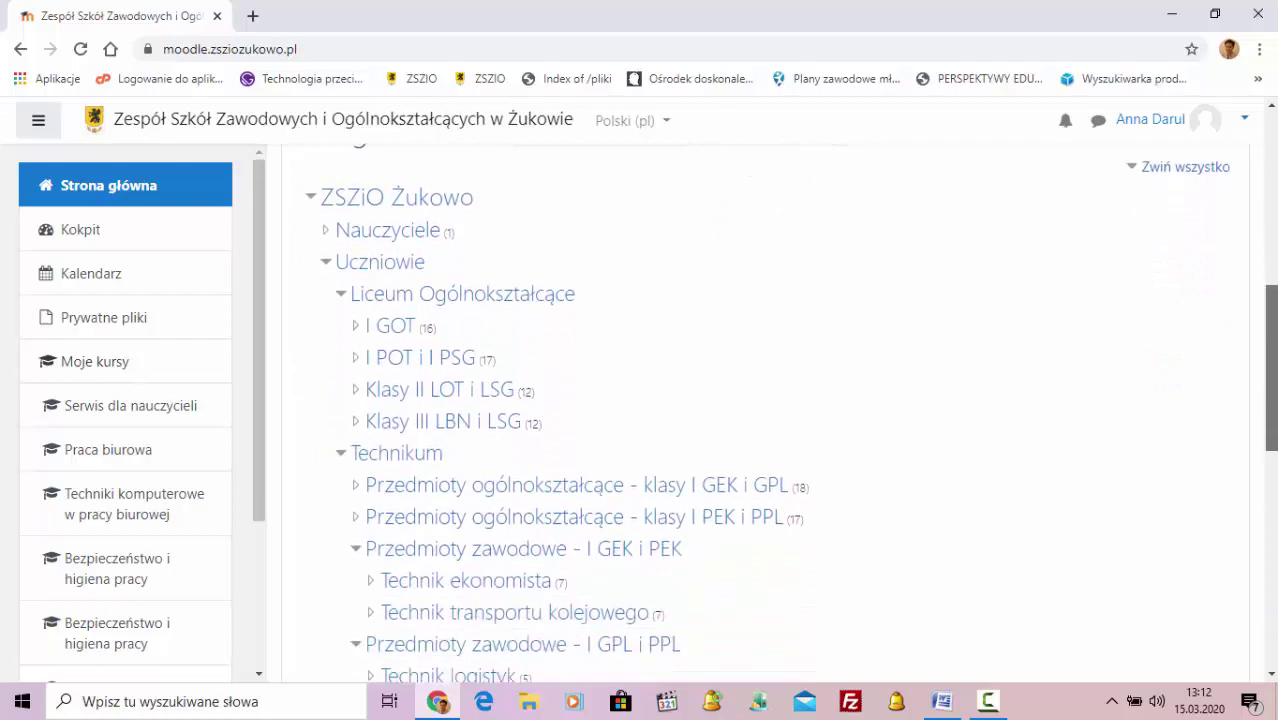
pyautogui.scroll(-1, 789, 416)
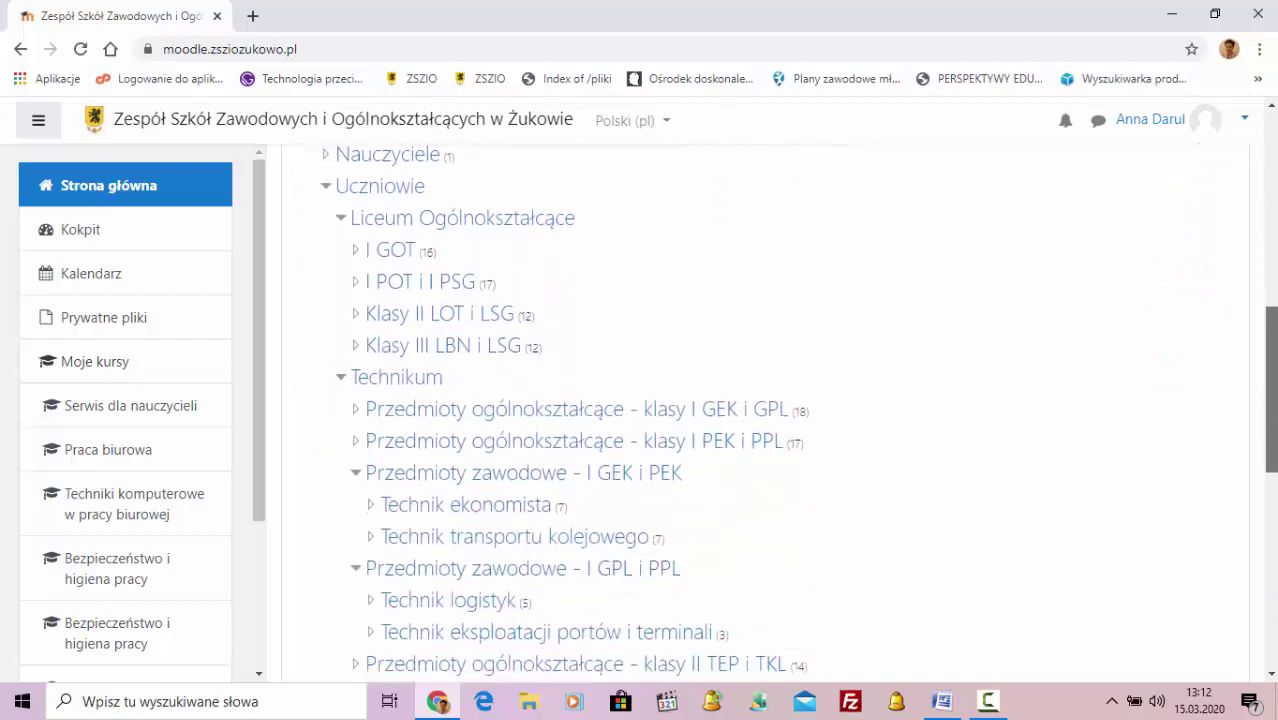
pyautogui.scroll(-1, 789, 416)
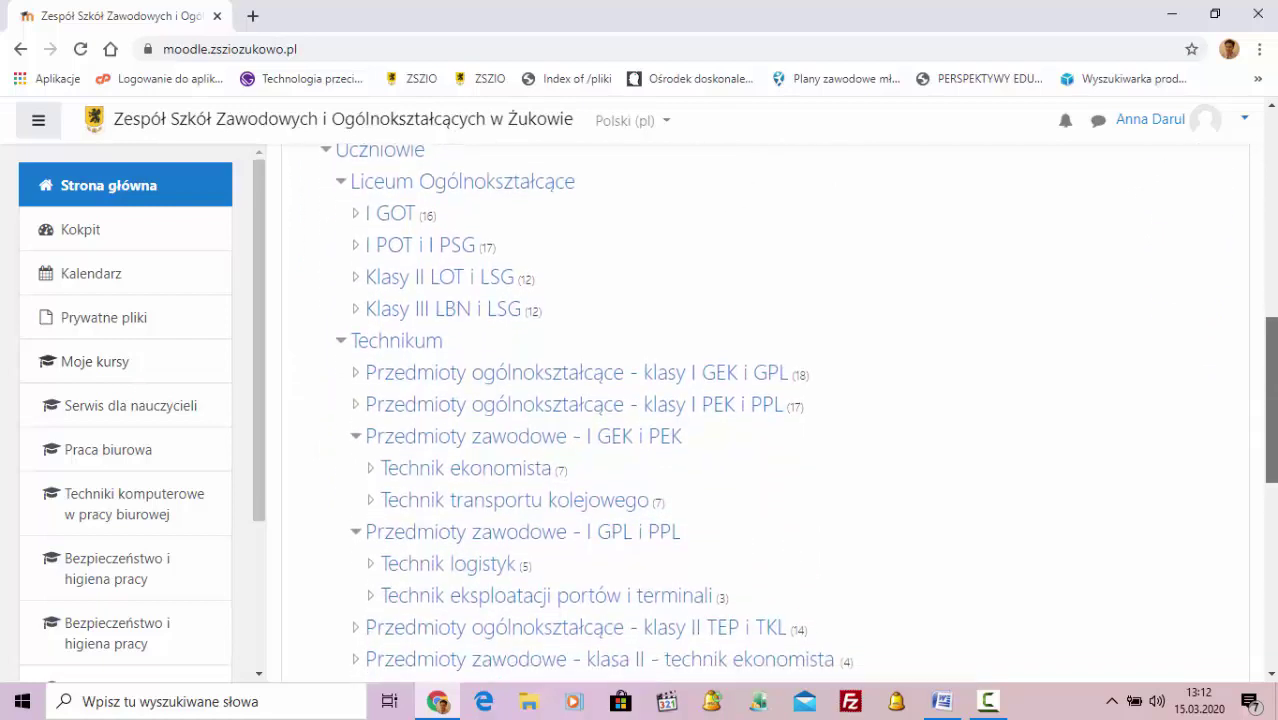
pyautogui.scroll(-1, 789, 416)
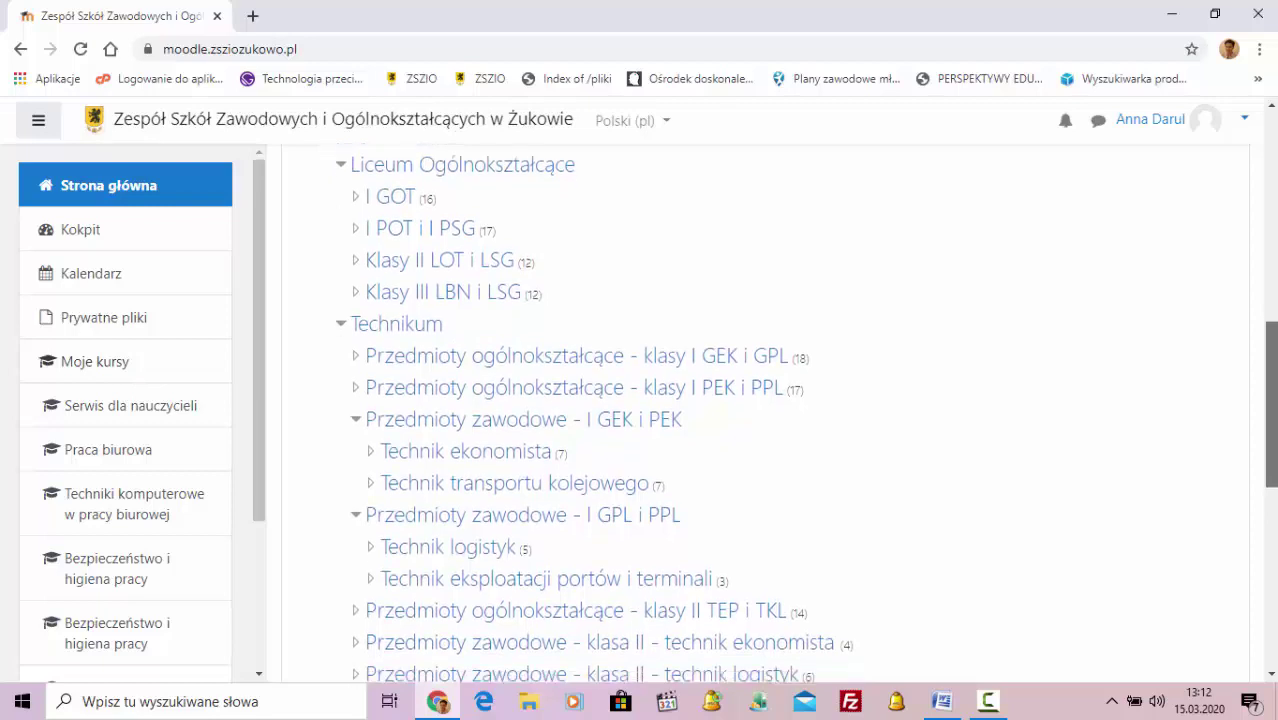
pyautogui.scroll(-1, 789, 416)
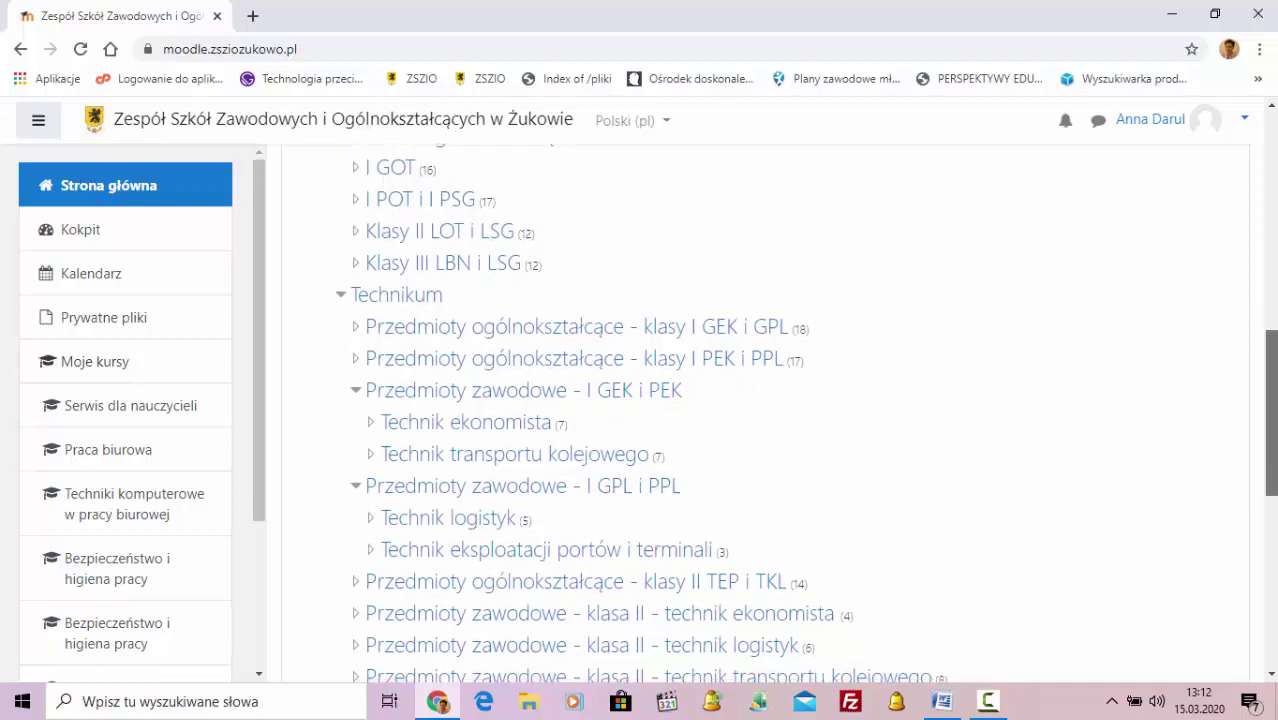
pyautogui.scroll(-1, 789, 416)
pyautogui.scroll(-4, 789, 416)
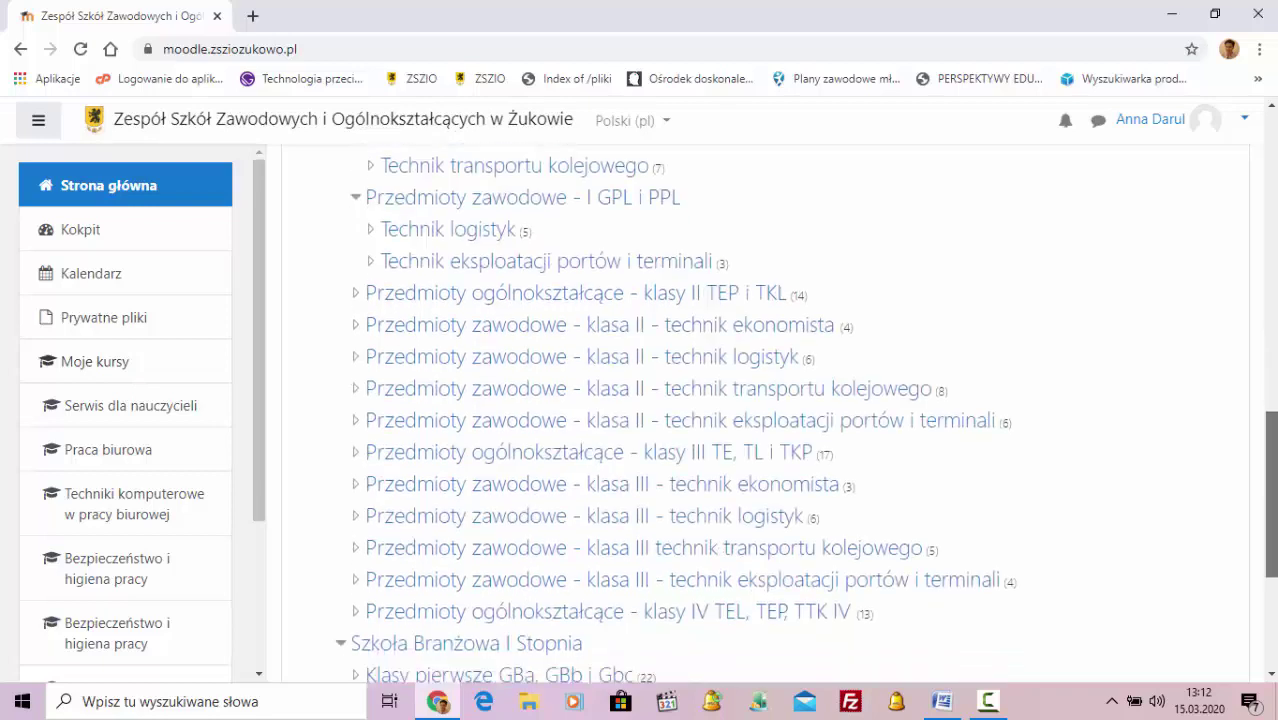
pyautogui.scroll(-1, 789, 416)
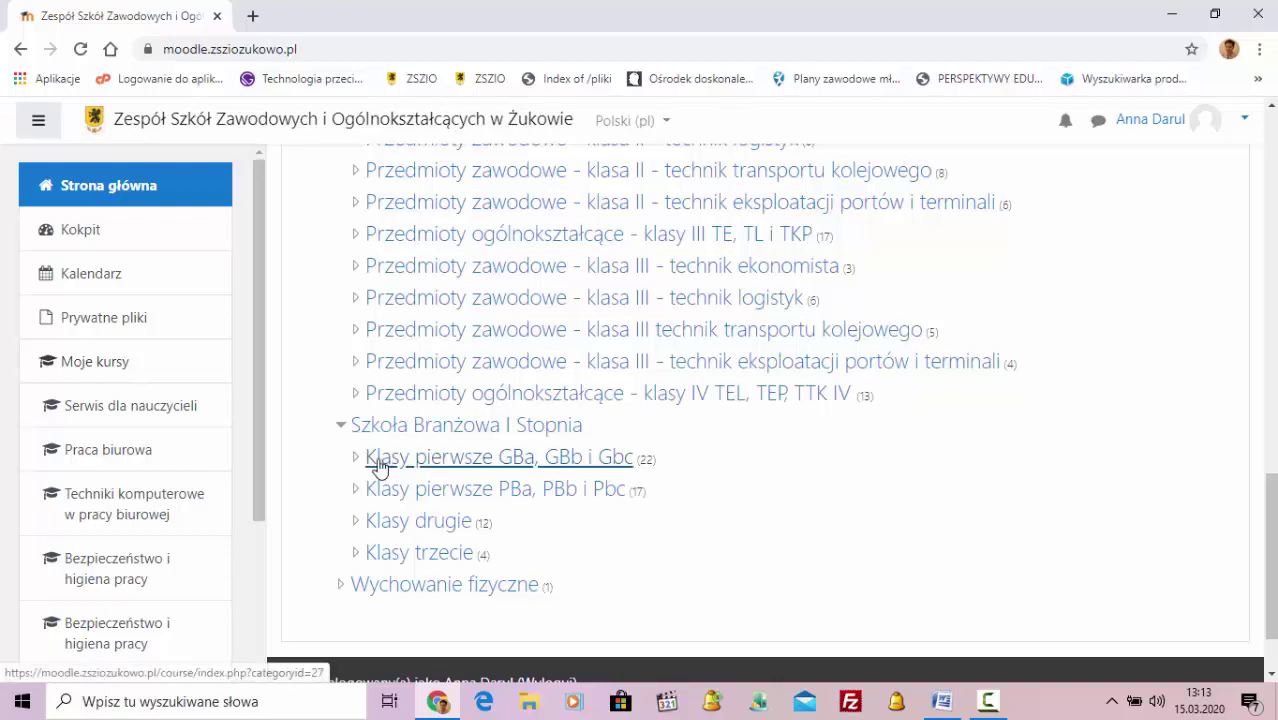
pyautogui.click(476, 464)
# - Show the teacher details of Podstawy przedsiębiorczości - klasa I GBa i I GBc in the course list and open that course
pyautogui.scroll(-2, 955, 433)
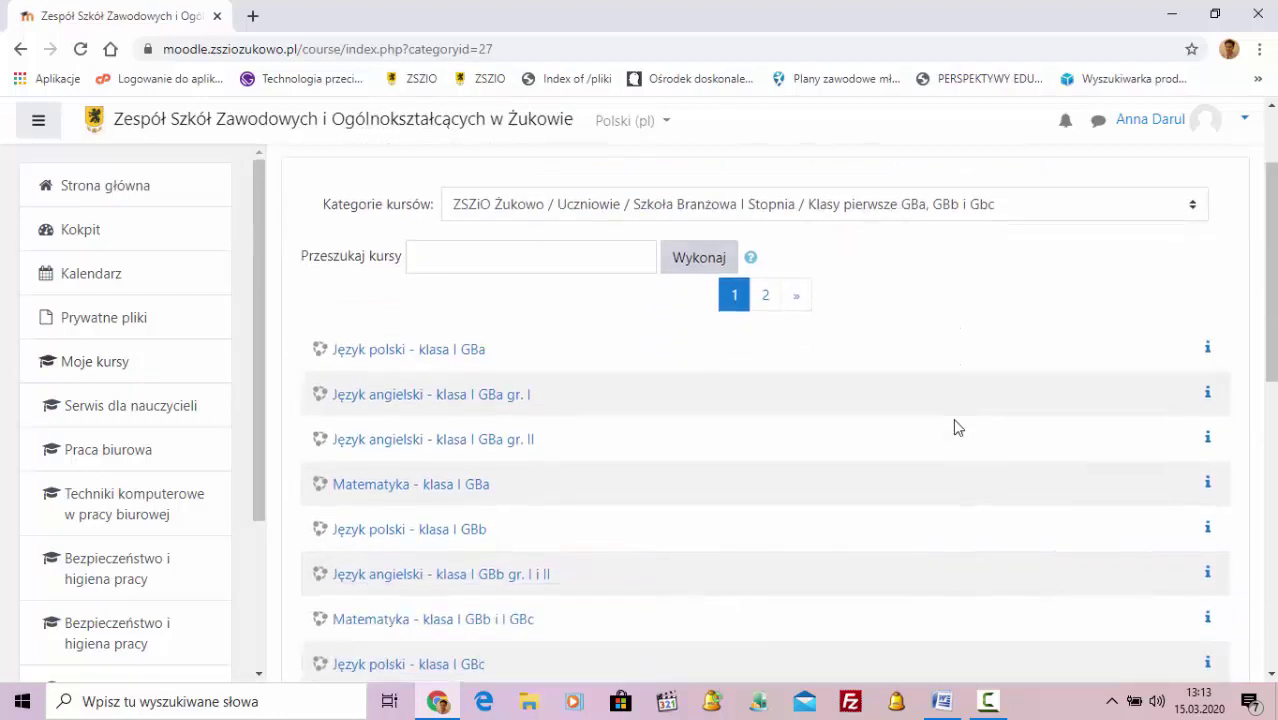
pyautogui.scroll(-3, 953, 418)
pyautogui.scroll(5, 944, 417)
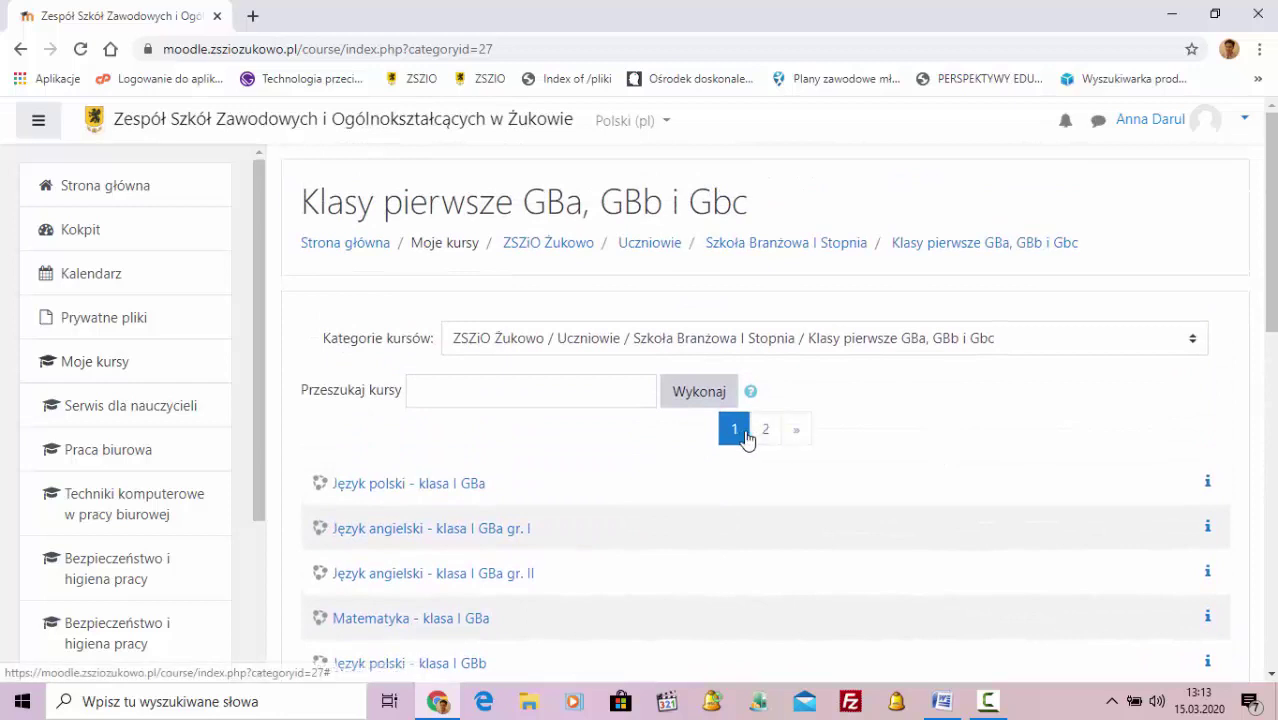
pyautogui.scroll(-8, 842, 450)
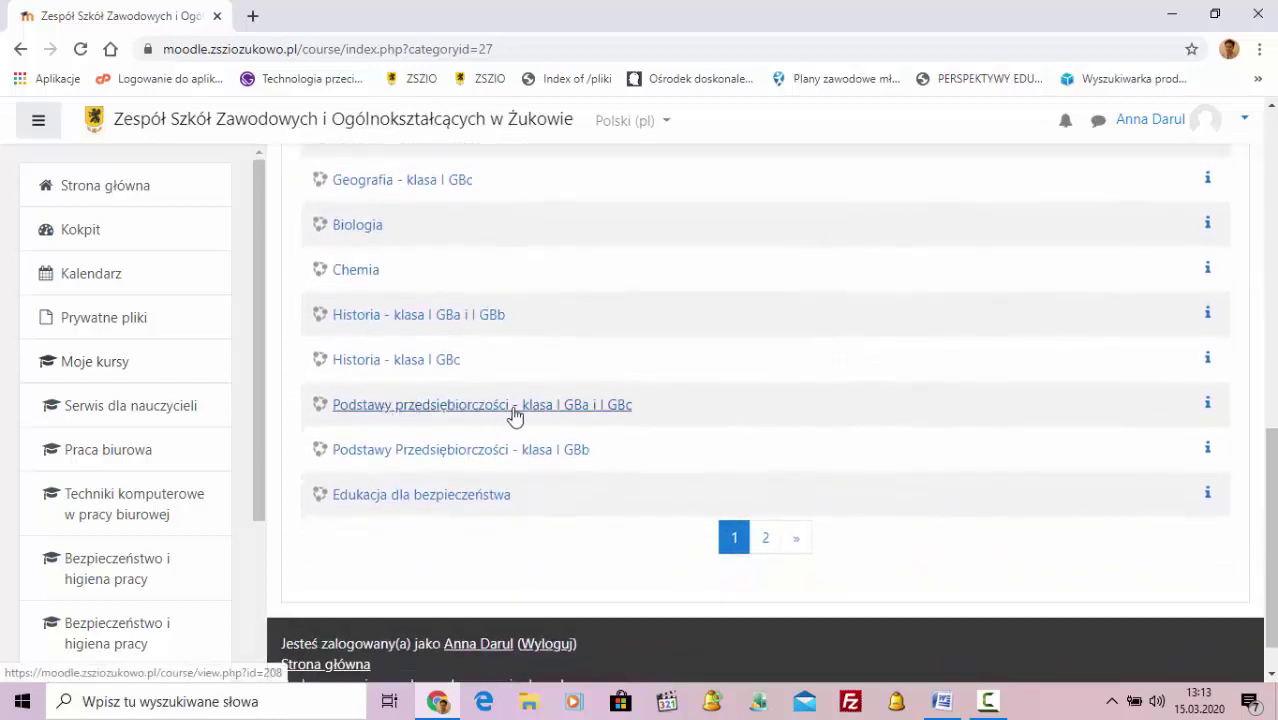
pyautogui.click(1208, 404)
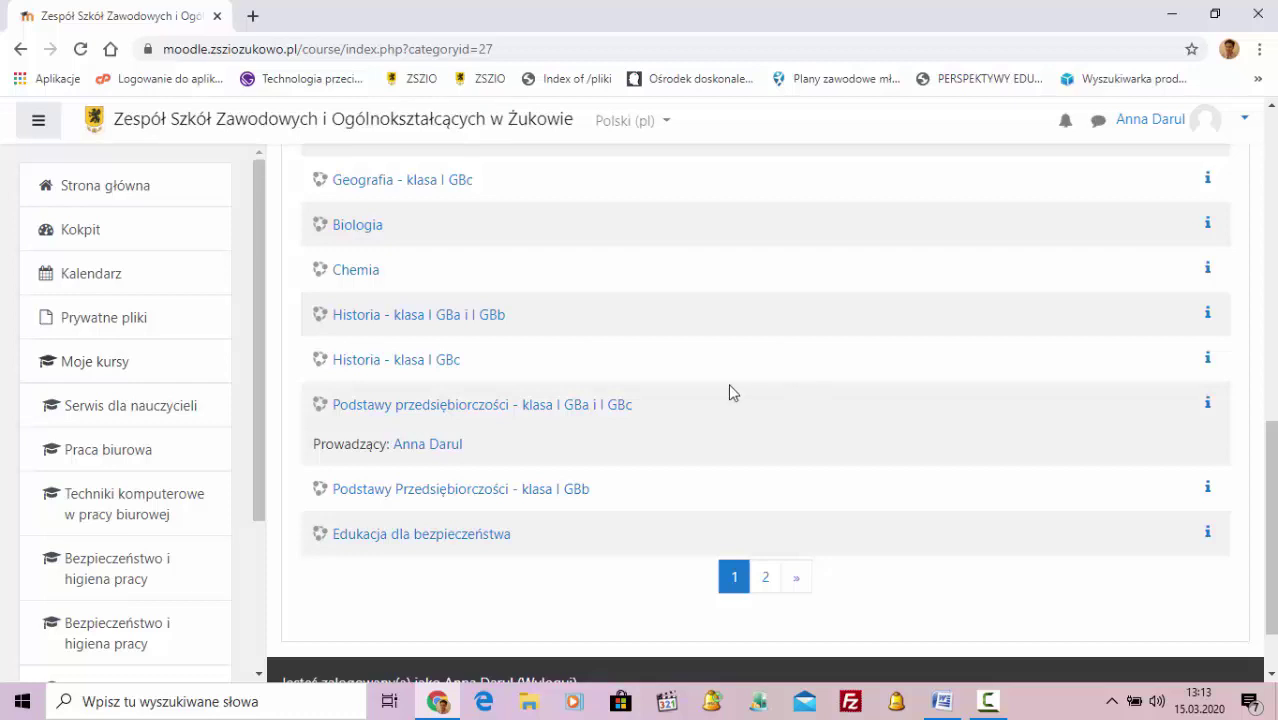
pyautogui.click(563, 415)
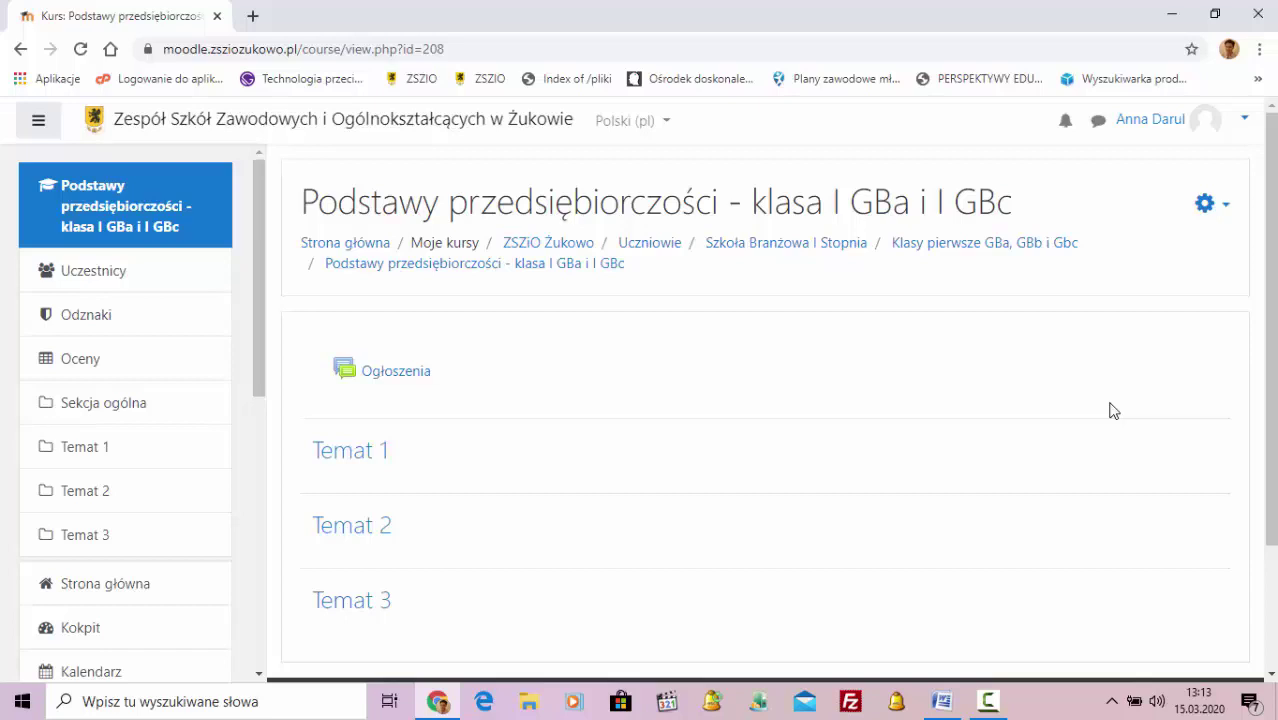
# - Turn on the course's editing mode and open the settings of the general section containing Ogłoszenia
pyautogui.click(1206, 210)
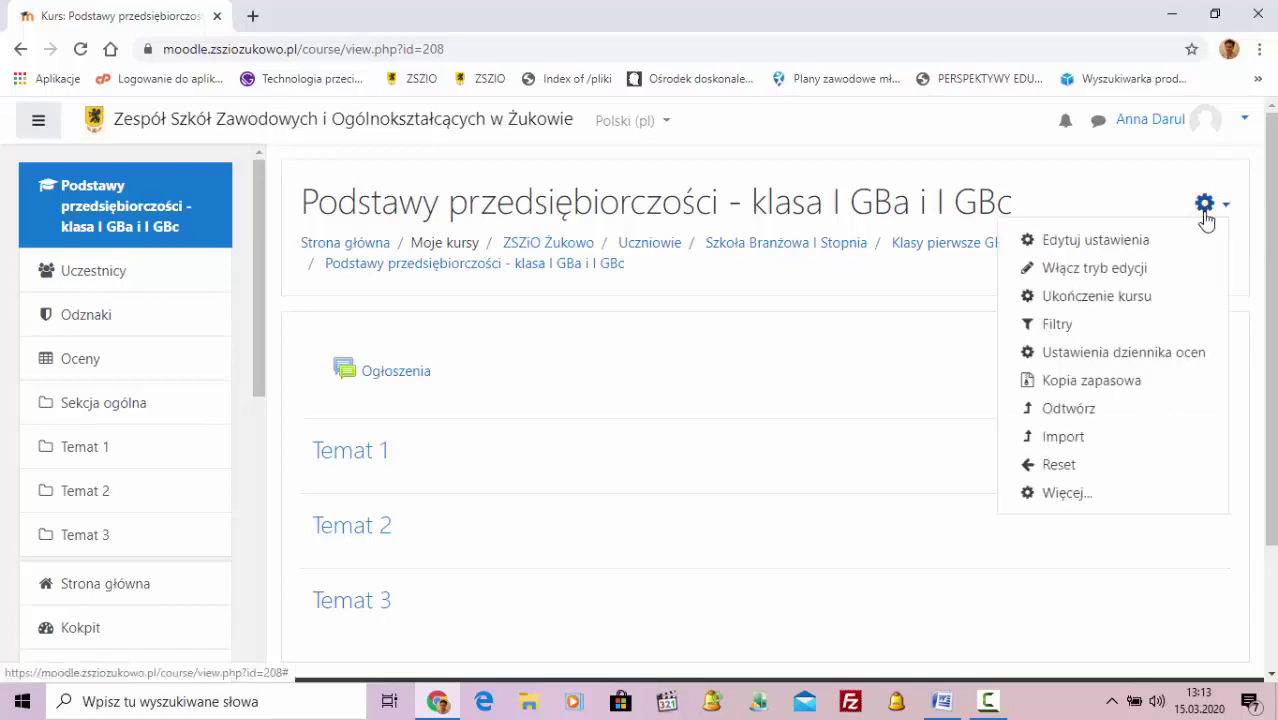
pyautogui.click(1116, 283)
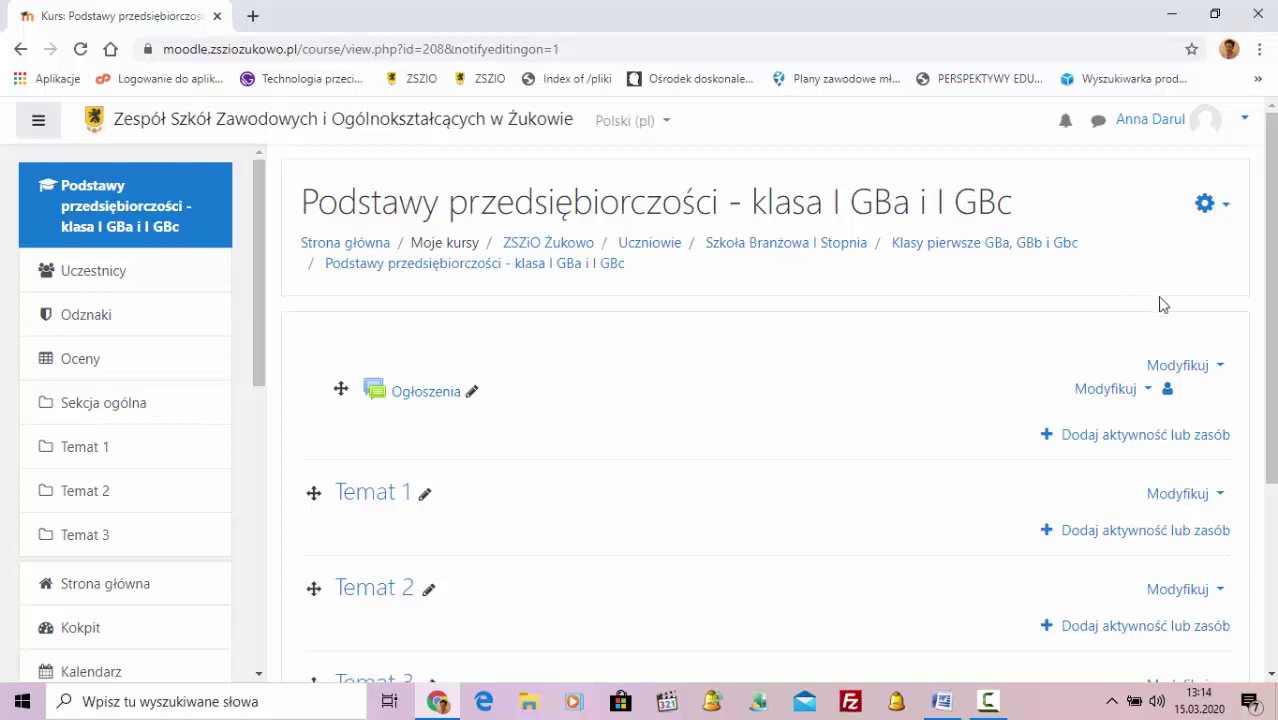
pyautogui.click(1208, 370)
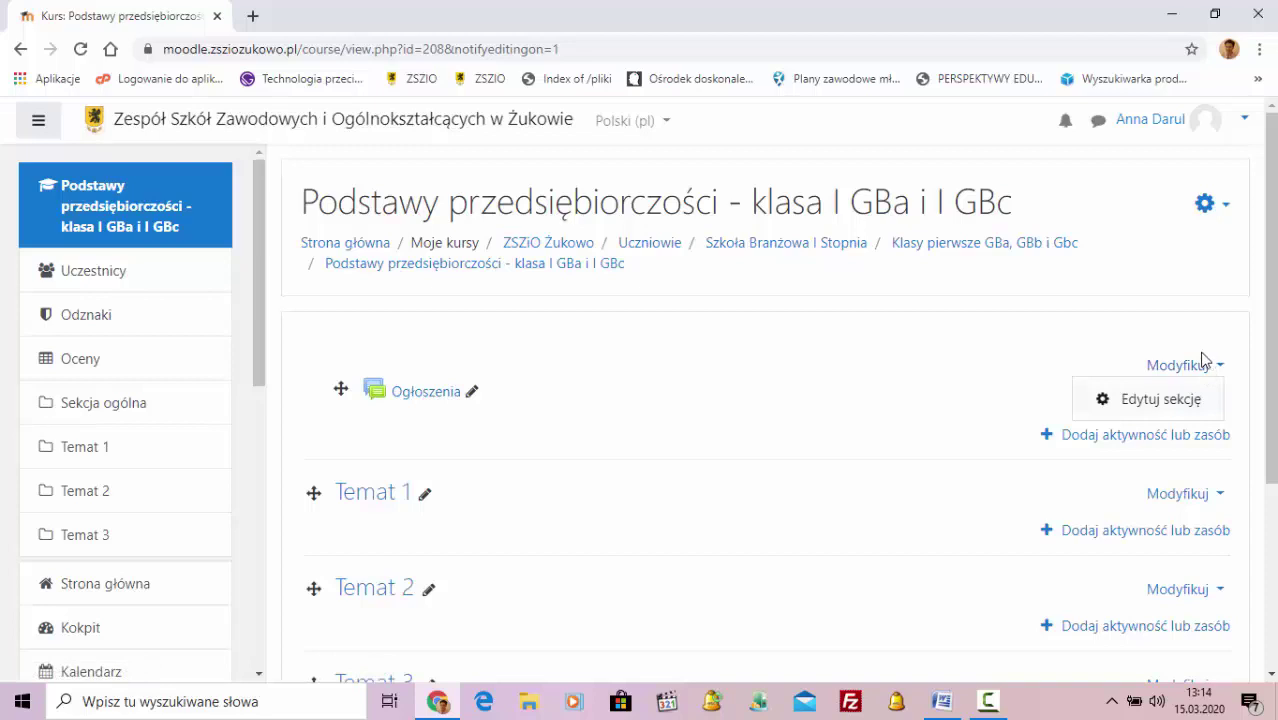
pyautogui.click(1188, 409)
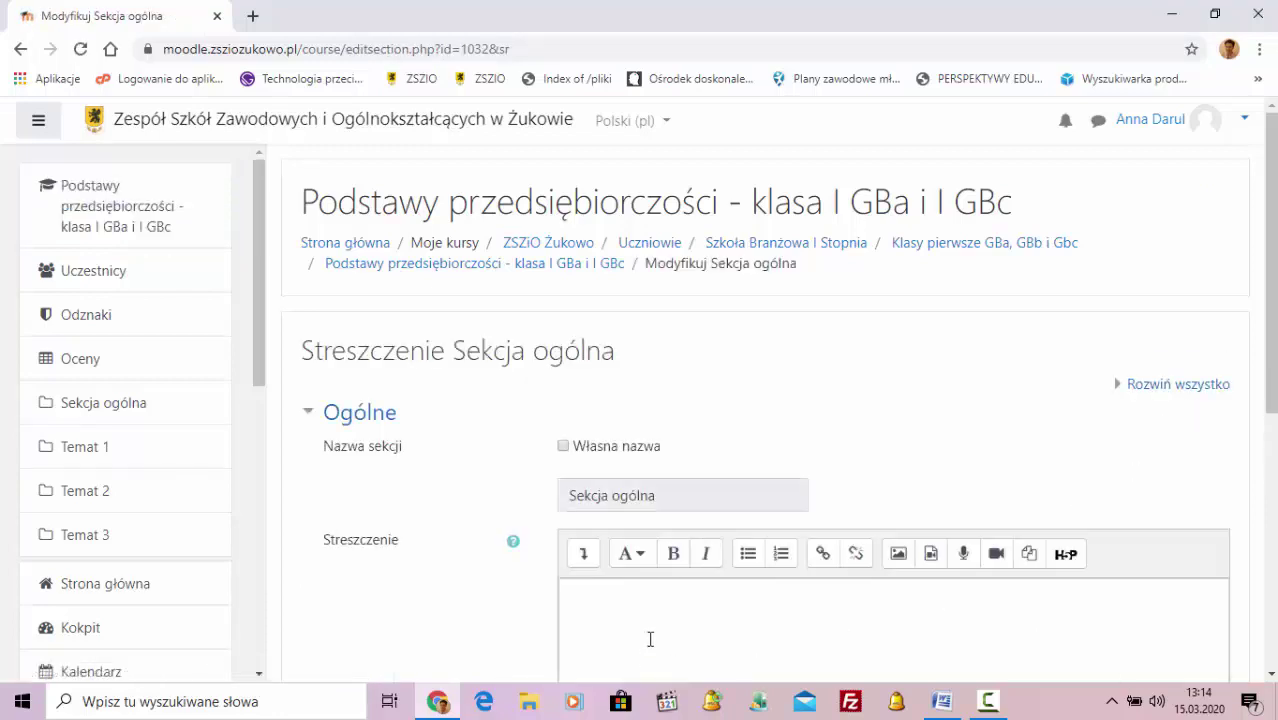
# - Expand the Streszczenie editor to its full set of formatting options and place the cursor in the empty text area
pyautogui.click(680, 624)
pyautogui.scroll(-2, 747, 582)
pyautogui.scroll(-2, 747, 571)
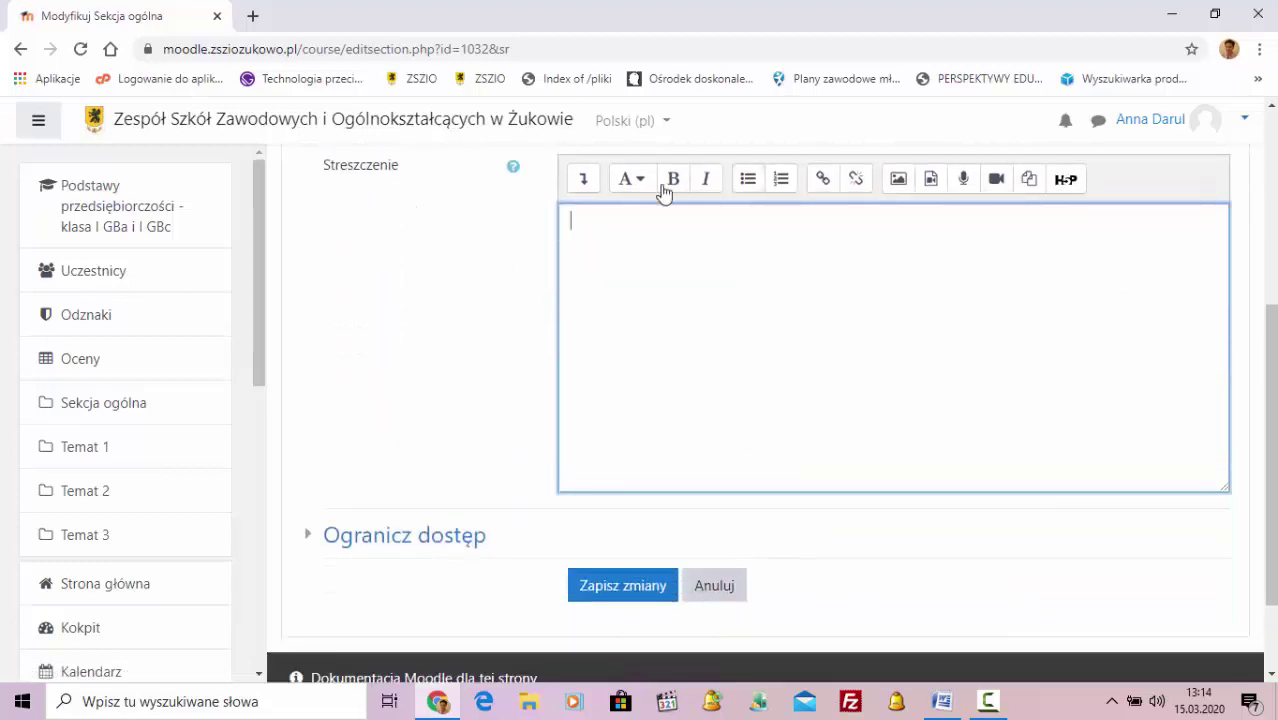
pyautogui.click(583, 178)
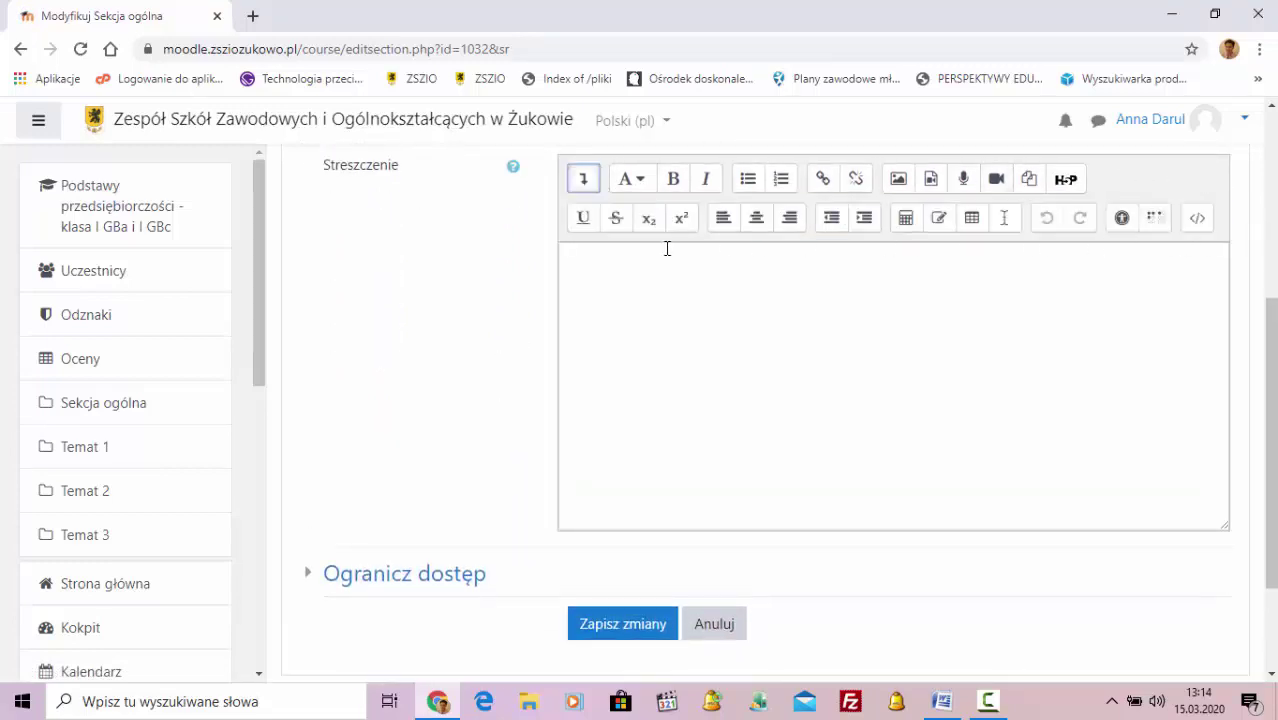
pyautogui.click(603, 260)
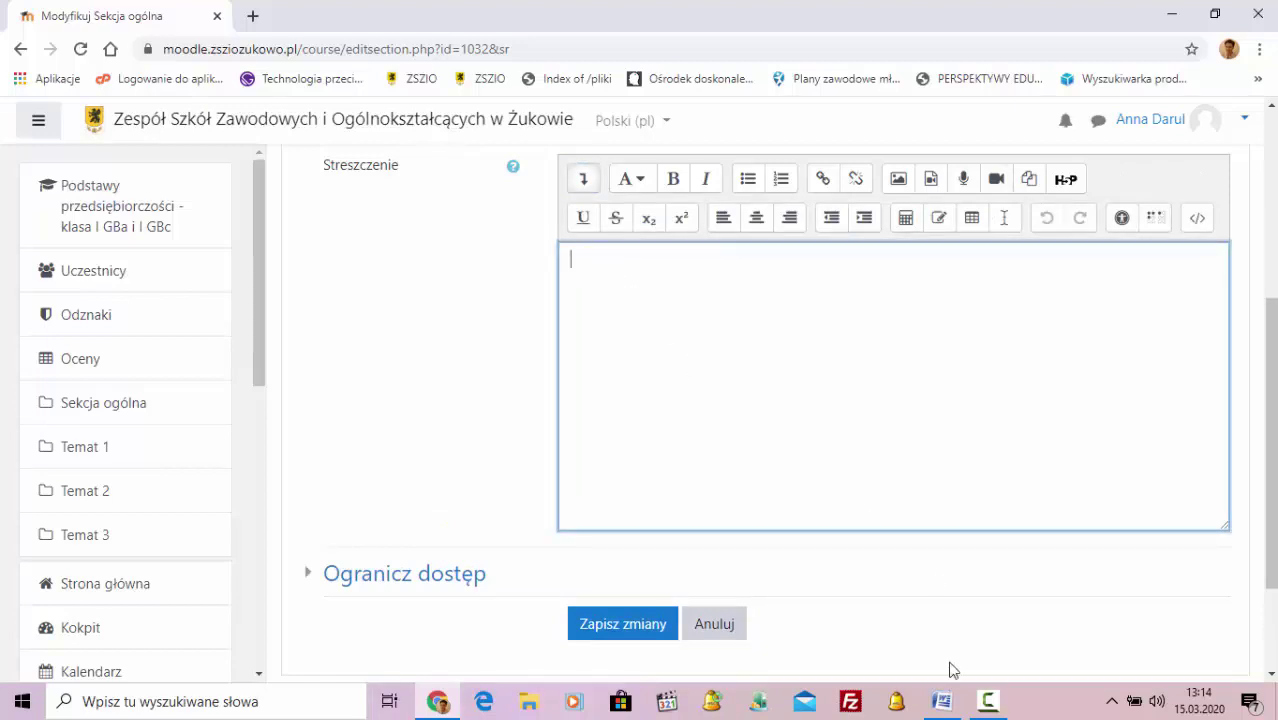
# - Copy the opening welcome text, including the teacher's signature, from Pytania.docx in Word and paste it into the Streszczenie field in Chrome
pyautogui.moveTo(948, 710)
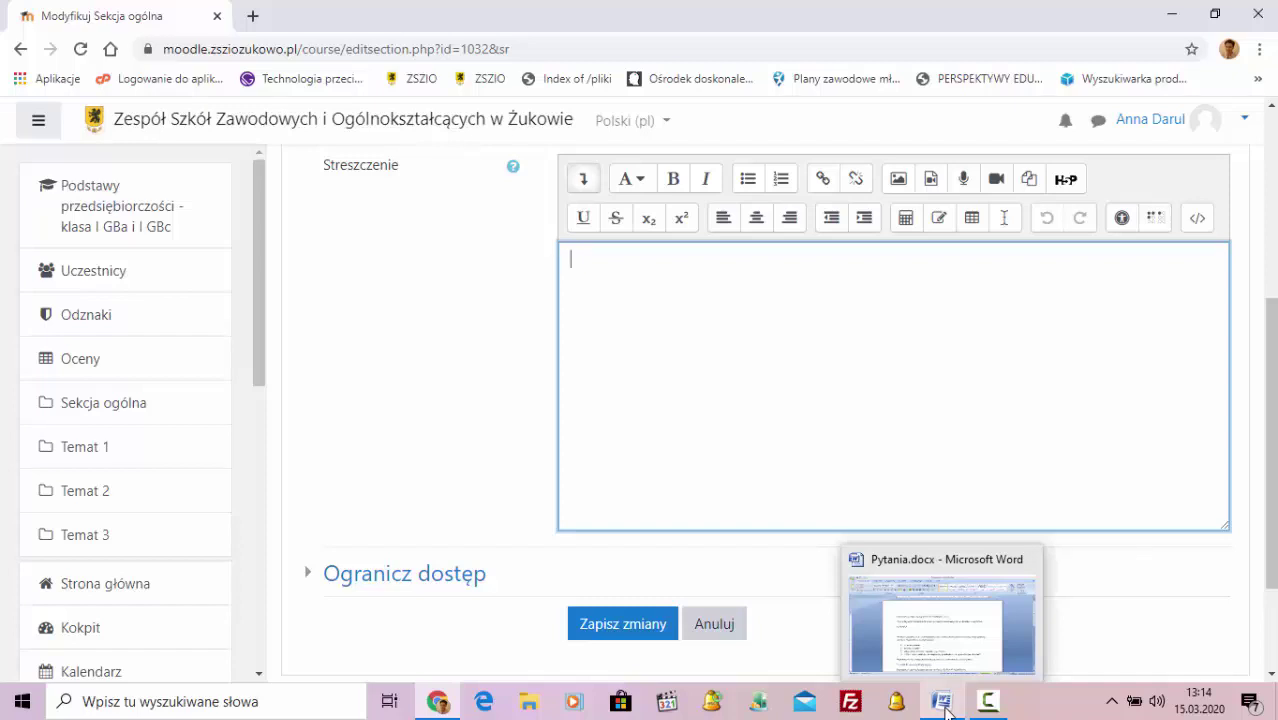
pyautogui.click(946, 708)
pyautogui.moveTo(286, 294); pyautogui.dragTo(297, 363)
pyautogui.hotkey('ctrl', 'c')
pyautogui.rightClick(547, 270)
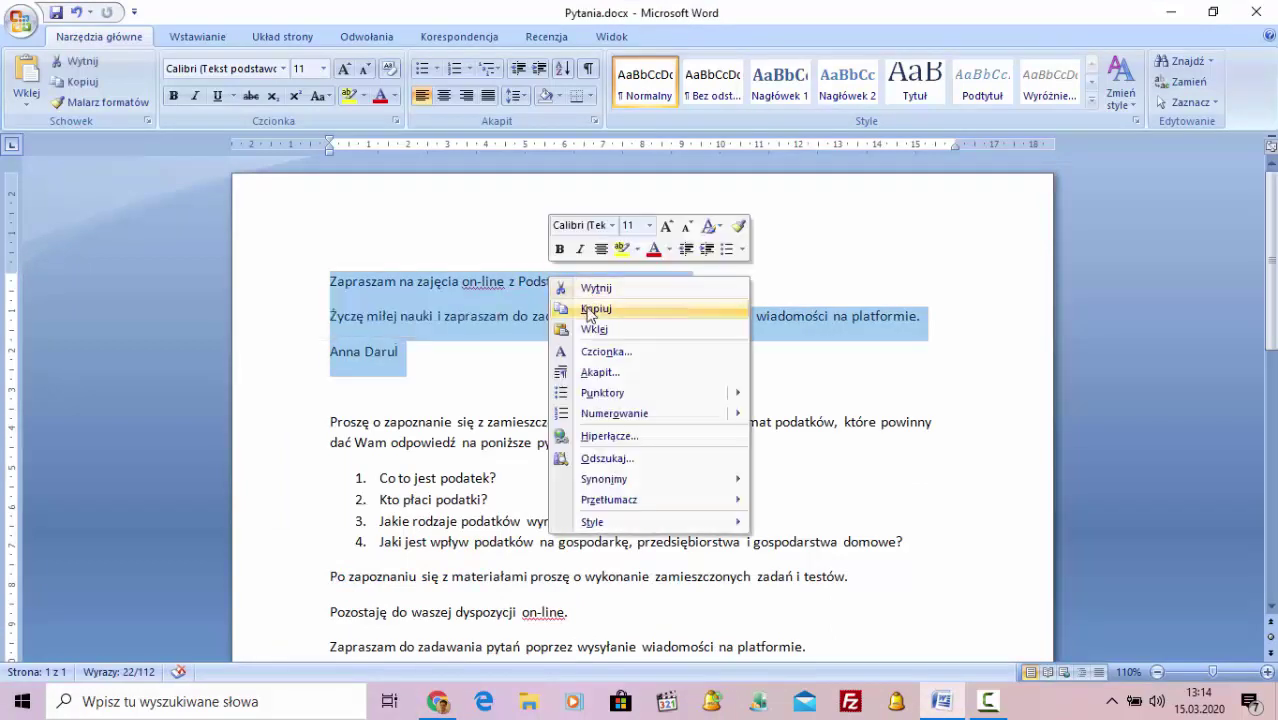
pyautogui.click(592, 310)
pyautogui.click(1171, 13)
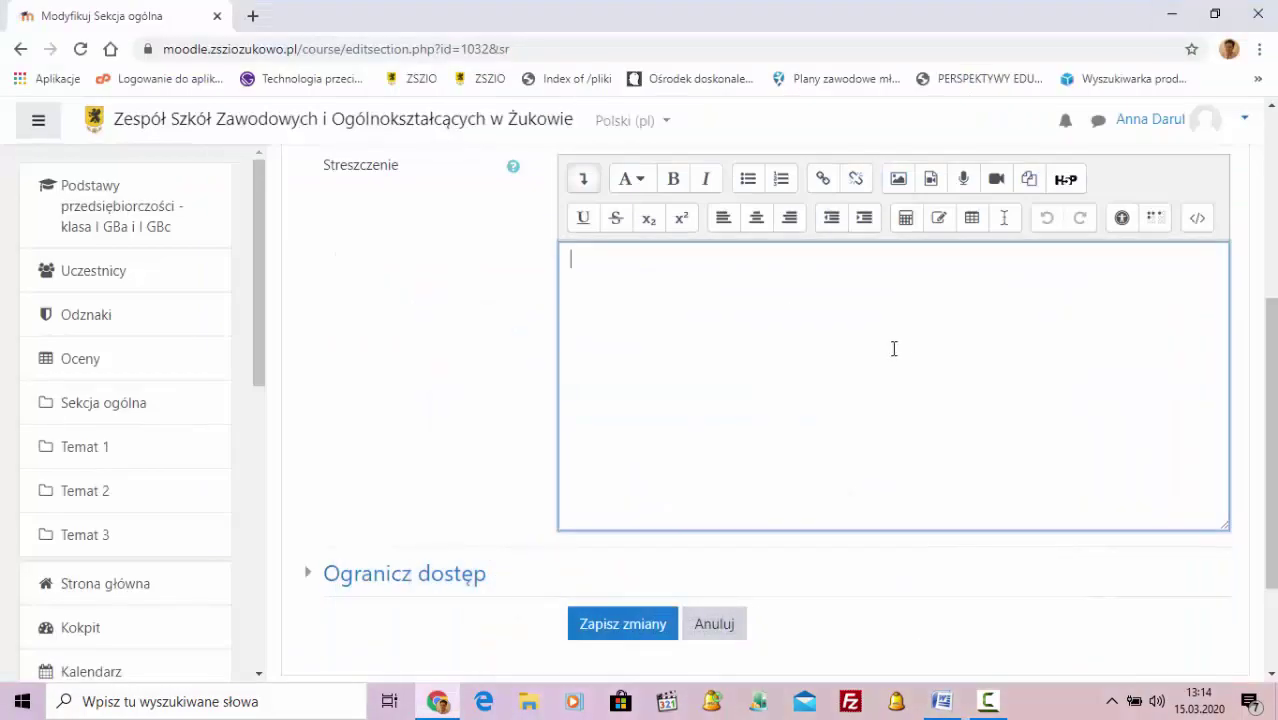
pyautogui.rightClick(707, 316)
pyautogui.click(757, 462)
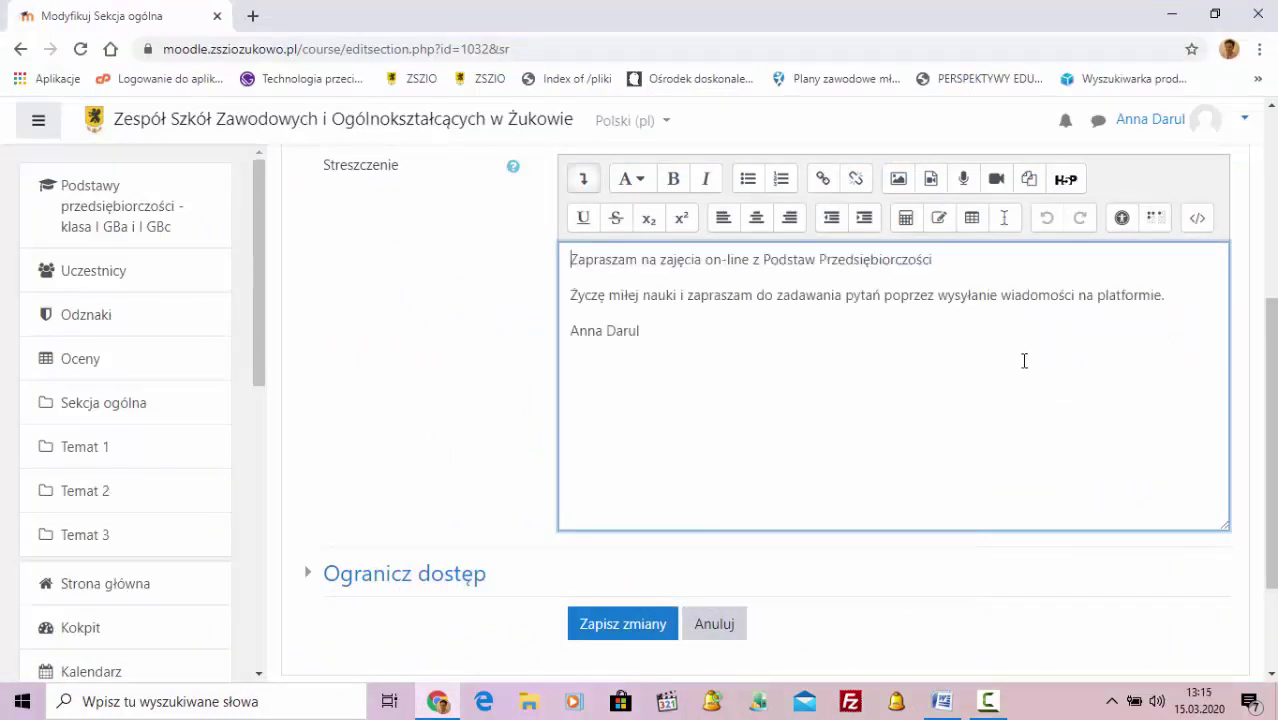
# - Center all three lines of the welcome text in the Streszczenie field
pyautogui.moveTo(578, 262); pyautogui.dragTo(662, 331)
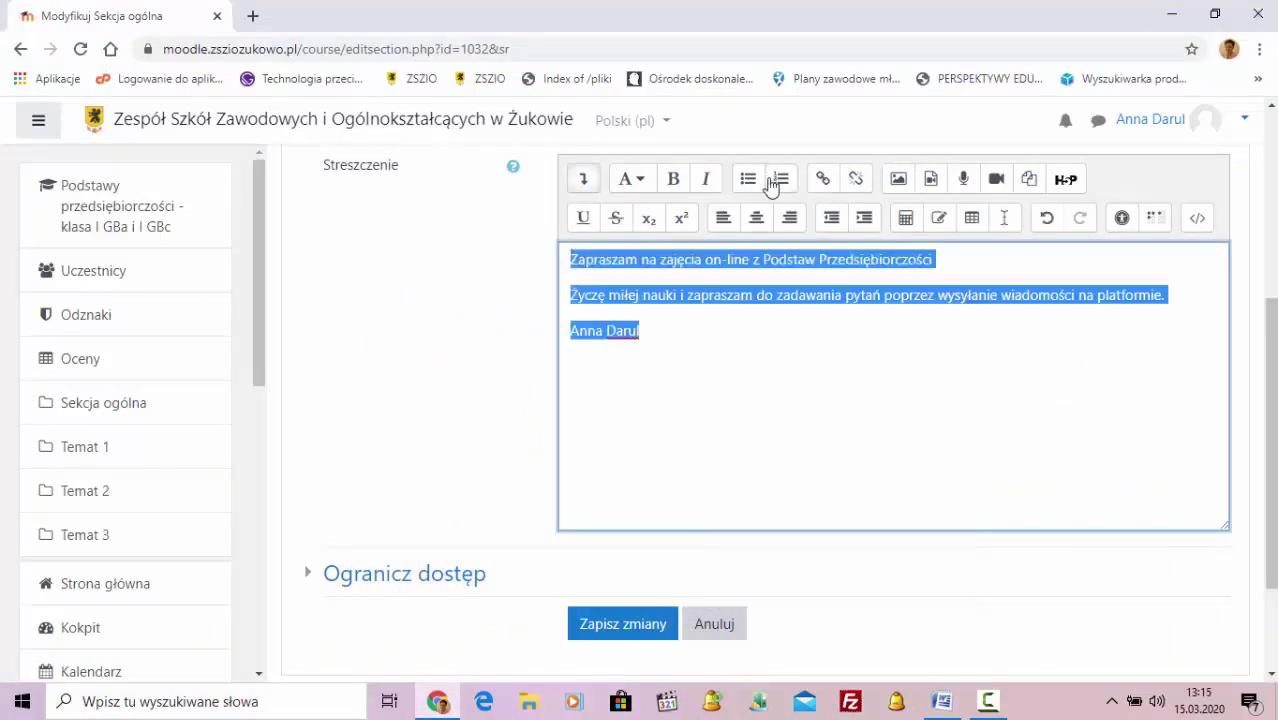
pyautogui.click(760, 219)
pyautogui.click(703, 265)
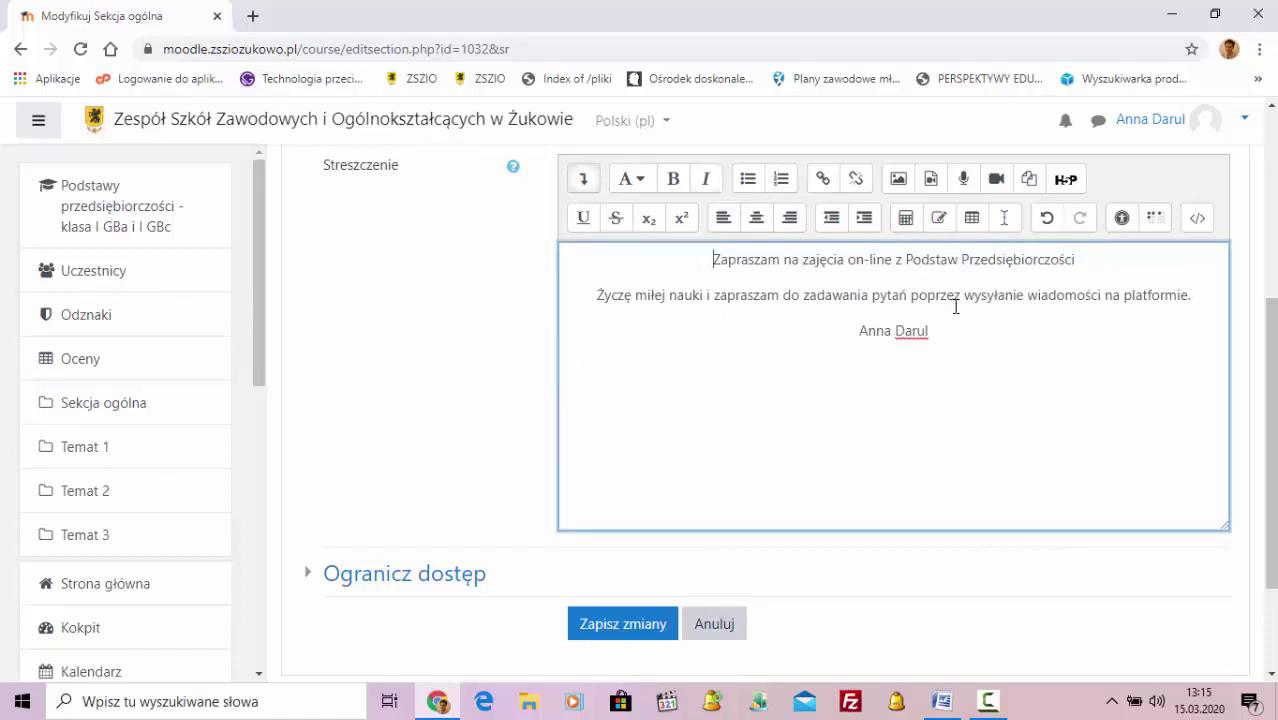
# - Format the whole welcome text in the Streszczenie field as Nagłówek (średni)
pyautogui.moveTo(709, 260); pyautogui.dragTo(996, 351)
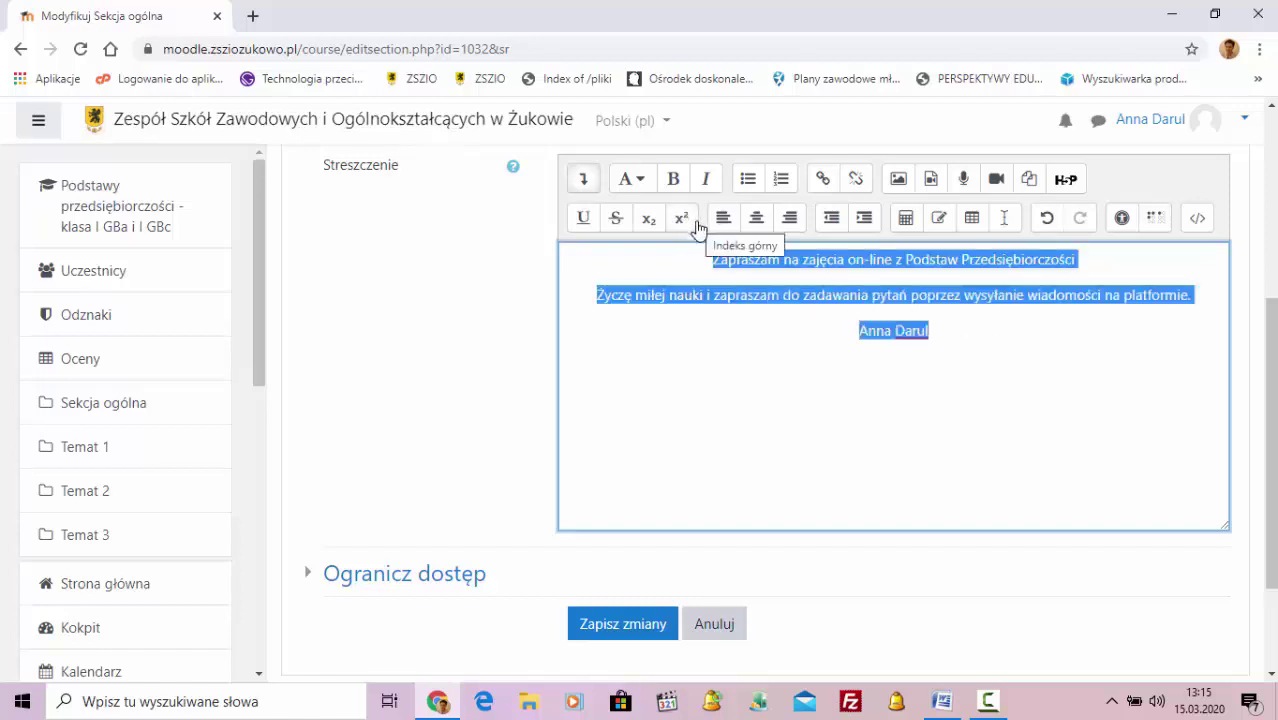
pyautogui.click(643, 184)
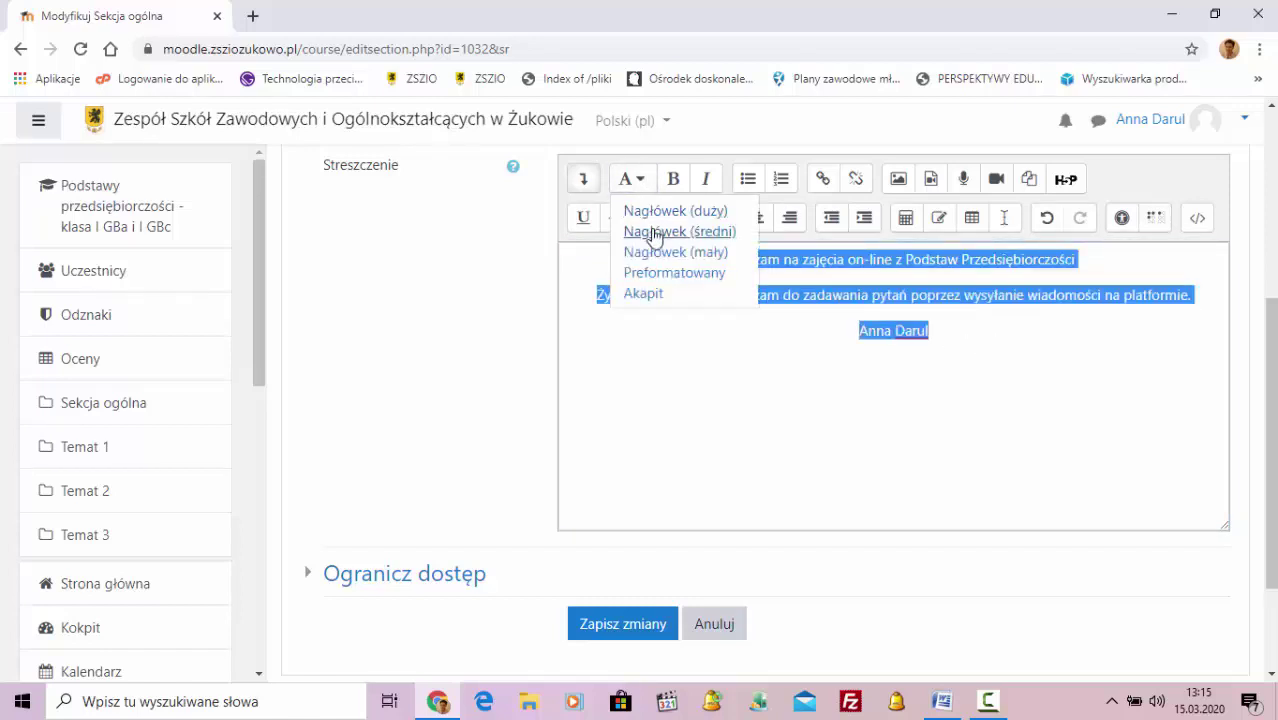
pyautogui.click(653, 236)
pyautogui.click(609, 277)
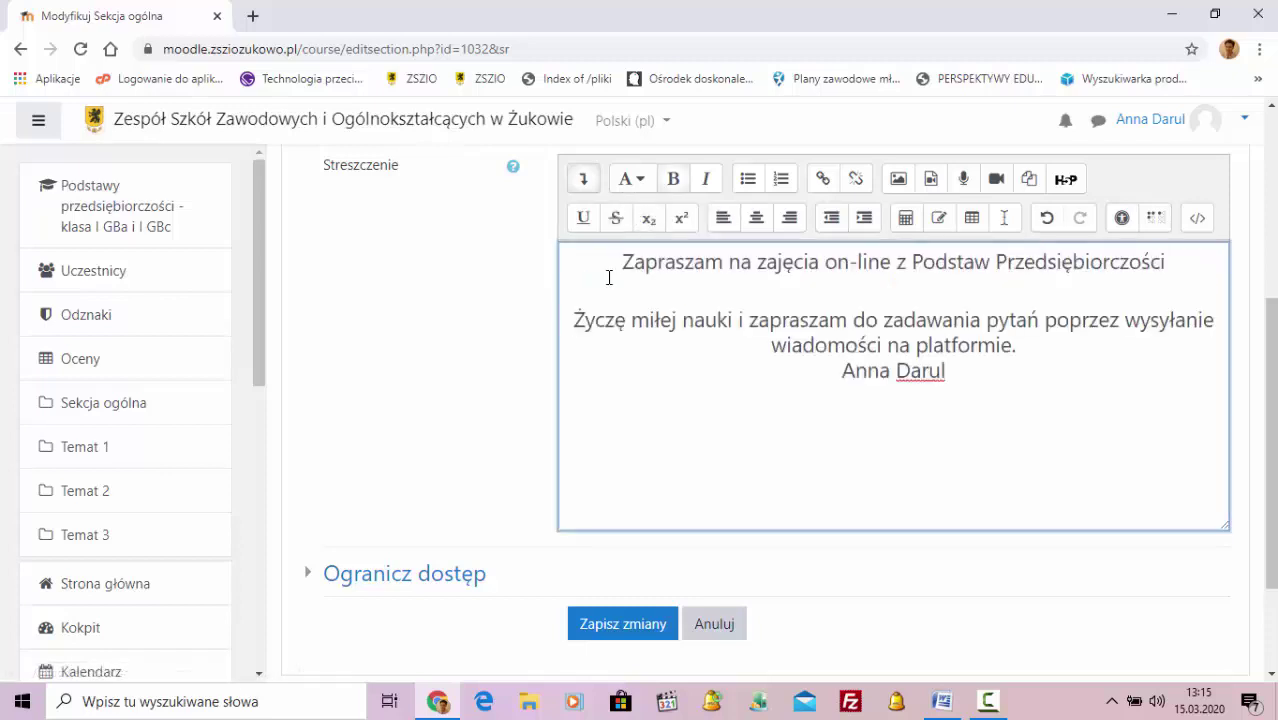
# - Insert a blank line above the teacher's signature in the welcome text and save the general section
pyautogui.click(812, 380)
pyautogui.press('Return')
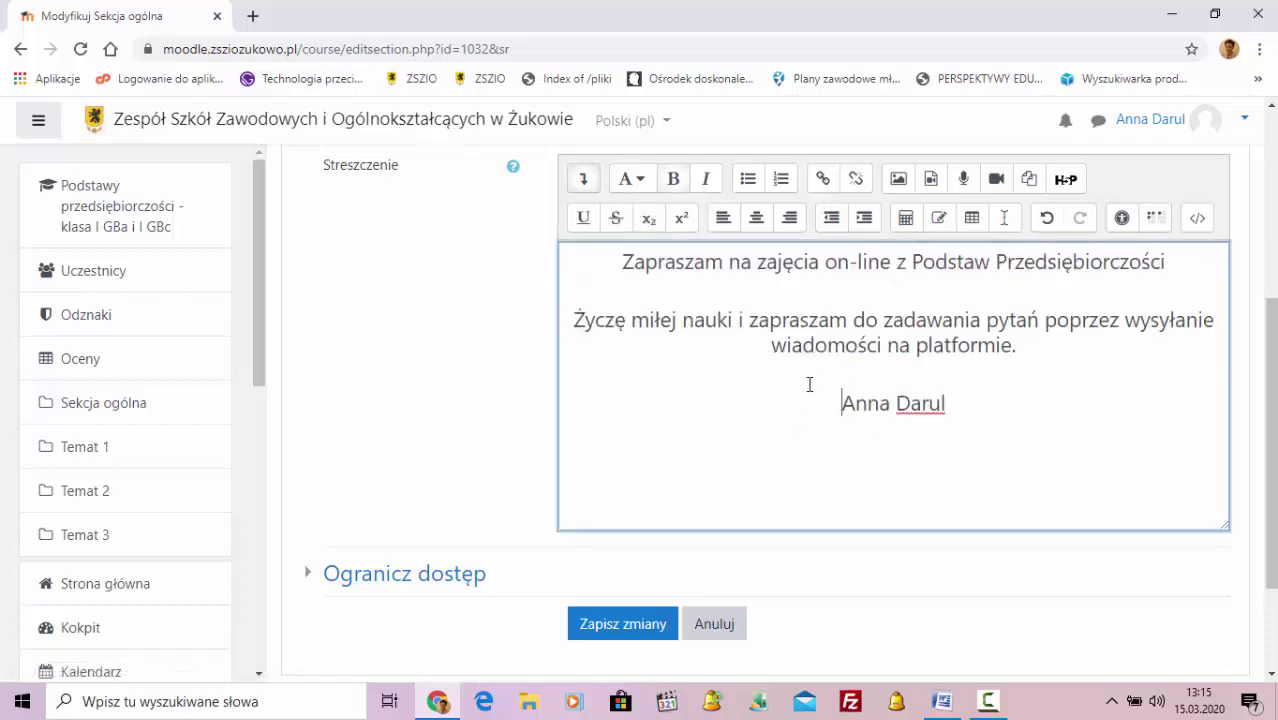
pyautogui.click(625, 627)
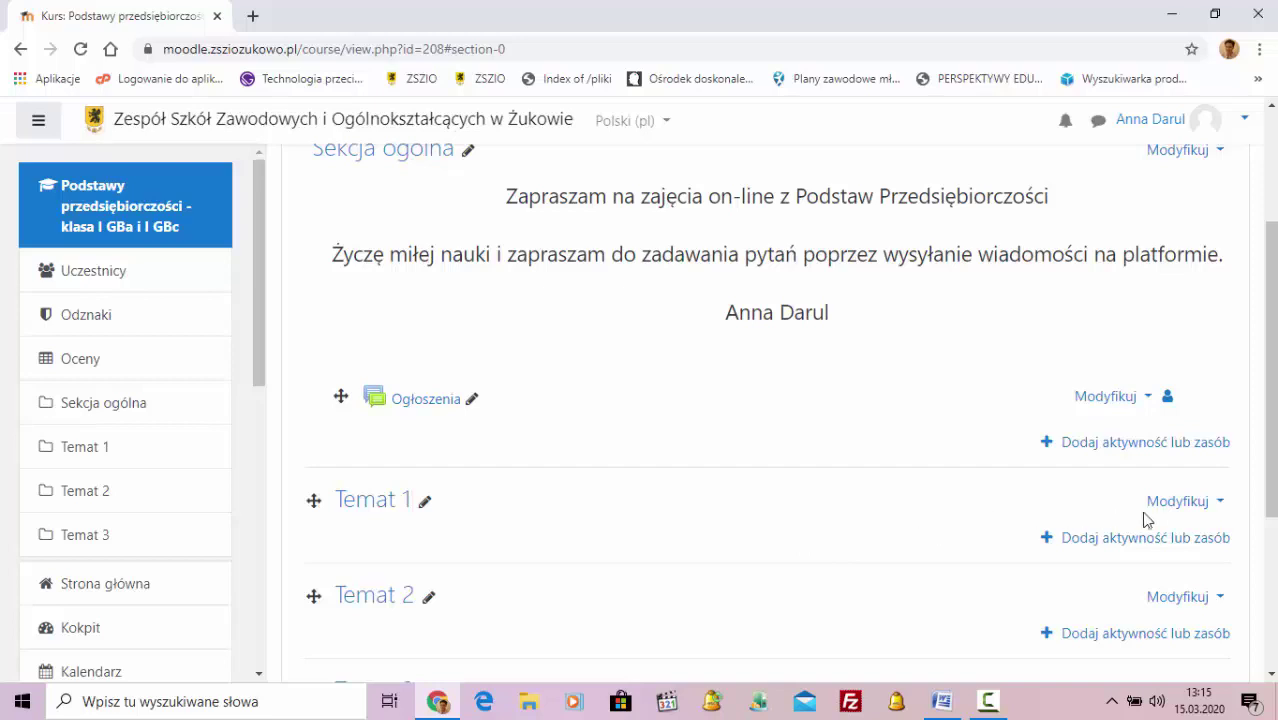
# - Open the settings of the Temat 1 section and enter Podatki as its Streszczenie
pyautogui.click(1174, 505)
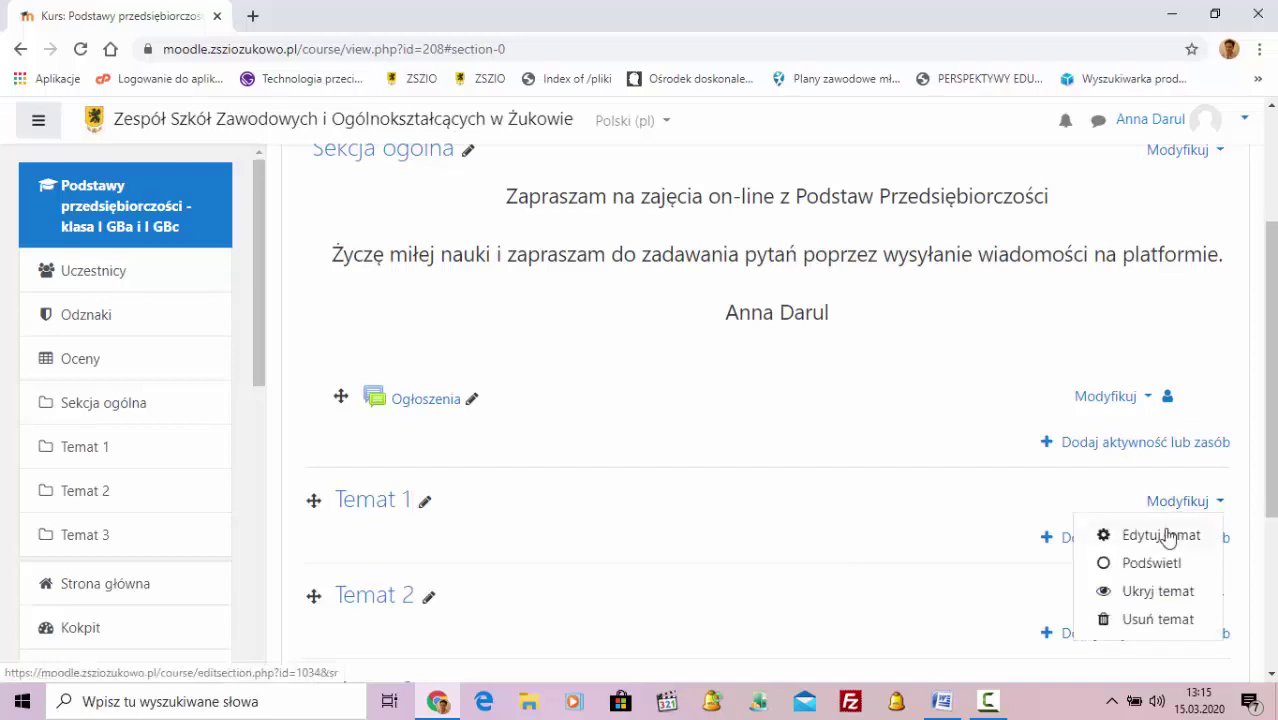
pyautogui.click(1162, 536)
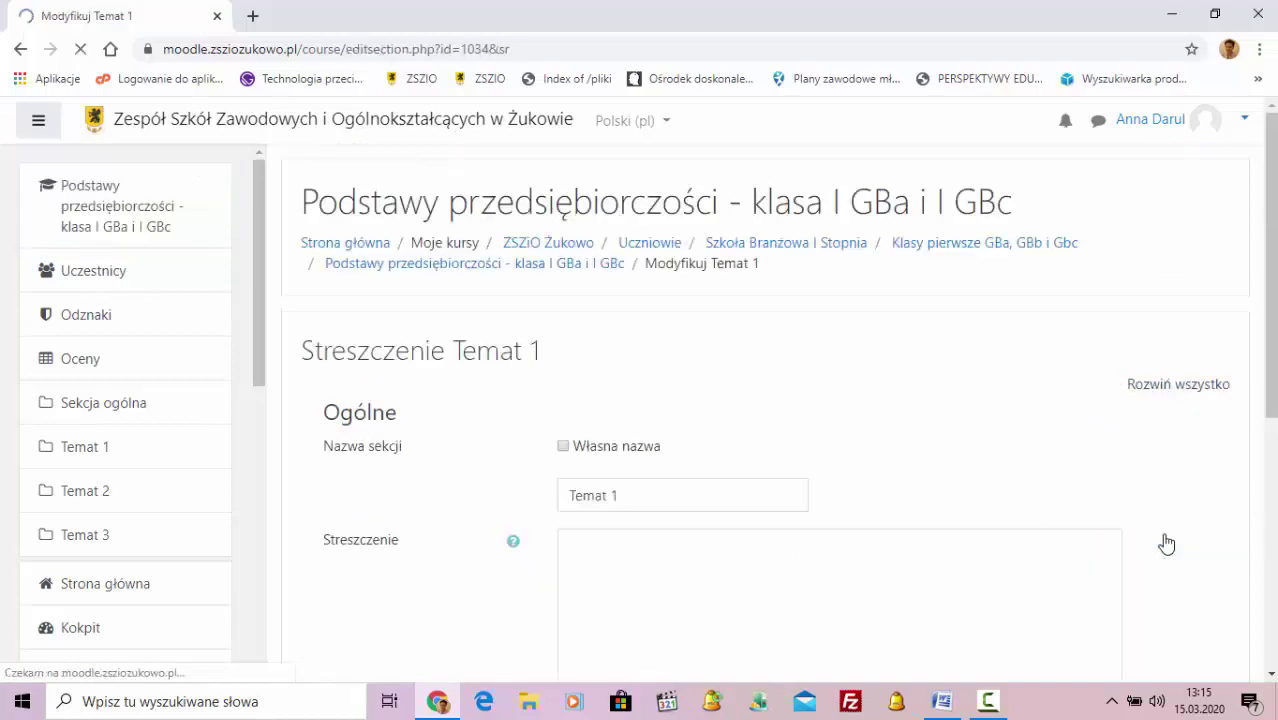
pyautogui.click(795, 624)
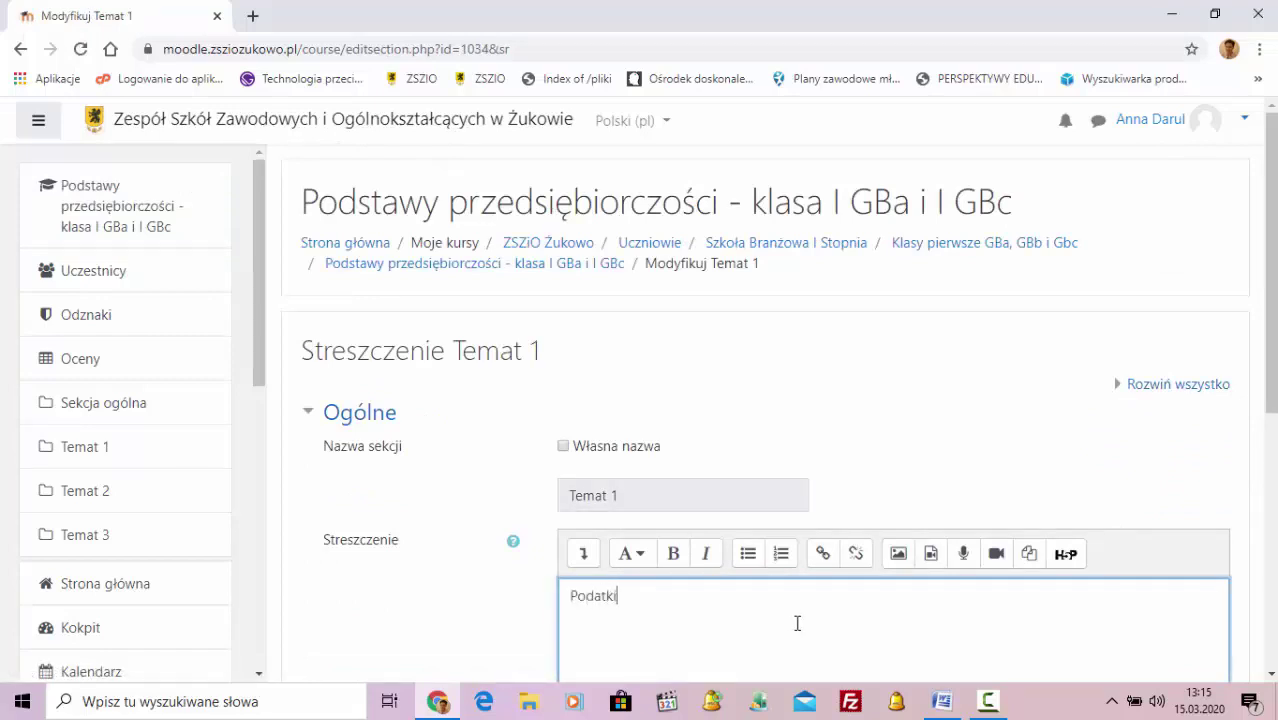
# - Make the Podatki text bold, centered and Nagłówek (średni), and save the Temat 1 section
pyautogui.moveTo(692, 594); pyautogui.dragTo(547, 598)
pyautogui.click(673, 553)
pyautogui.click(583, 553)
pyautogui.click(755, 594)
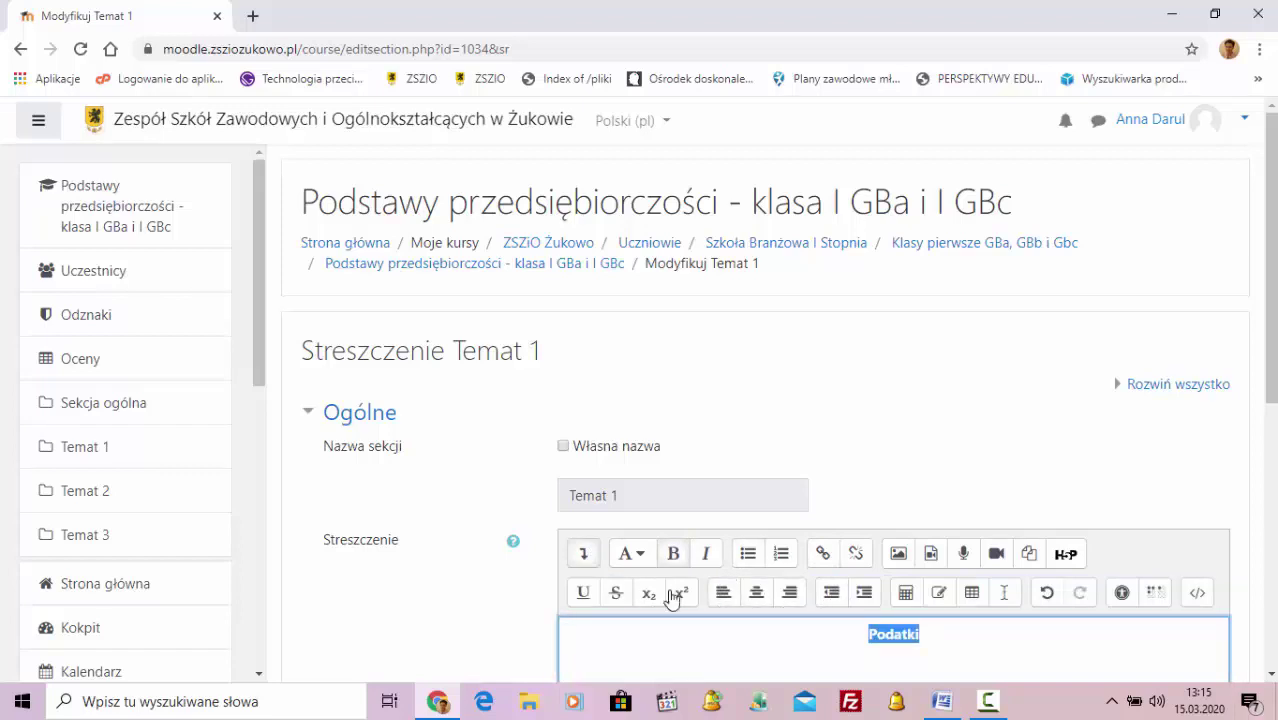
pyautogui.click(640, 557)
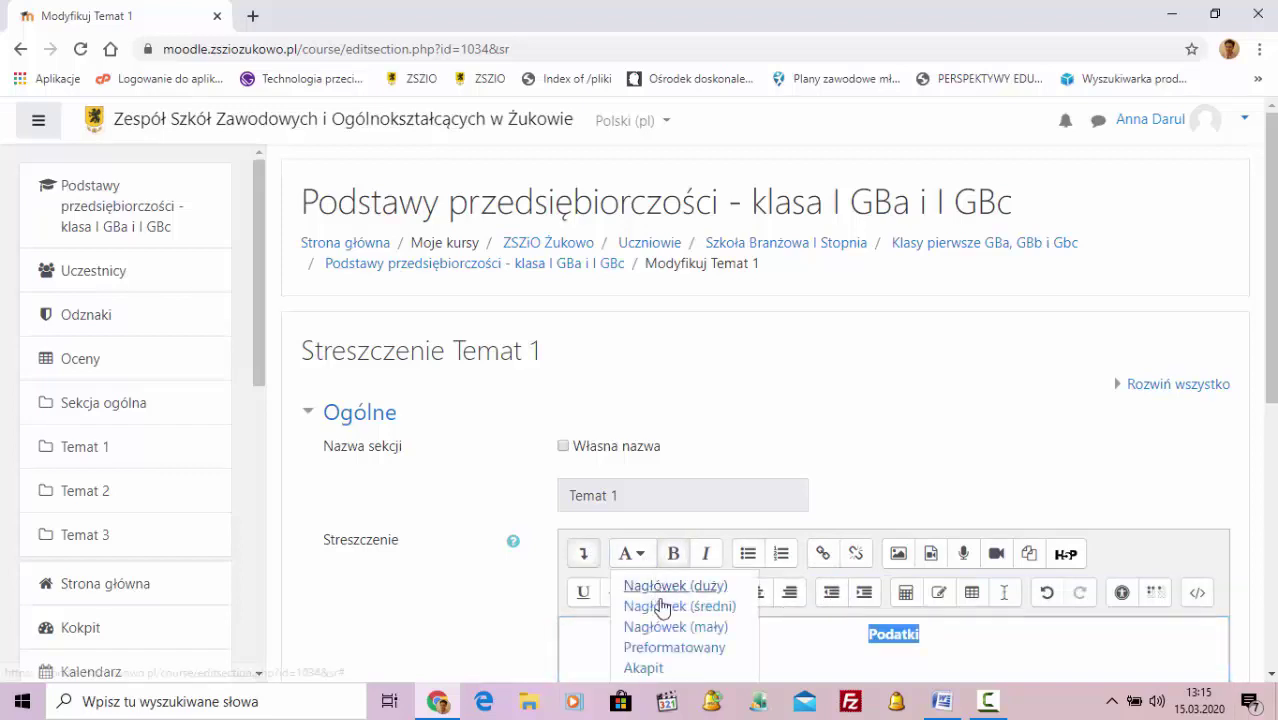
pyautogui.click(694, 608)
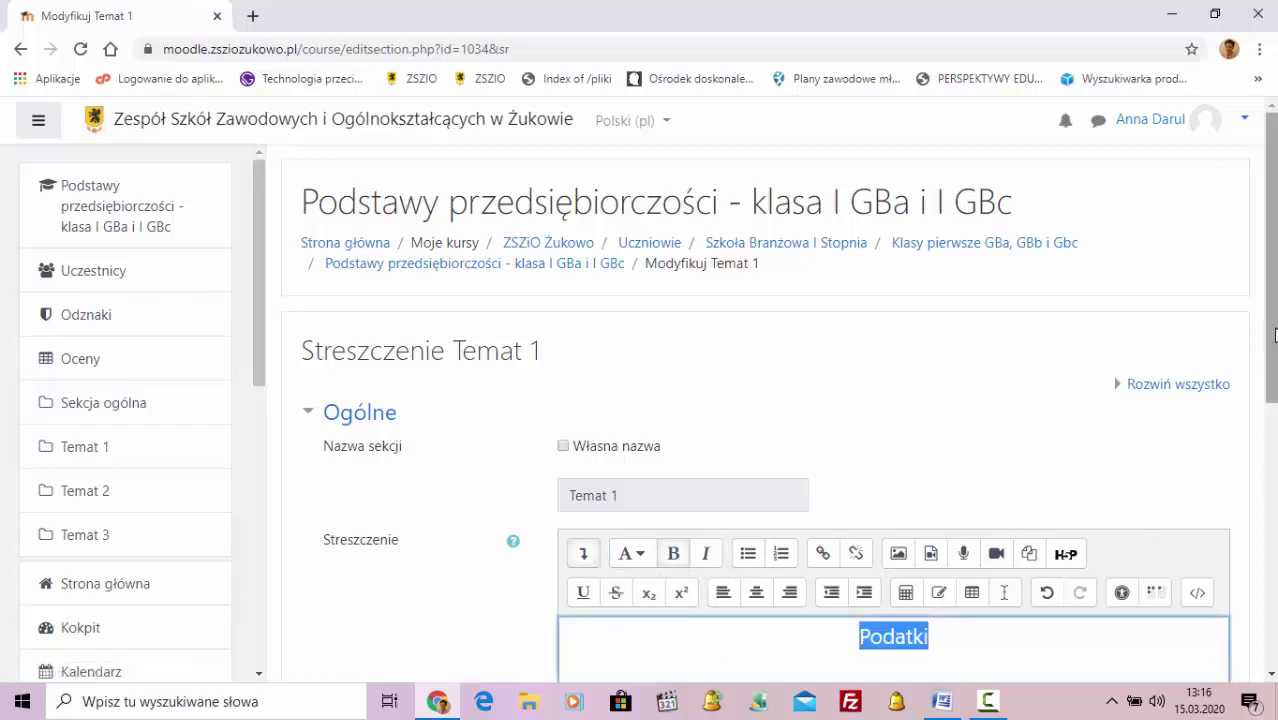
pyautogui.scroll(-5, 603, 553)
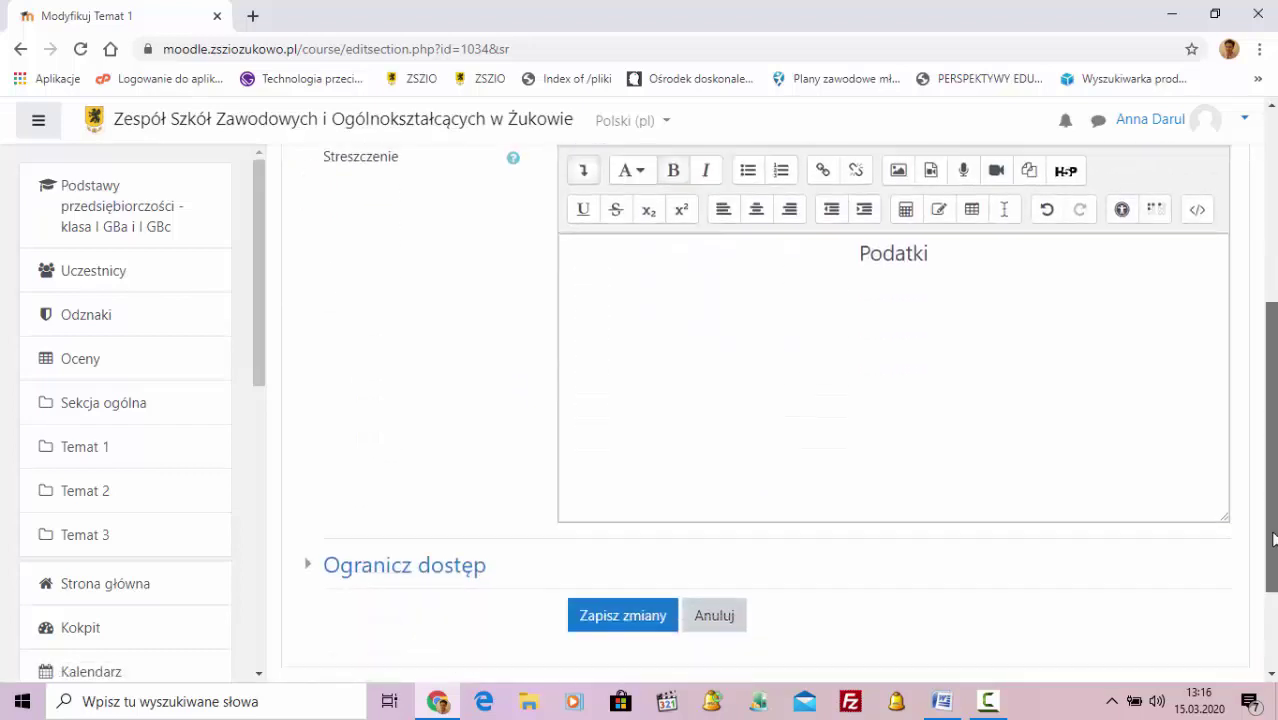
pyautogui.click(608, 530)
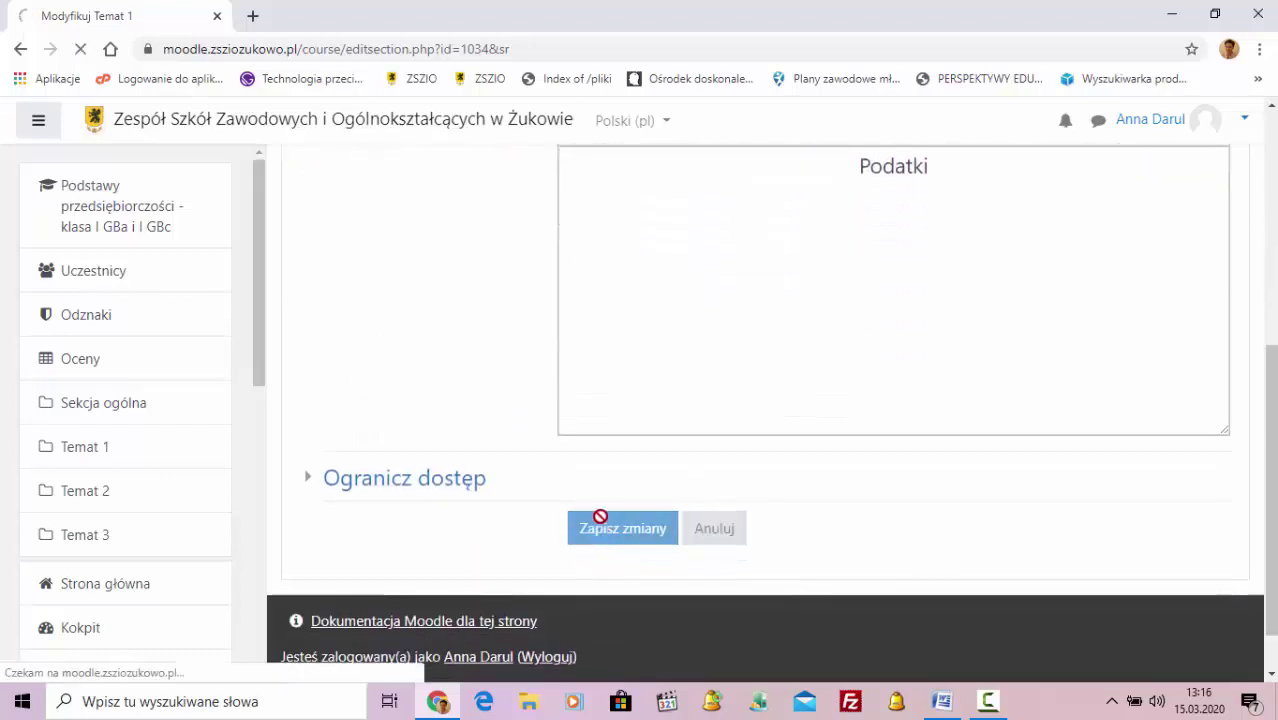
pyautogui.scroll(3, 800, 480)
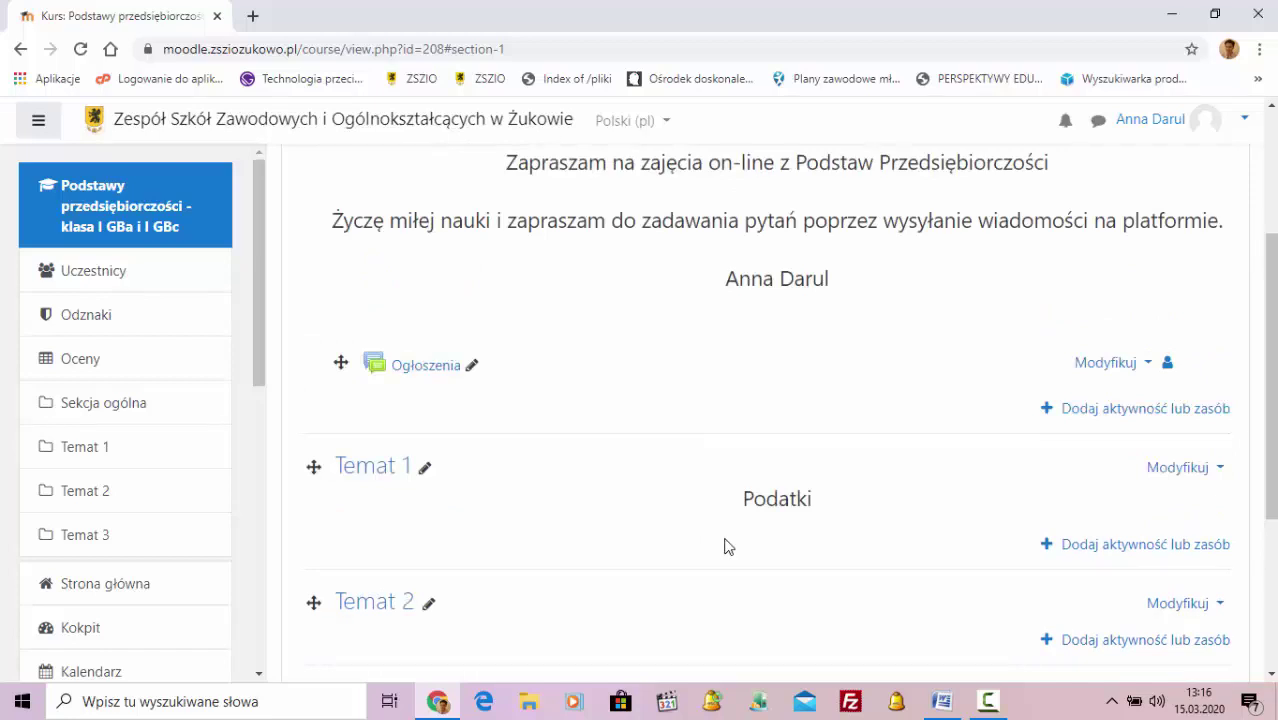
# - Switch to File Explorer and open the Podatki folder on Pulpit
pyautogui.click(535, 712)
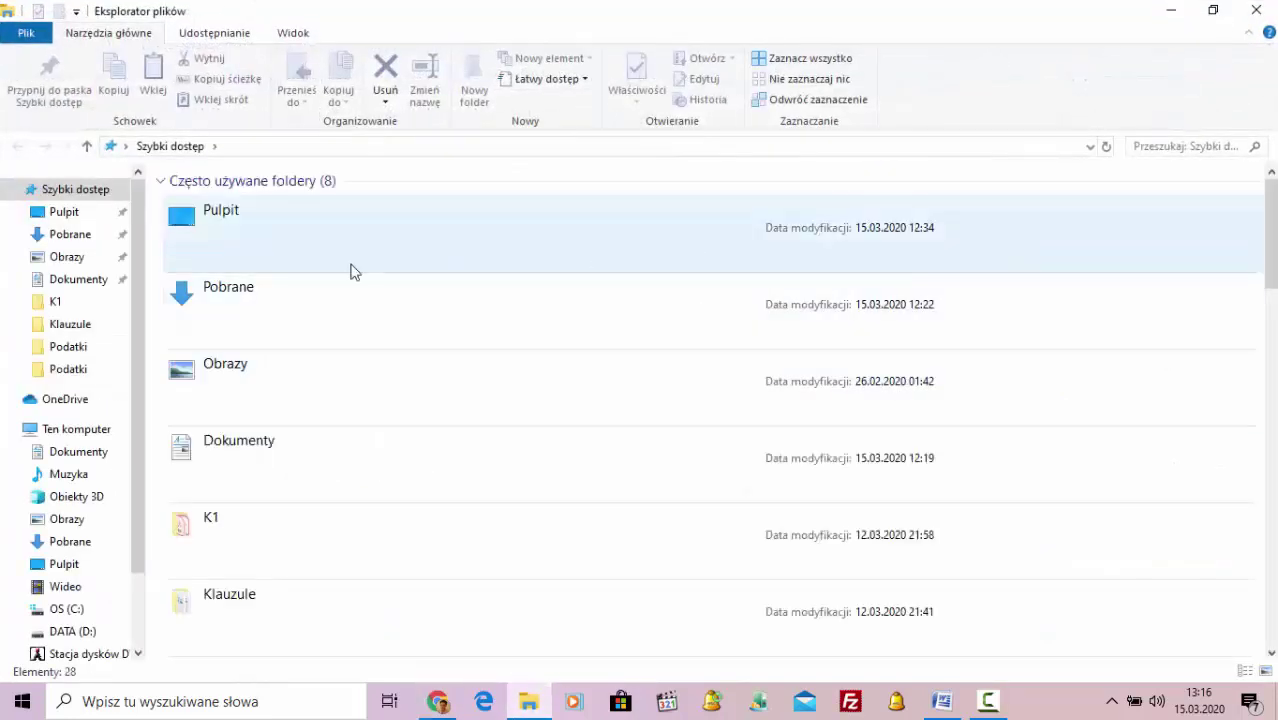
pyautogui.click(242, 214)
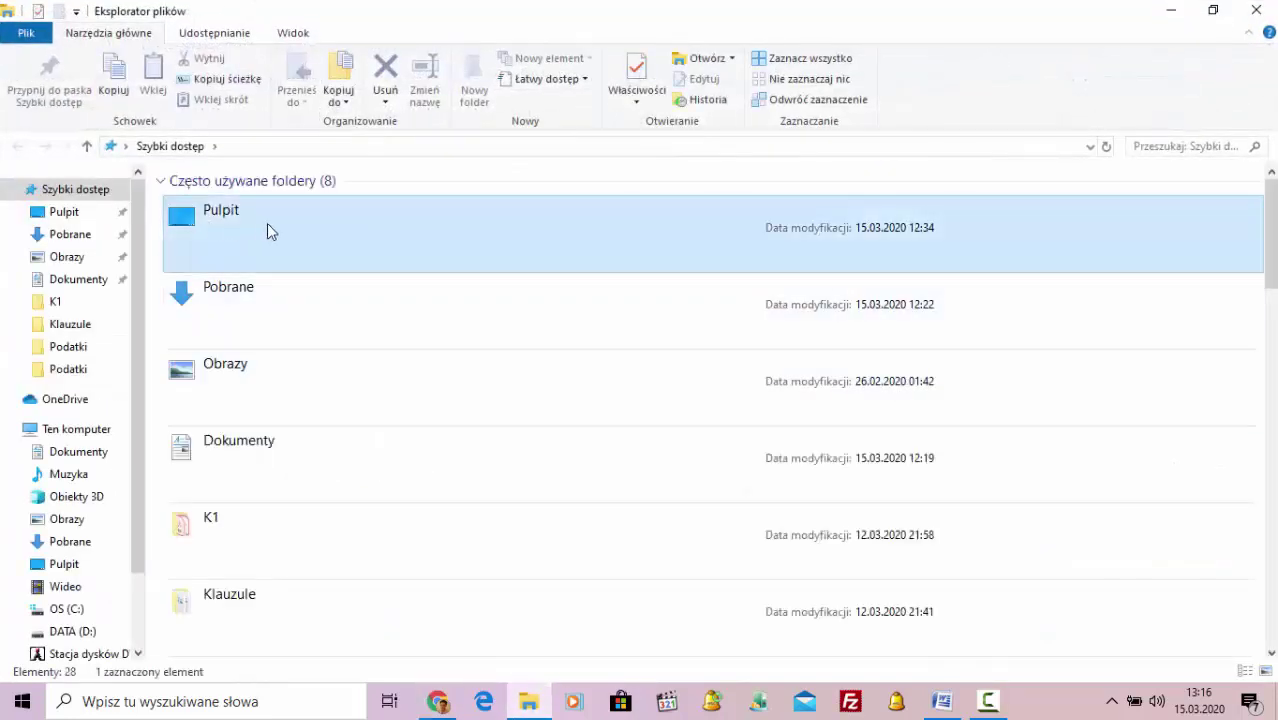
pyautogui.doubleClick(267, 231)
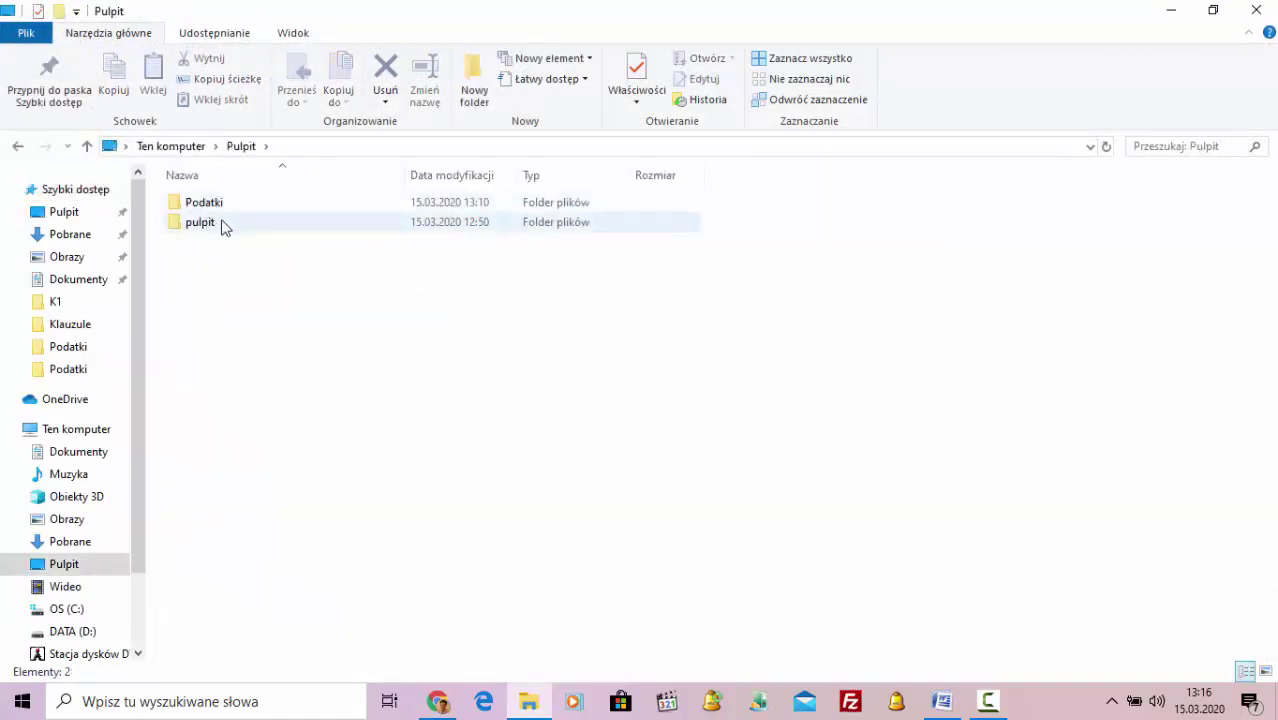
pyautogui.doubleClick(205, 203)
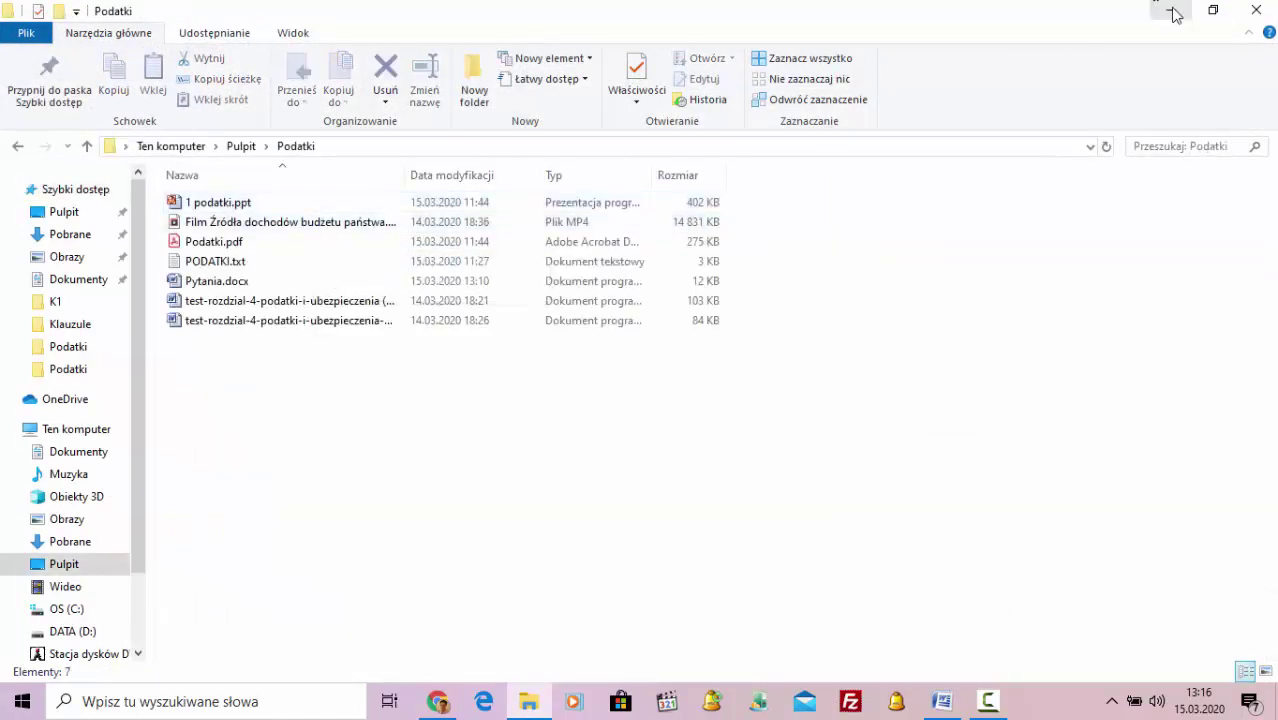
# - Restore the Podatki folder window to a smaller size and move it clear of the course's Temat 1 section
pyautogui.click(1210, 10)
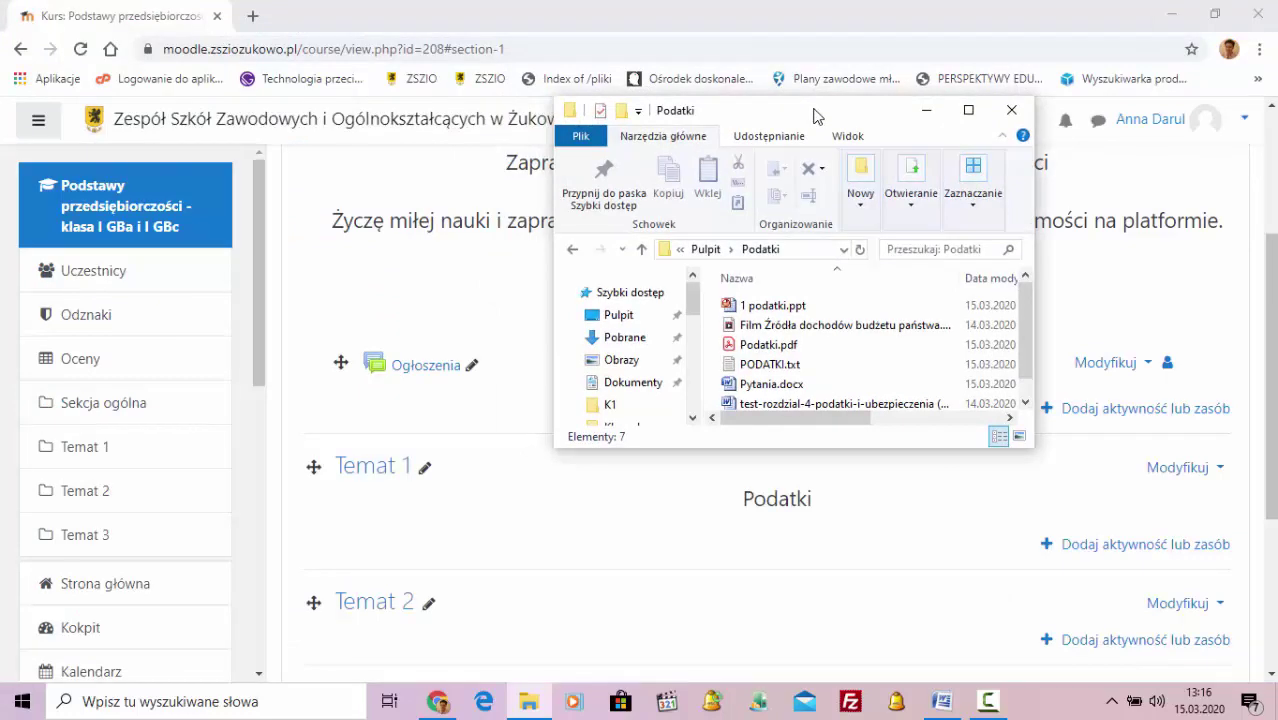
pyautogui.moveTo(807, 114); pyautogui.dragTo(1045, 70)
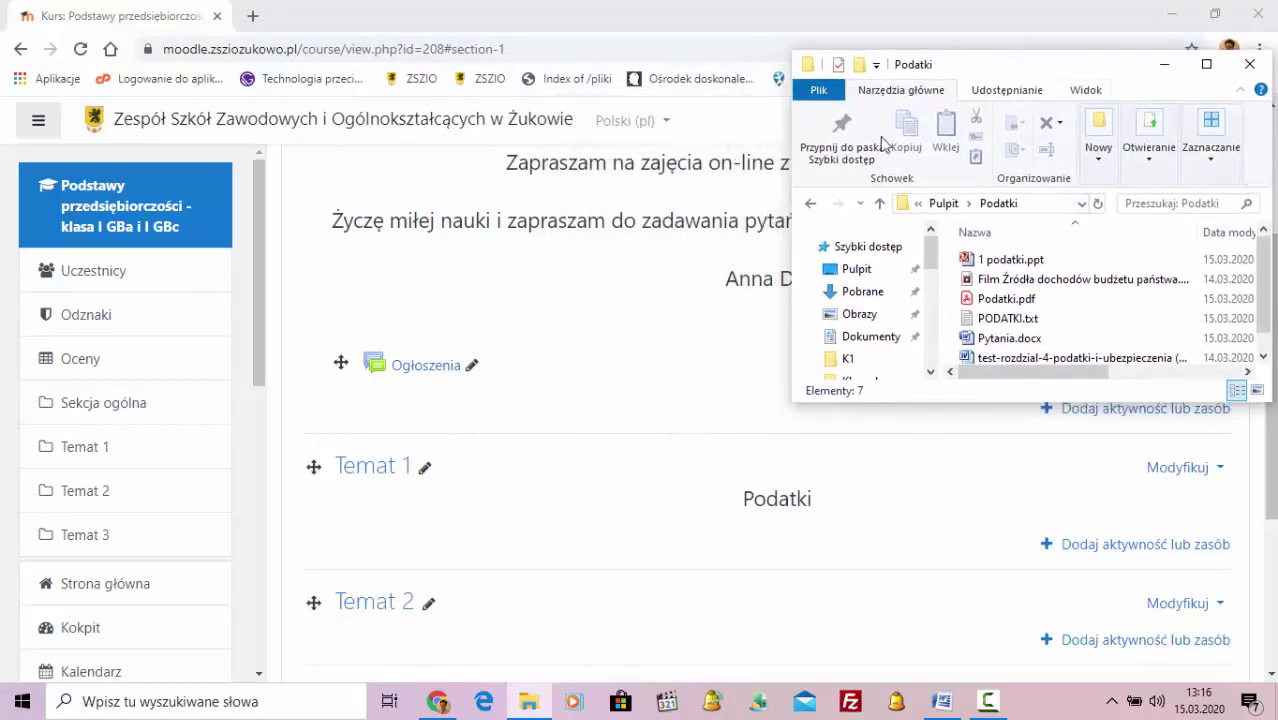
pyautogui.moveTo(1270, 273); pyautogui.dragTo(1271, 281)
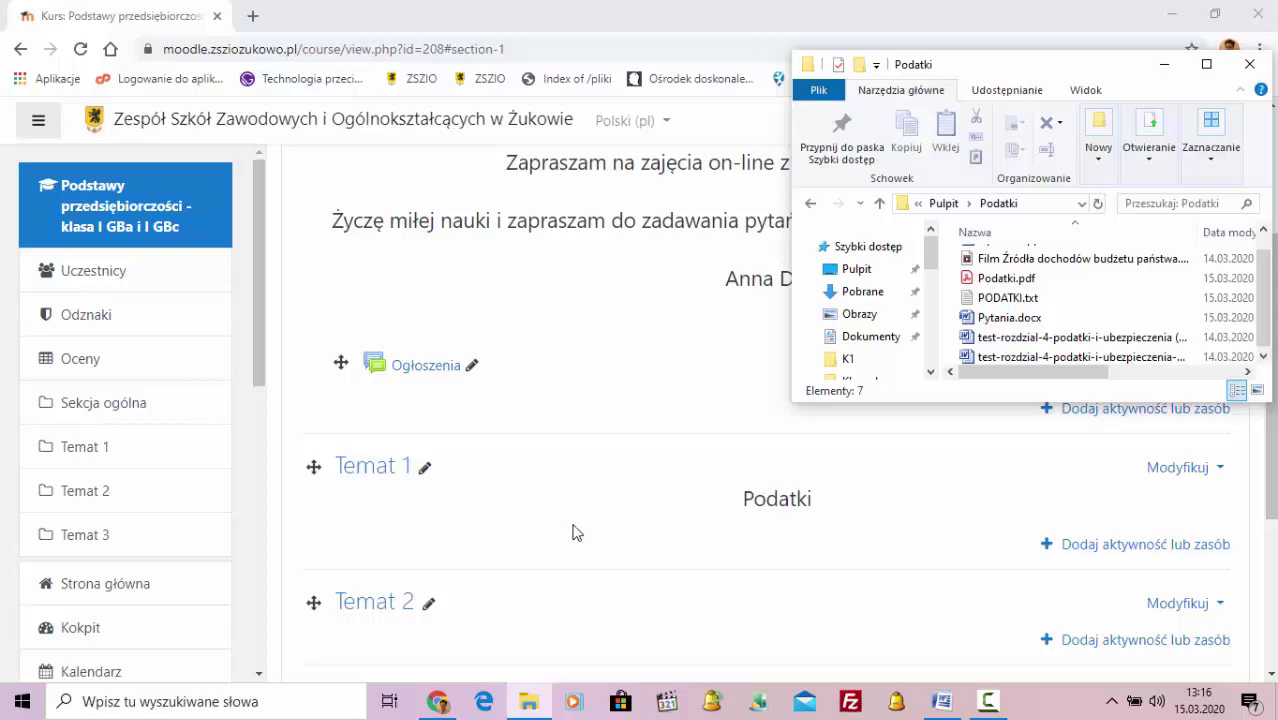
# - Upload Film Źródła dochodów budżetu państwa.mp4 from the Podatki folder into Temat 1, using the option Dodaj media do strony kursu
pyautogui.click(1003, 259)
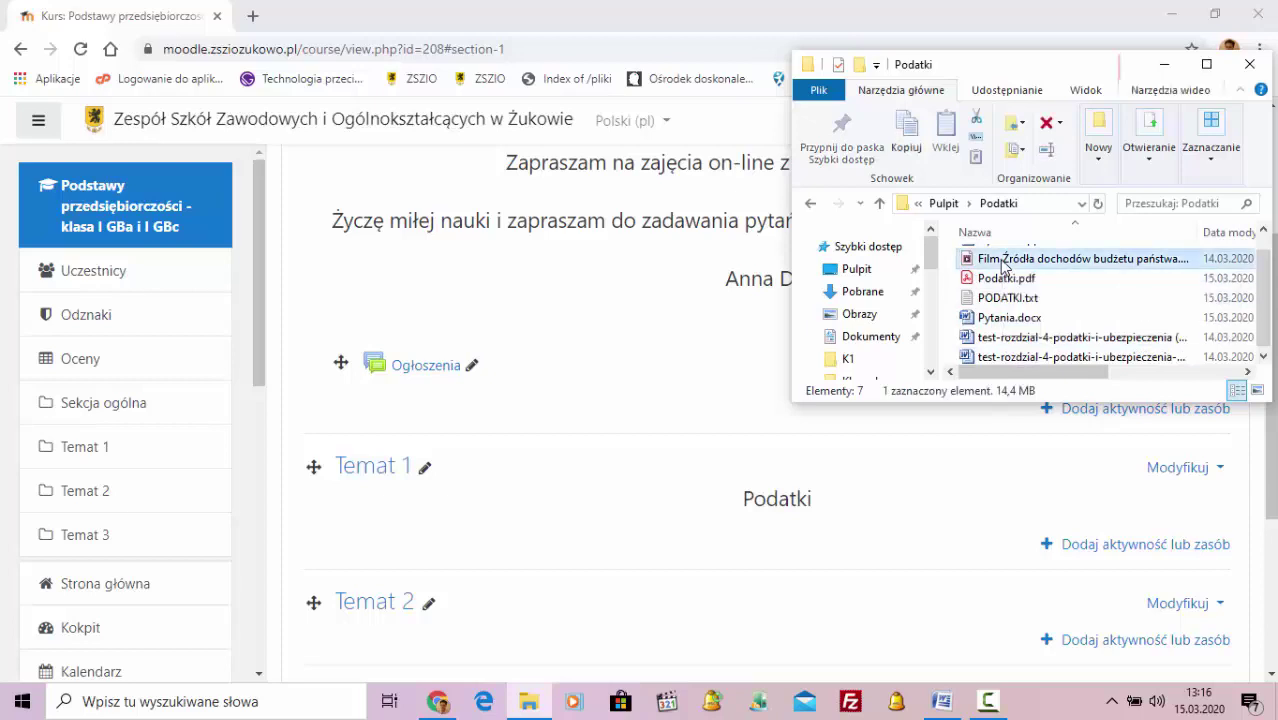
pyautogui.moveTo(1003, 262); pyautogui.dragTo(517, 560)
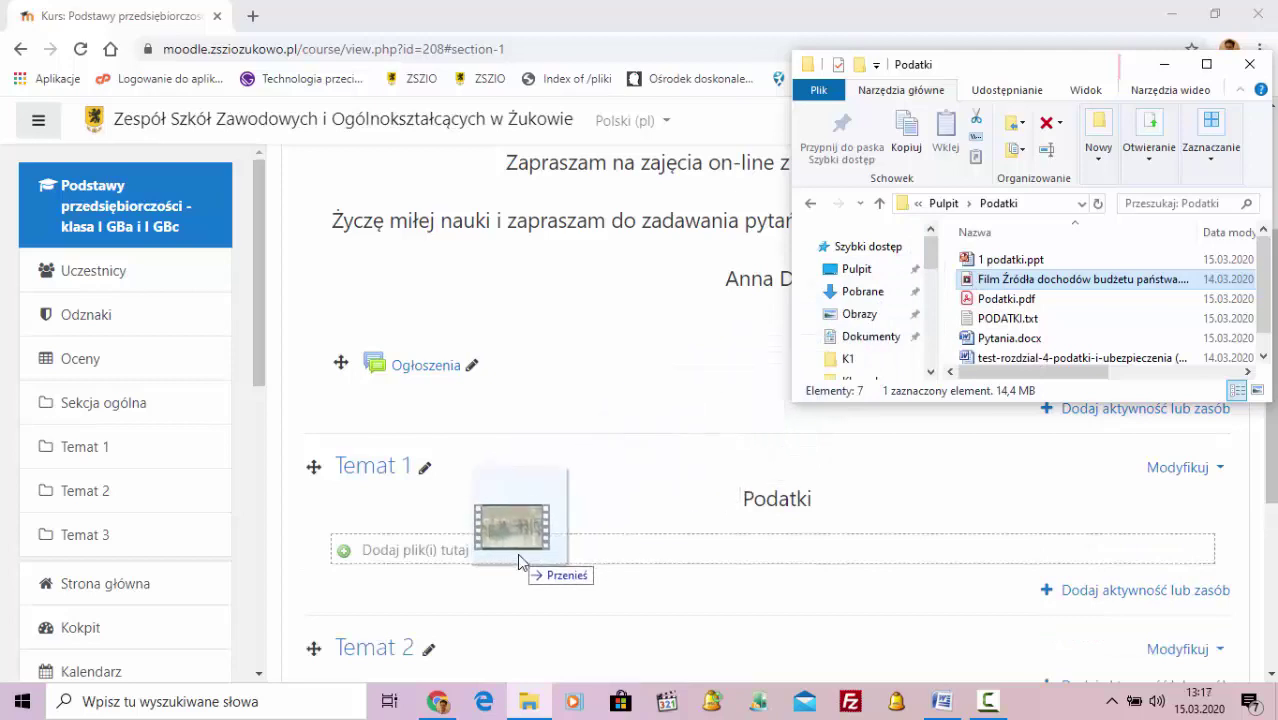
pyautogui.moveTo(517, 553); pyautogui.dragTo(517, 553)
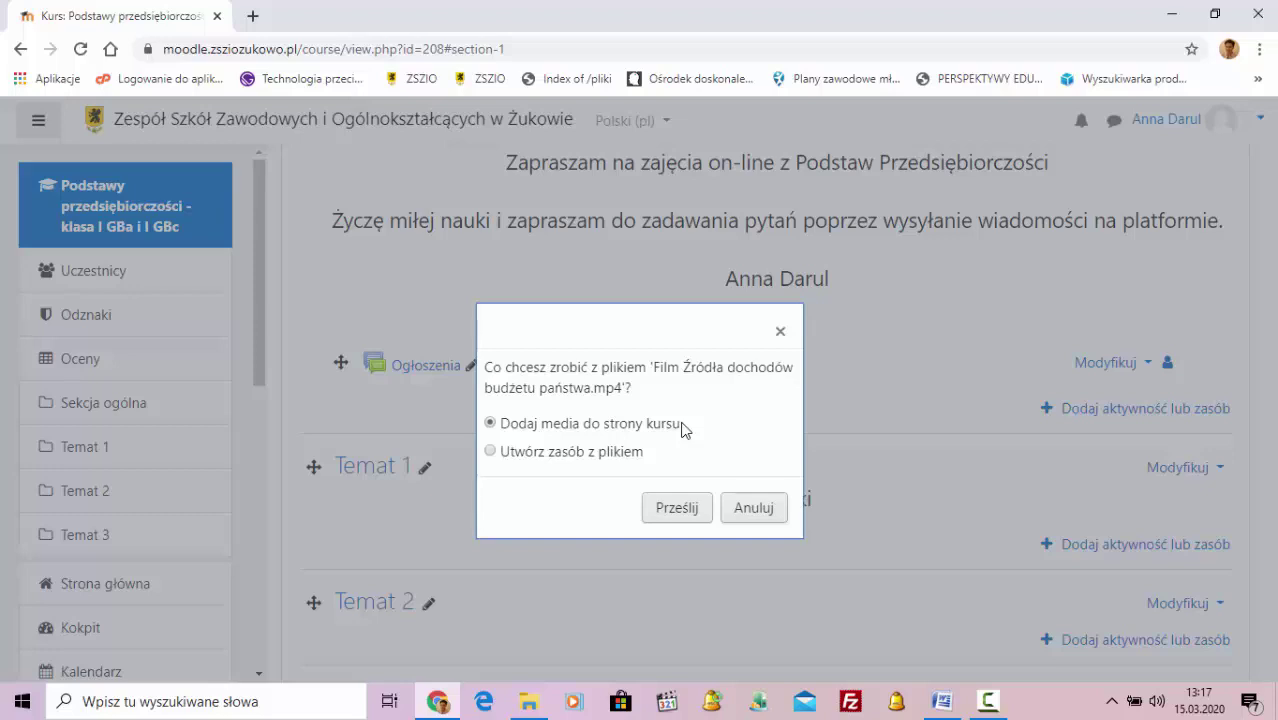
pyautogui.click(677, 509)
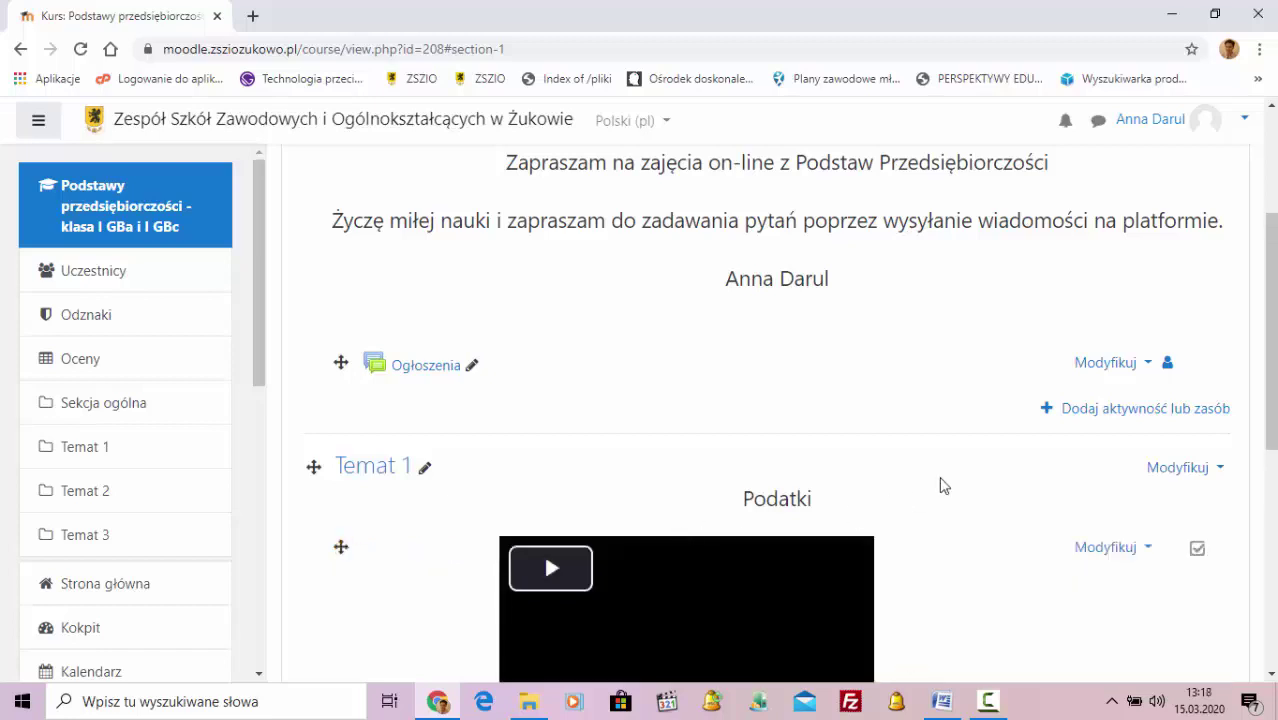
# - Play the beginning of the video embedded in Temat 1 to check it, and pause it
pyautogui.moveTo(1274, 320); pyautogui.dragTo(1275, 352)
pyautogui.scroll(-1, 1275, 352)
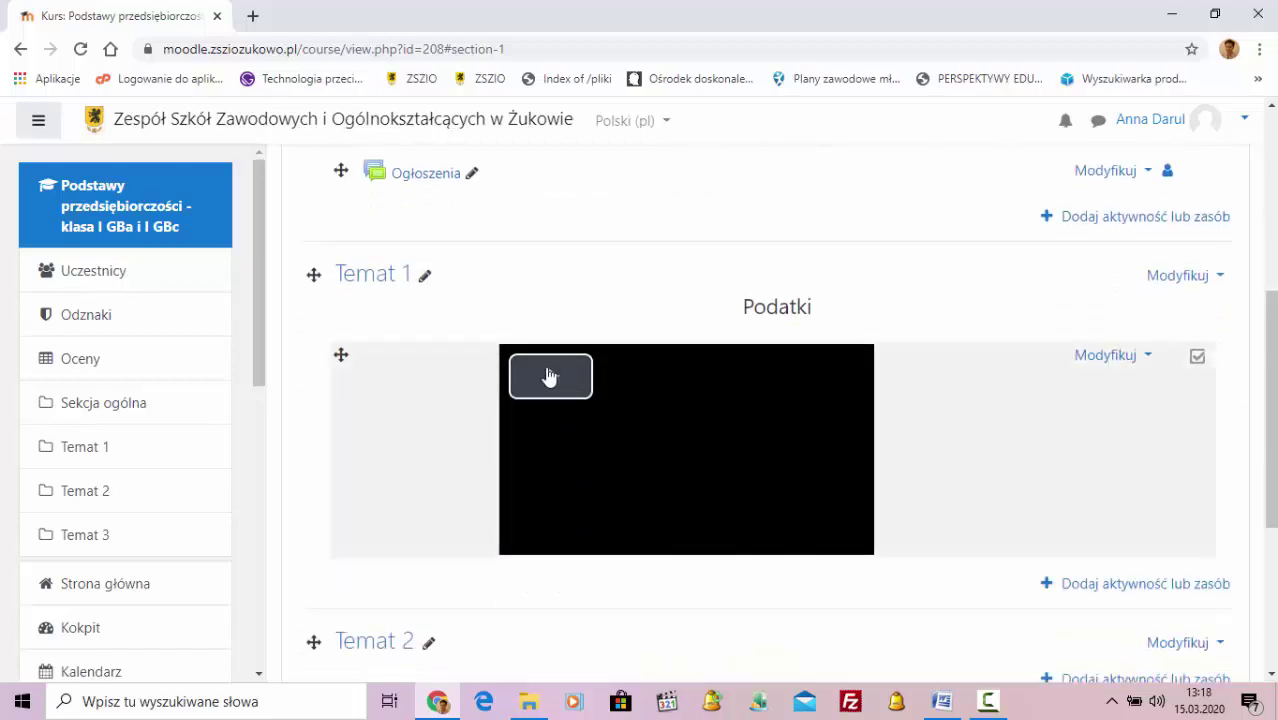
pyautogui.click(553, 377)
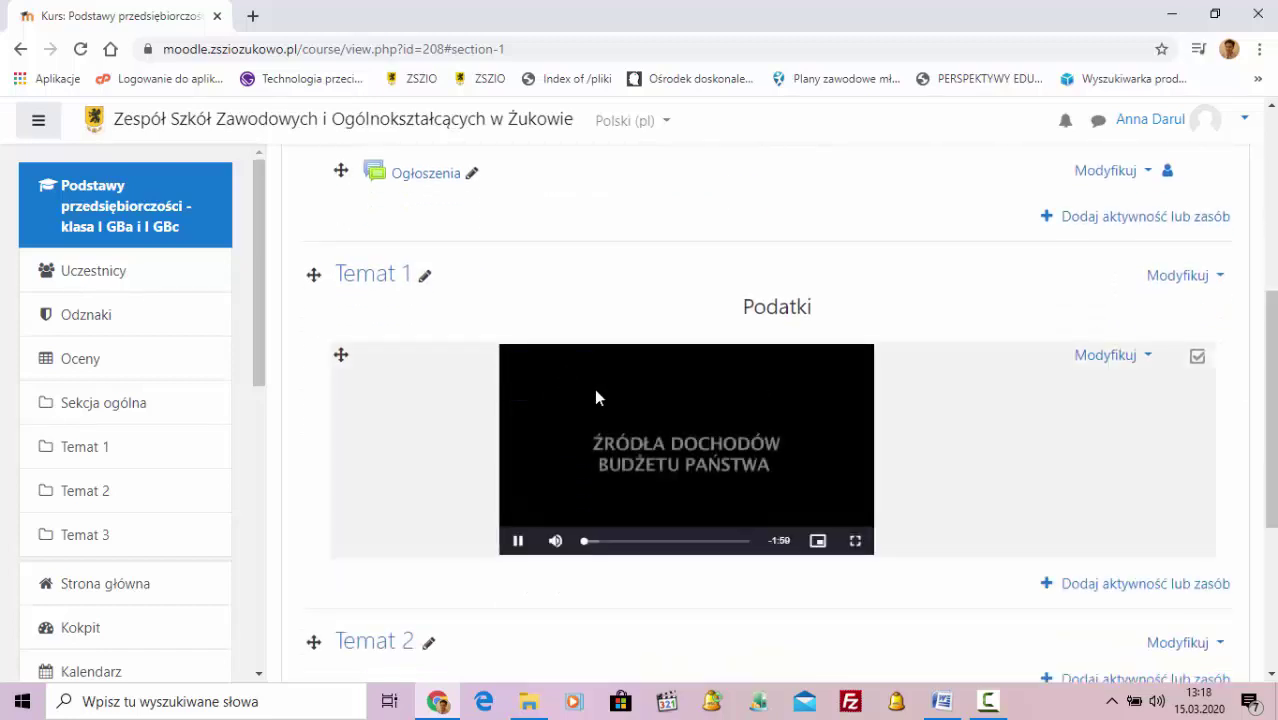
pyautogui.click(518, 545)
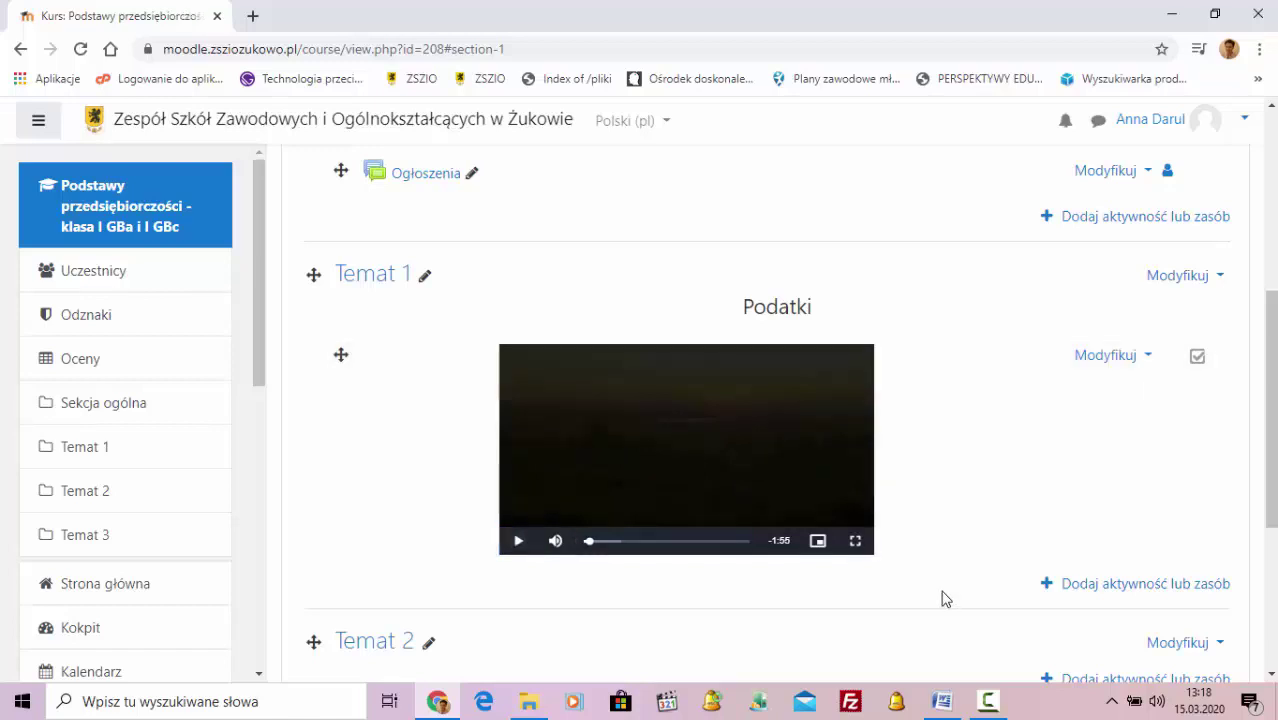
# - Start adding a Zadanie activity to Temat 1 and place the cursor in its Nazwa zadania field
pyautogui.scroll(-2, 985, 575)
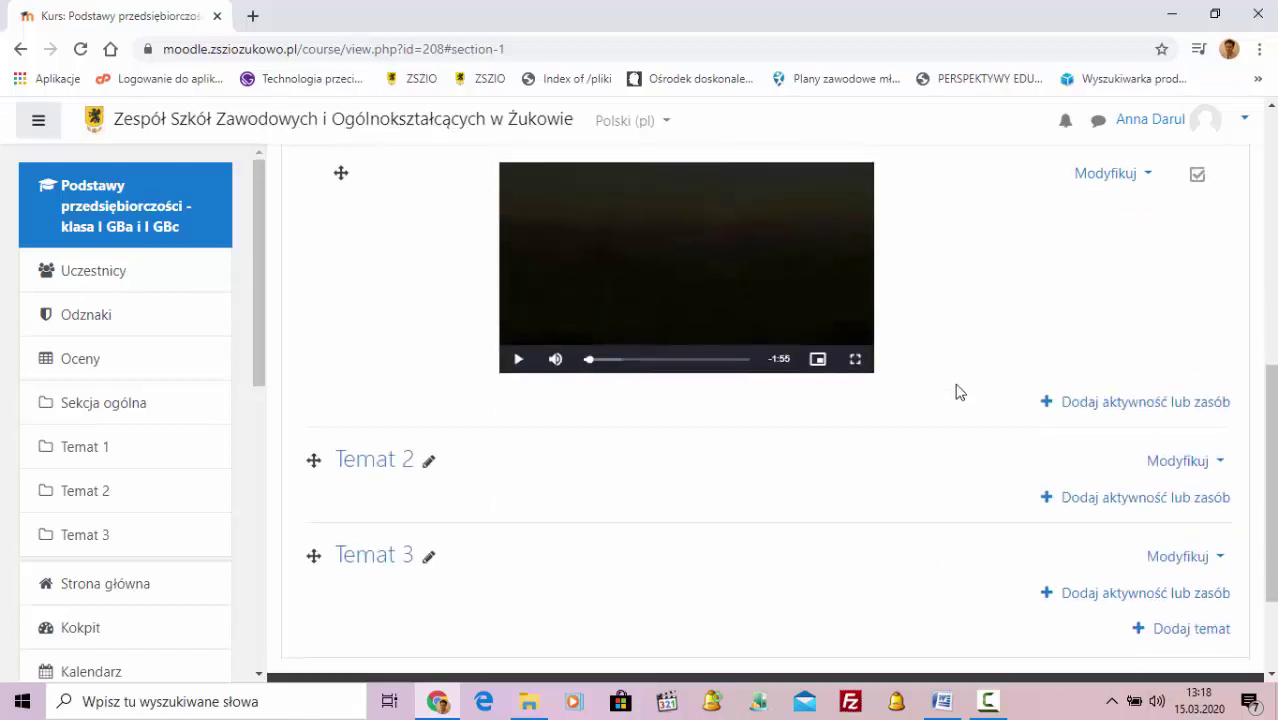
pyautogui.scroll(1, 958, 392)
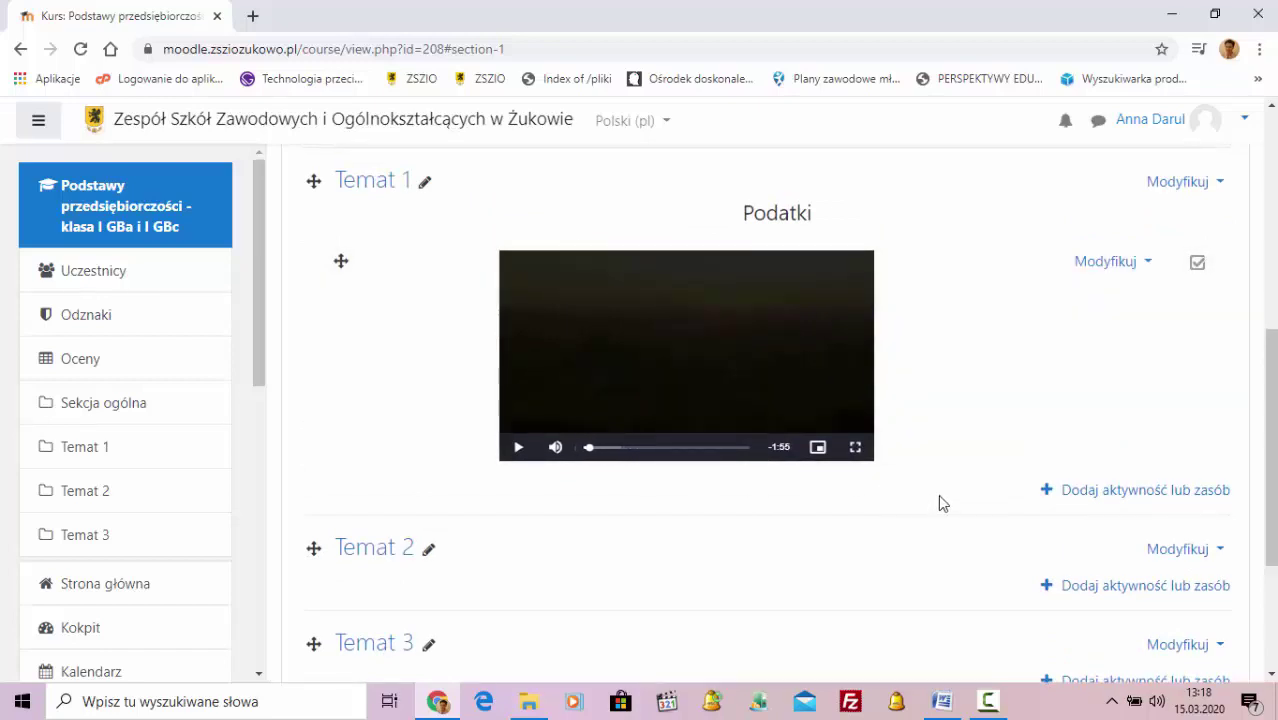
pyautogui.click(1086, 491)
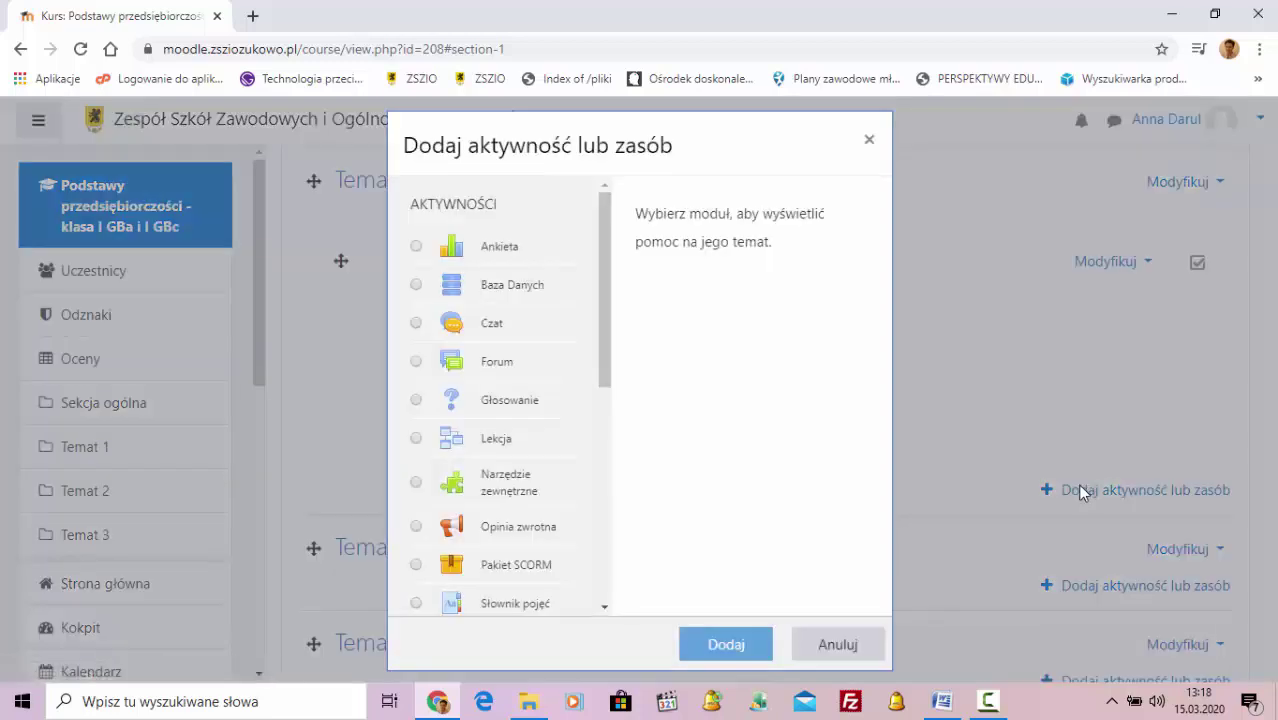
pyautogui.moveTo(608, 322); pyautogui.dragTo(598, 492)
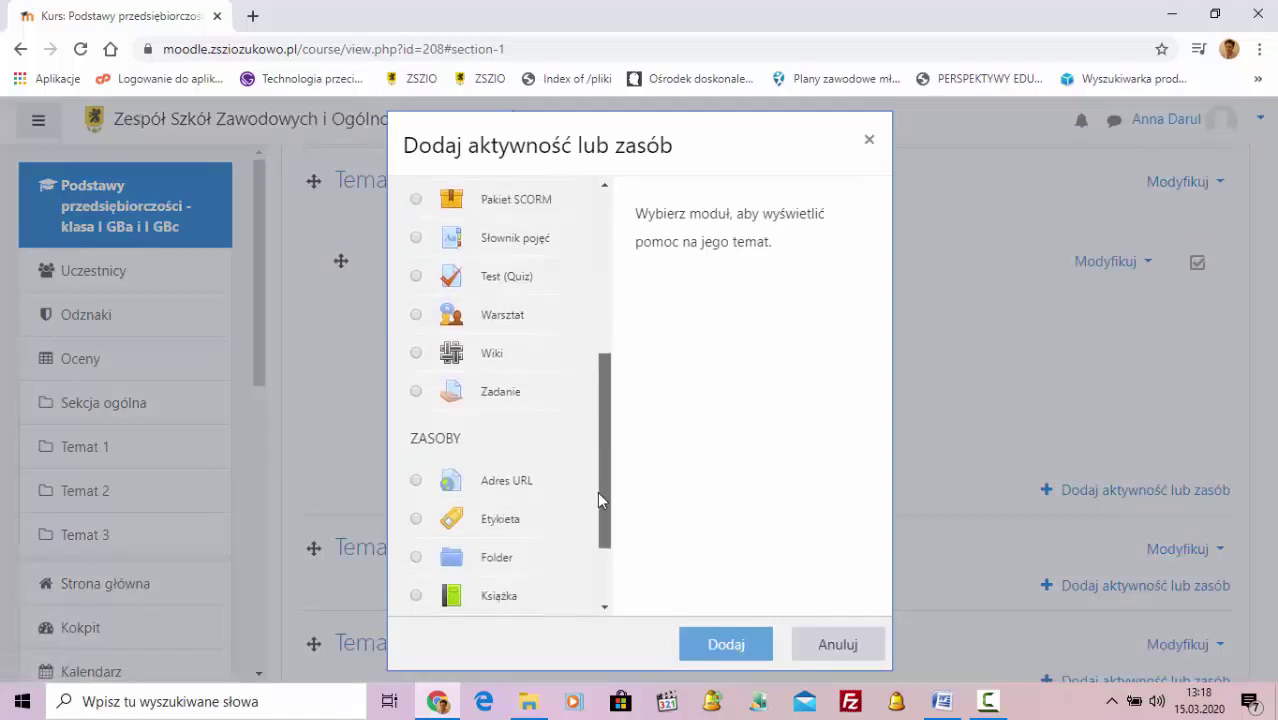
pyautogui.click(416, 381)
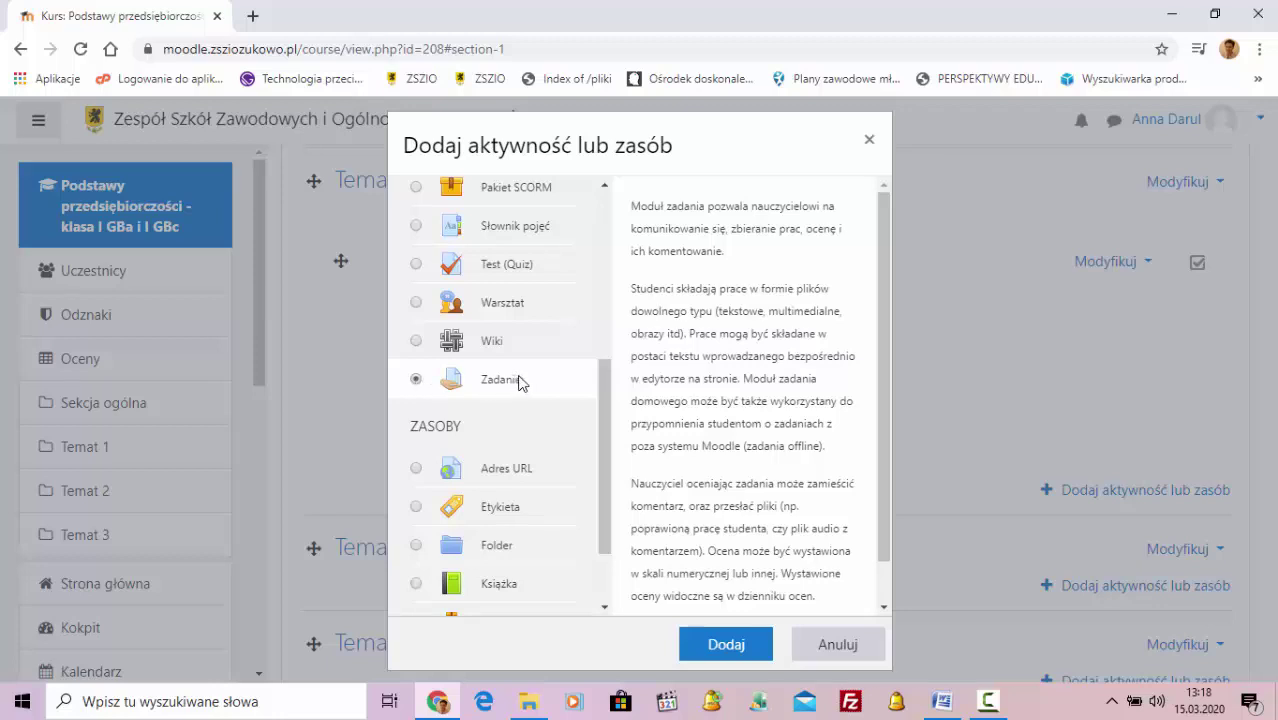
pyautogui.click(739, 651)
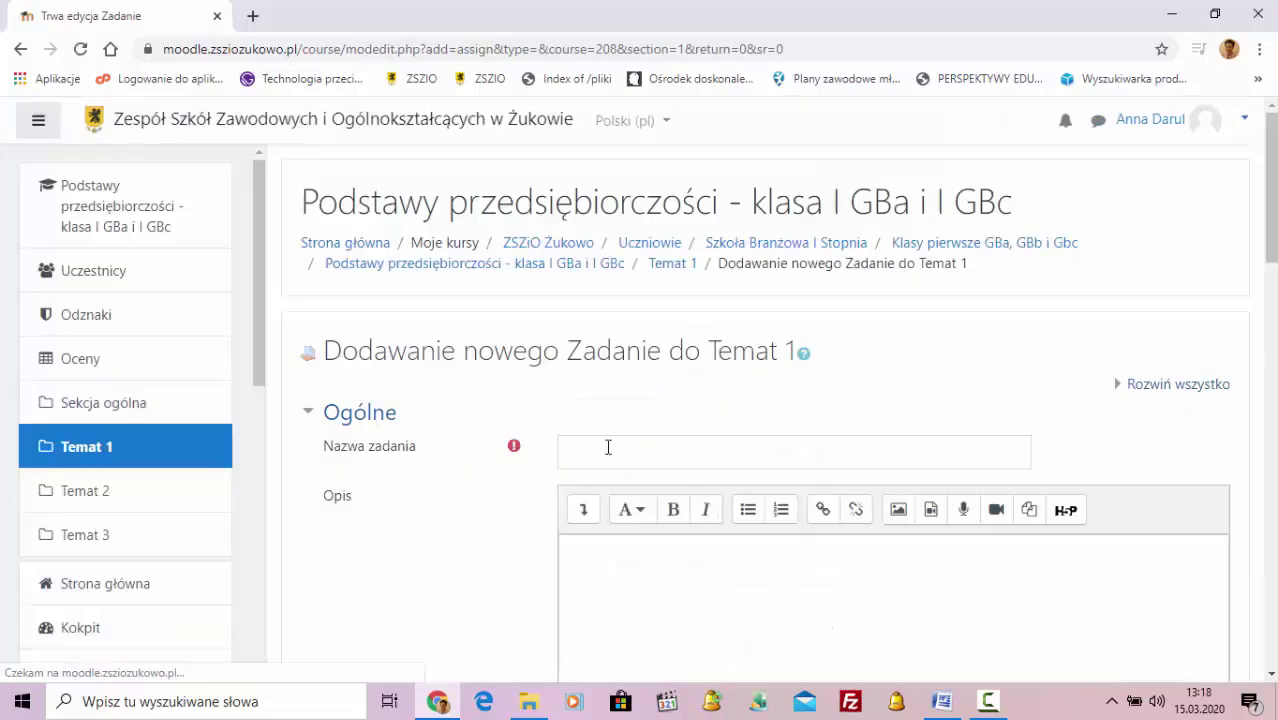
pyautogui.click(608, 447)
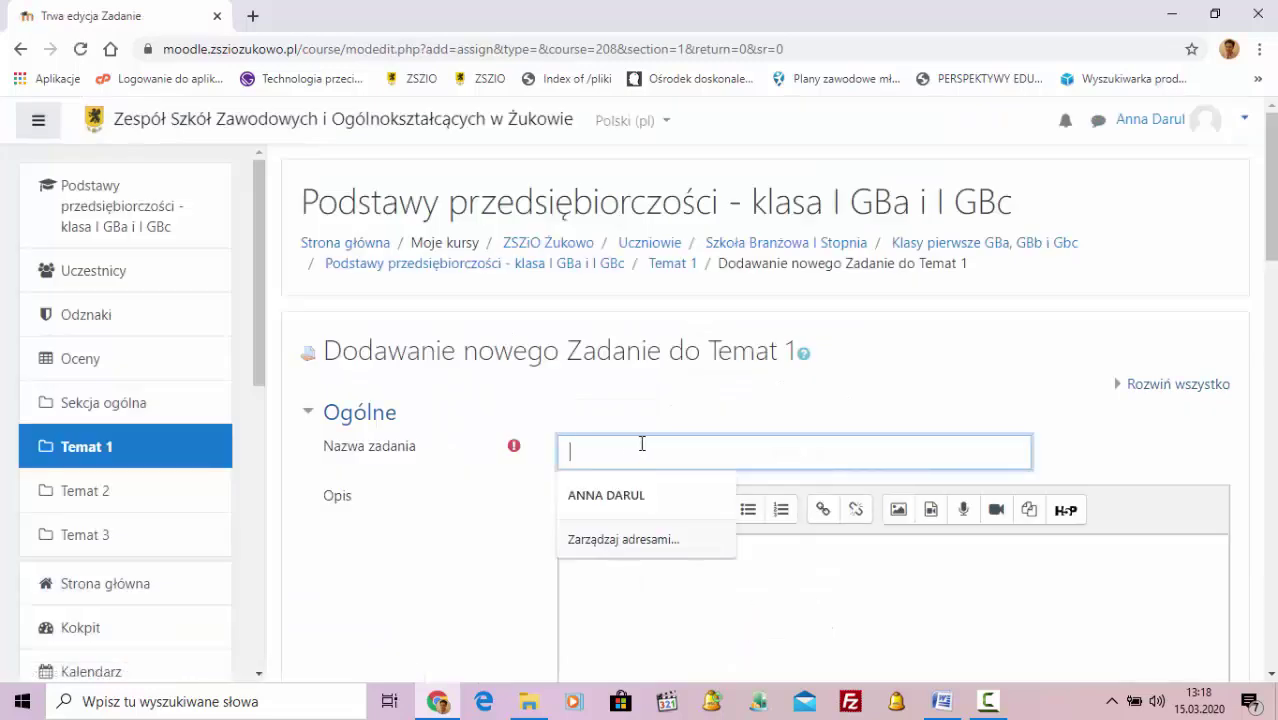
# - Name the new assignment Pytanie do filmu
pyautogui.write('Ptan')
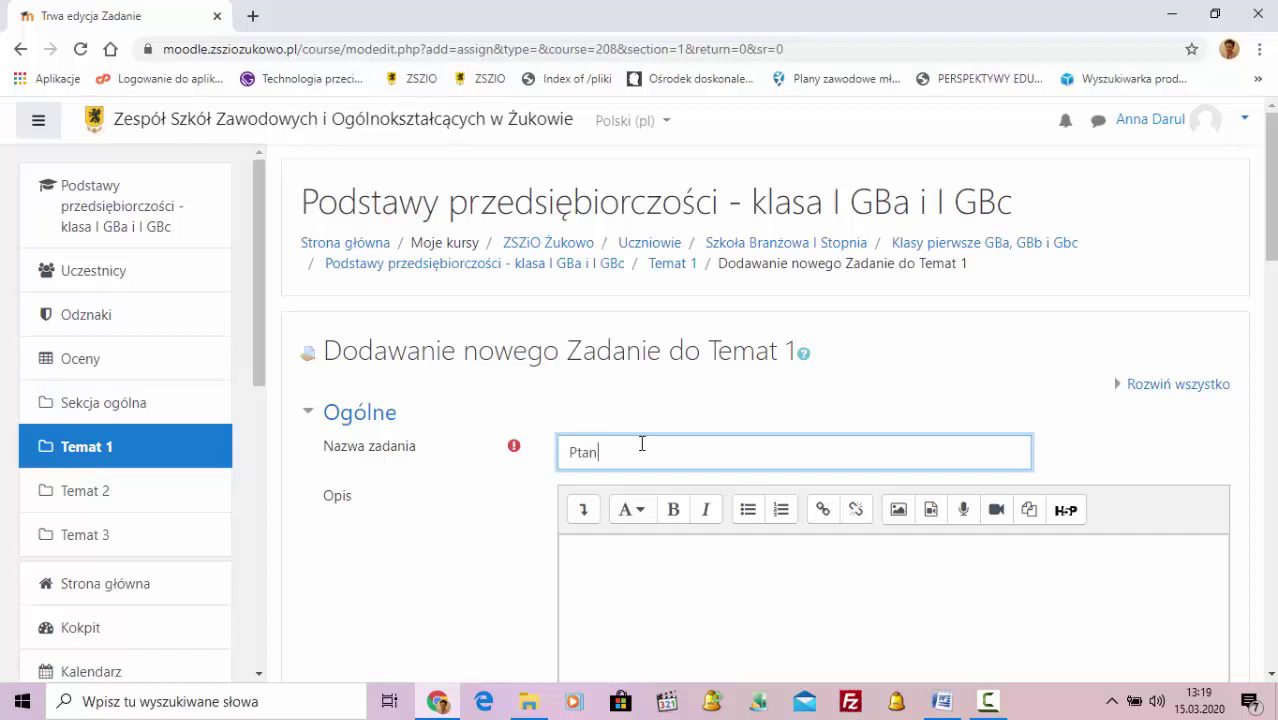
pyautogui.write('do')
pyautogui.write('y')
# - Copy the question "Jakie rodzaje podatków zostały wymienione w filmie i kto płaci poszczególne podatki?" from Pytania.docx in Word into the assignment's Opis field
pyautogui.click(633, 604)
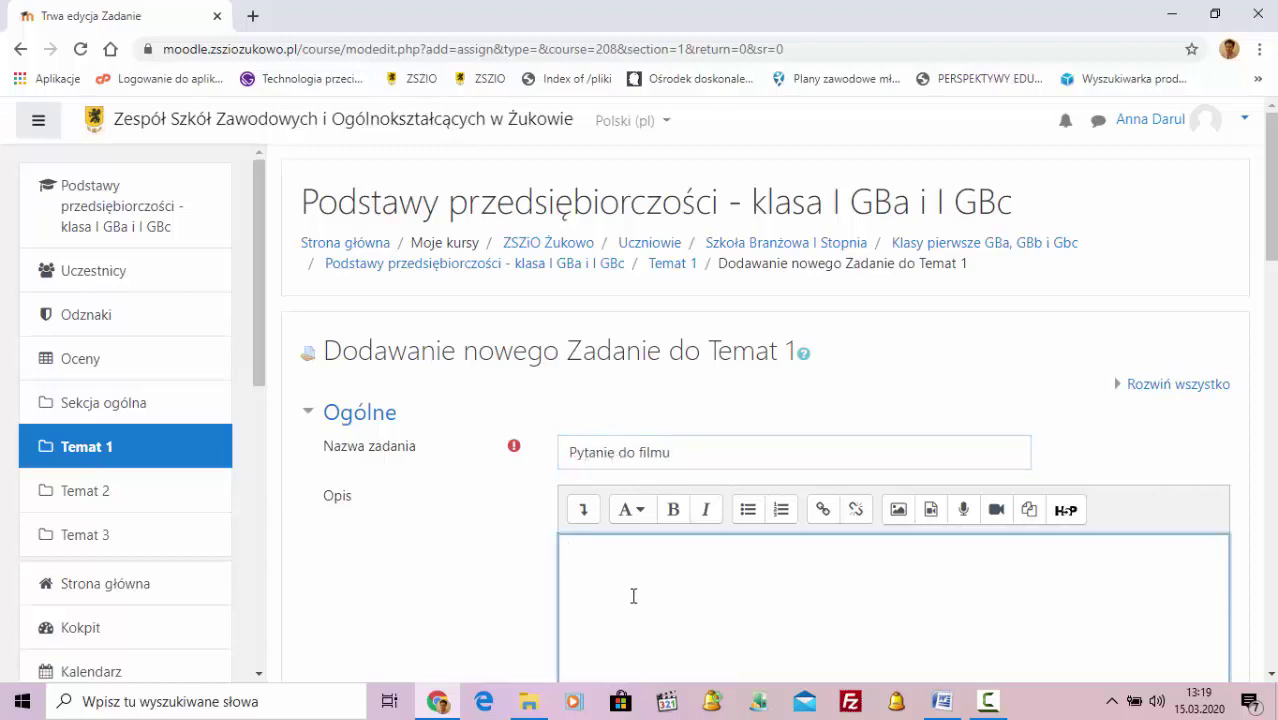
pyautogui.scroll(-1, 633, 596)
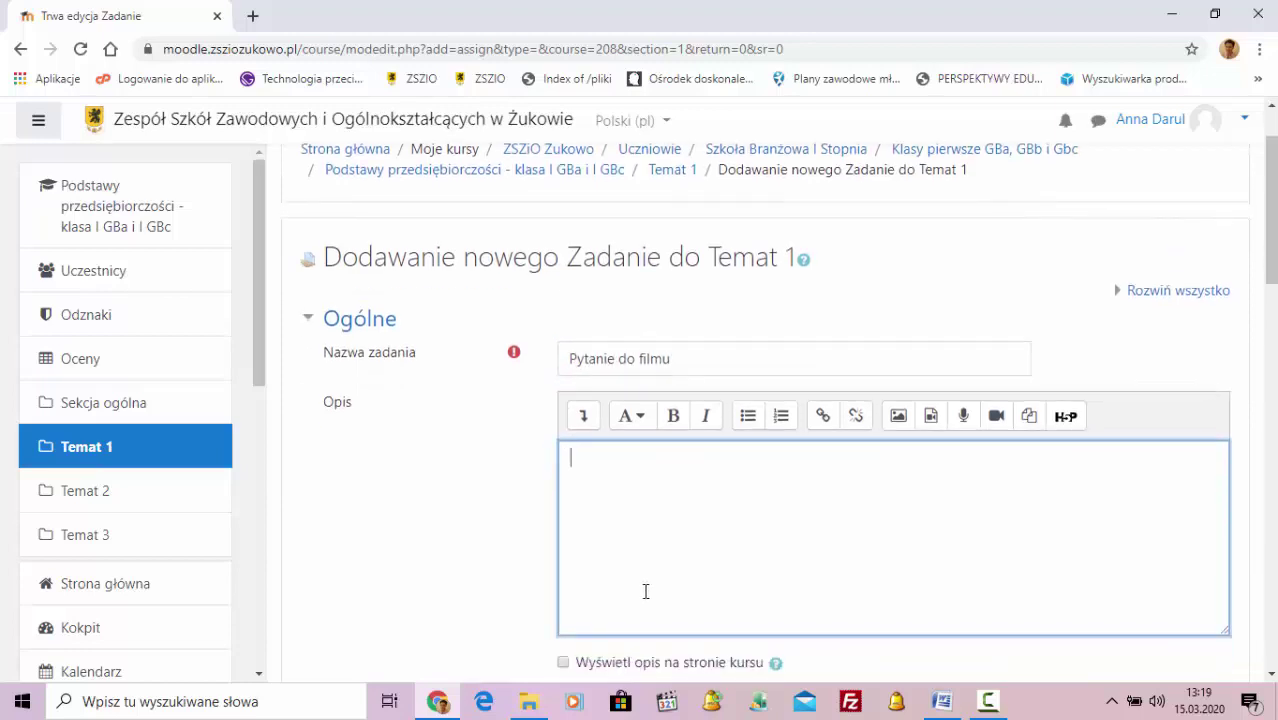
pyautogui.click(950, 708)
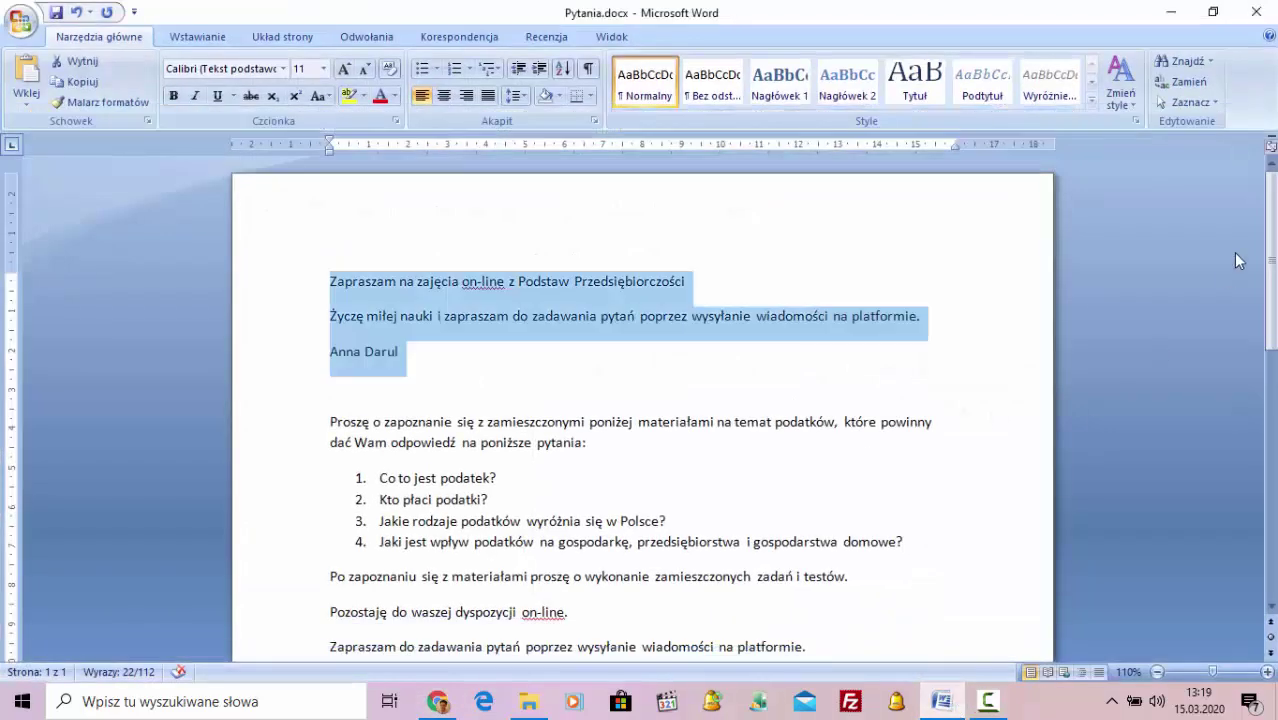
pyautogui.scroll(-8, 792, 438)
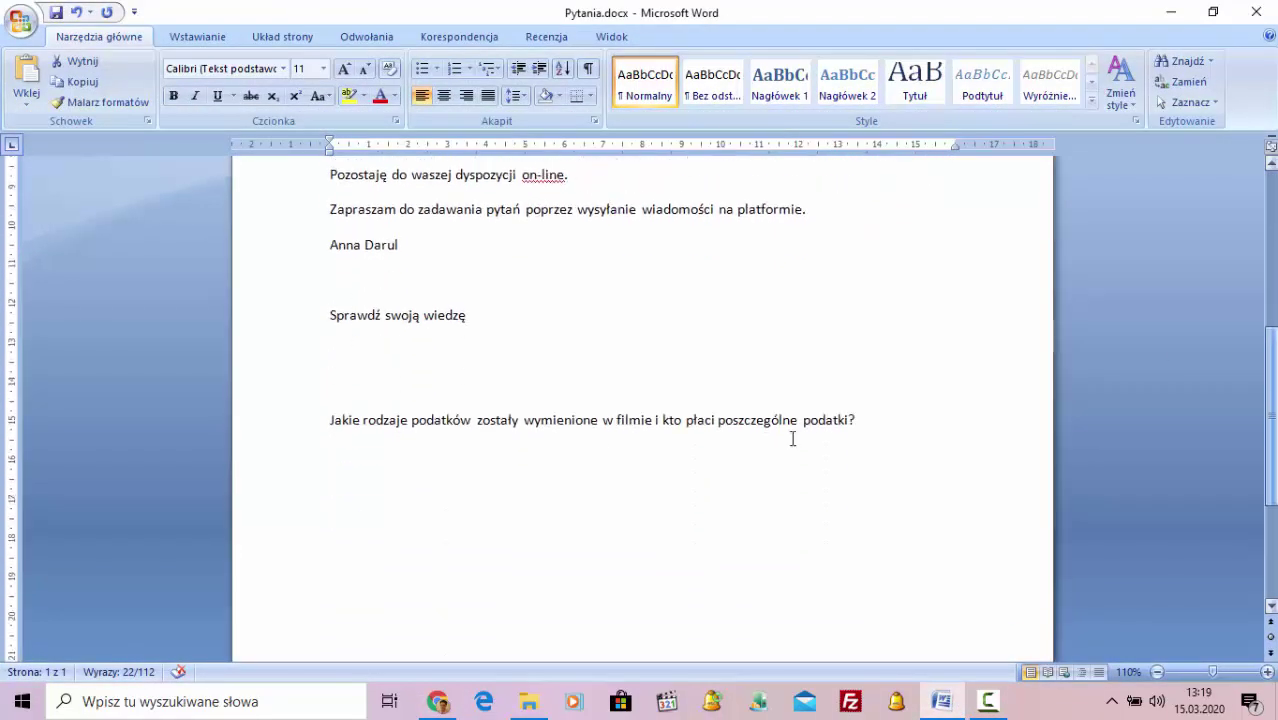
pyautogui.click(290, 428)
pyautogui.hotkey('ctrl', 'c')
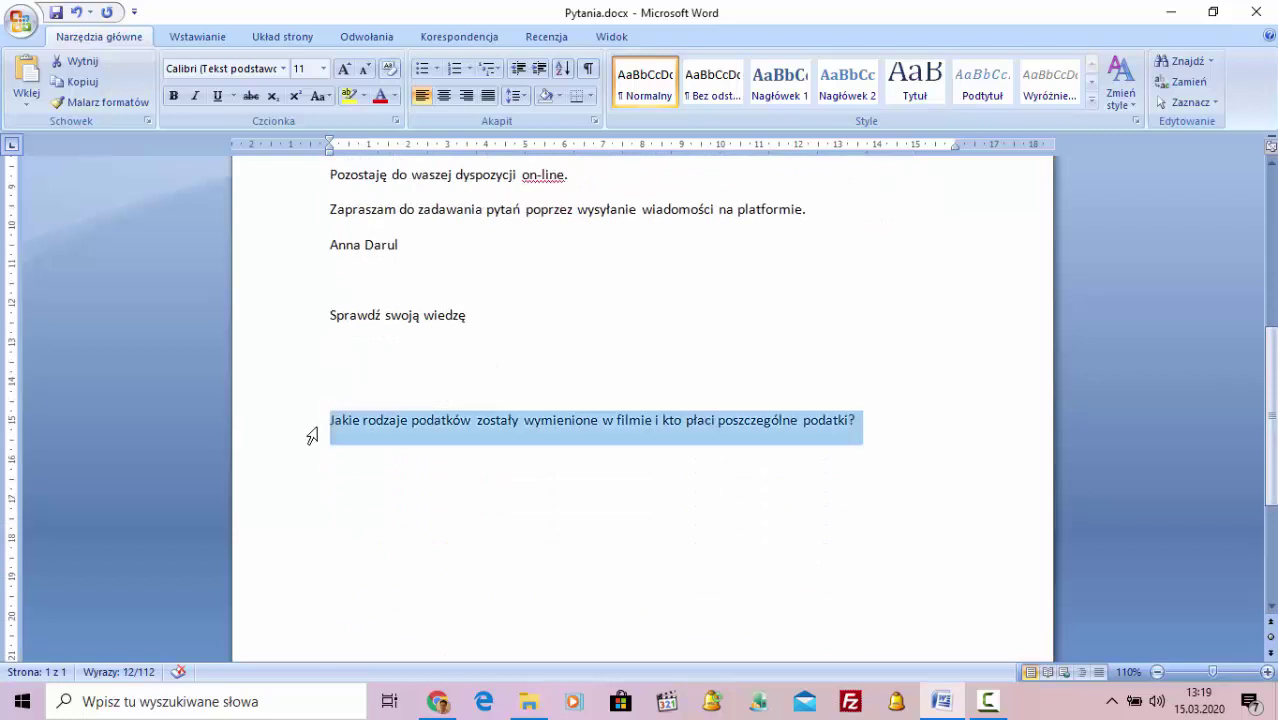
pyautogui.click(1171, 12)
pyautogui.hotkey('ctrl', 'v')
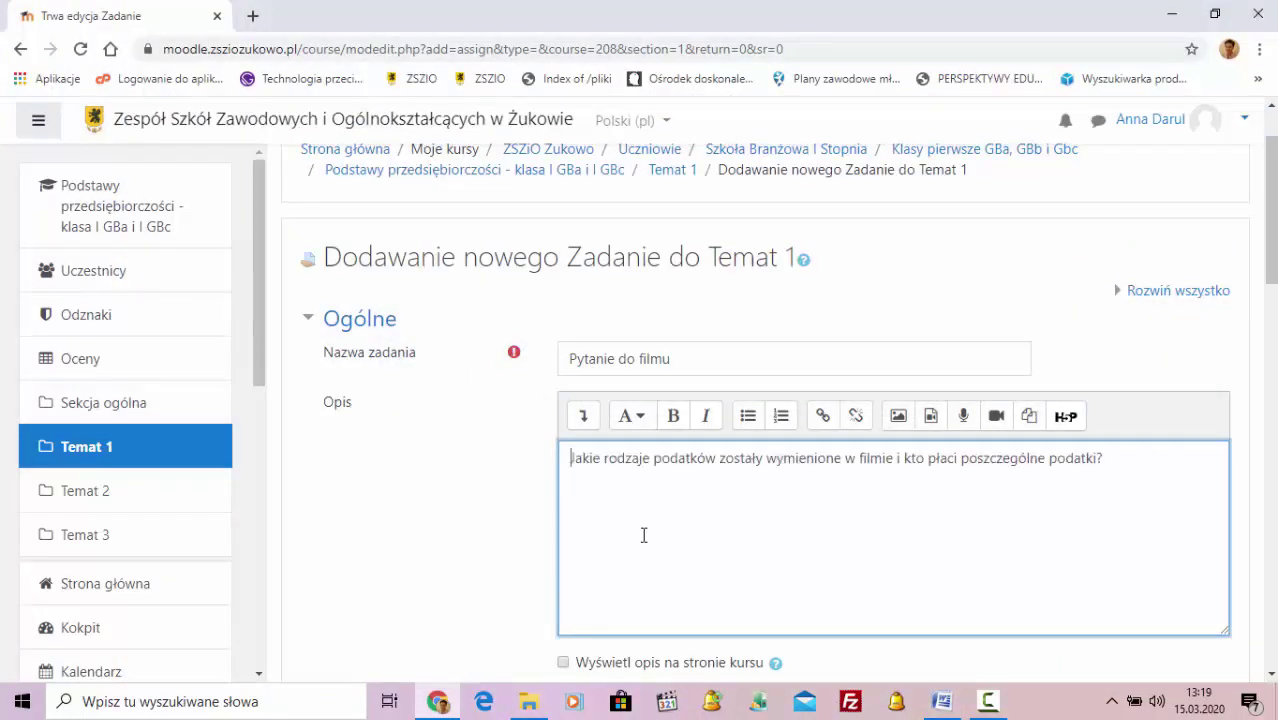
# - Disable the Zezwól na przesyłanie zadań od date in the assignment's Dostępność settings
pyautogui.scroll(-2, 864, 513)
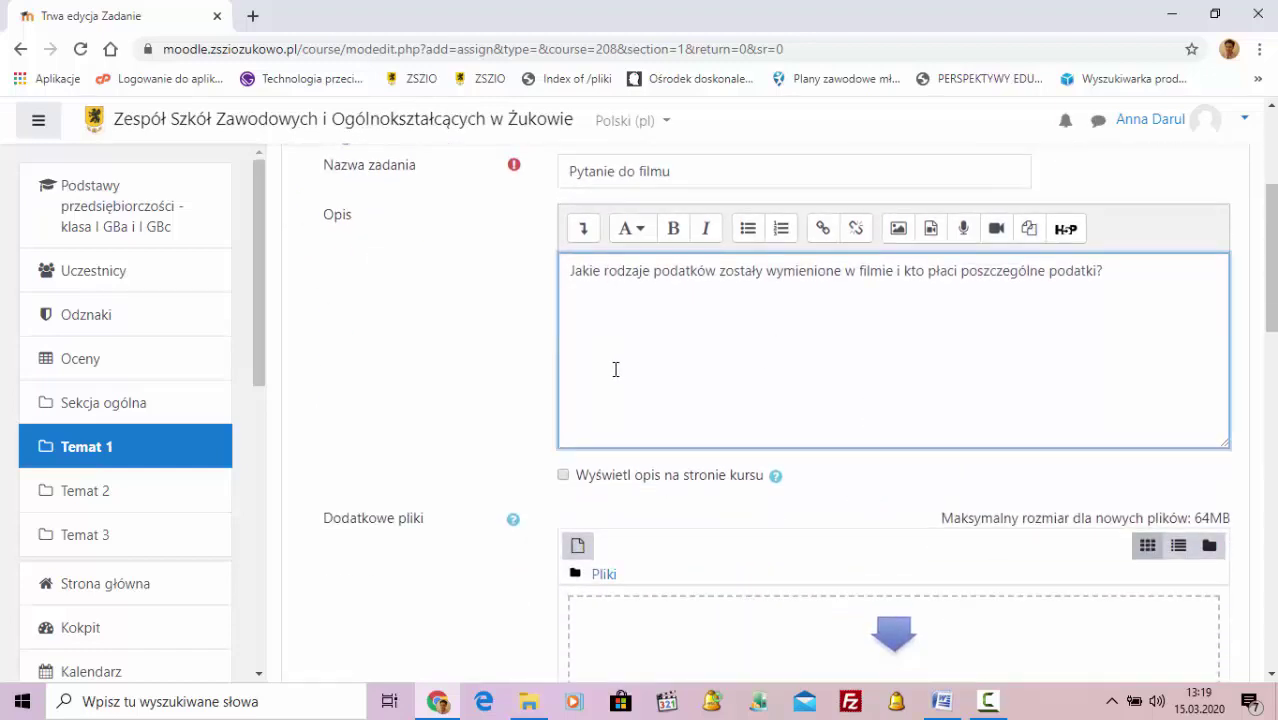
pyautogui.scroll(-3, 642, 391)
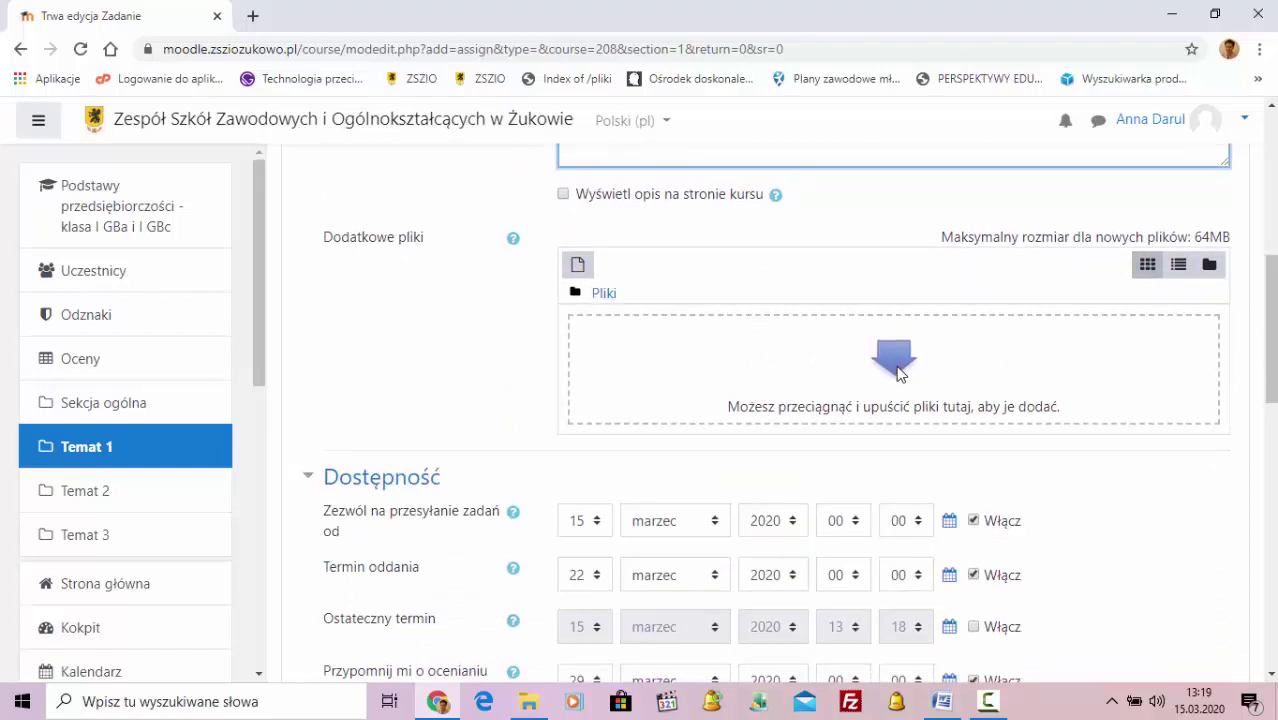
pyautogui.scroll(-2, 893, 372)
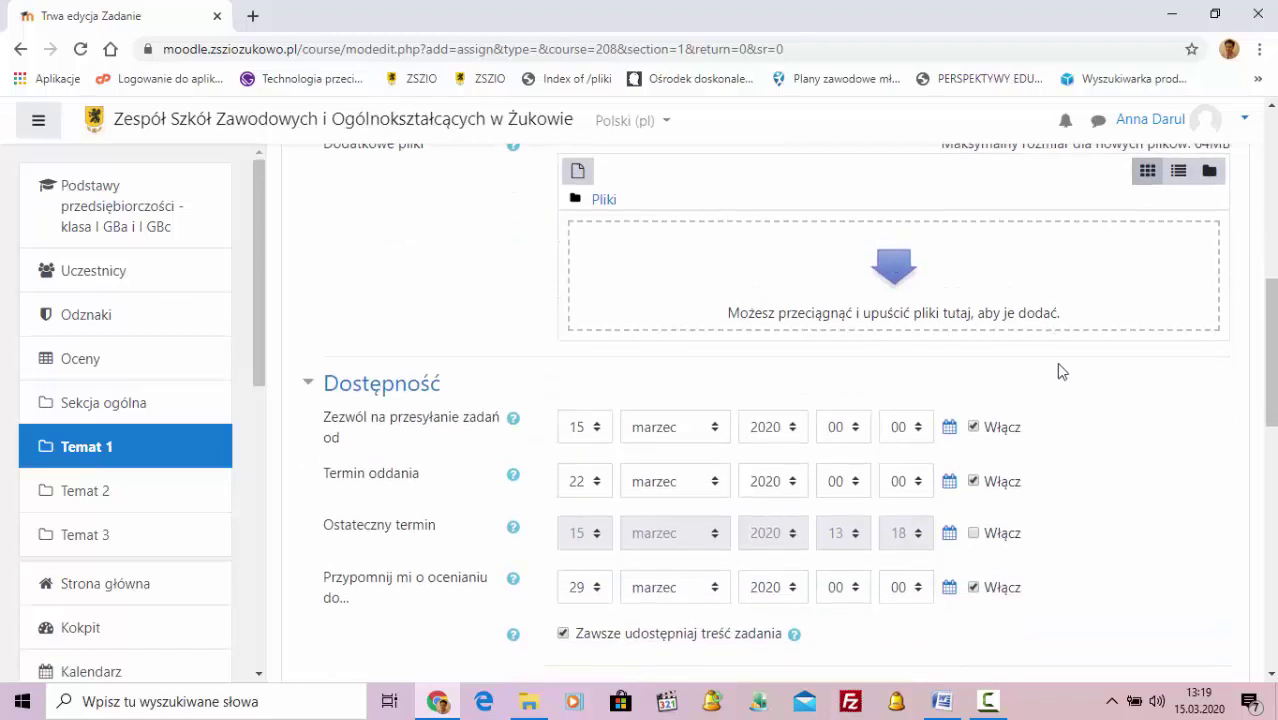
pyautogui.scroll(-1, 1105, 395)
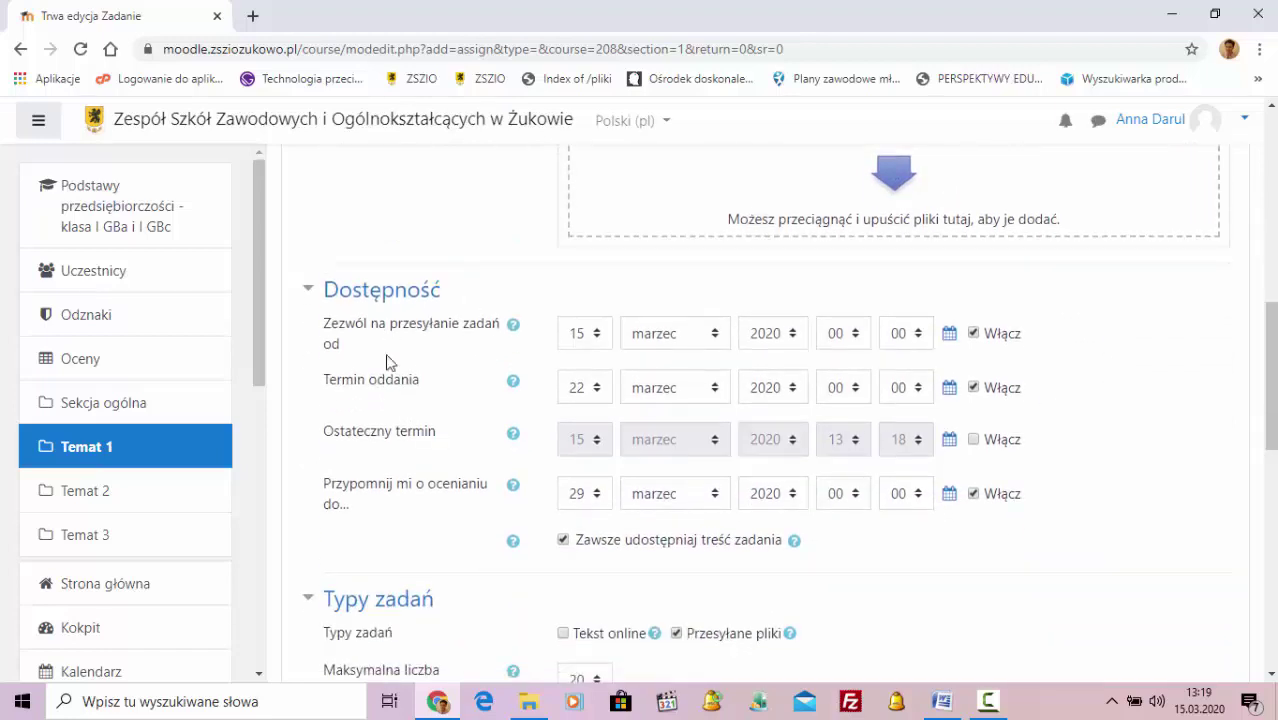
pyautogui.click(974, 334)
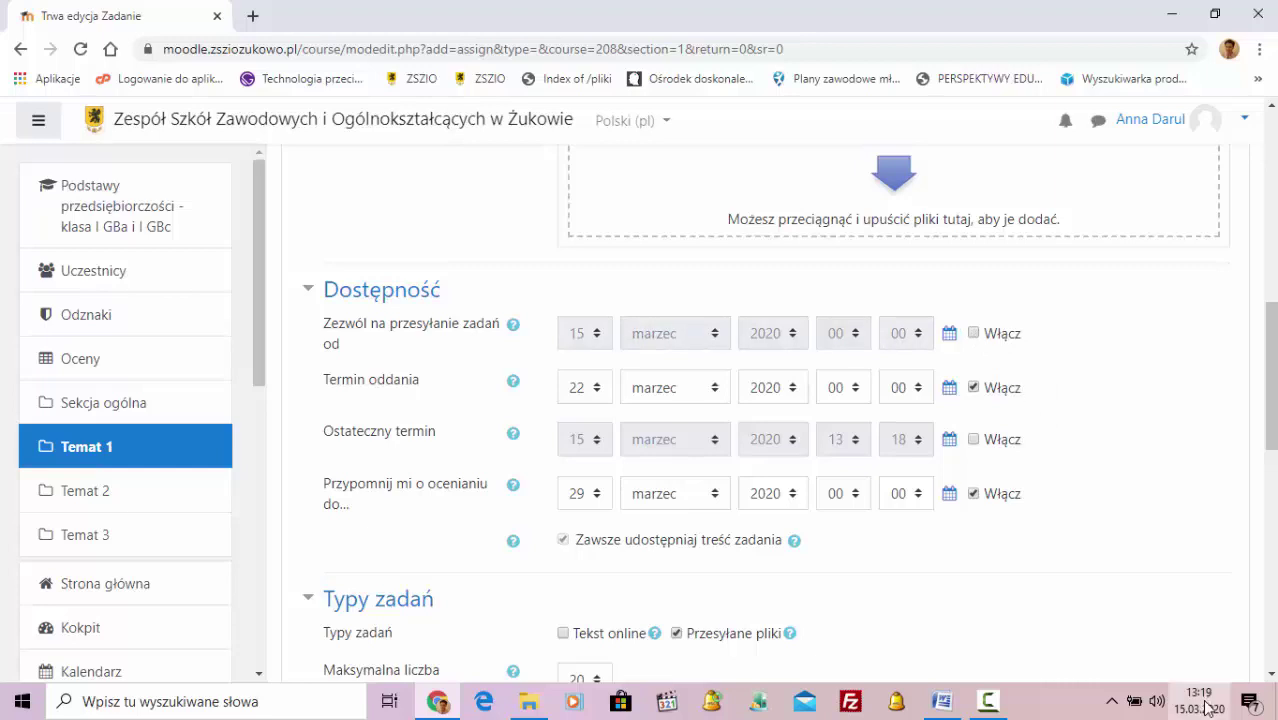
# - Consult the system calendar for March 2020 and set the assignment's Termin oddania to 20 marzec 2020
pyautogui.moveTo(1208, 706)
pyautogui.click(1210, 708)
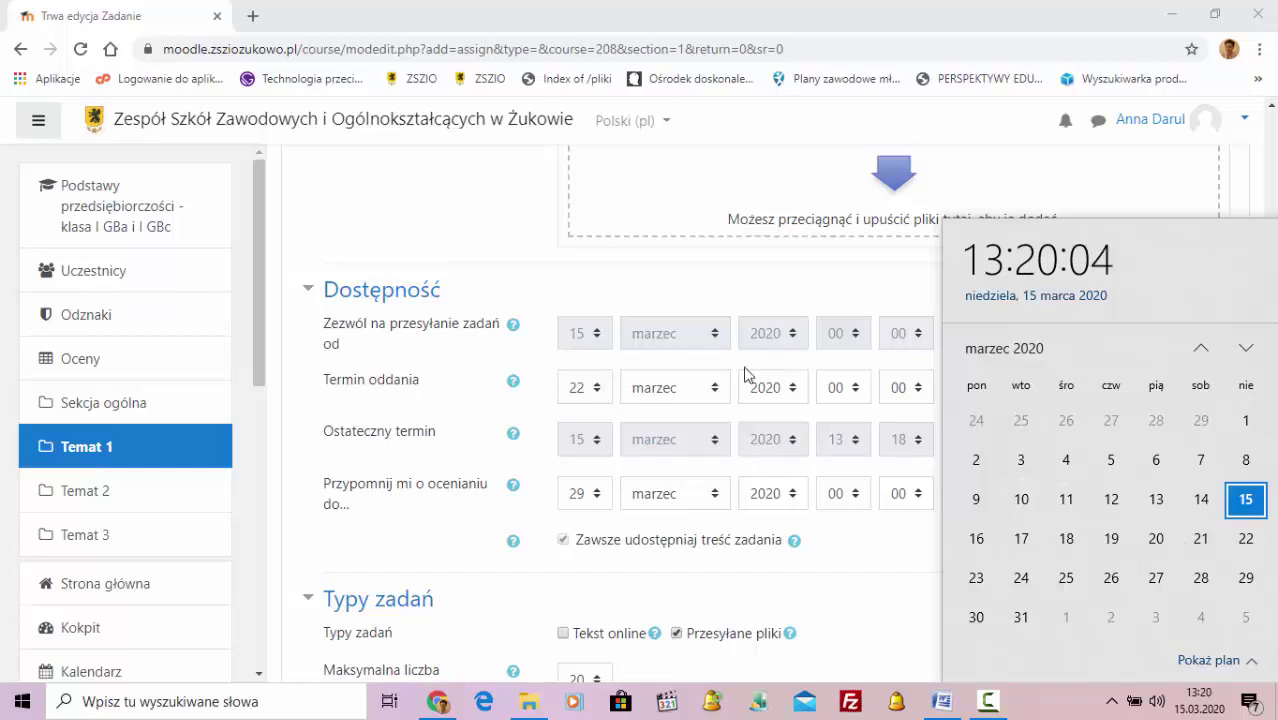
pyautogui.click(790, 367)
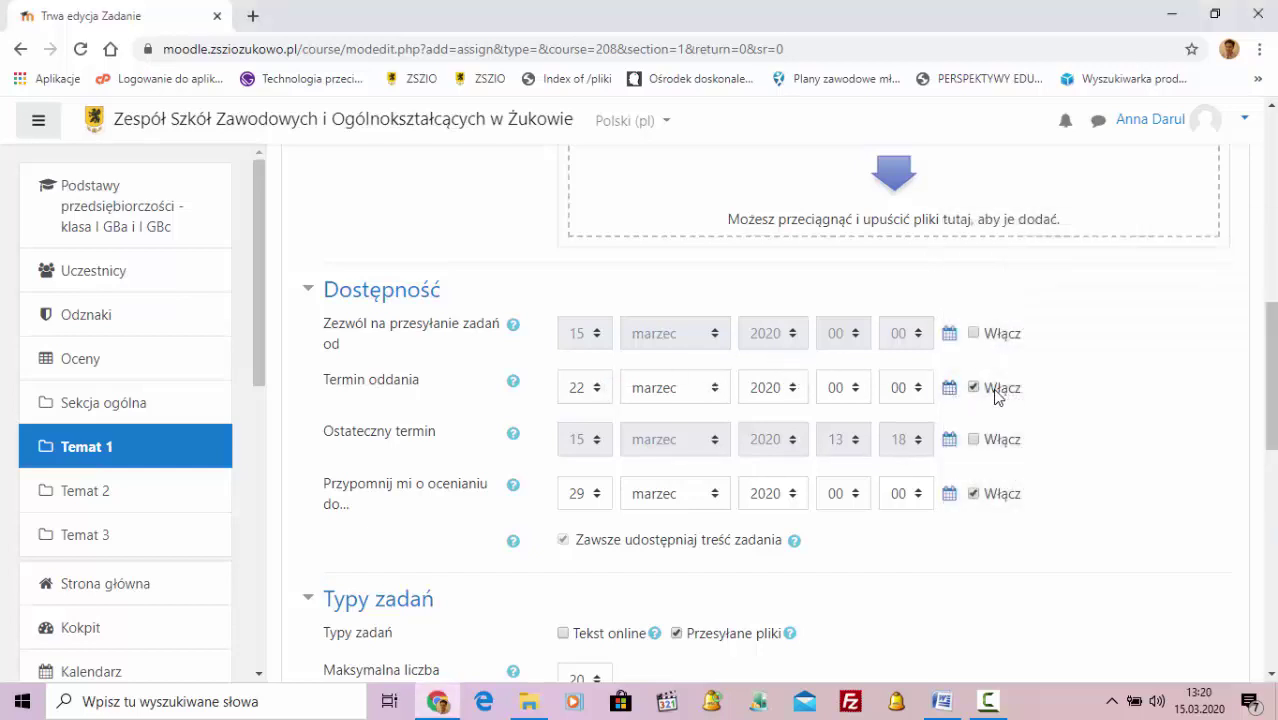
pyautogui.click(598, 392)
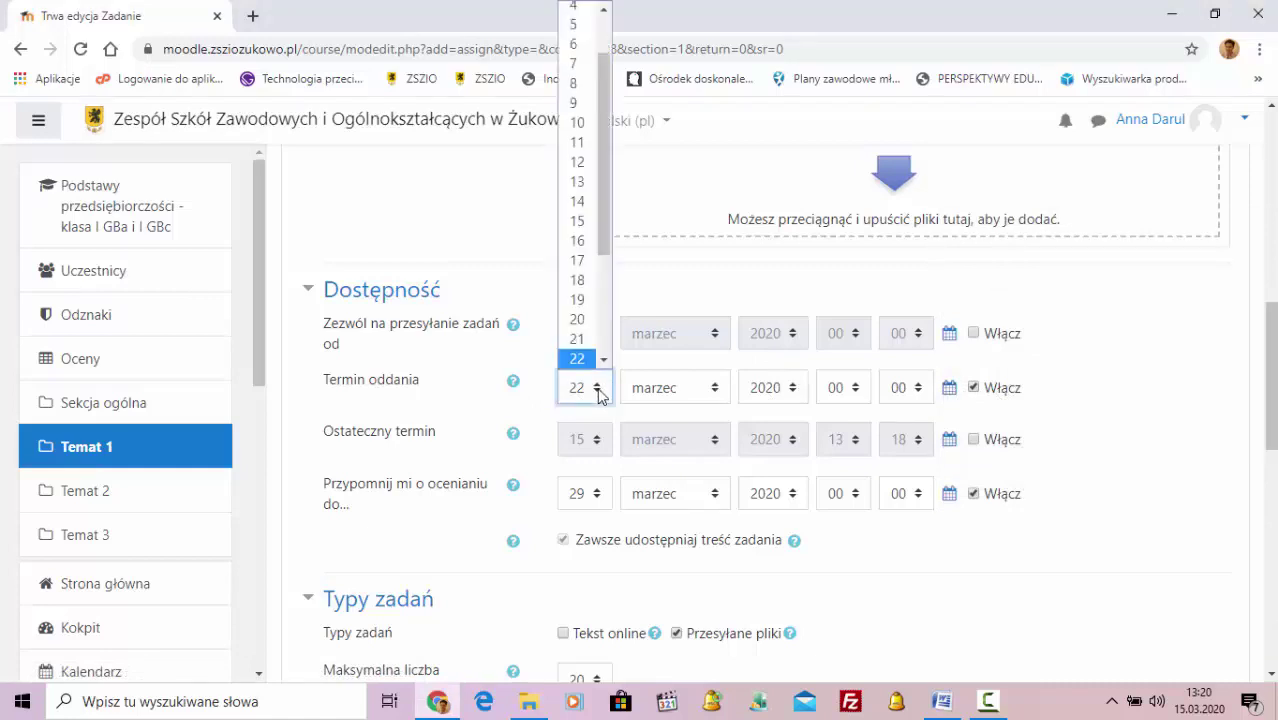
pyautogui.click(598, 320)
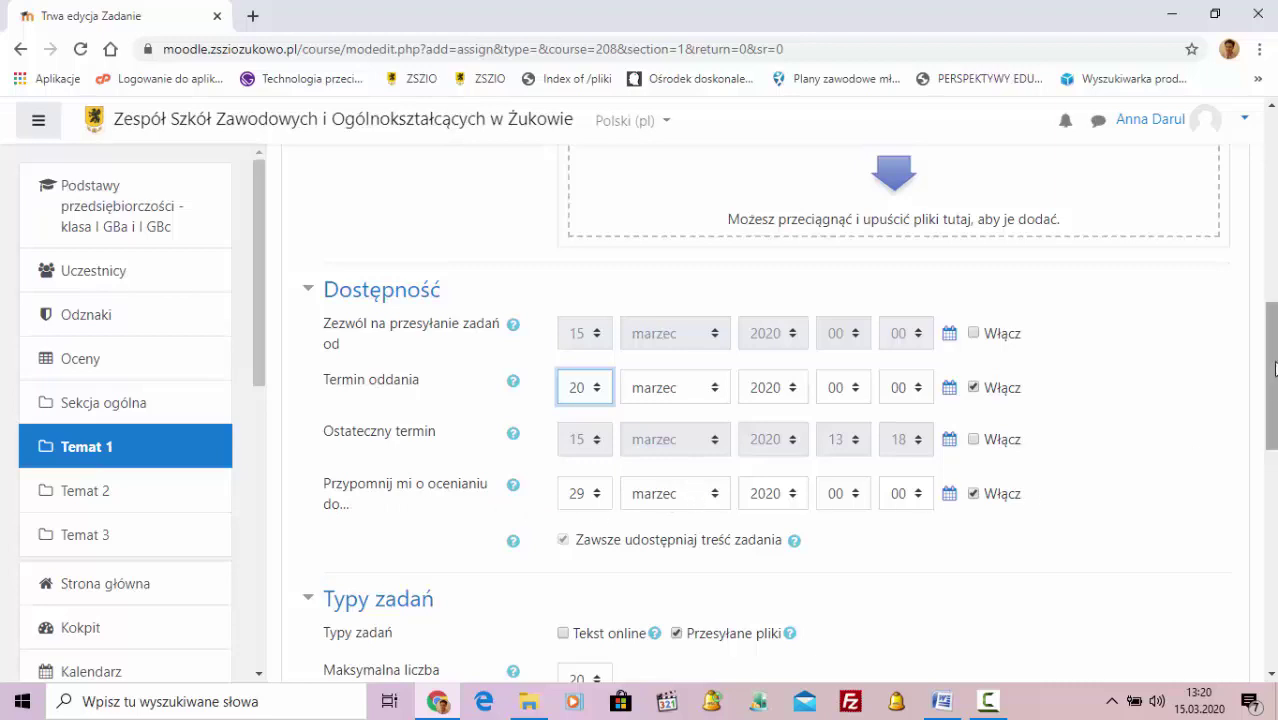
# - Enable Tekst online and disable Przesyłane pliki as submission types under Typy zadań
pyautogui.scroll(-3, 1274, 350)
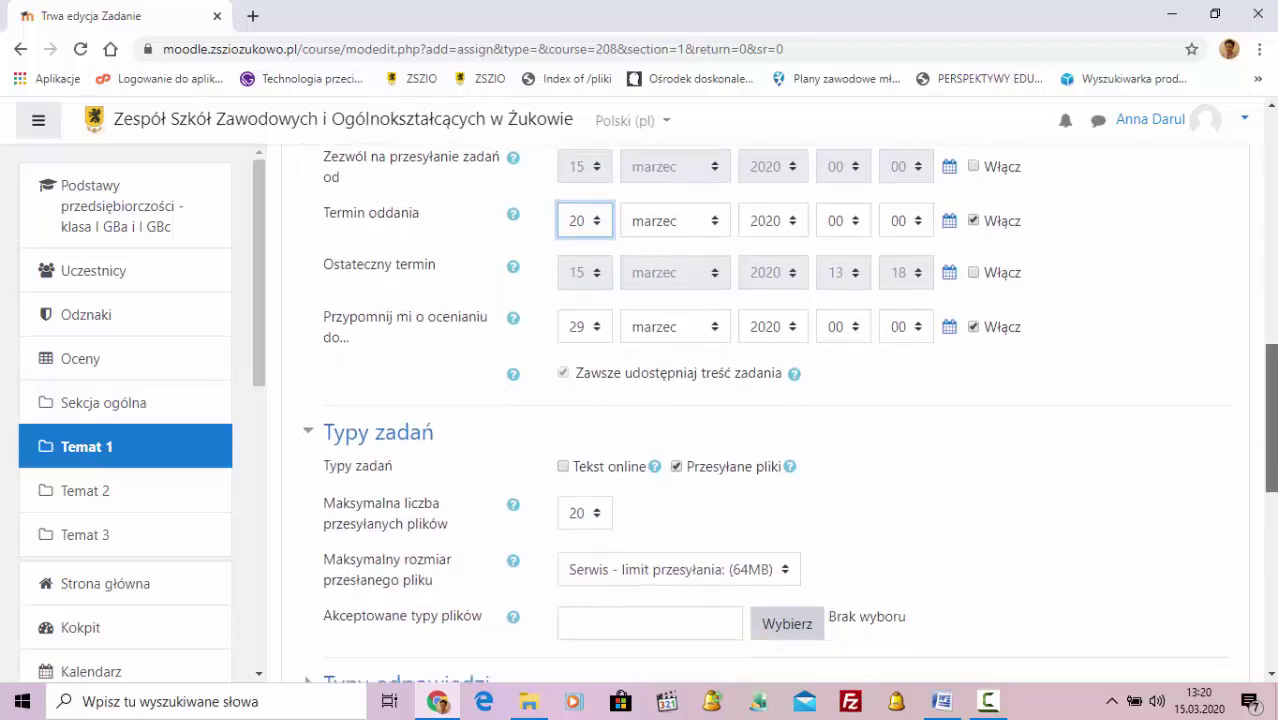
pyautogui.scroll(-1, 1272, 430)
pyautogui.scroll(-1, 1272, 430)
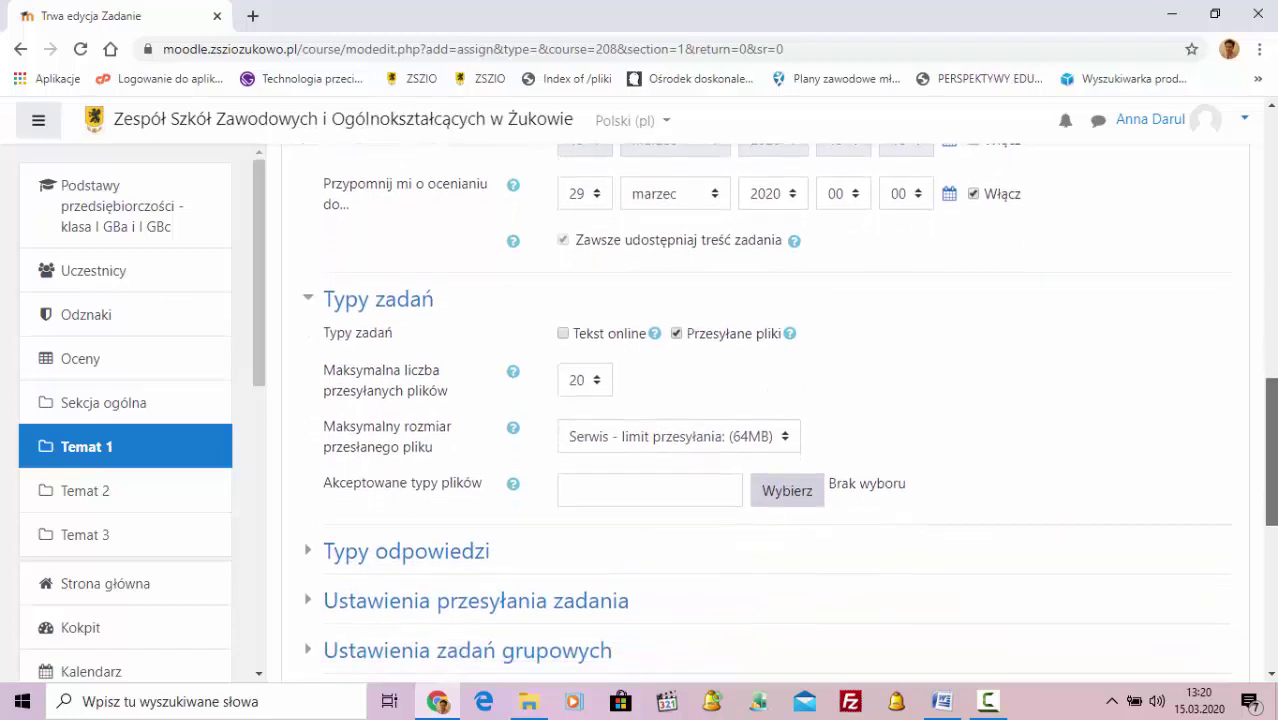
pyautogui.scroll(-1, 1272, 430)
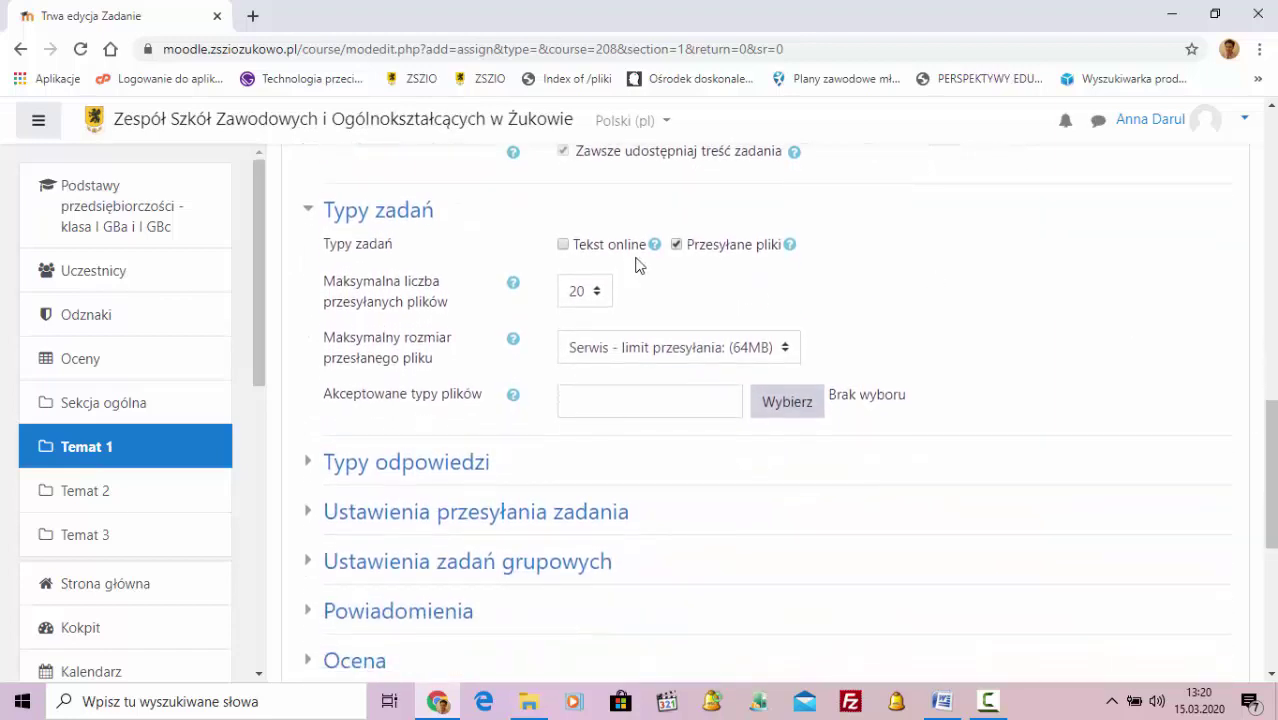
pyautogui.click(563, 246)
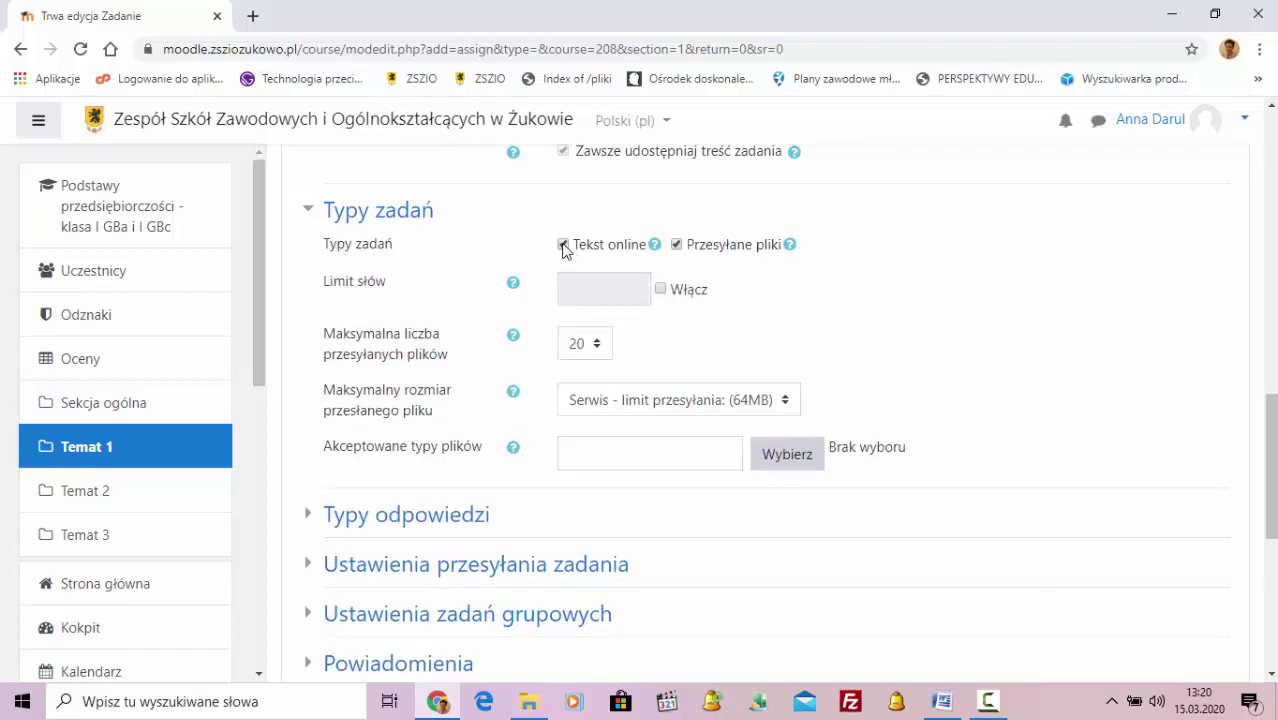
pyautogui.click(676, 246)
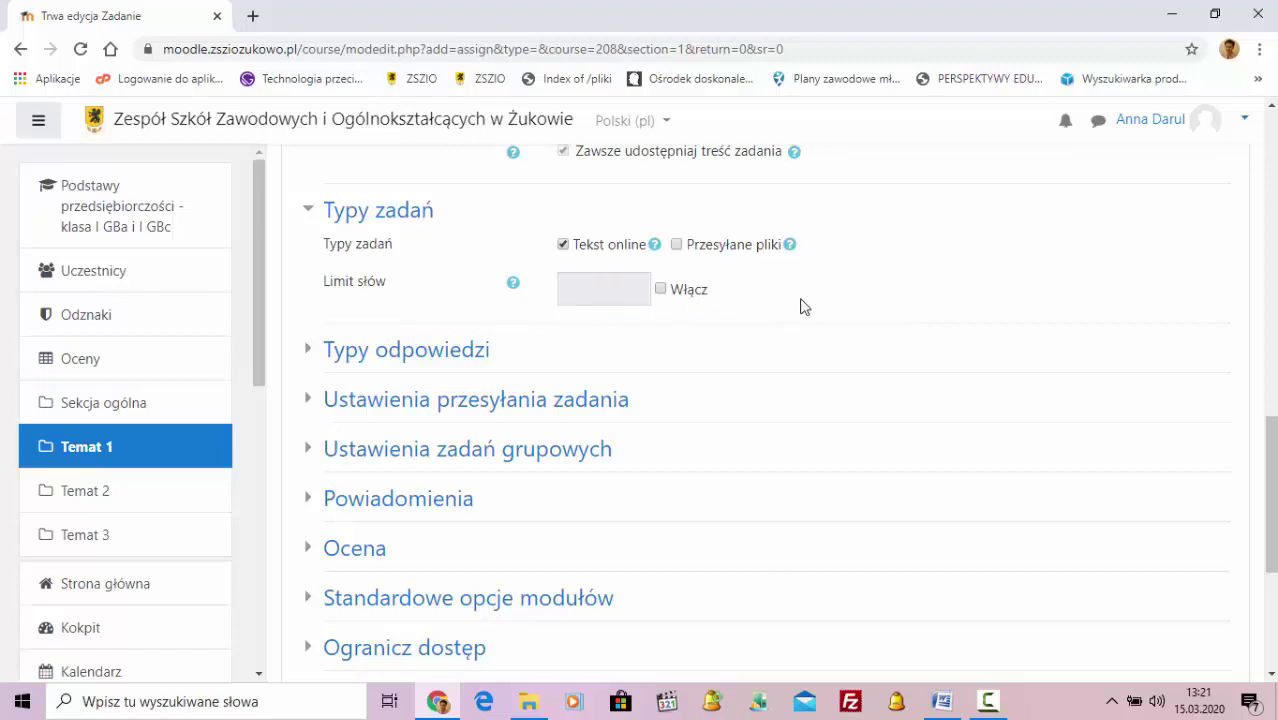
# - Save the assignment and return to the course page
pyautogui.scroll(-1, 800, 307)
pyautogui.scroll(-1, 806, 304)
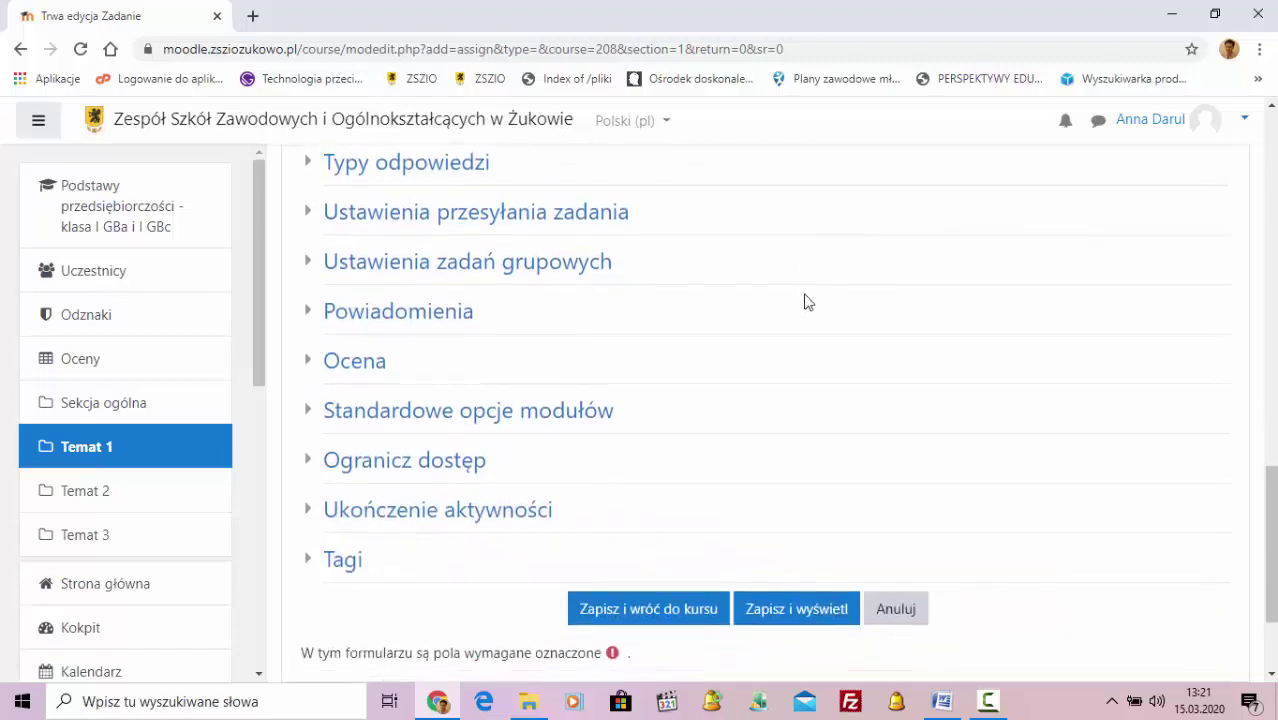
pyautogui.scroll(-2, 808, 301)
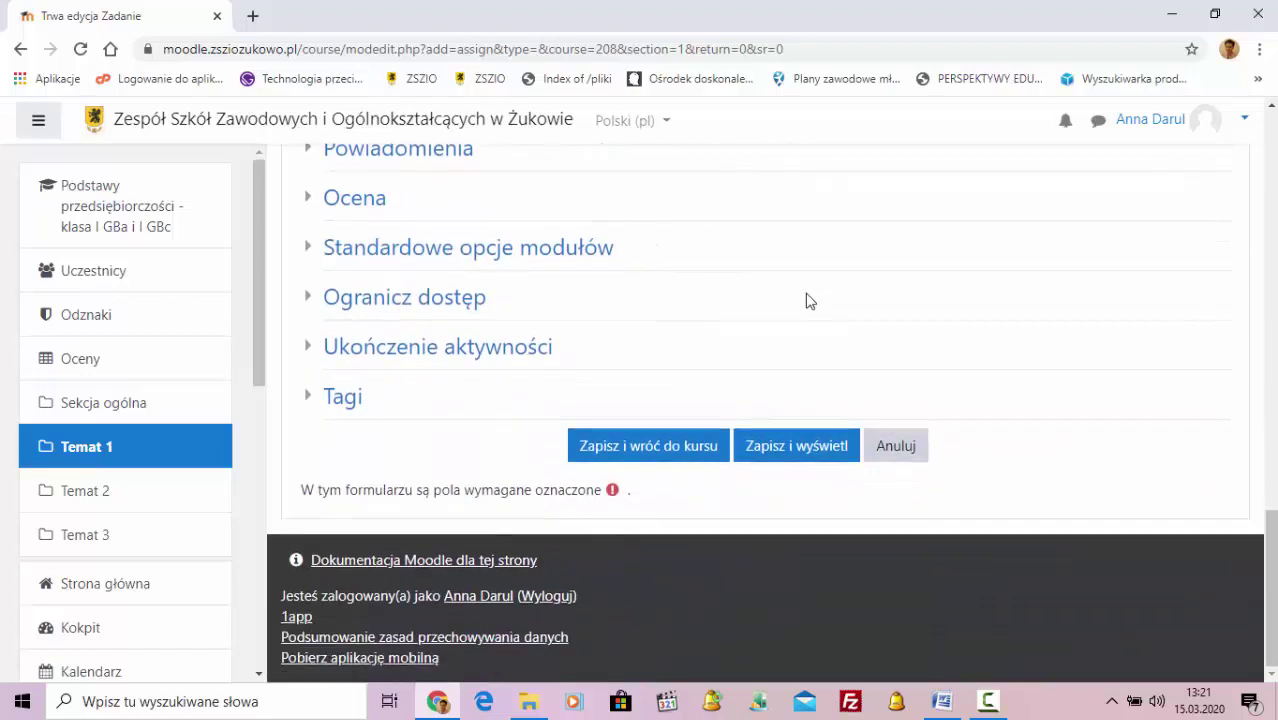
pyautogui.click(672, 454)
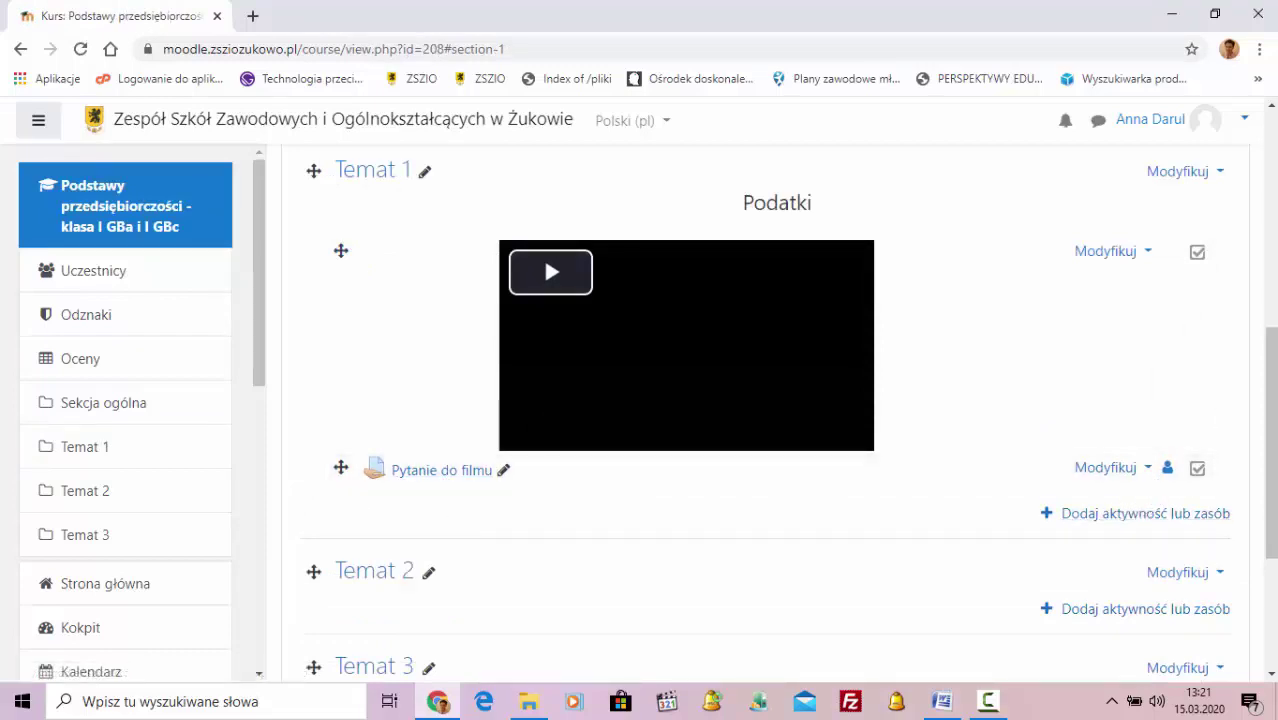
# - Switch the course role to Student to preview the course from a student's perspective
pyautogui.click(1244, 122)
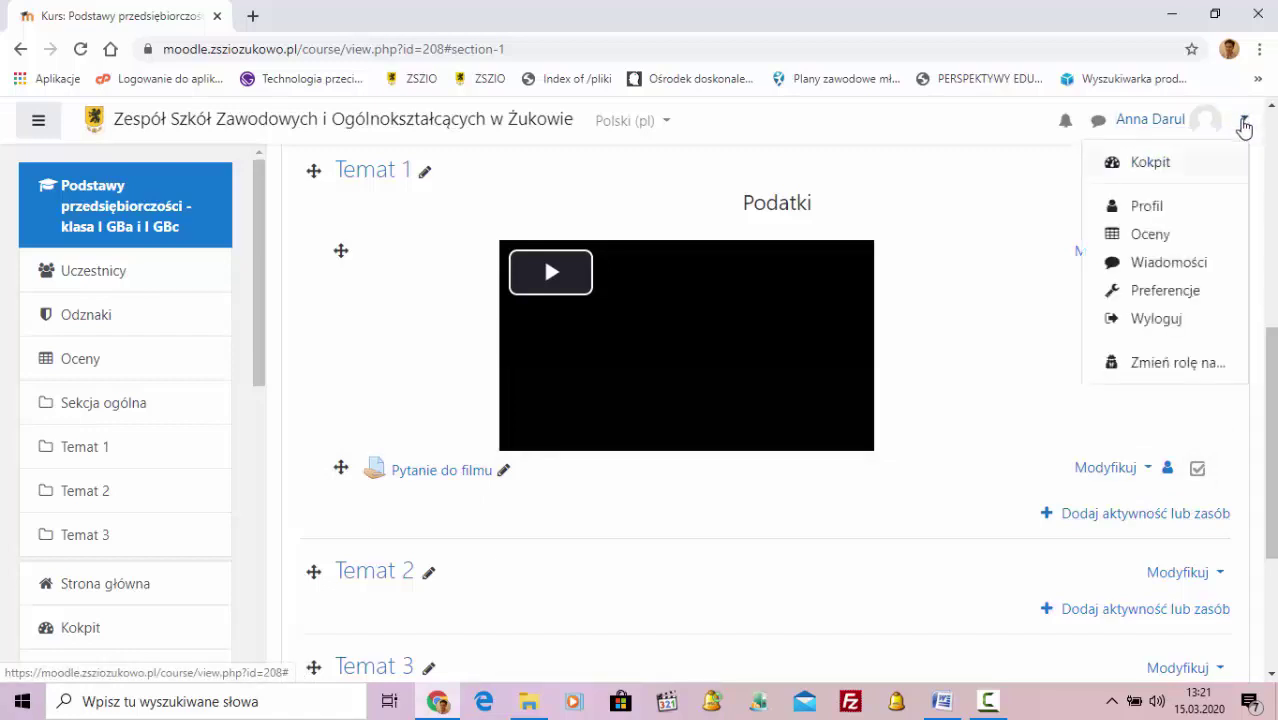
pyautogui.click(1172, 370)
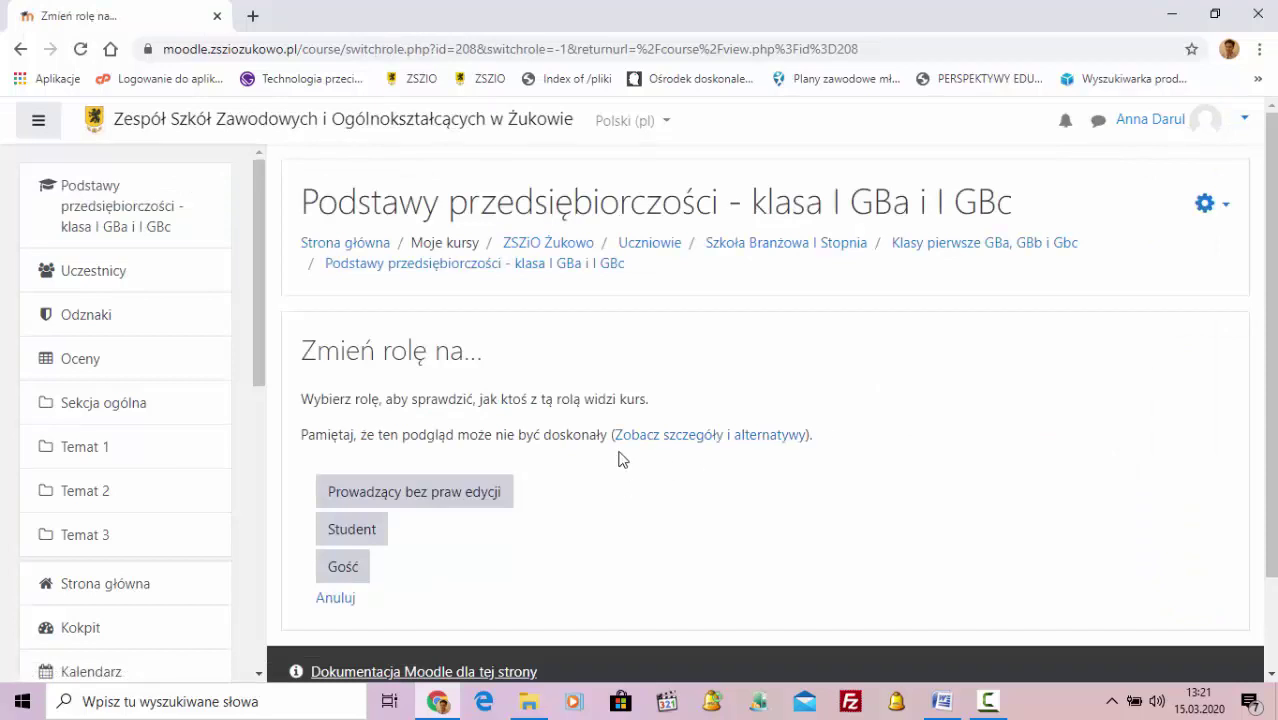
pyautogui.click(362, 536)
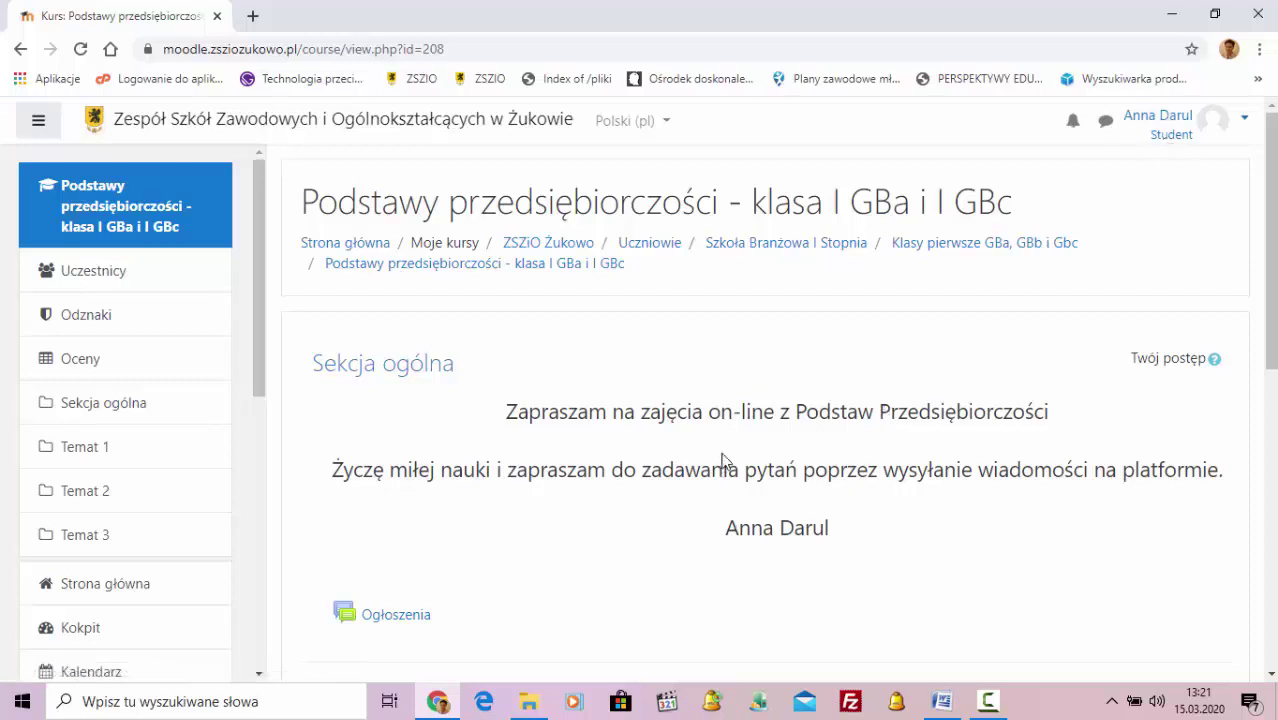
# - Open the Pytanie do filmu assignment in Temat 1 as a student and review its question, submission status and due date
pyautogui.scroll(-6, 722, 461)
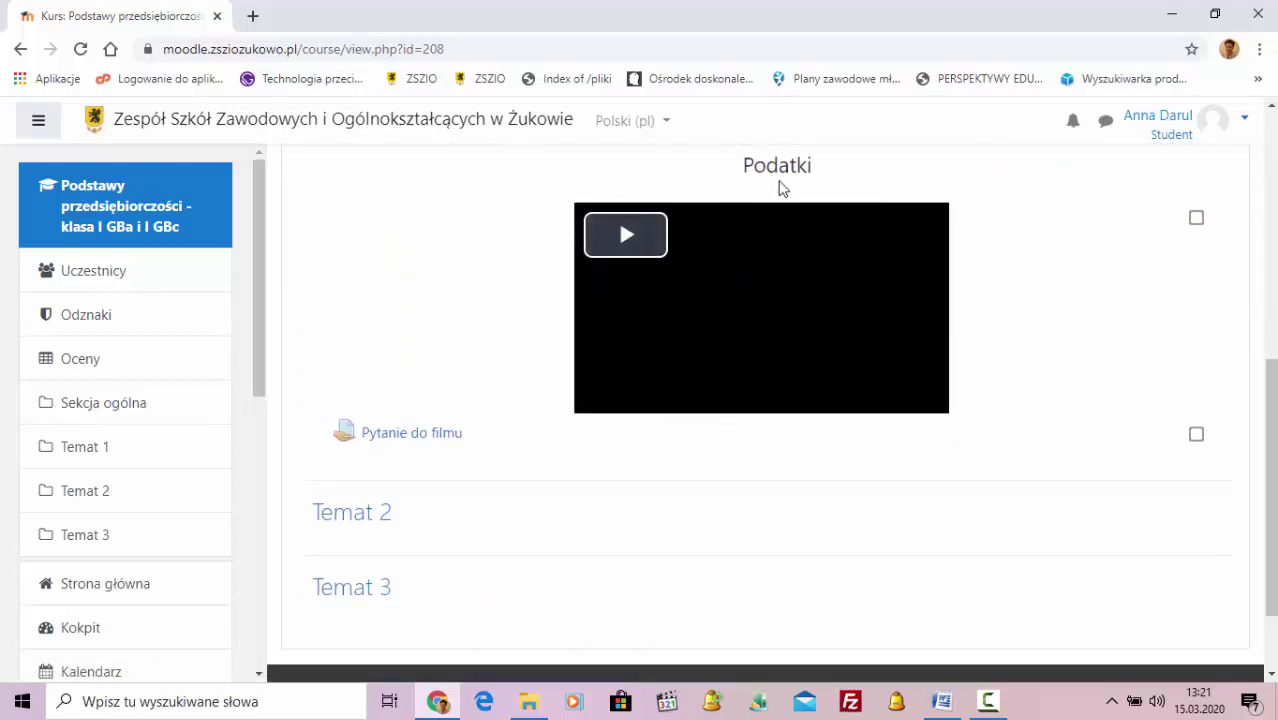
pyautogui.click(396, 444)
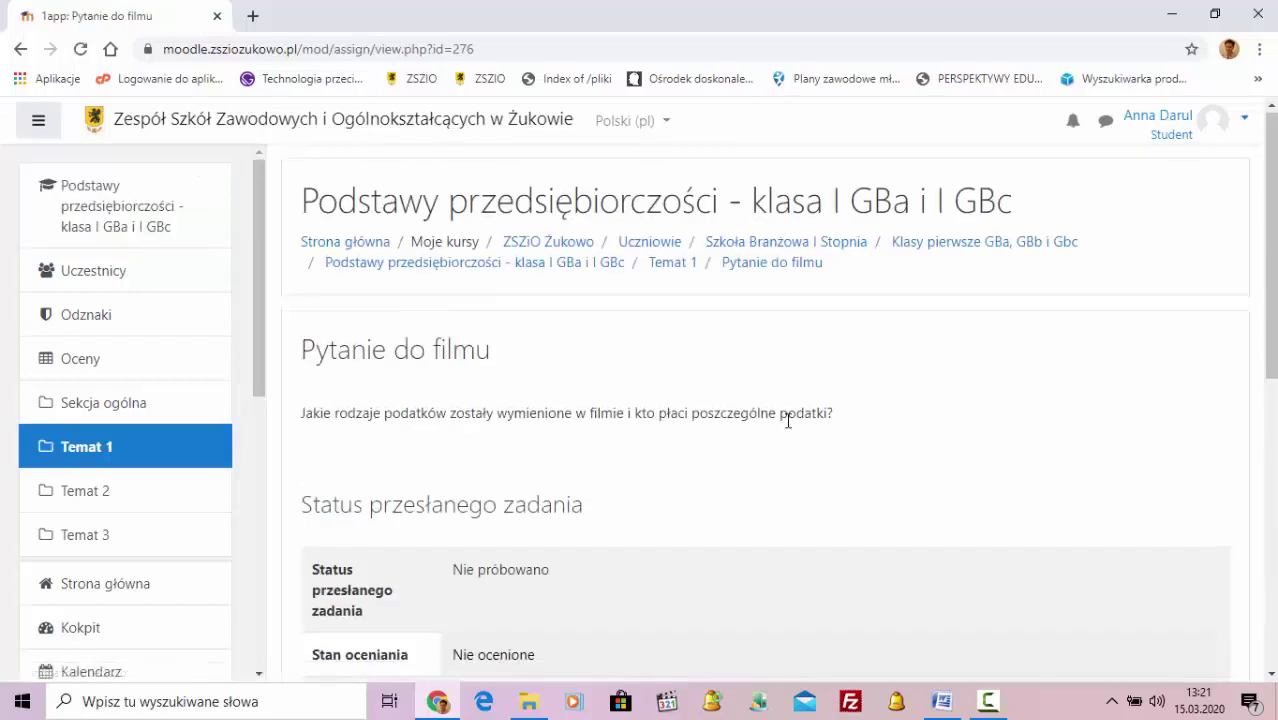
pyautogui.scroll(-1, 788, 421)
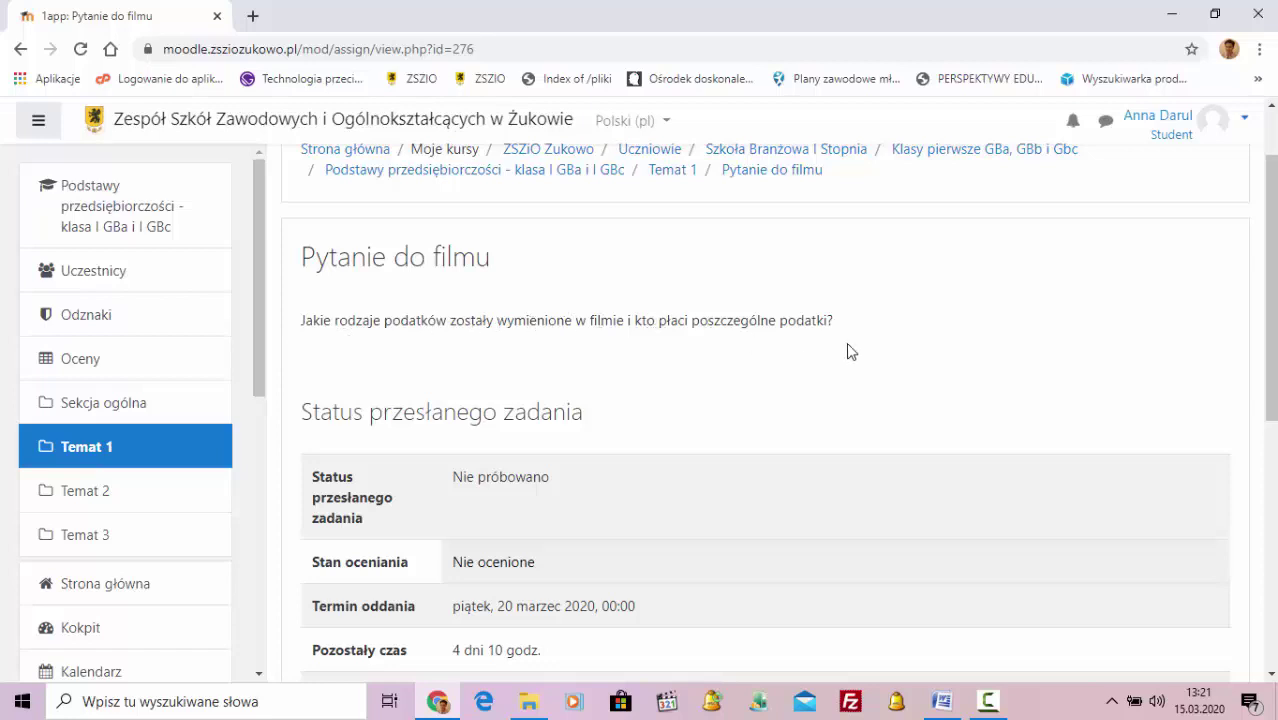
pyautogui.scroll(-4, 893, 360)
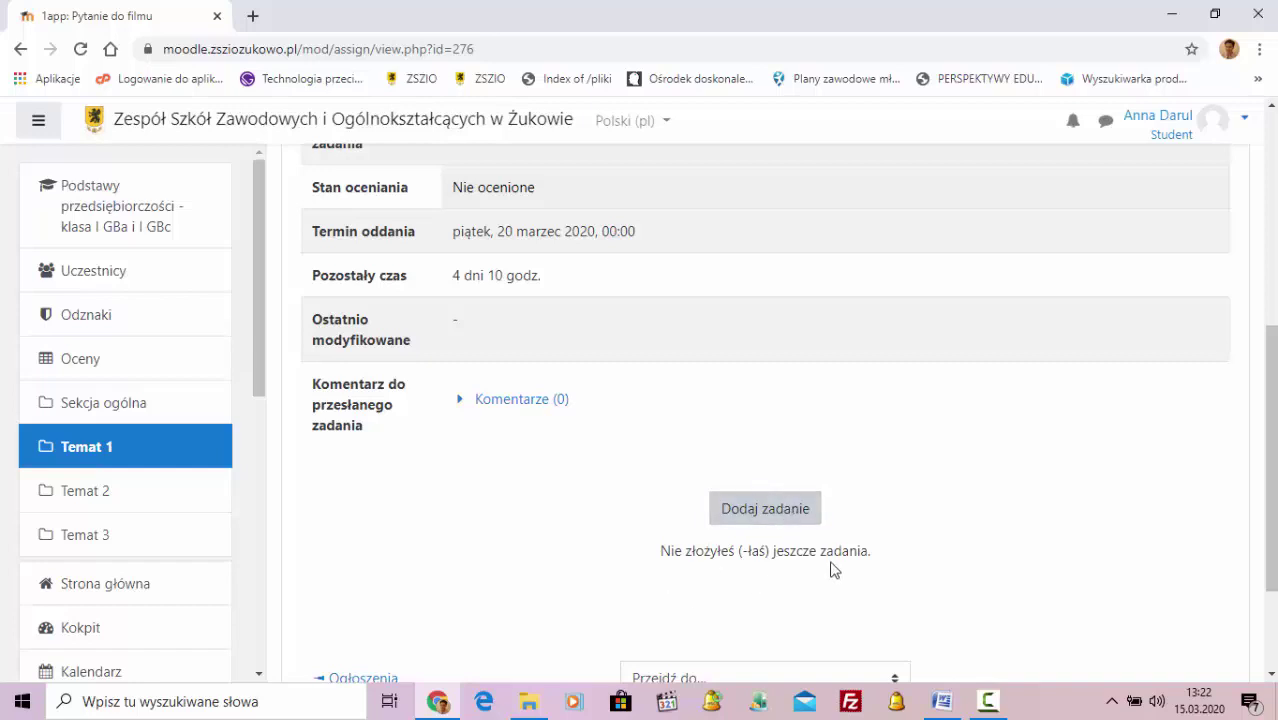
# - Open the student's submission form, examine the Tekst online answer editor, and cancel without submitting an answer
pyautogui.click(773, 512)
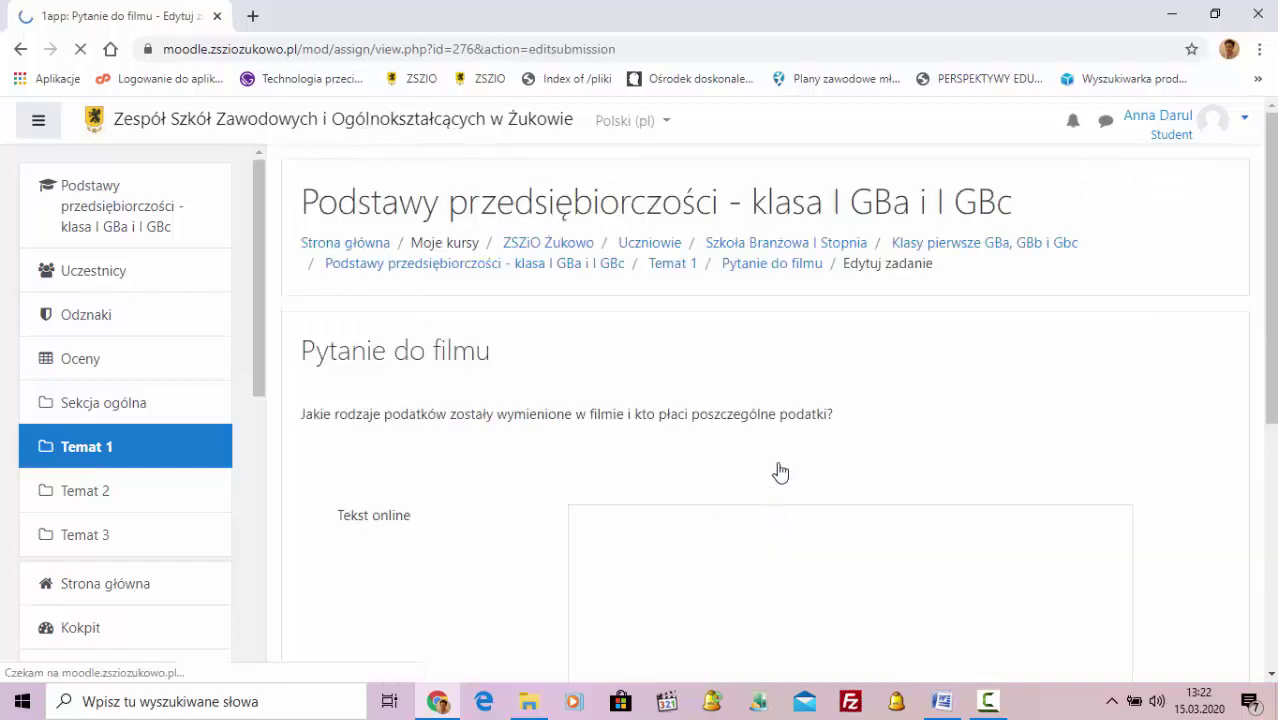
pyautogui.scroll(-1, 663, 404)
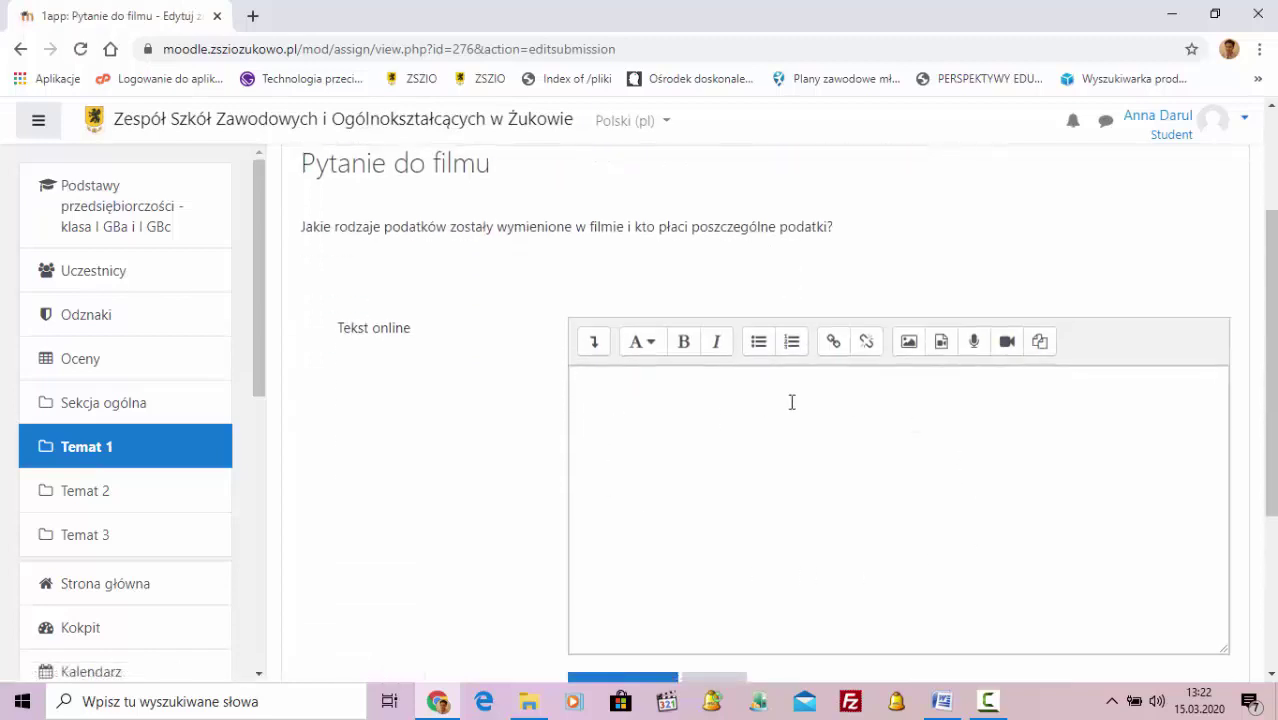
pyautogui.scroll(-1, 831, 531)
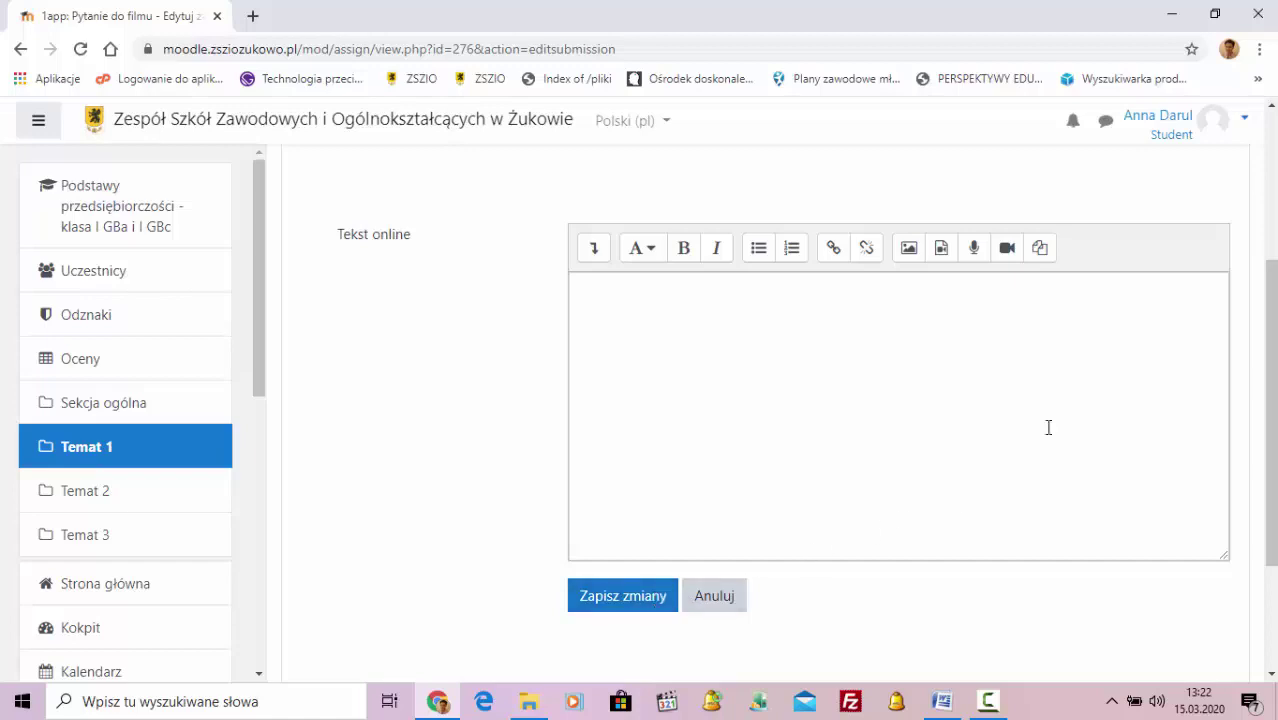
pyautogui.click(737, 595)
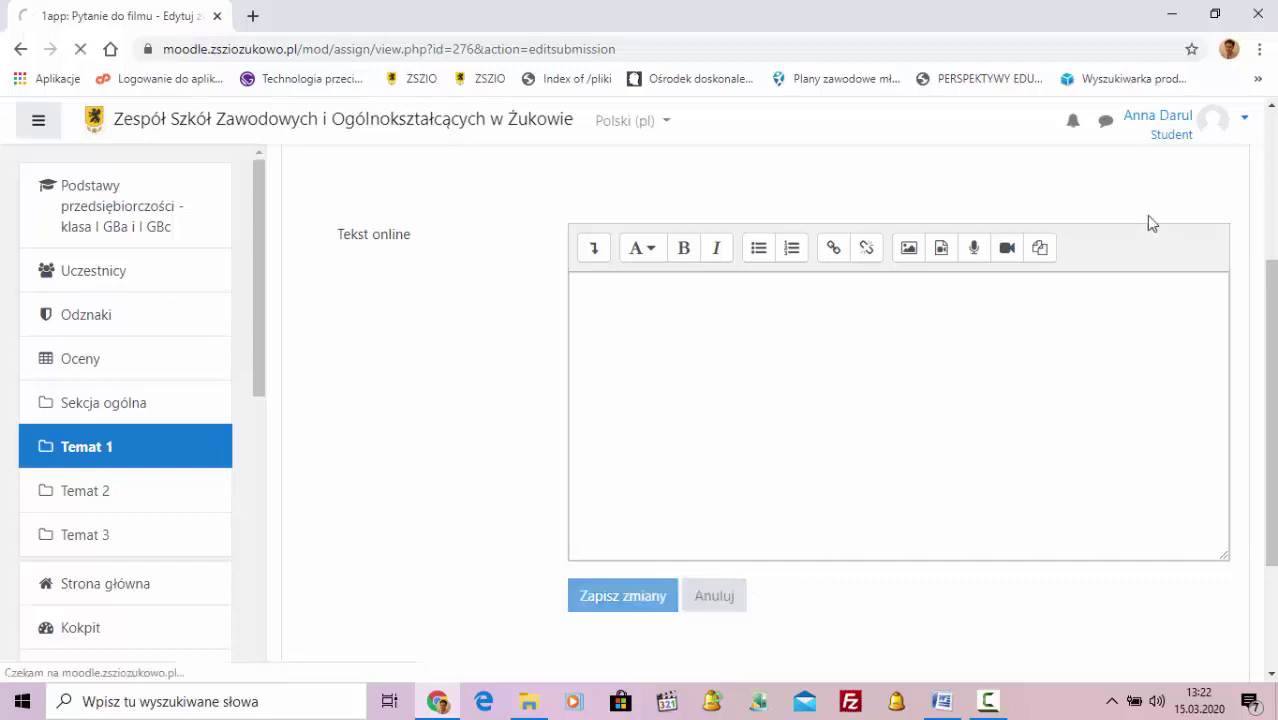
# - Switch back from the Student role to the standard role and return to the course's main page
pyautogui.click(1246, 120)
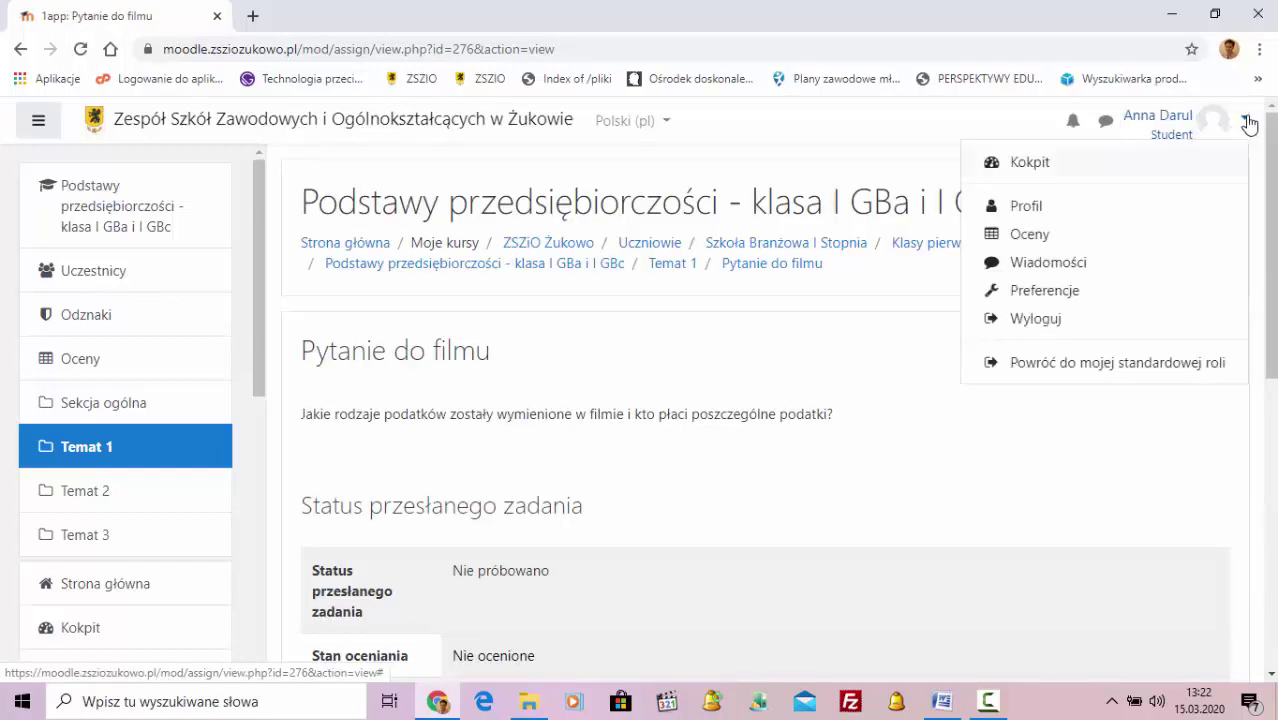
pyautogui.click(1079, 369)
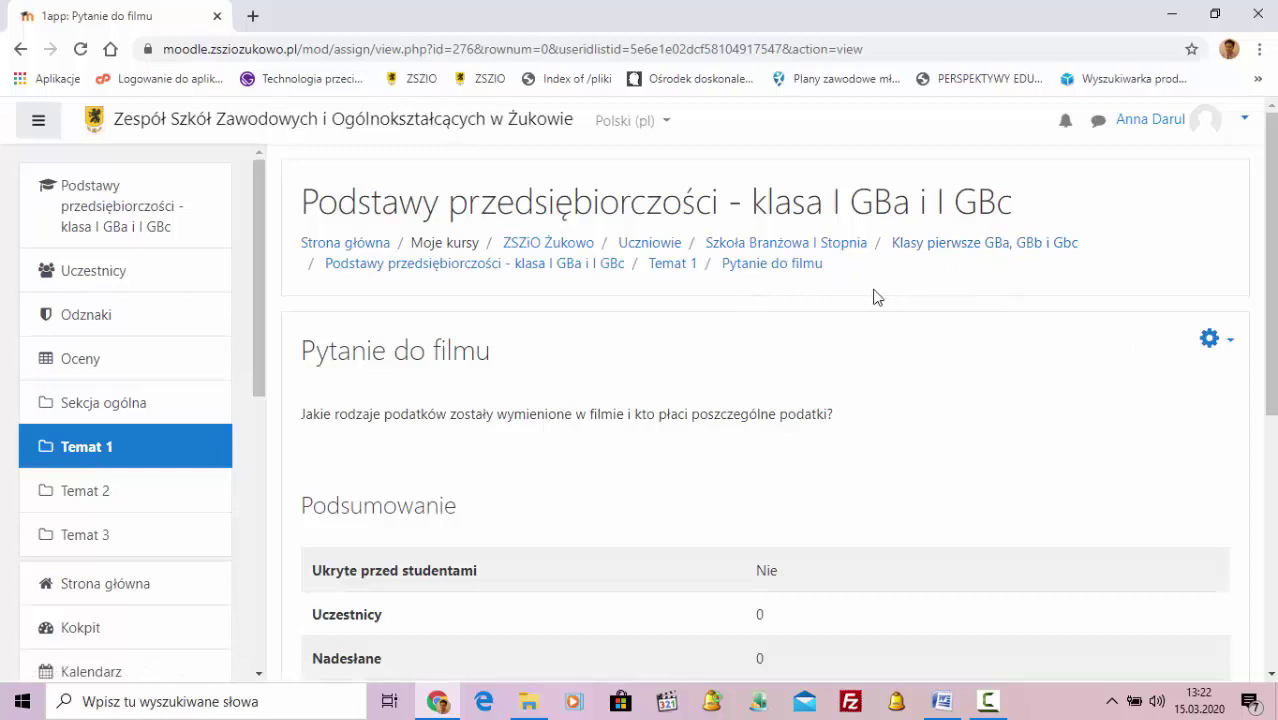
pyautogui.click(485, 266)
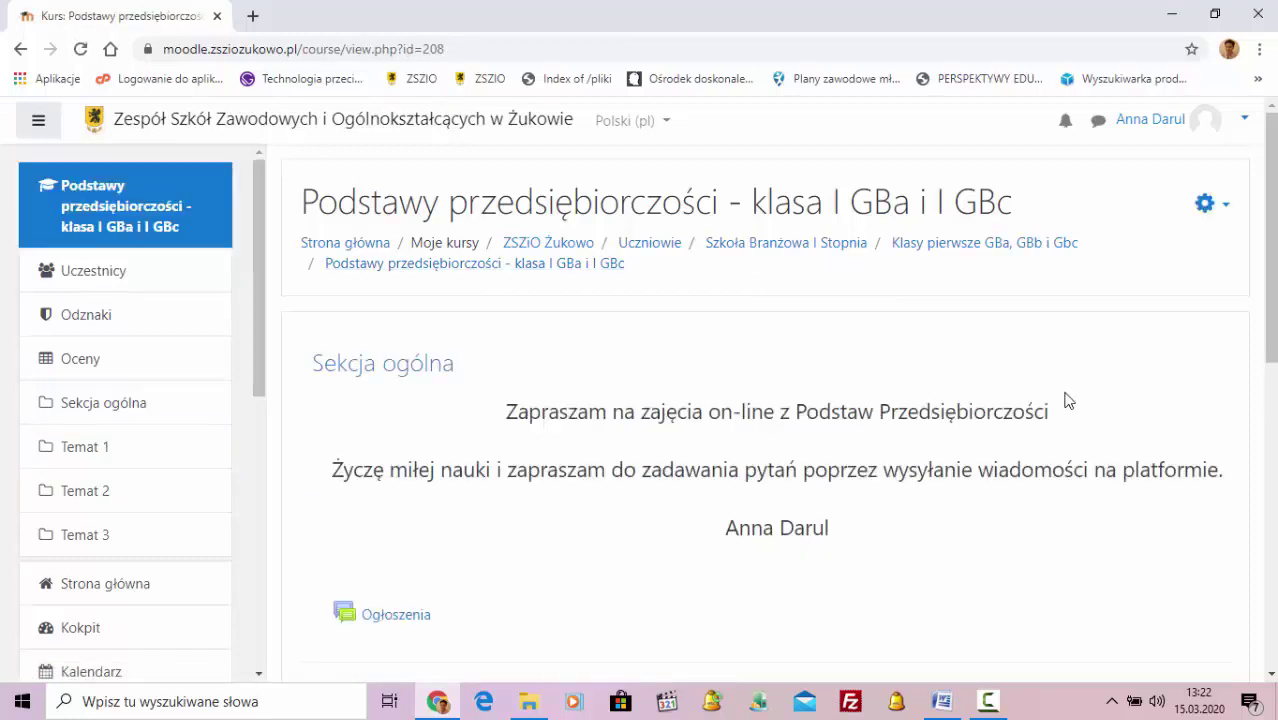
pyautogui.scroll(-3, 1065, 398)
pyautogui.scroll(2, 1065, 400)
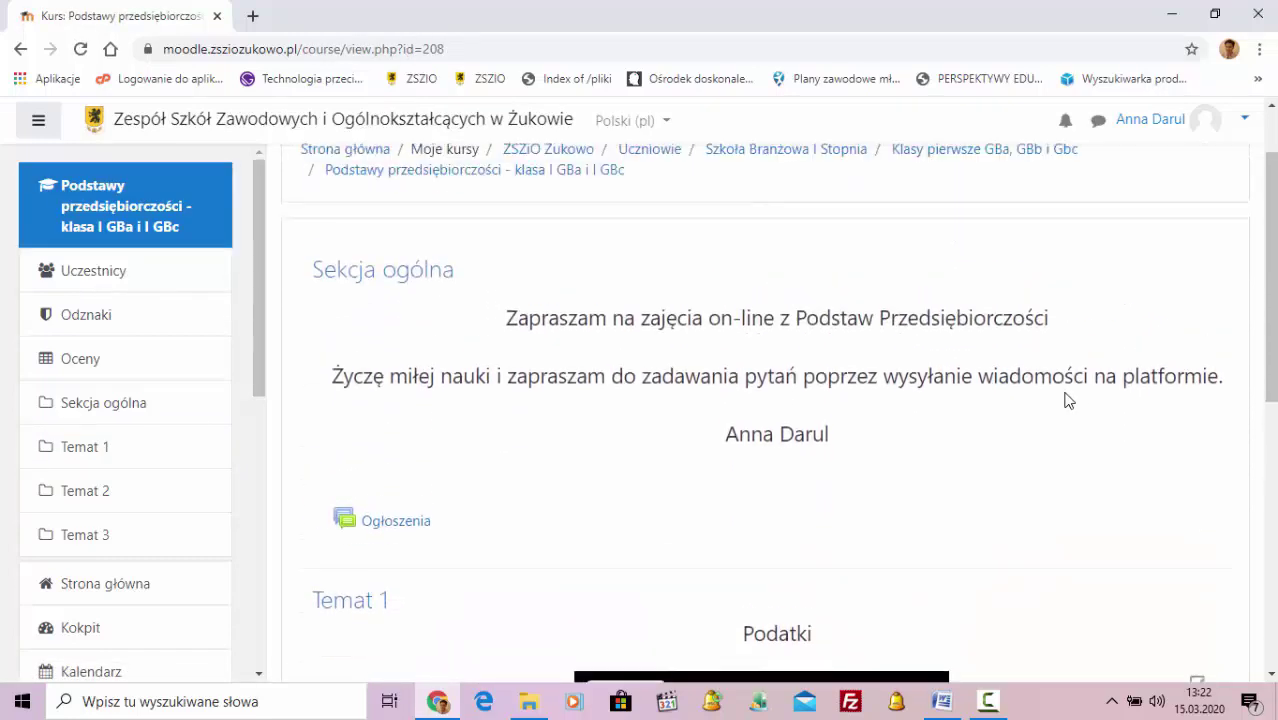
pyautogui.click(1246, 123)
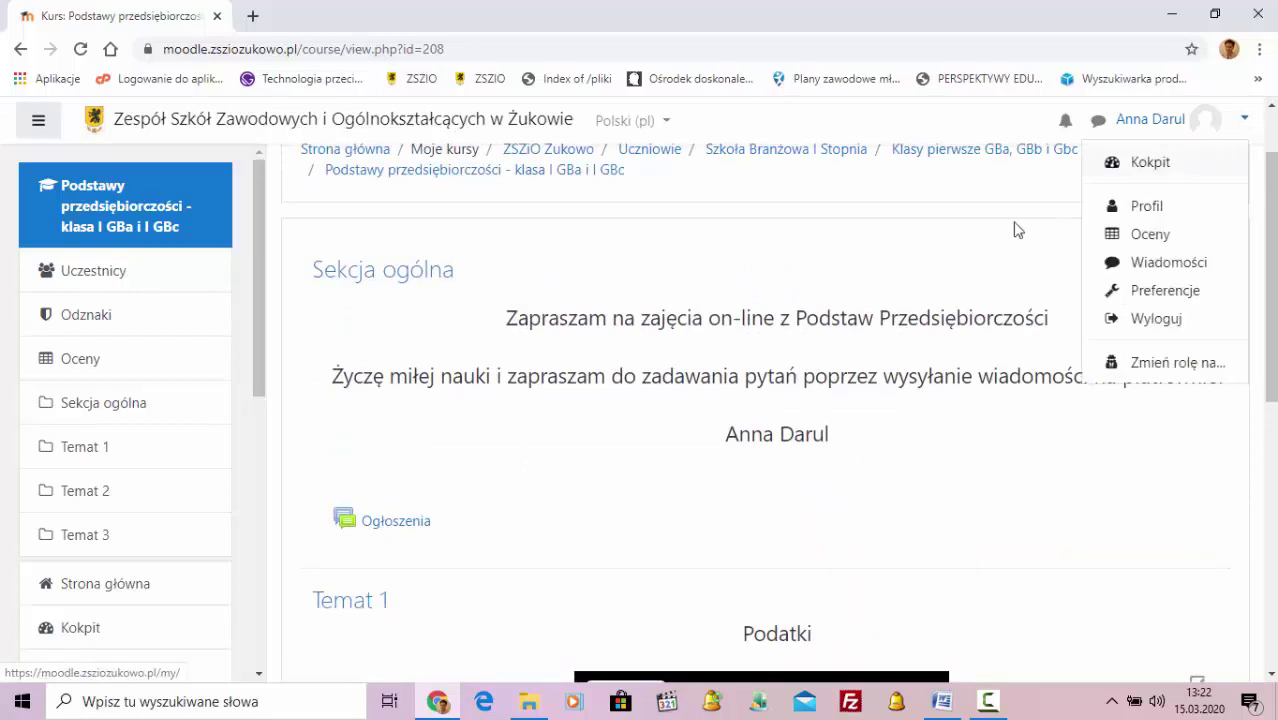
pyautogui.press('Escape')
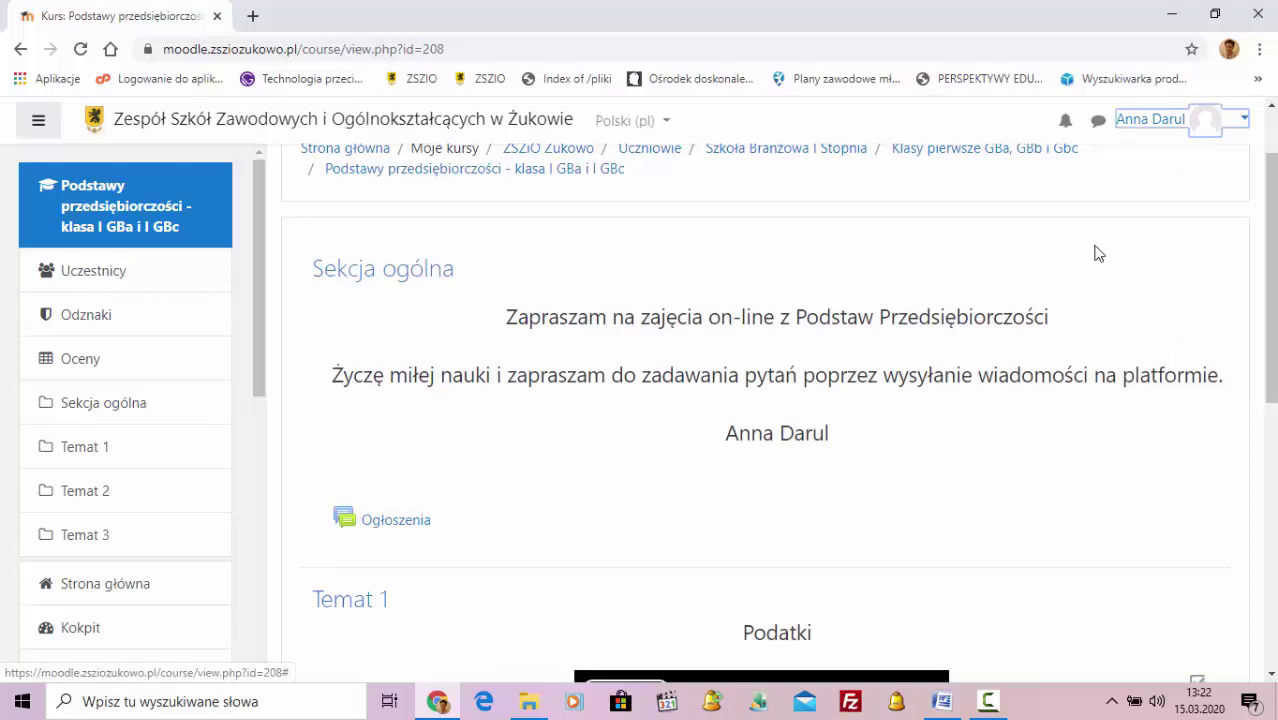
# - Turn on editing mode for the course
pyautogui.scroll(-1, 1095, 251)
pyautogui.scroll(2, 1098, 252)
pyautogui.click(1217, 210)
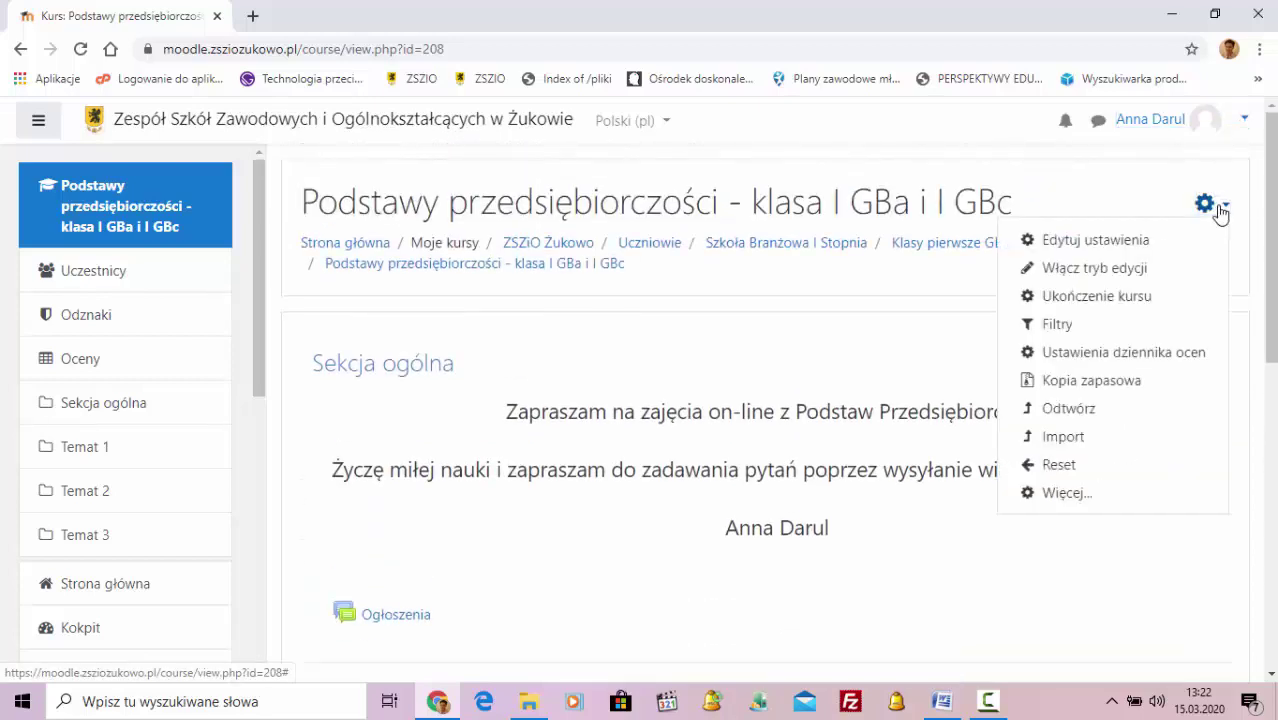
pyautogui.click(1124, 270)
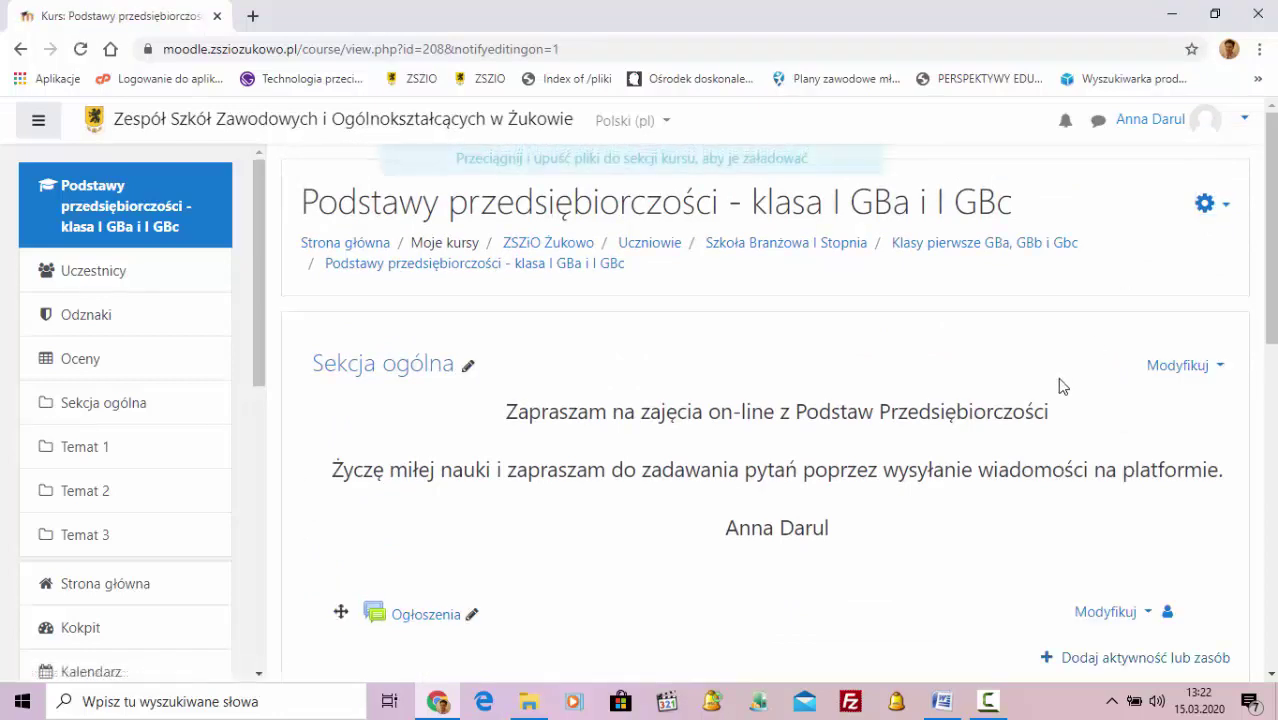
# - Add Podatki.pdf from the Podatki folder in File Explorer to Temat 1, below the Pytanie do filmu assignment
pyautogui.scroll(-6, 1066, 385)
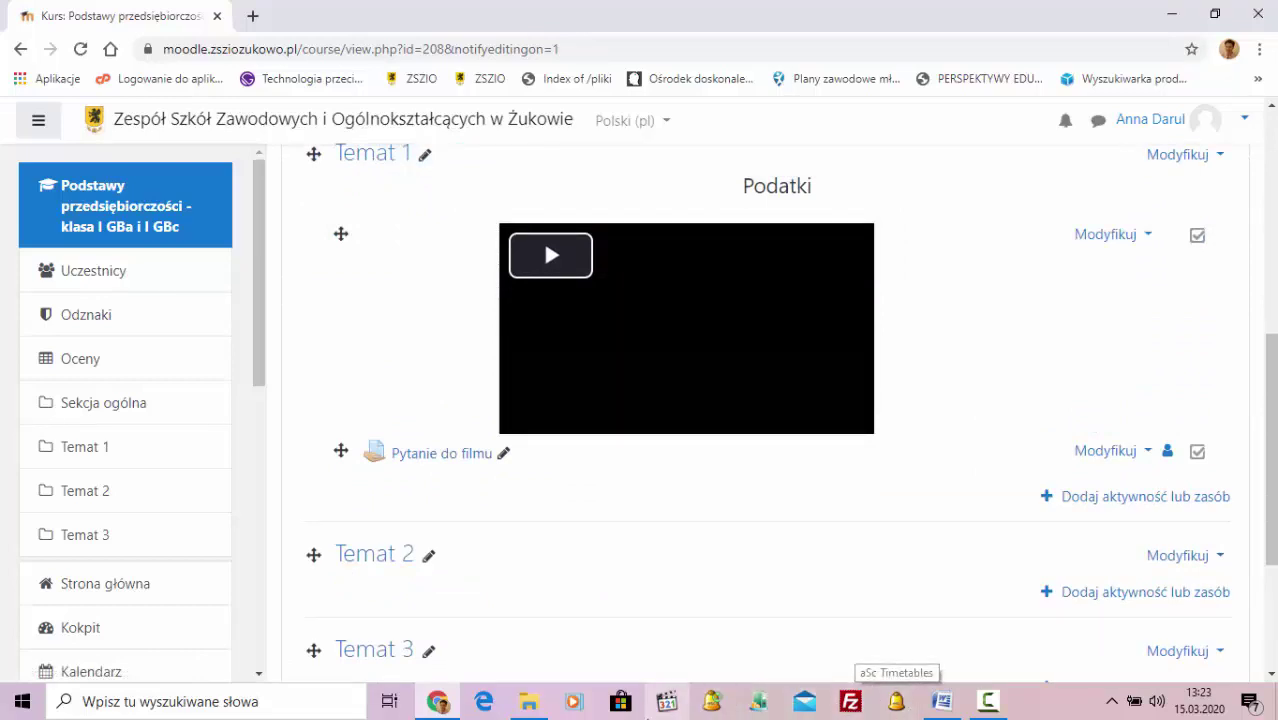
pyautogui.moveTo(538, 708)
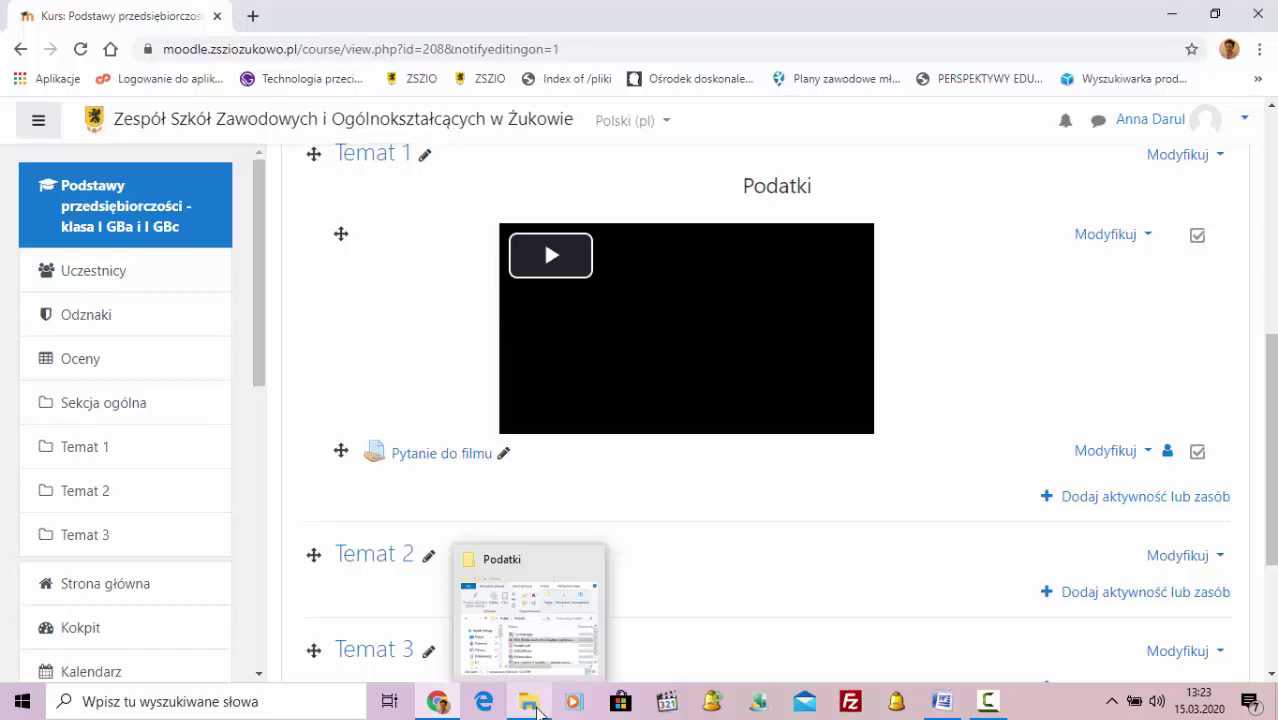
pyautogui.click(538, 708)
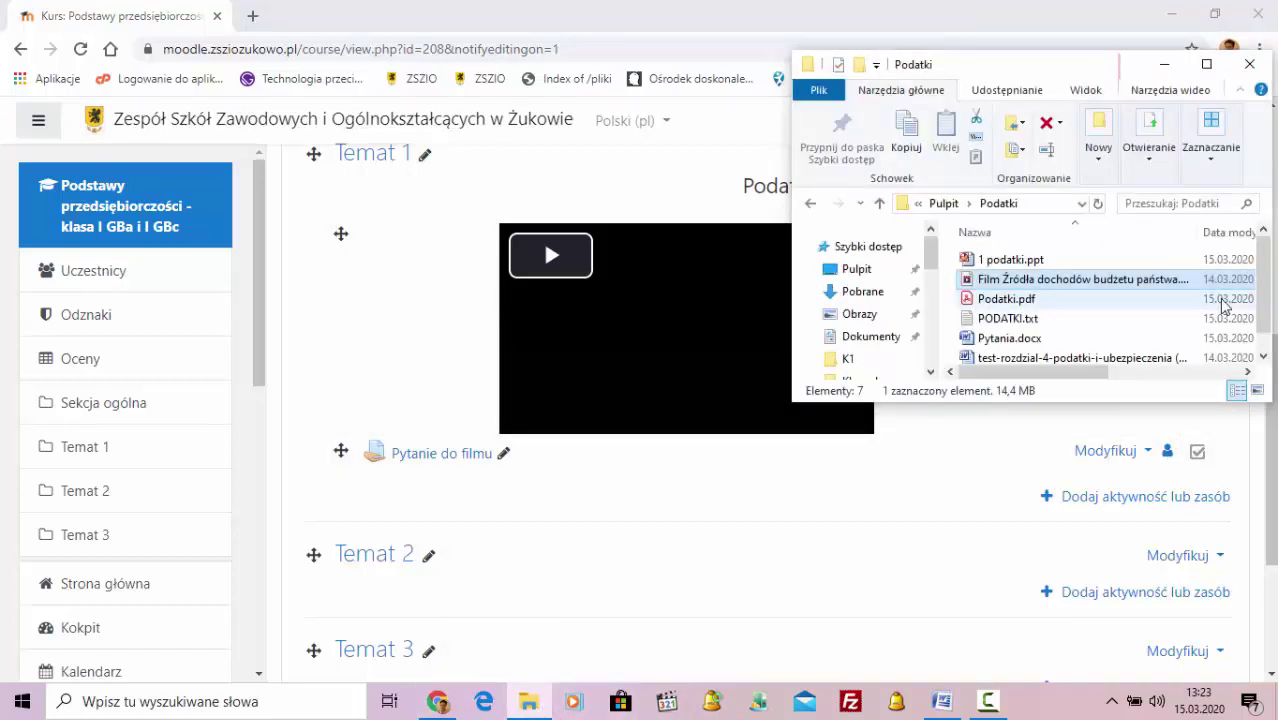
pyautogui.click(1008, 302)
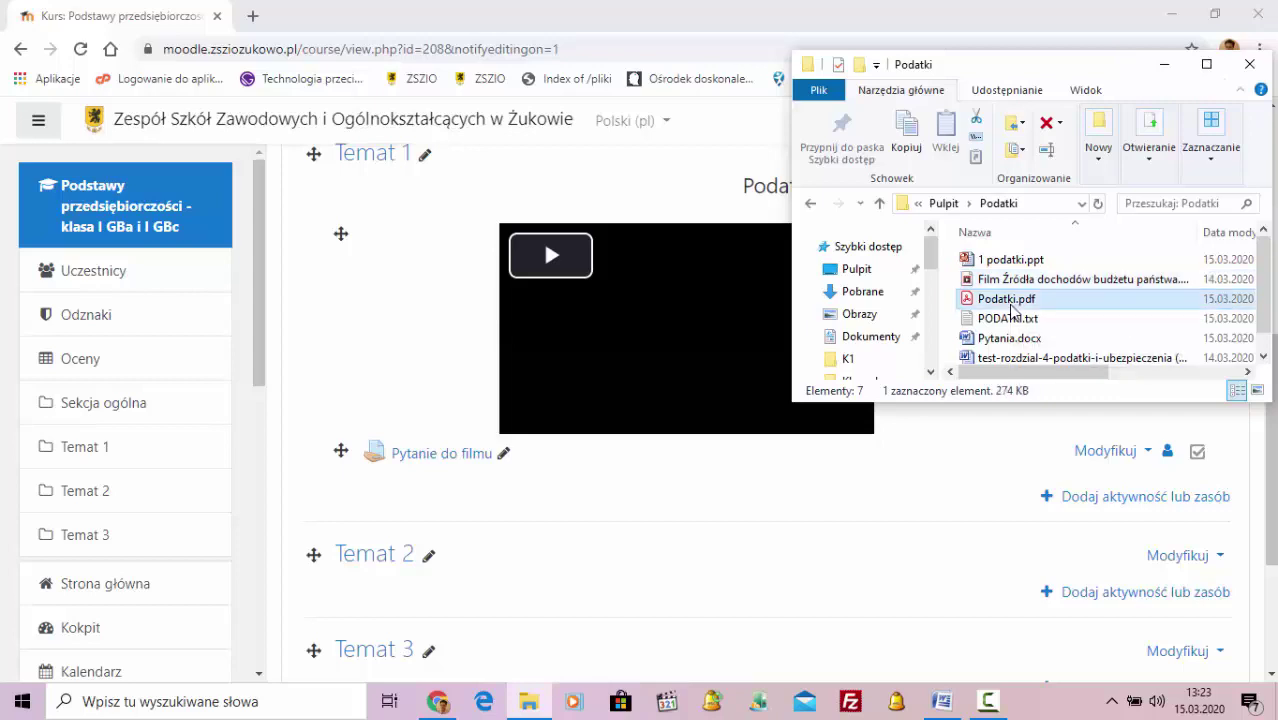
pyautogui.moveTo(1008, 304); pyautogui.dragTo(537, 498)
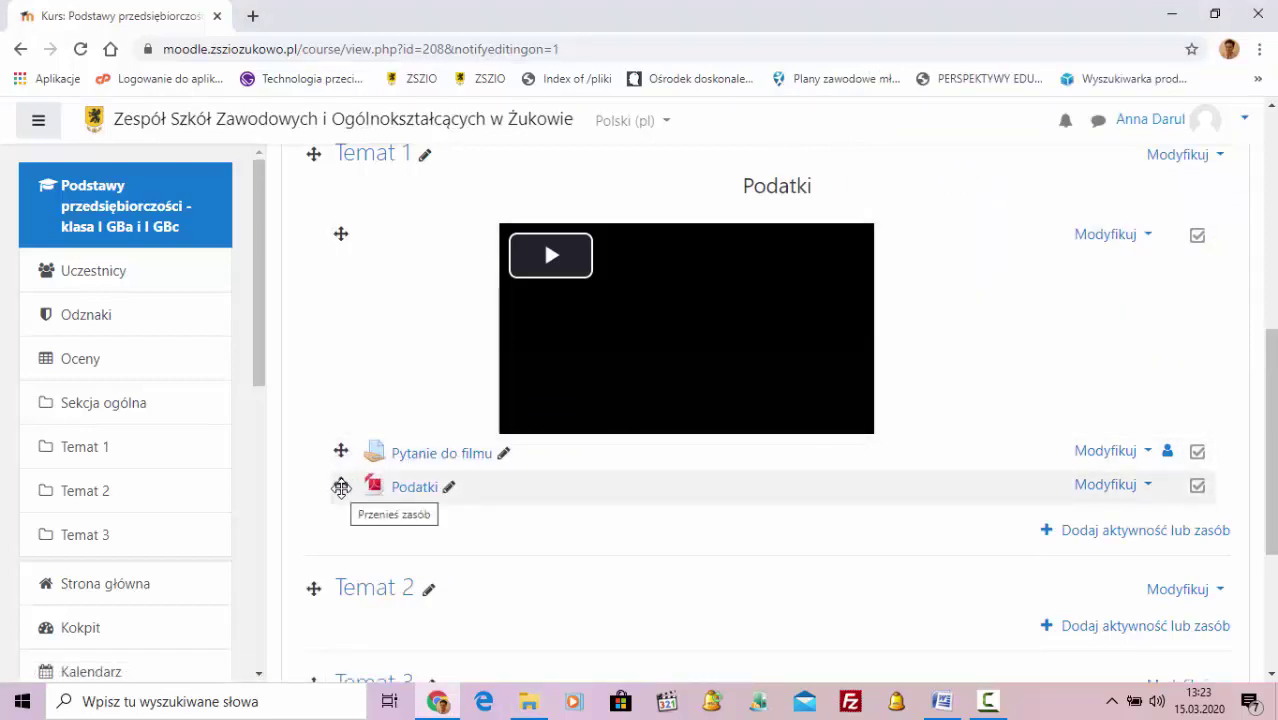
# - Move the Podatki file above the Pytanie do filmu assignment in Temat 1 and back below it
pyautogui.moveTo(341, 487); pyautogui.dragTo(345, 456)
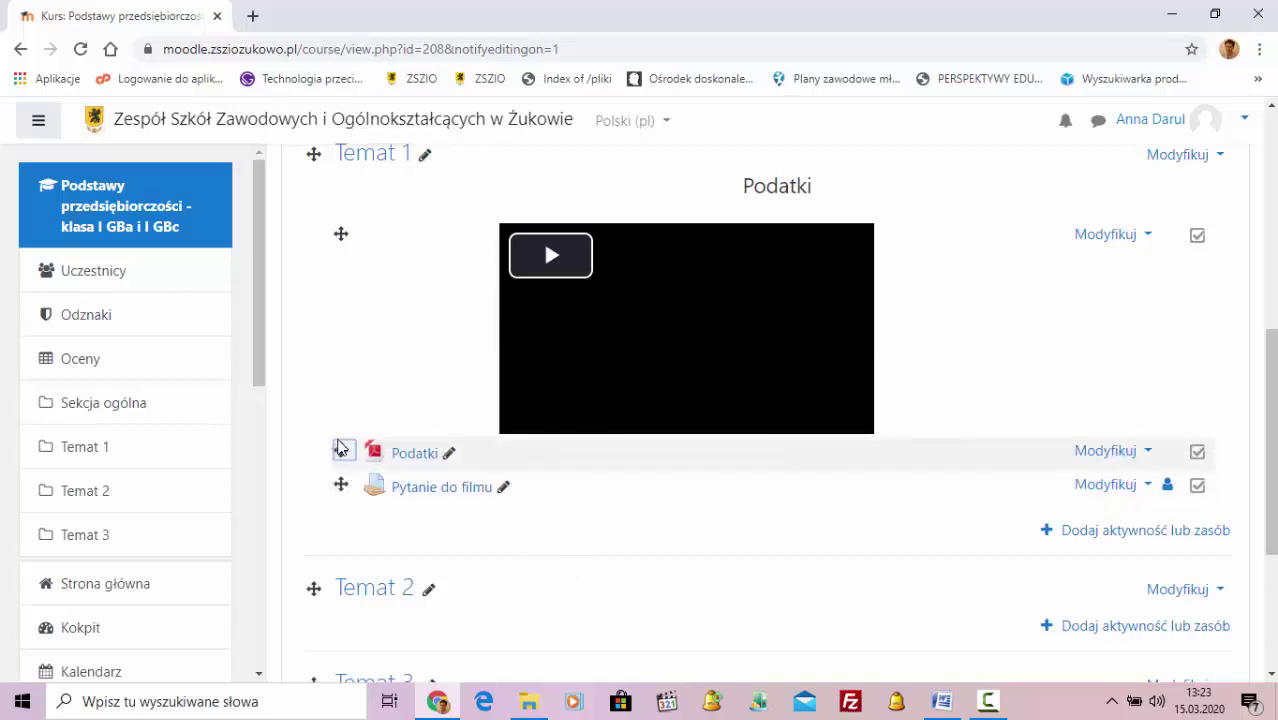
pyautogui.moveTo(339, 450); pyautogui.dragTo(339, 486)
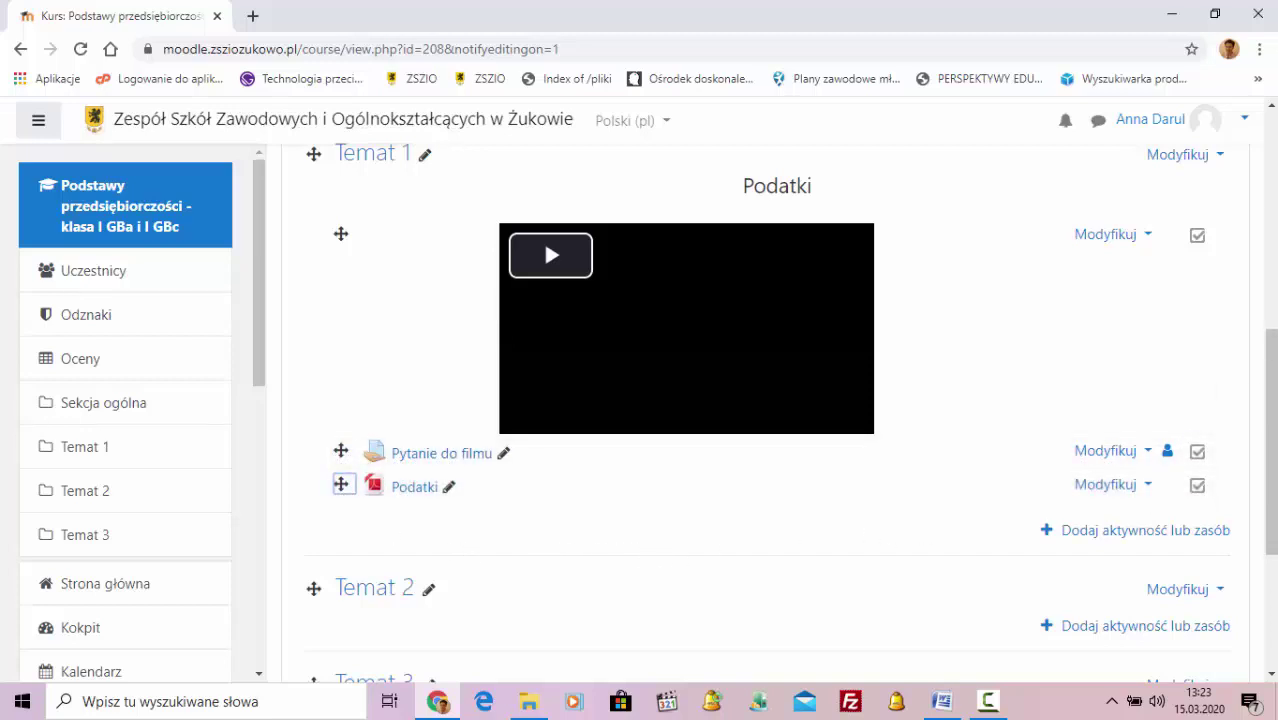
# - Open the Podatki file from Temat 1, look through its first slides, and return to the course page
pyautogui.click(407, 489)
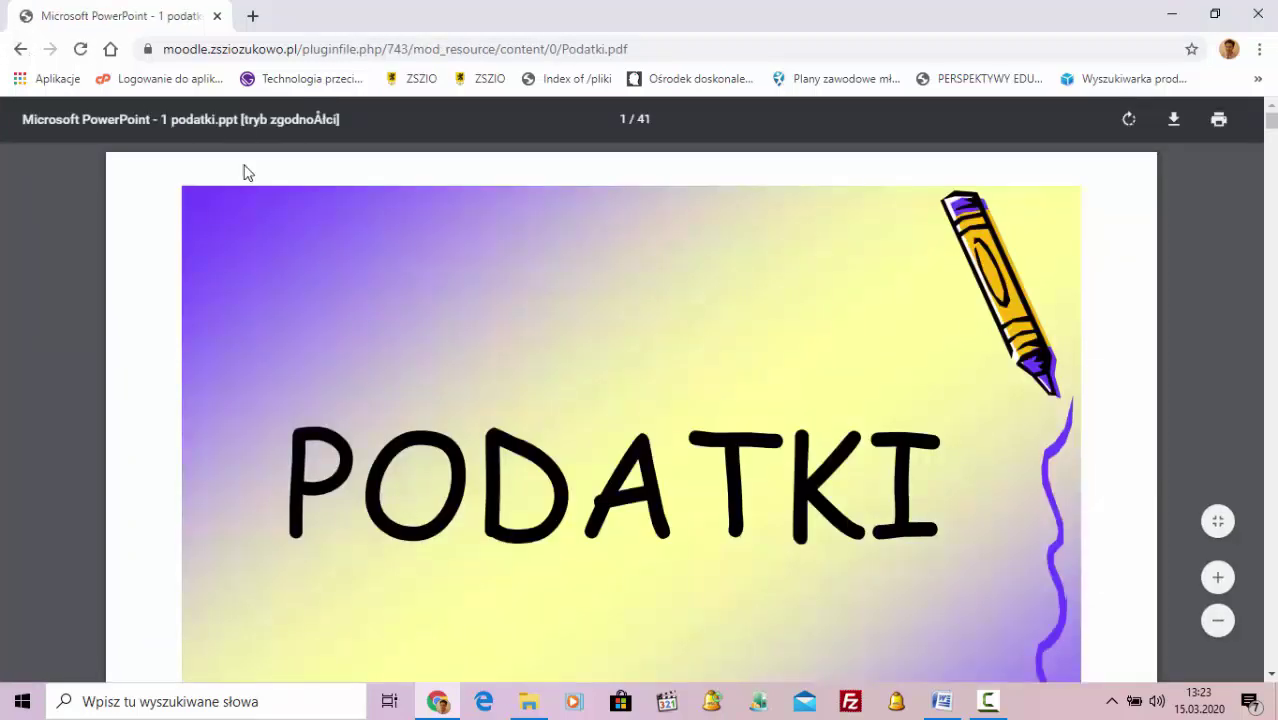
pyautogui.scroll(-5, 570, 337)
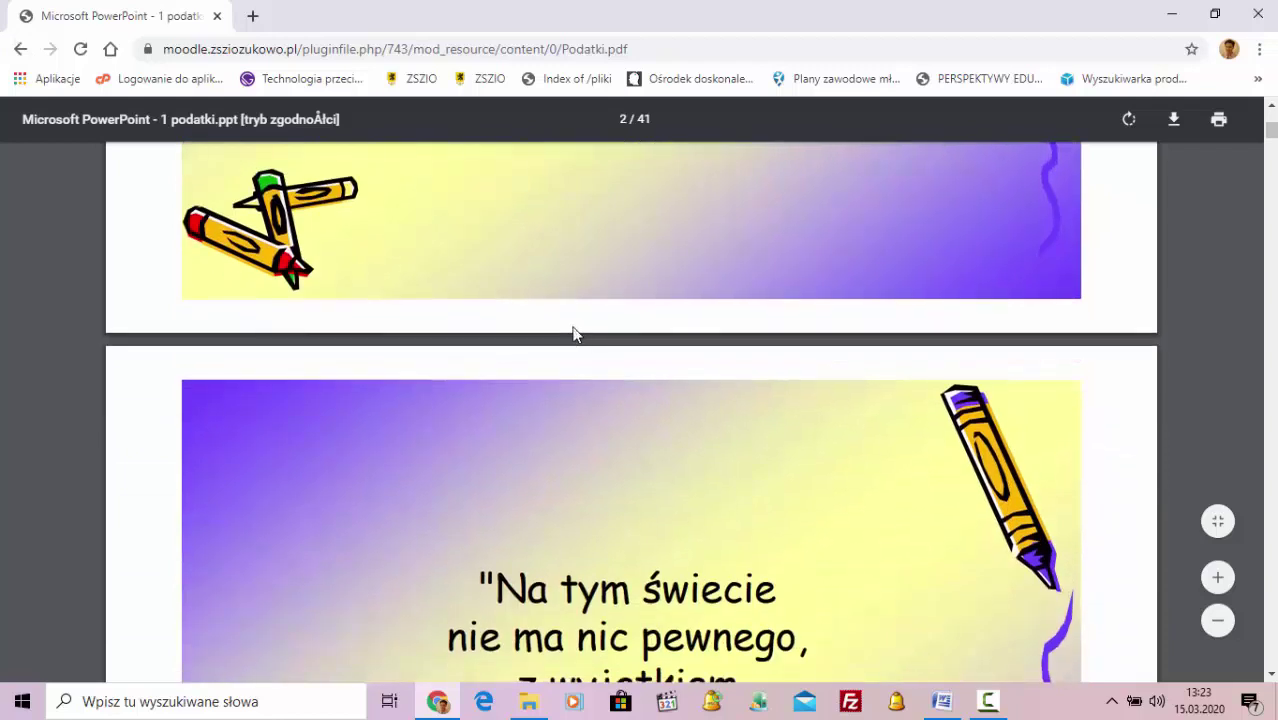
pyautogui.click(20, 50)
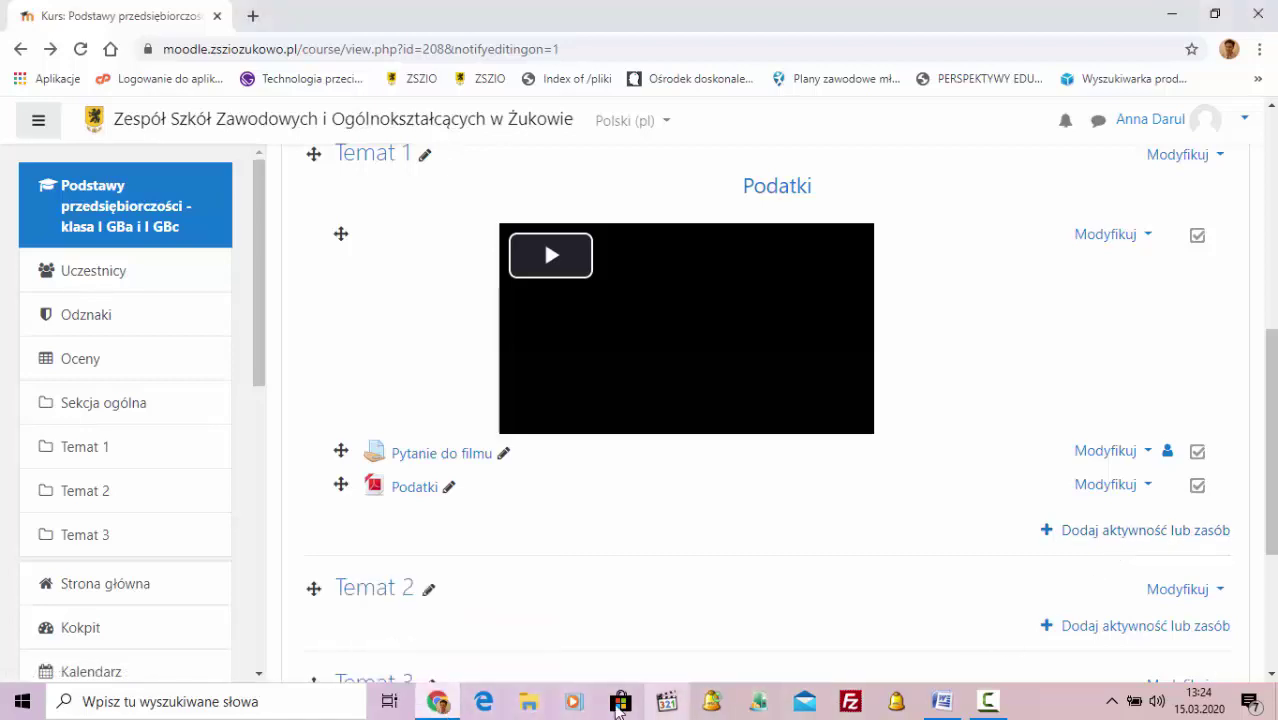
# - Open PODATKI.txt from the desktop's Podatki folder in Notepad and review how the test questions and answers are formatted
pyautogui.click(768, 703)
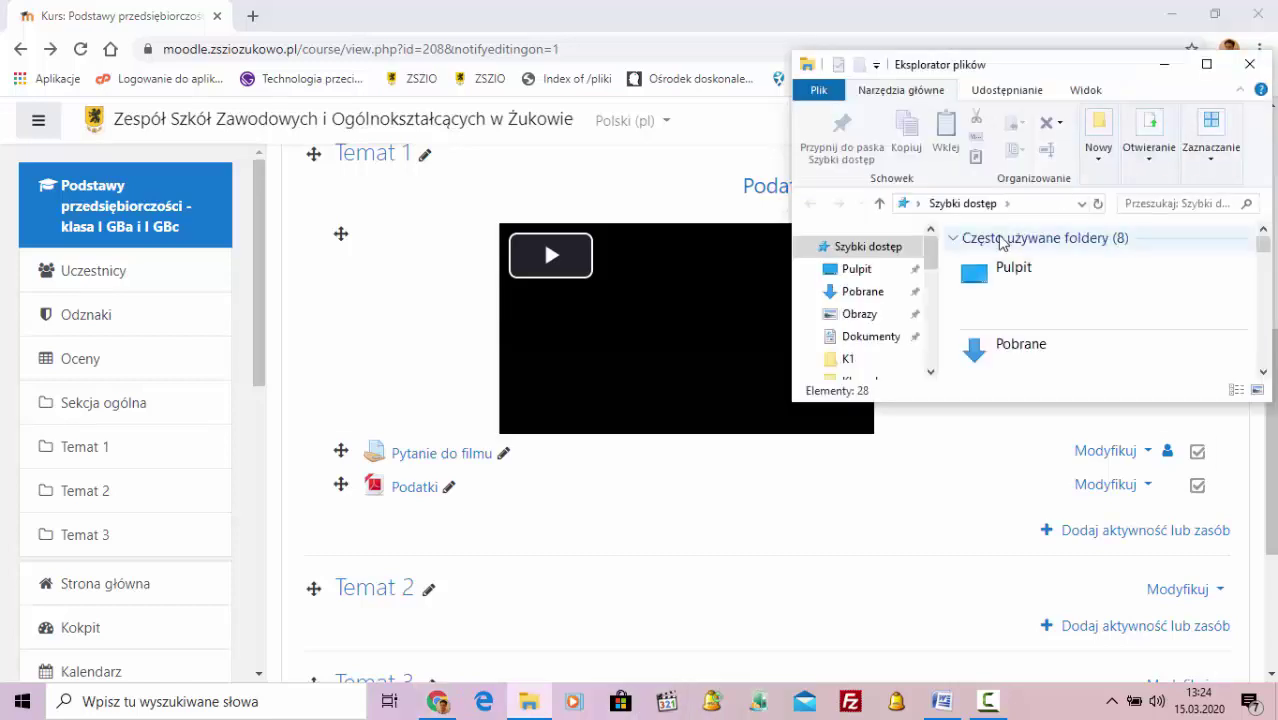
pyautogui.doubleClick(998, 276)
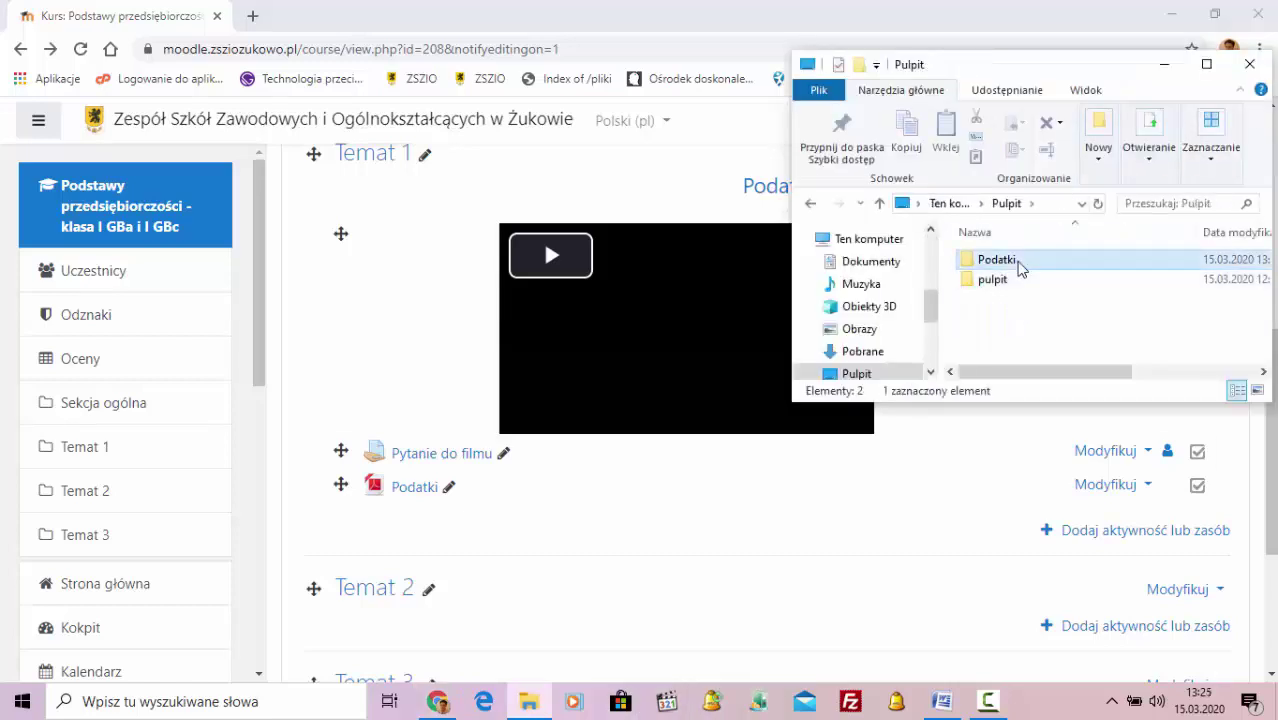
pyautogui.doubleClick(1012, 262)
pyautogui.click(1017, 320)
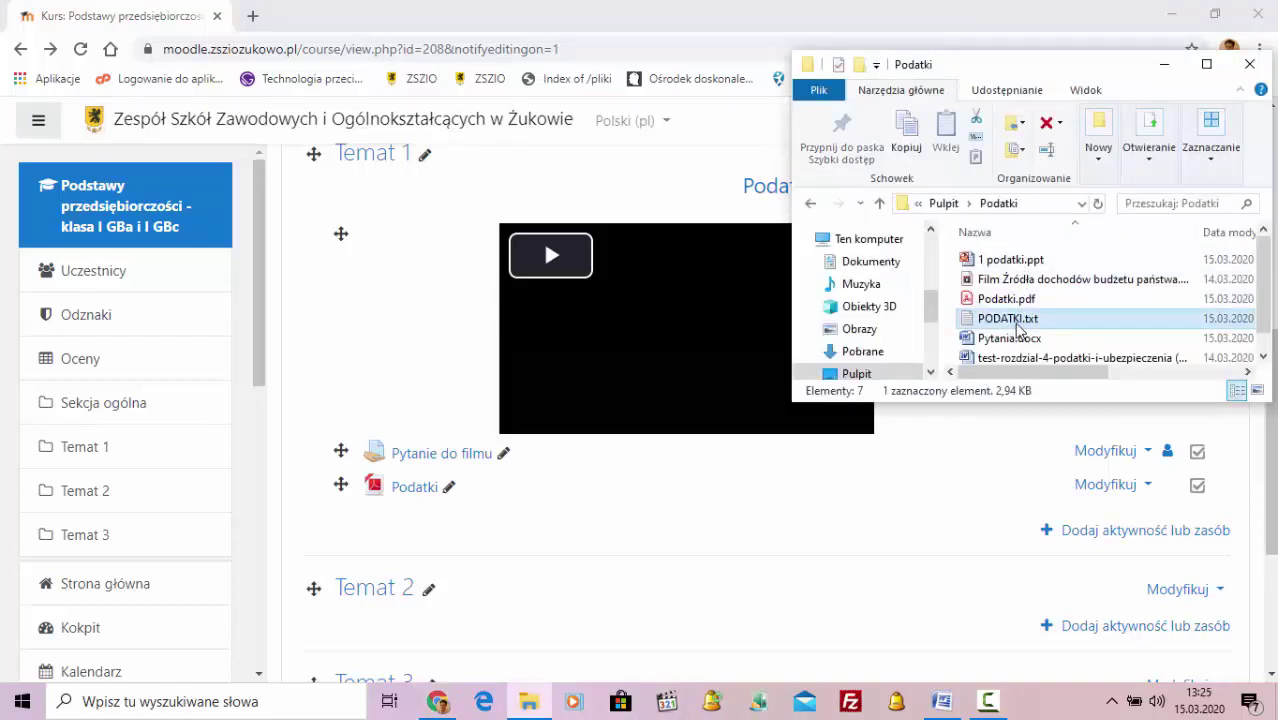
pyautogui.doubleClick(1012, 319)
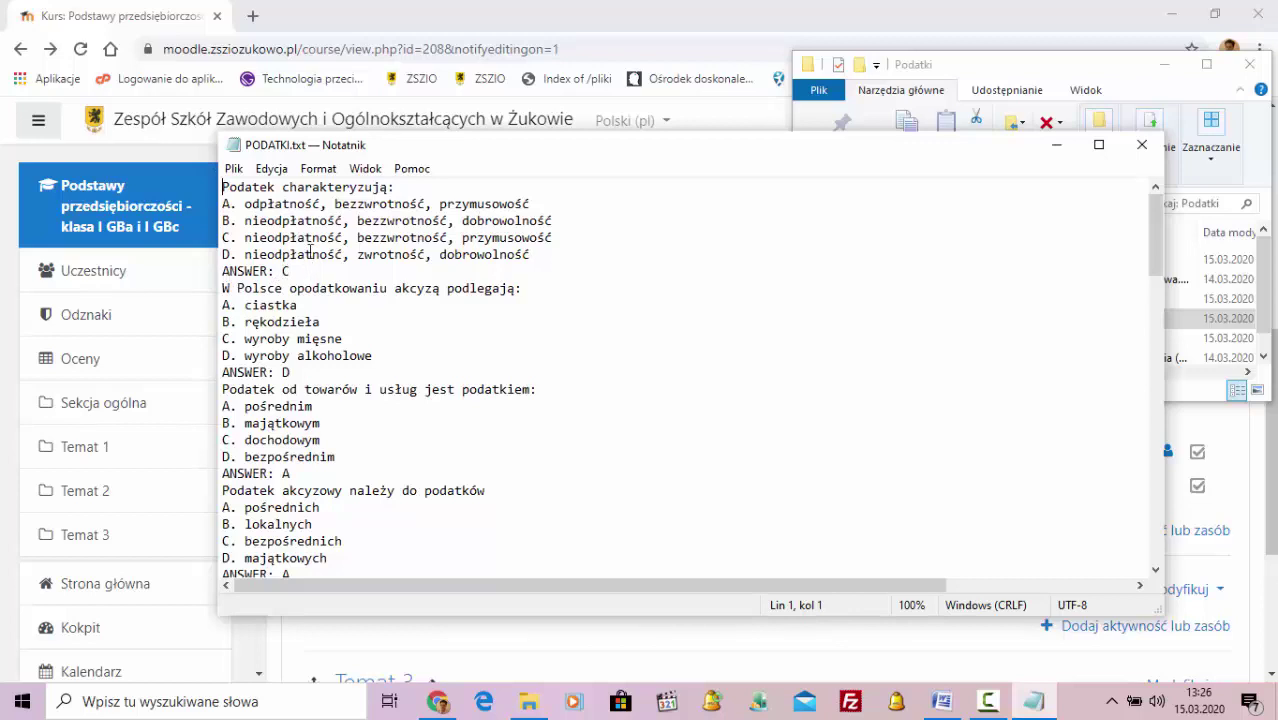
# - Save PODATKI.txt under the same name with UTF-8 encoding, replacing the existing file, and close Notepad
pyautogui.click(236, 170)
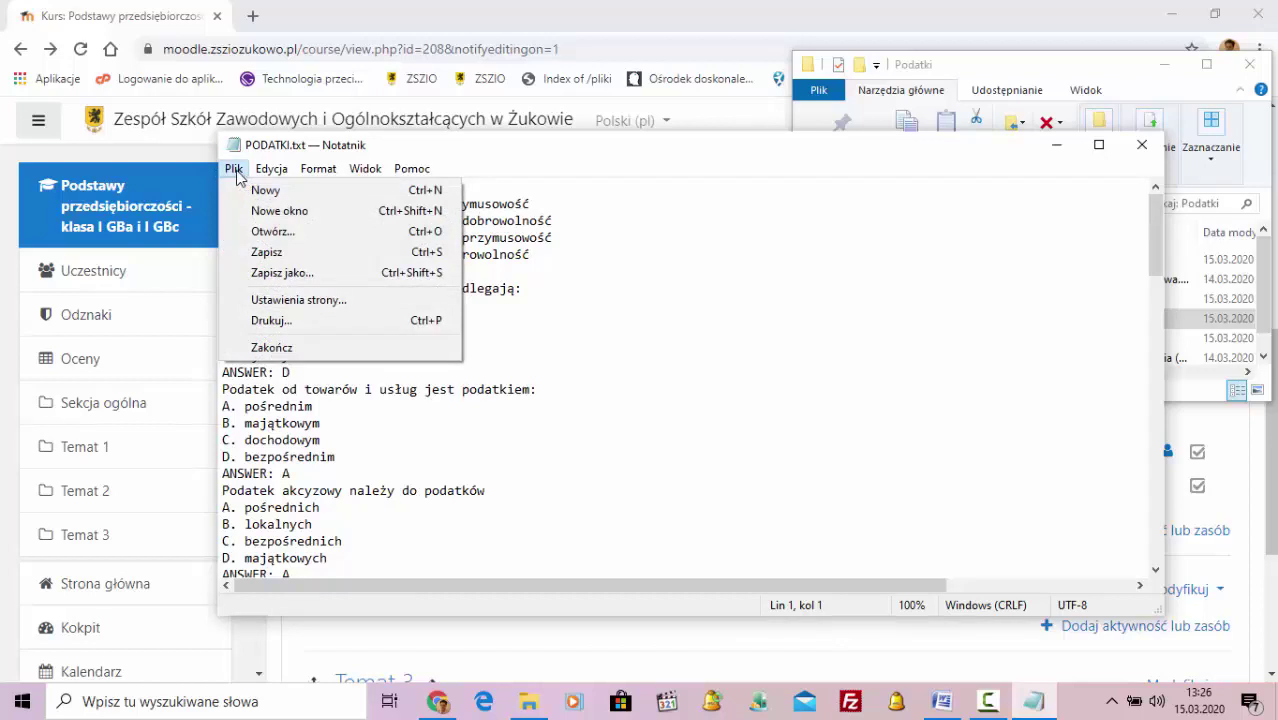
pyautogui.click(288, 273)
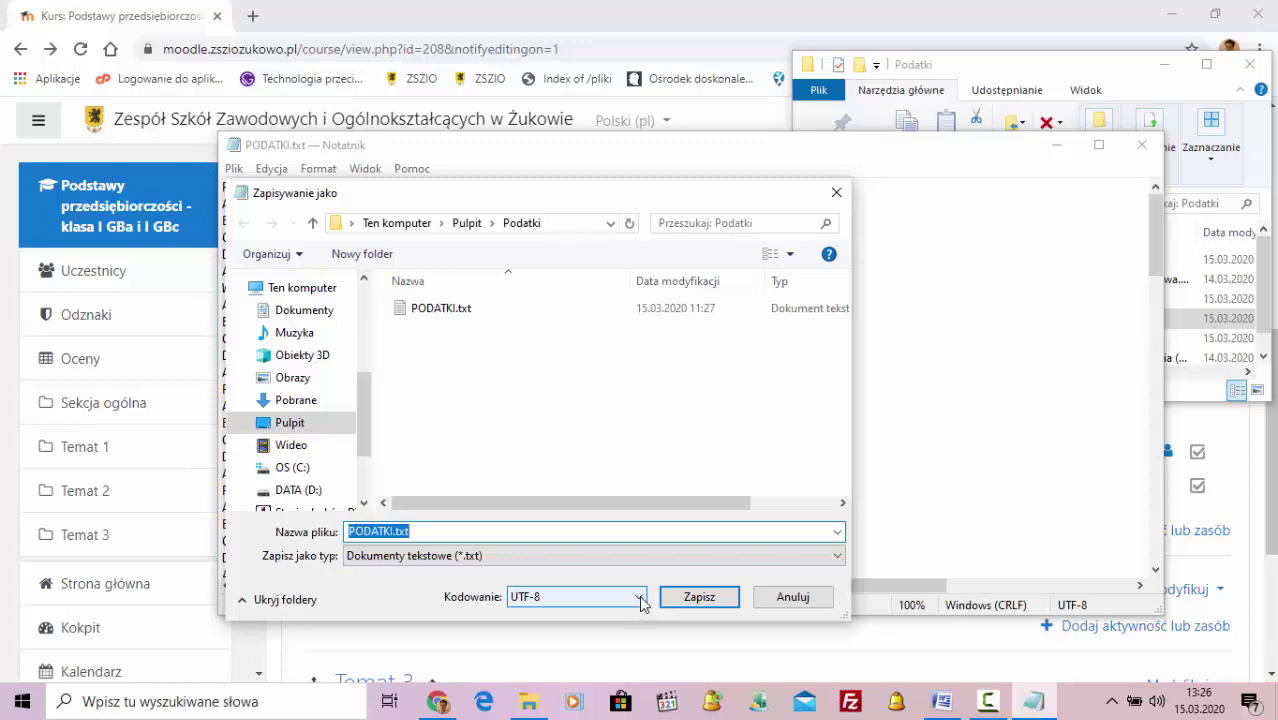
pyautogui.click(641, 598)
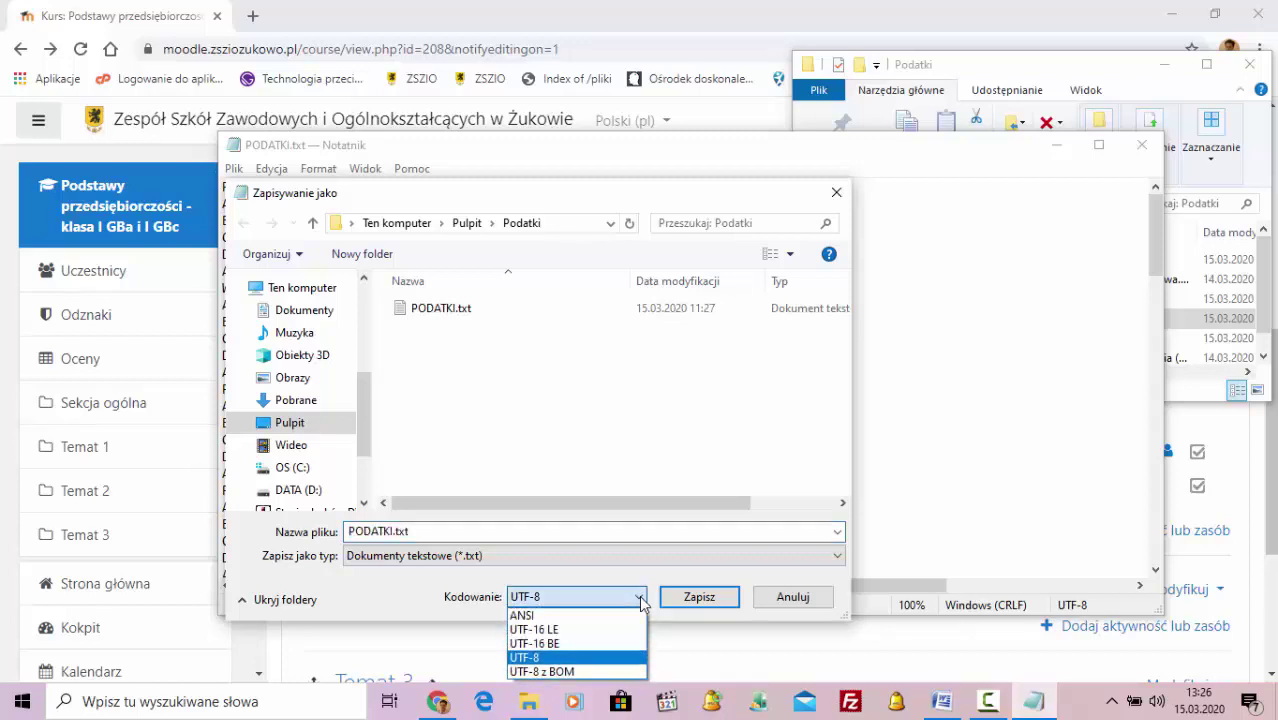
pyautogui.click(641, 598)
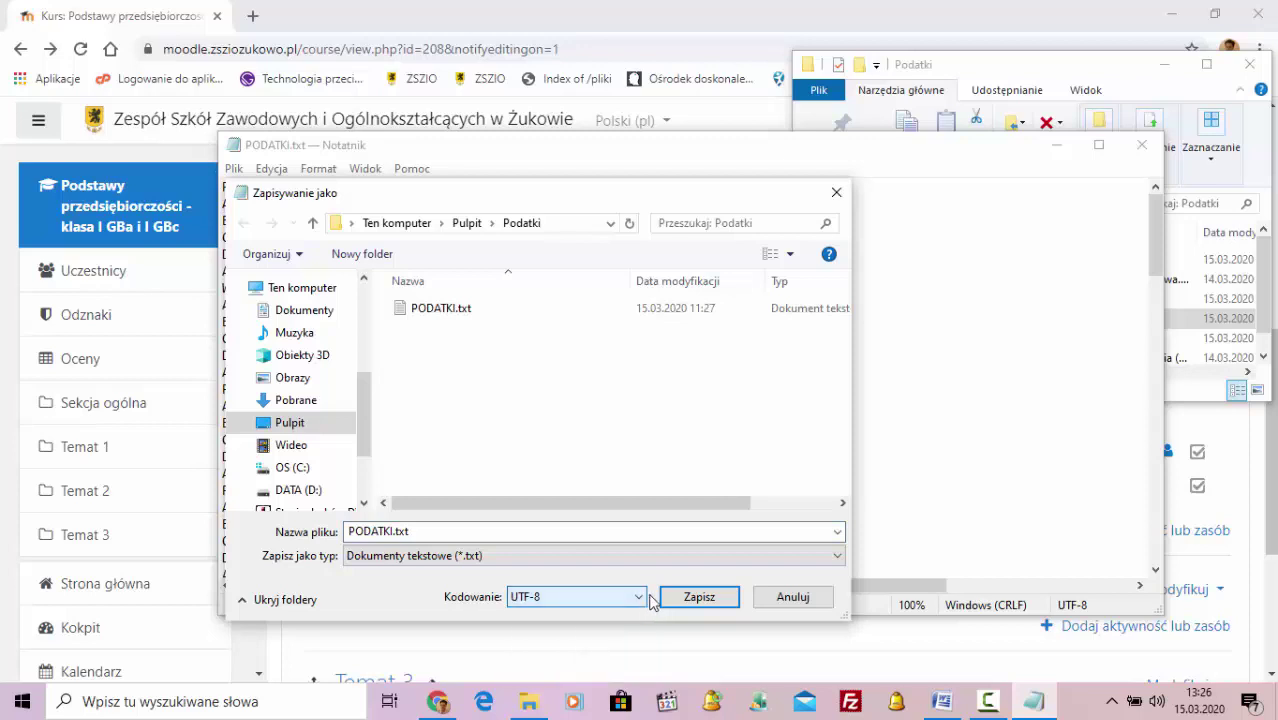
pyautogui.click(699, 597)
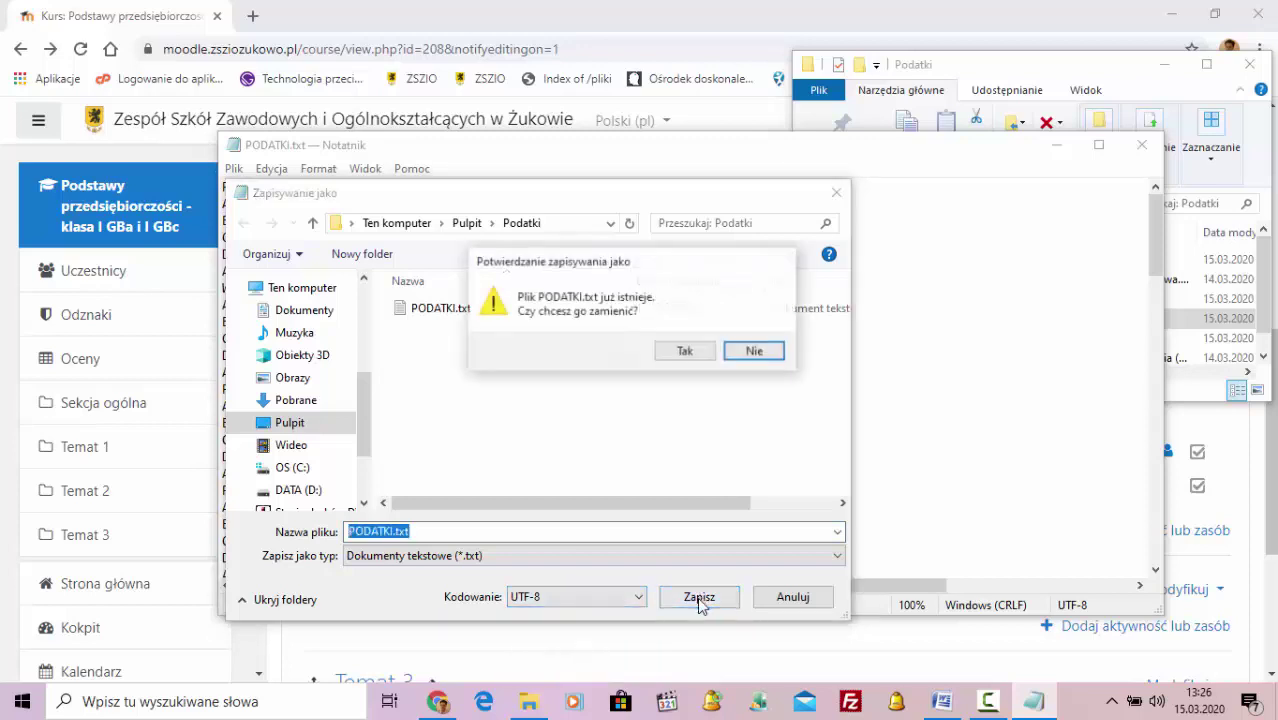
pyautogui.click(686, 354)
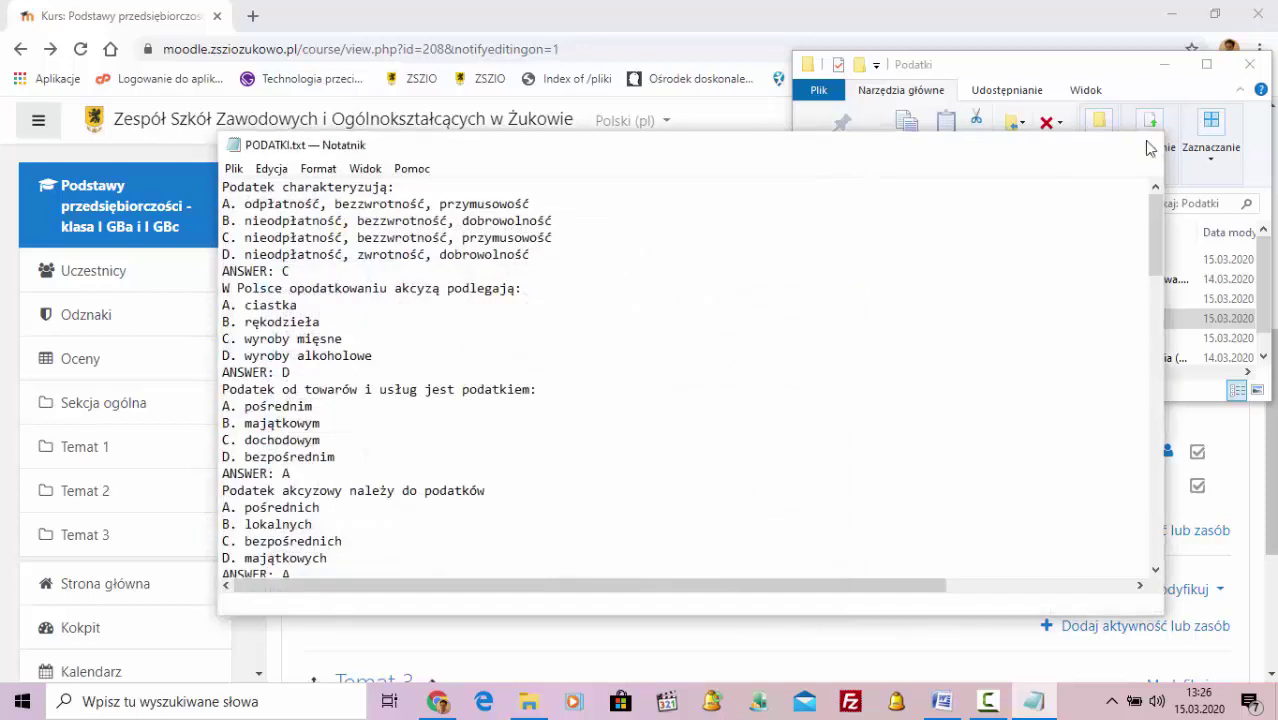
pyautogui.click(1141, 144)
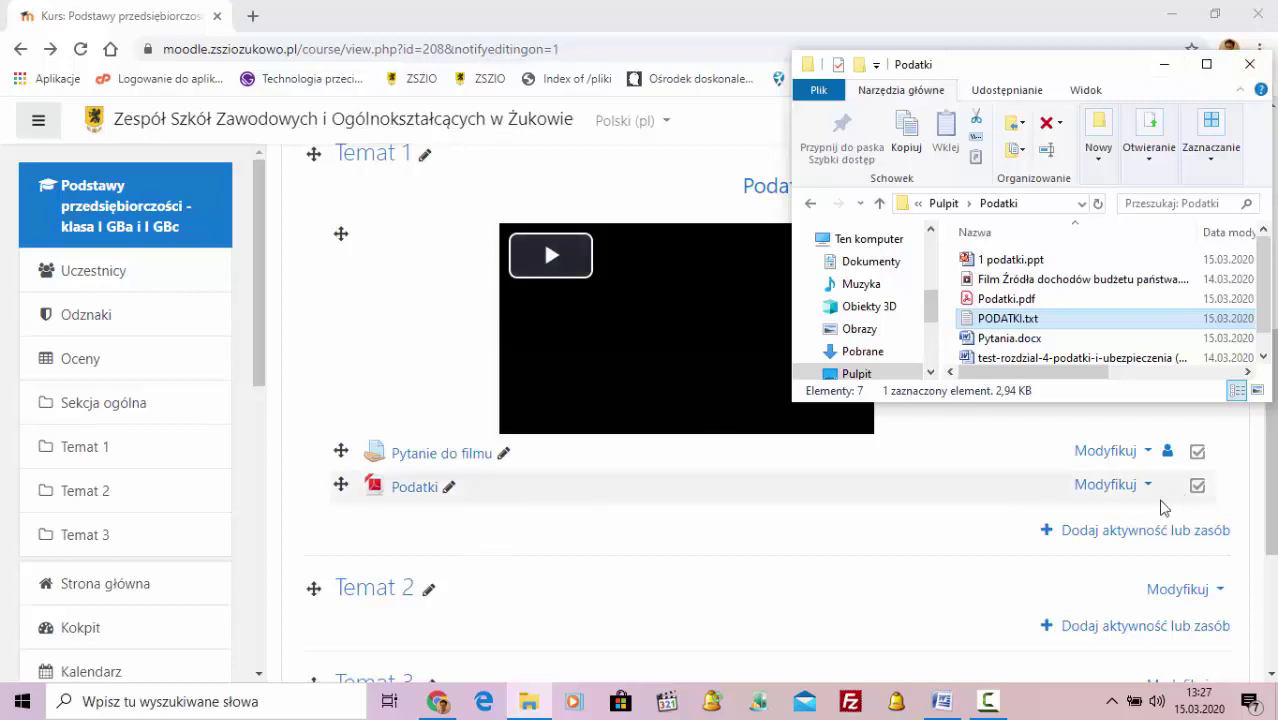
# - Add a new Test (Quiz) activity to Temat 1 on the course page
pyautogui.click(1107, 543)
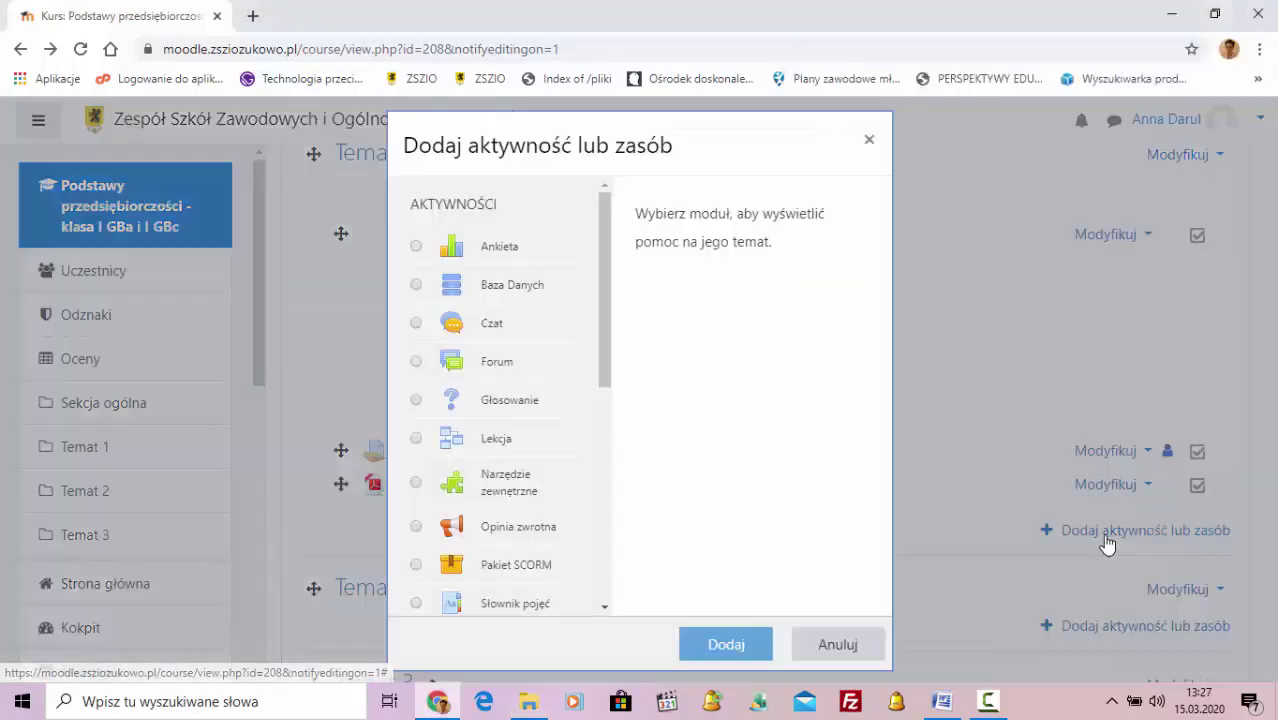
pyautogui.scroll(-1, 606, 363)
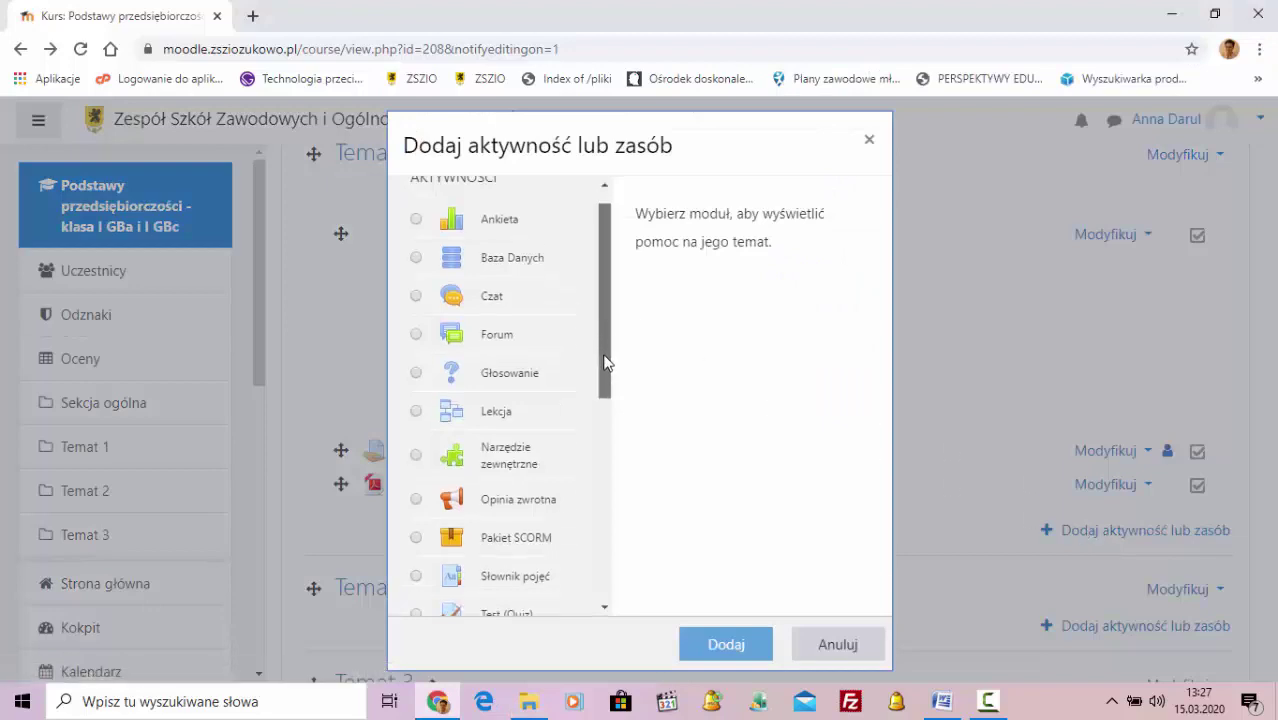
pyautogui.moveTo(606, 363); pyautogui.dragTo(593, 428)
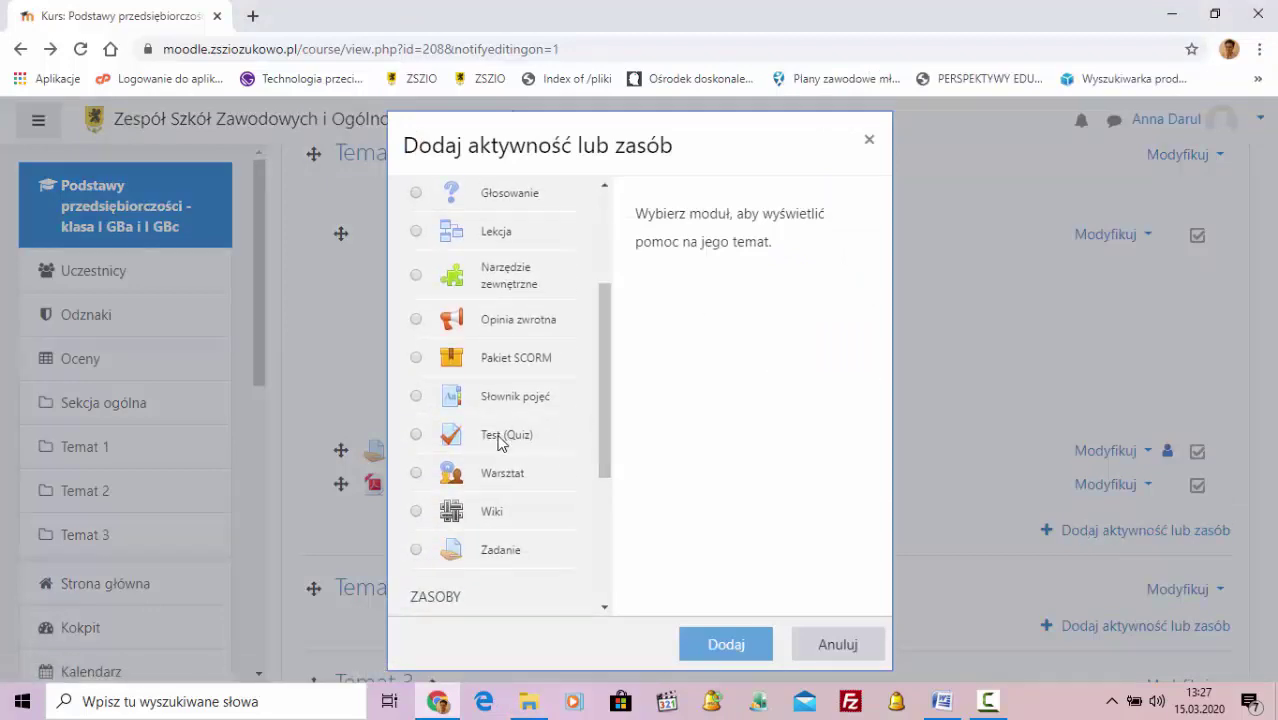
pyautogui.click(416, 436)
pyautogui.click(725, 648)
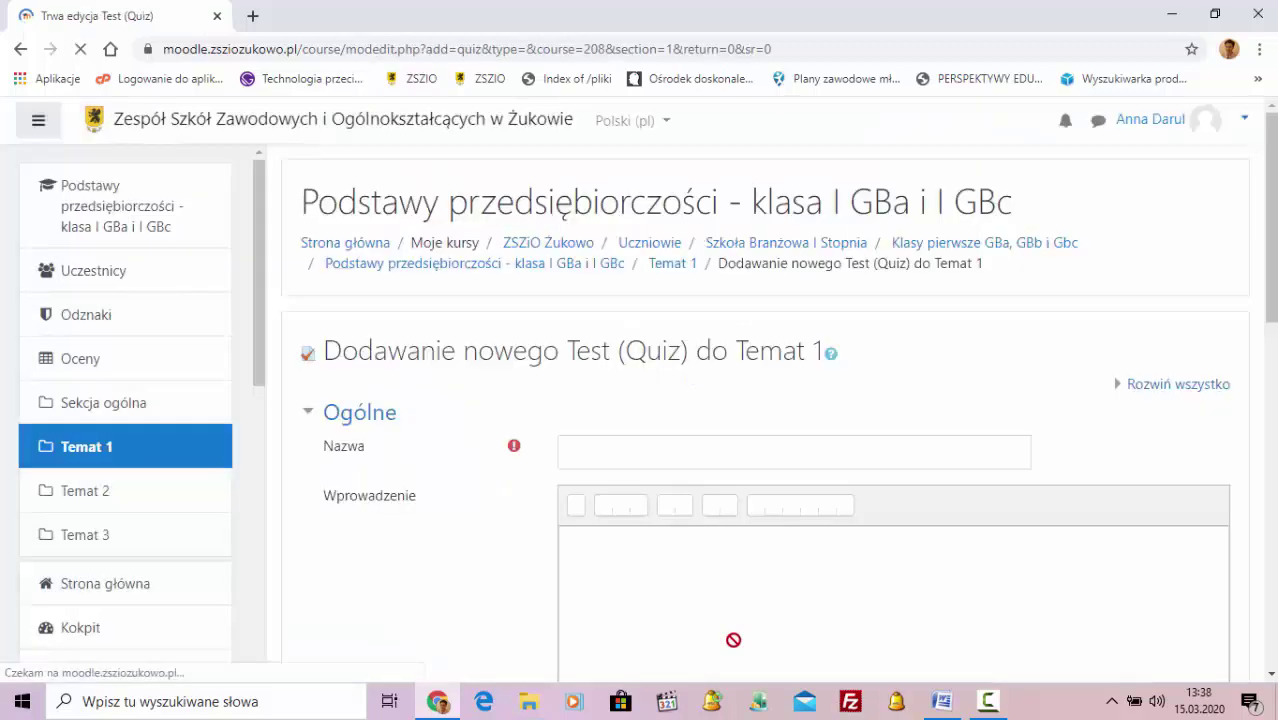
# - Name the new quiz "Test 1 - Sprawdź swoją wiedzę", checking the title wording in Pytania.docx in Word
pyautogui.click(598, 449)
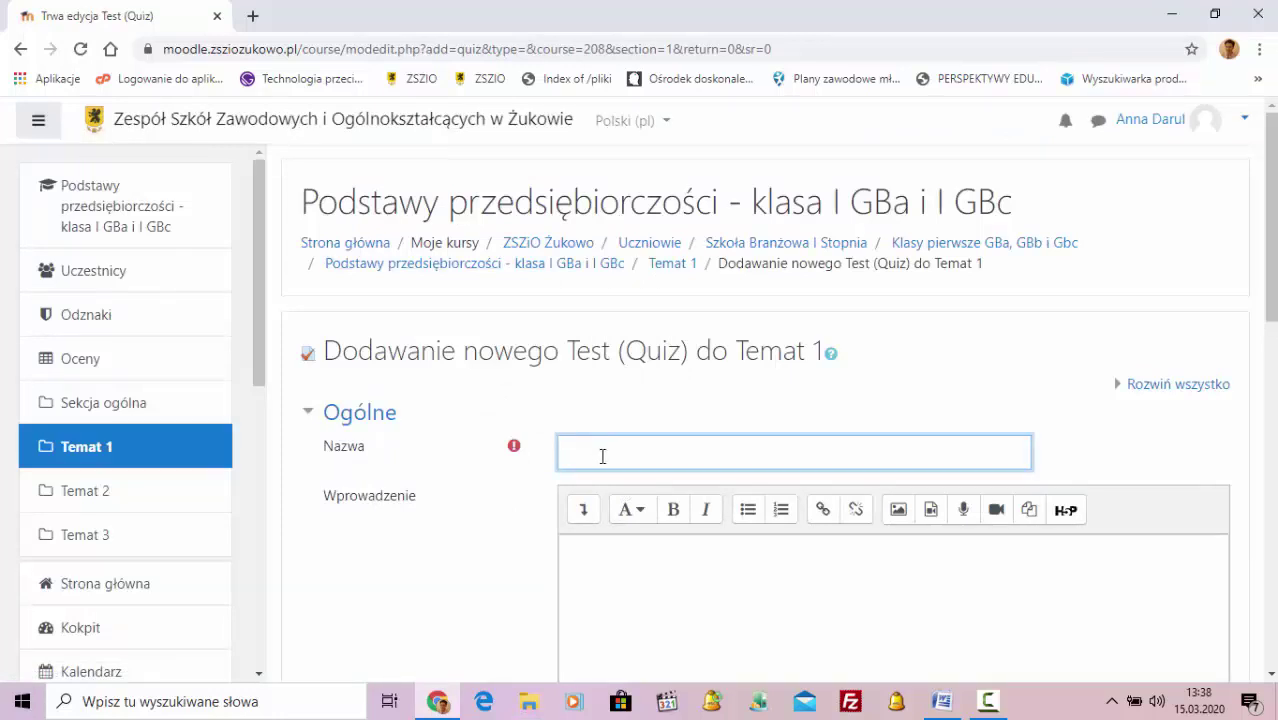
pyautogui.click(941, 701)
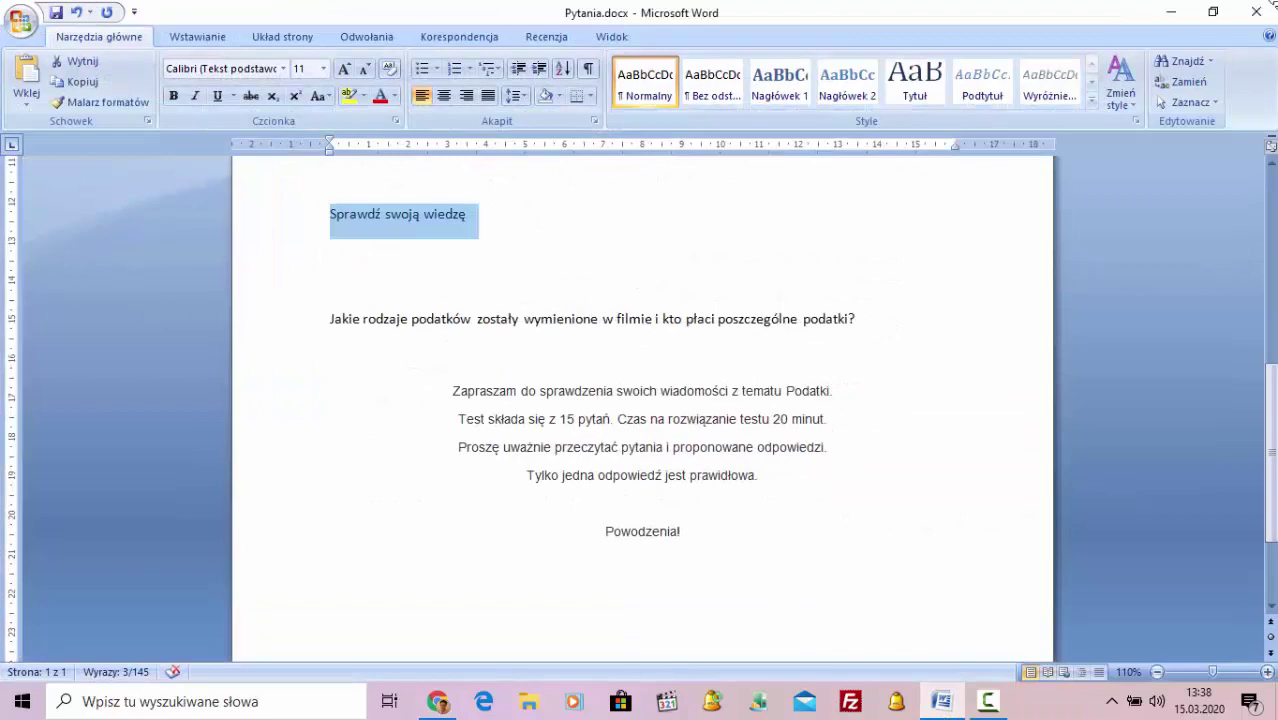
pyautogui.click(1172, 13)
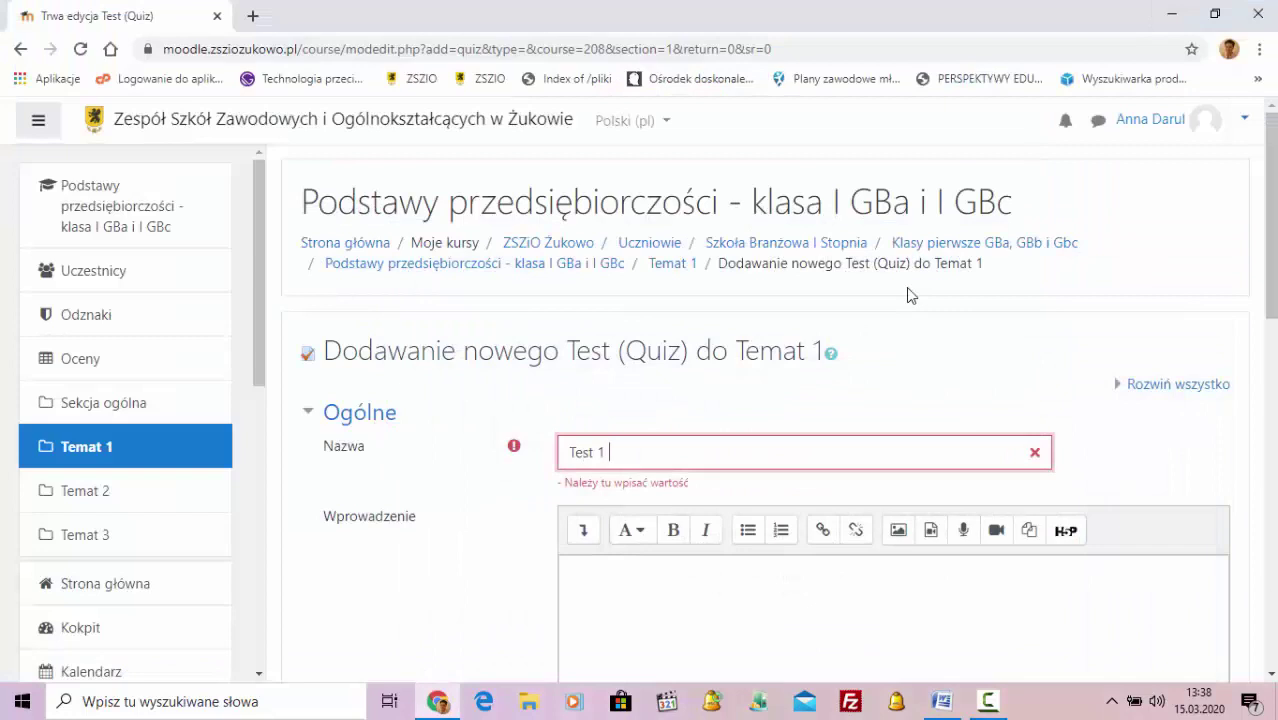
pyautogui.write('Sprawdź swoją wiedzę')
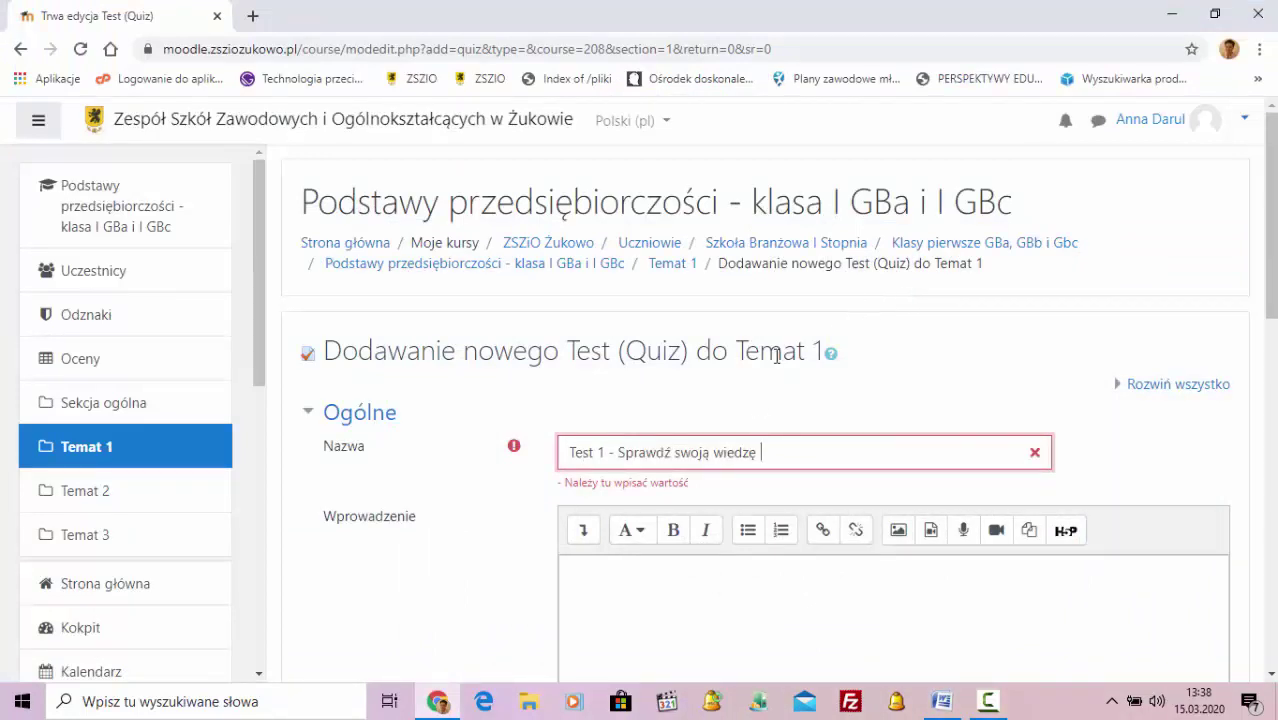
# - Copy the centred test instructions, from "Zapraszam do sprawdzenia" to "Powodzenia!", from Pytania.docx in Word into the quiz introduction
pyautogui.click(707, 555)
pyautogui.scroll(-2, 713, 546)
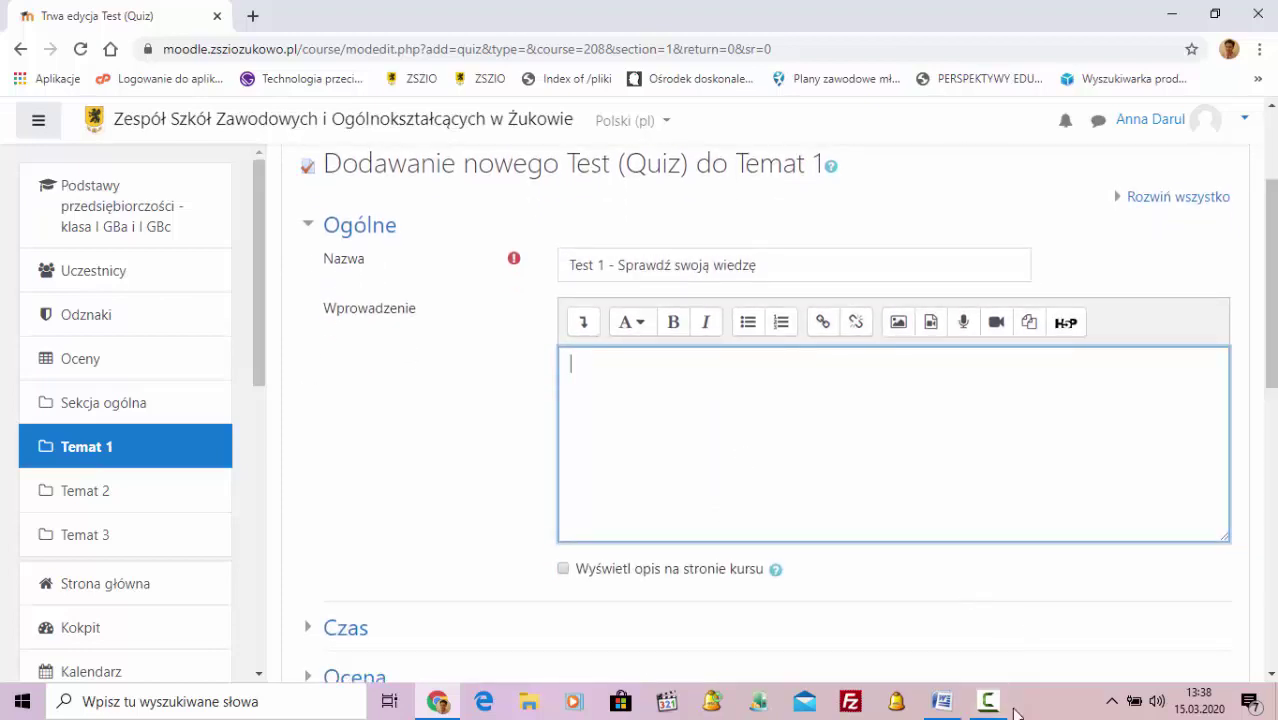
pyautogui.click(941, 701)
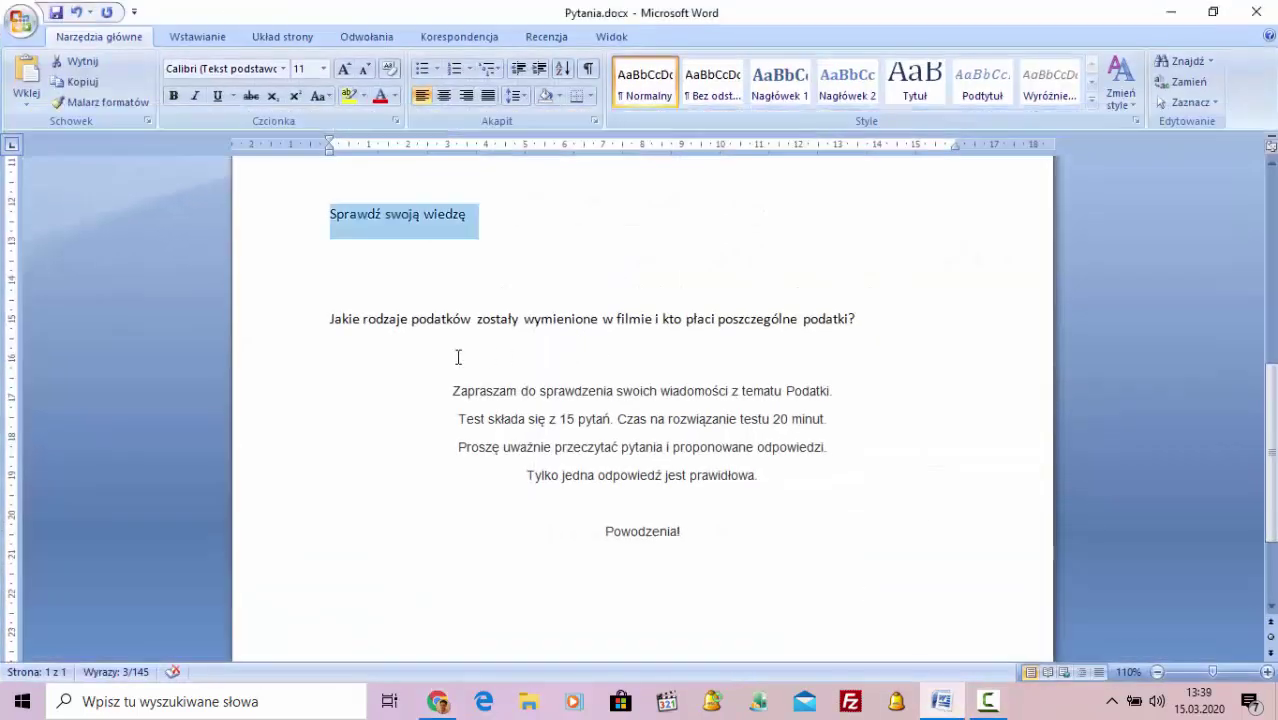
pyautogui.moveTo(422, 392); pyautogui.dragTo(746, 535)
pyautogui.hotkey('ctrl', 'c')
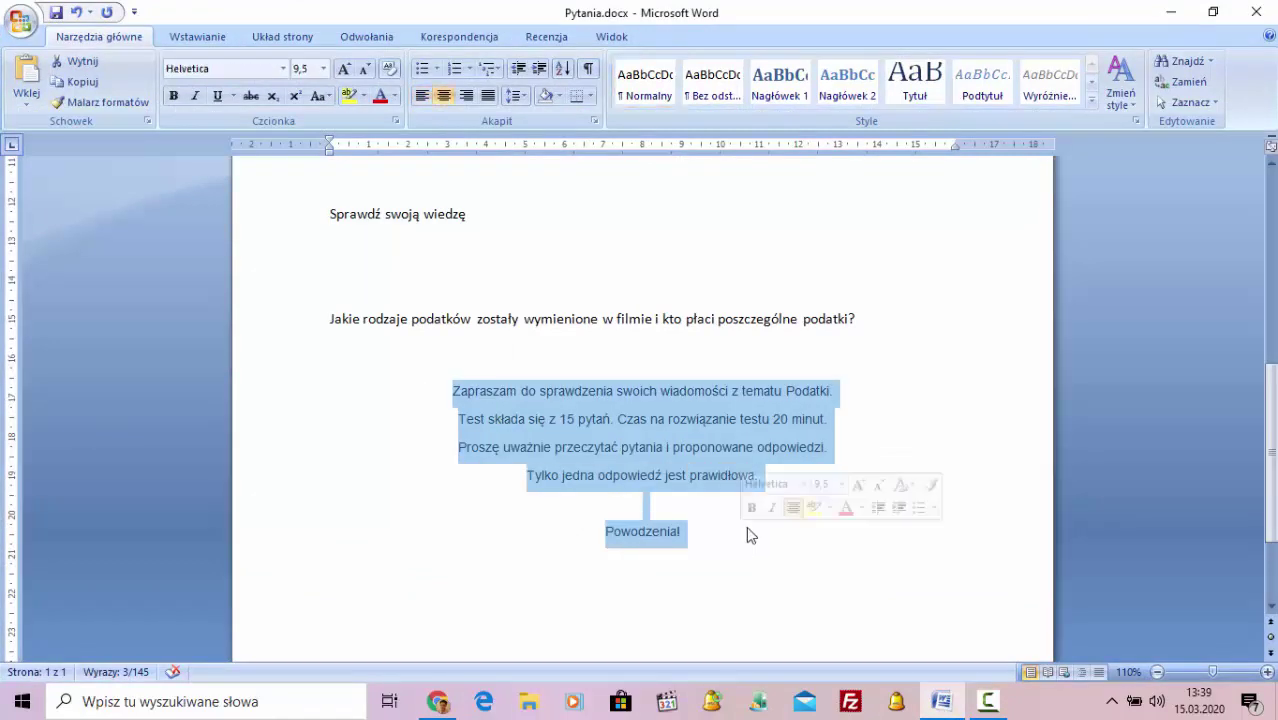
pyautogui.click(1171, 12)
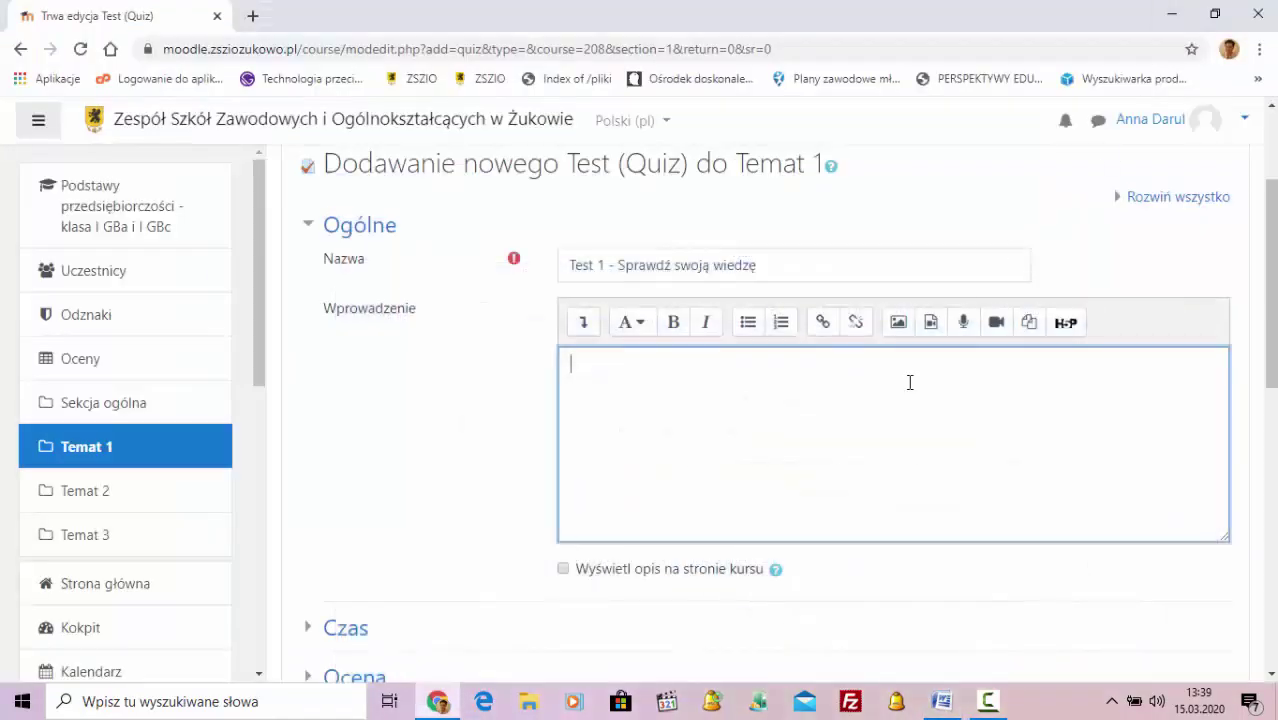
pyautogui.hotkey('ctrl', 'v')
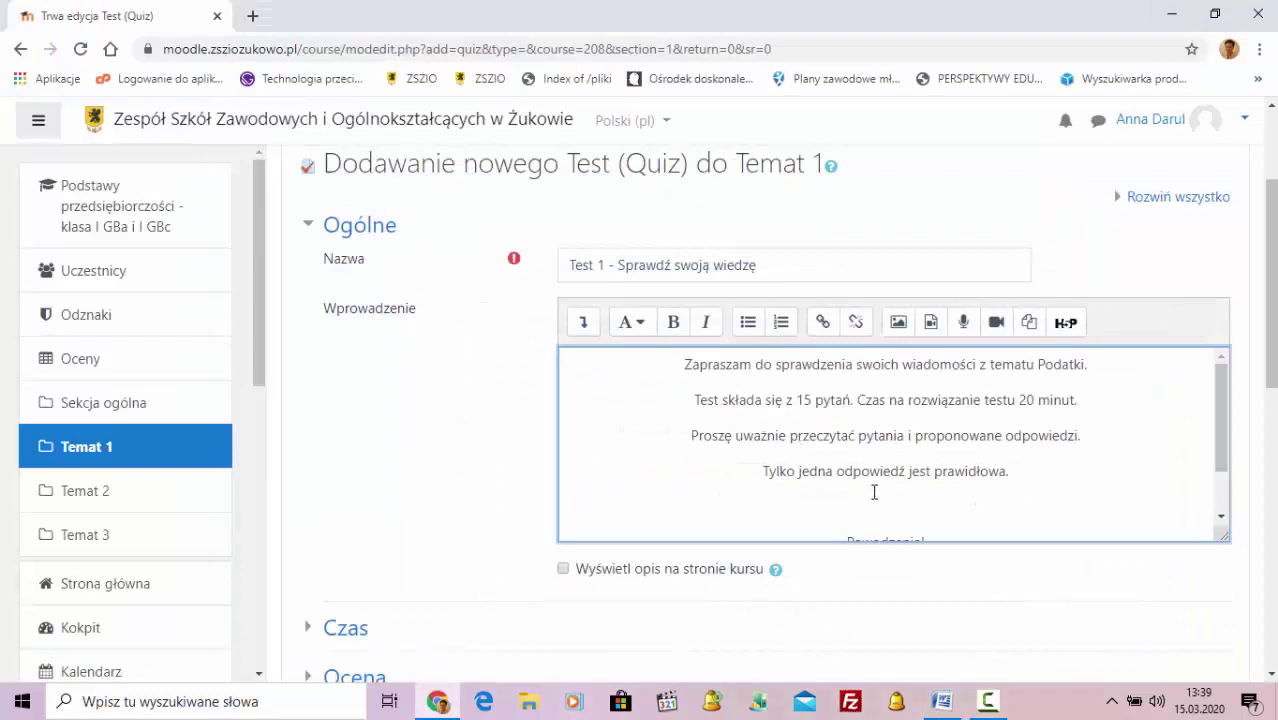
# - Enable the quiz time limit in the Czas settings and set it to 20 minutes
pyautogui.scroll(-5, 863, 477)
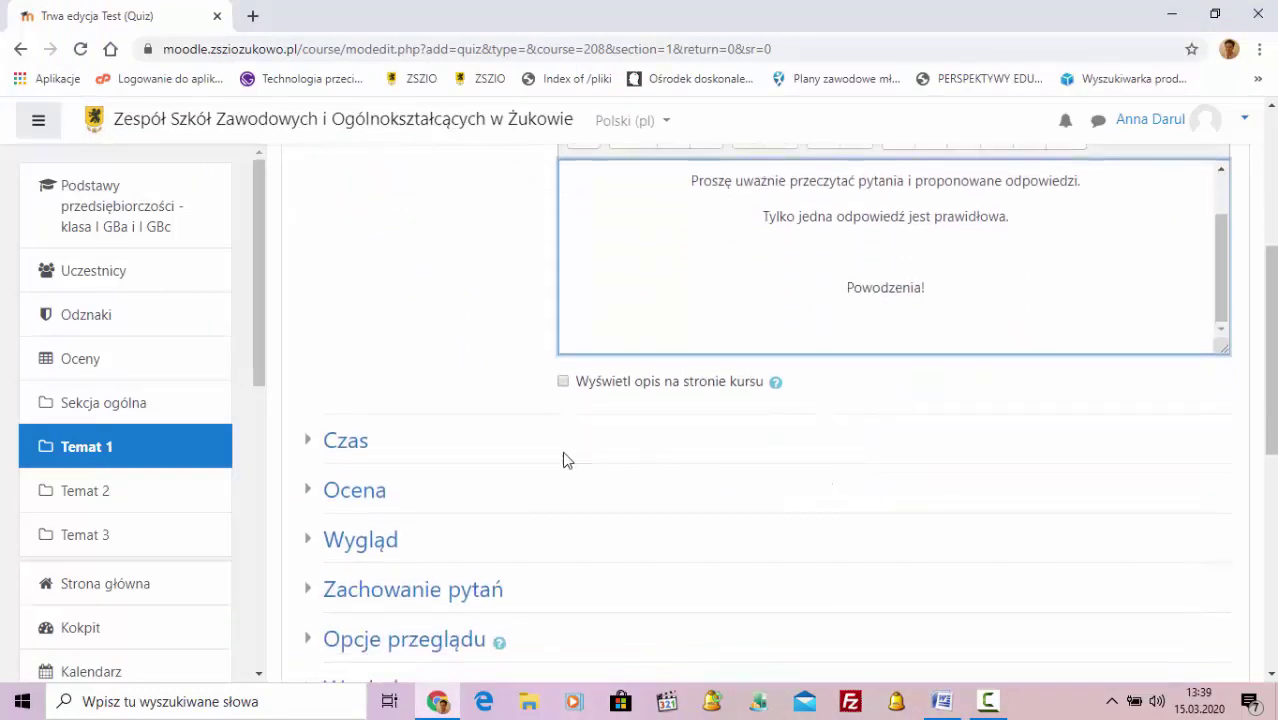
pyautogui.click(350, 443)
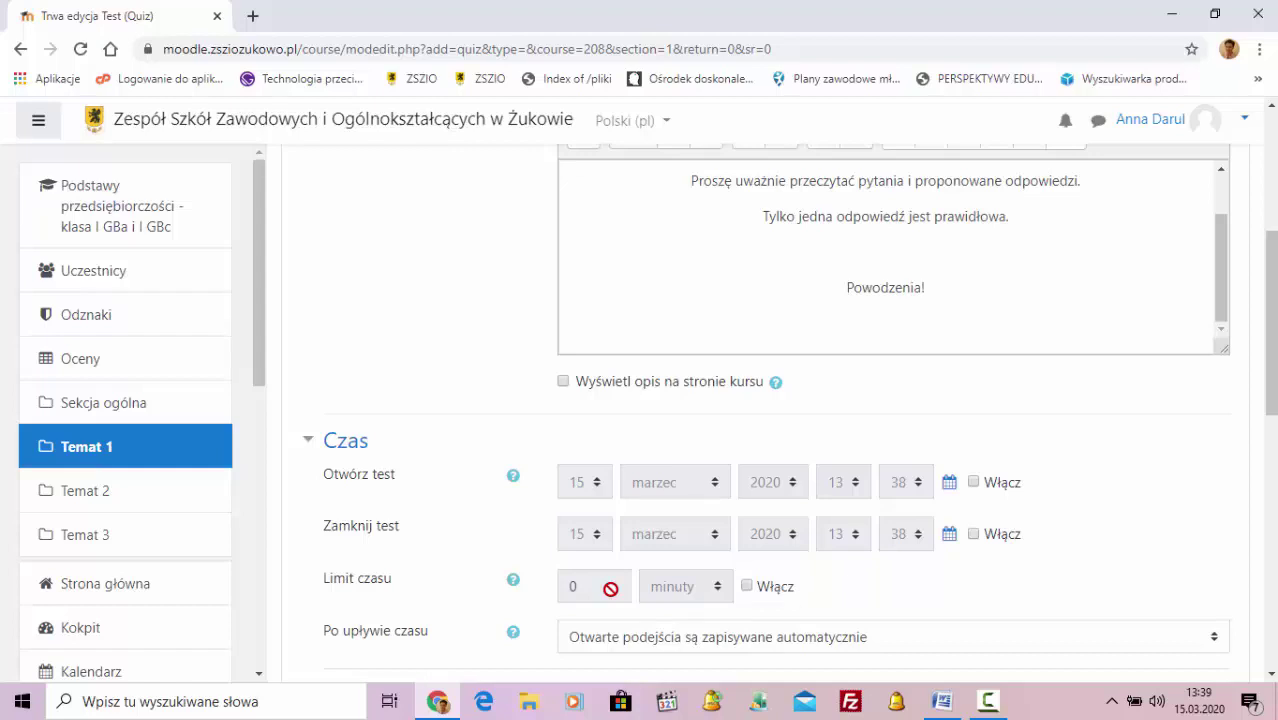
pyautogui.click(748, 587)
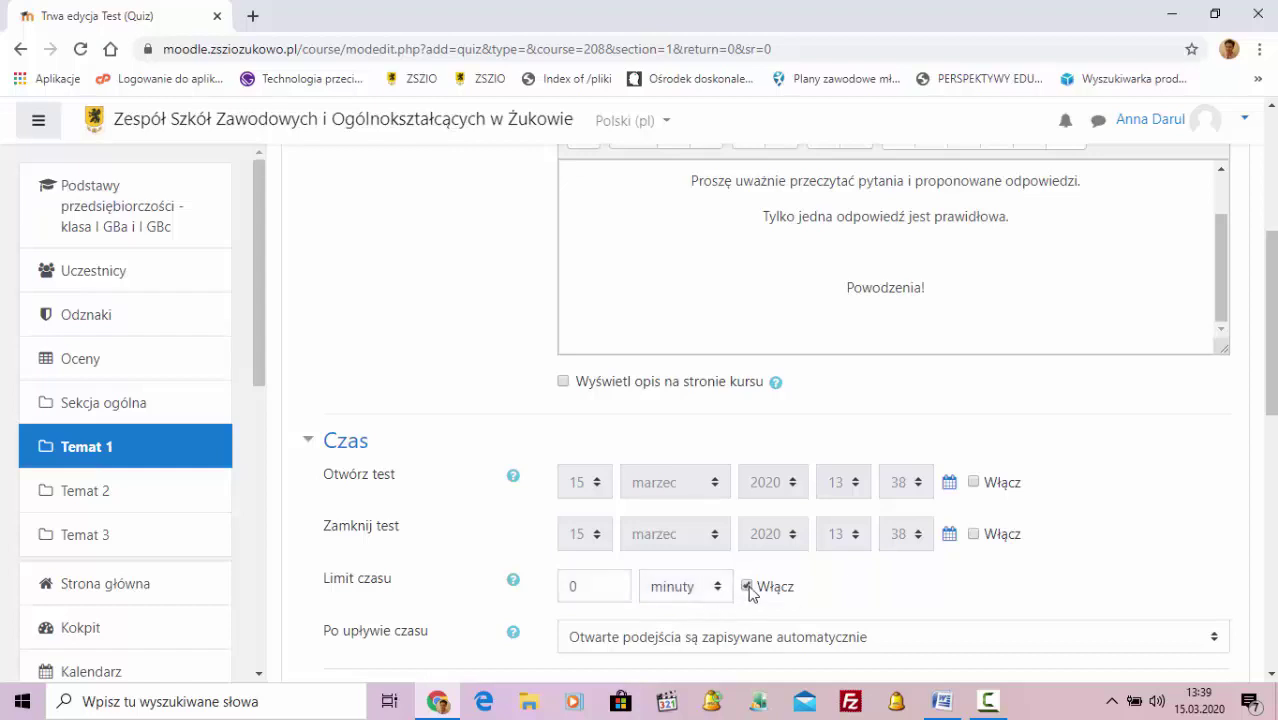
pyautogui.doubleClick(593, 584)
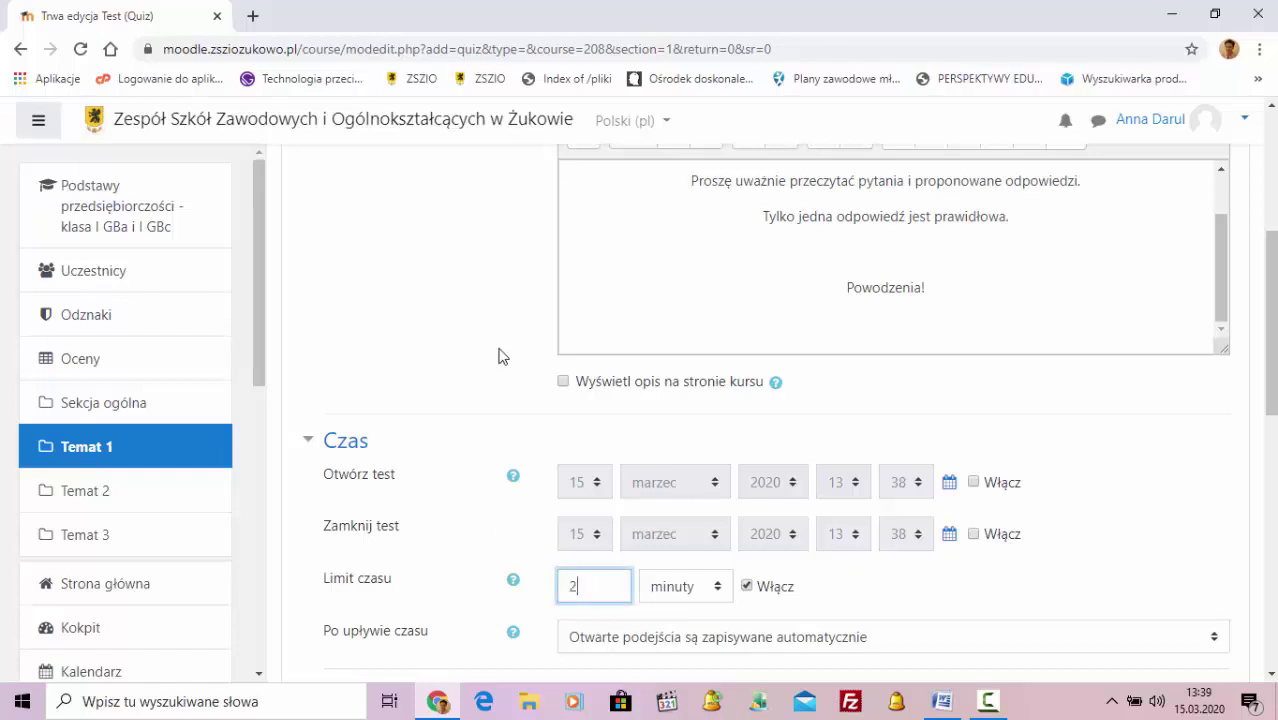
pyautogui.write('20')
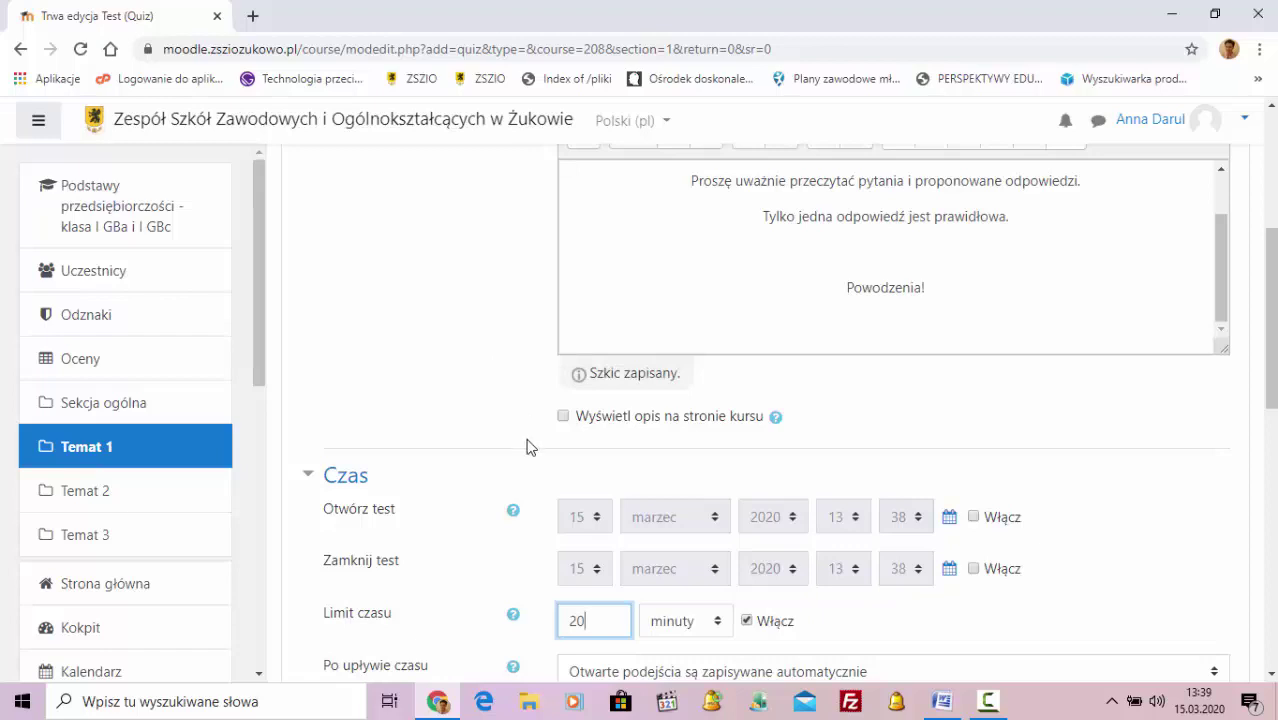
pyautogui.scroll(-2, 558, 468)
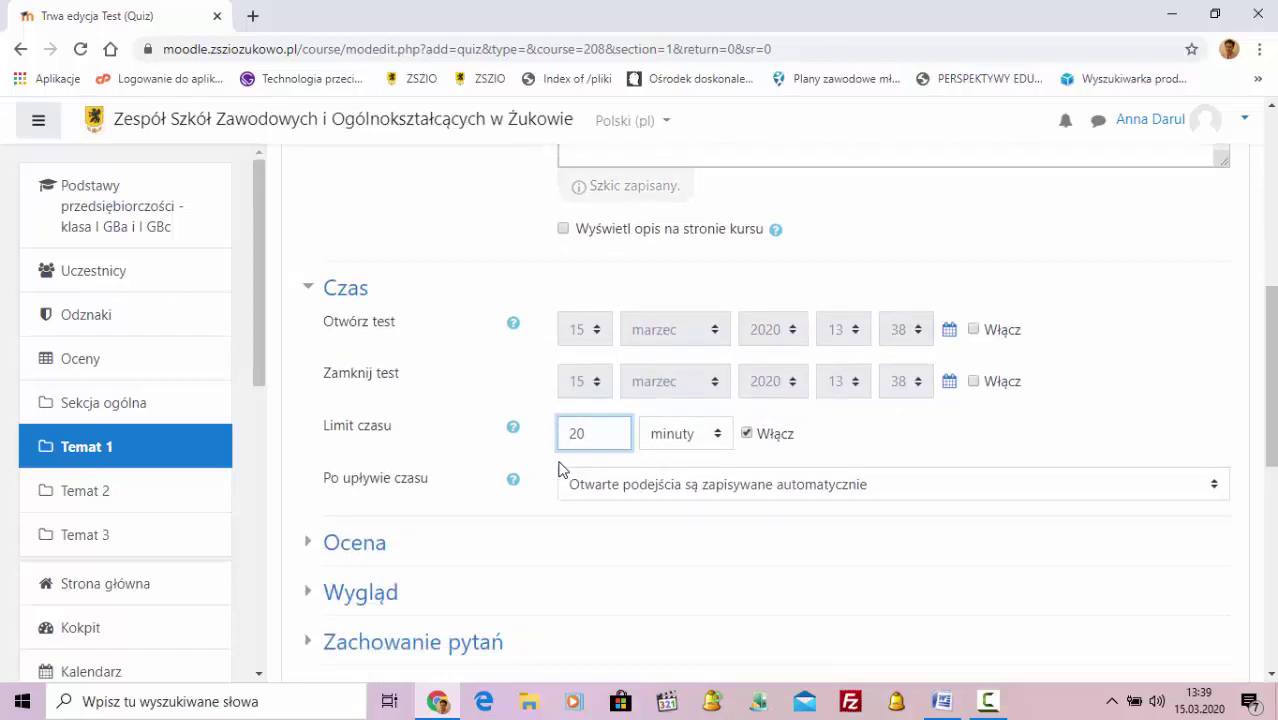
# - Set the number of available attempts (Dostępne podejścia) to 2 in the Ocena settings
pyautogui.scroll(-1, 558, 468)
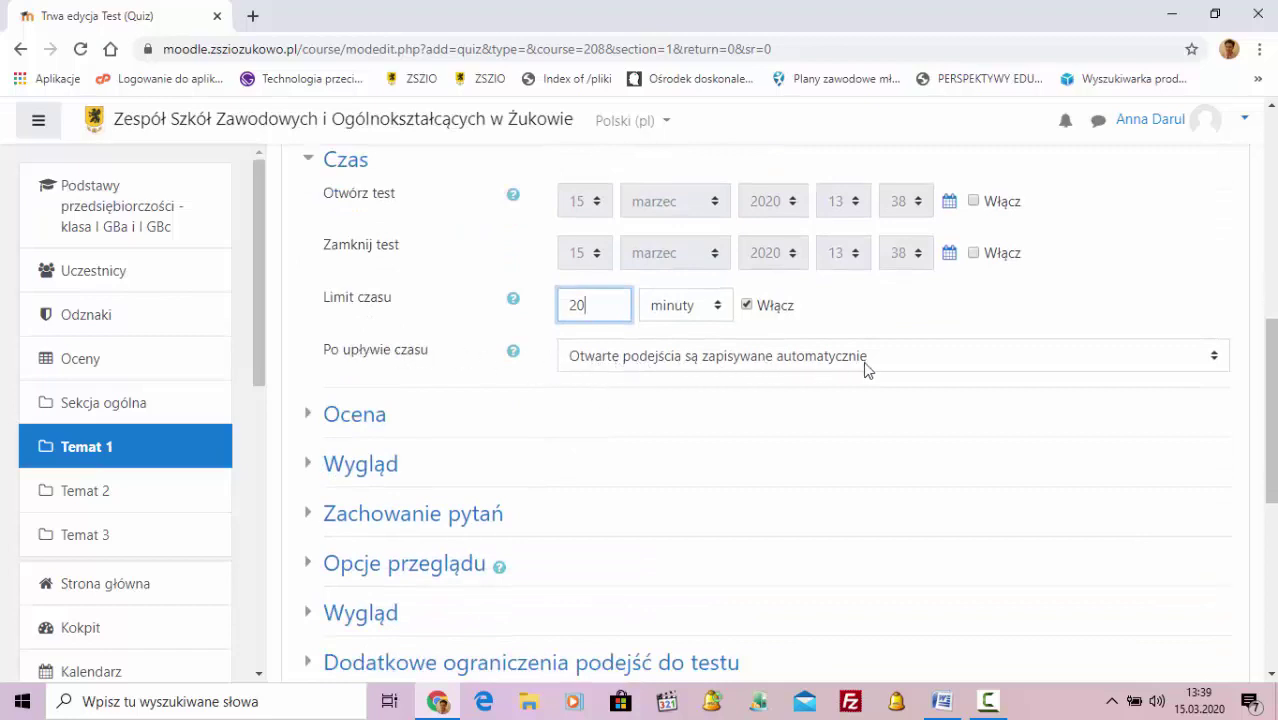
pyautogui.click(336, 424)
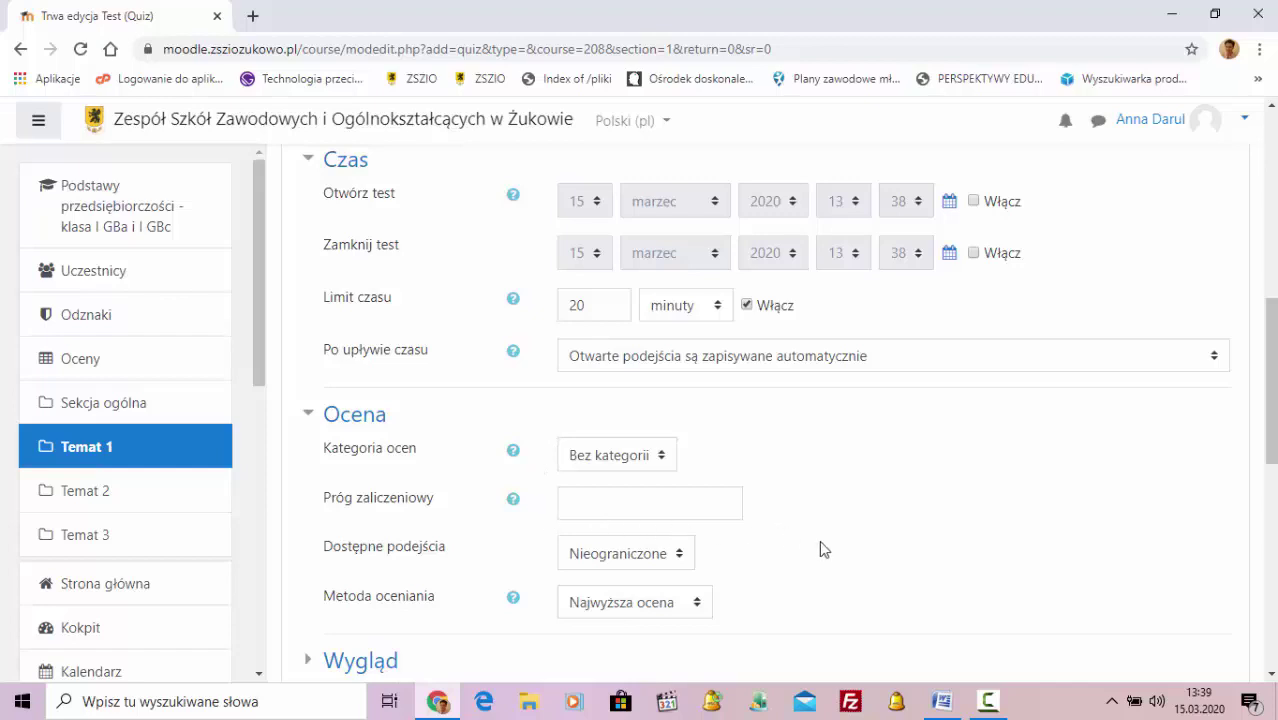
pyautogui.click(641, 564)
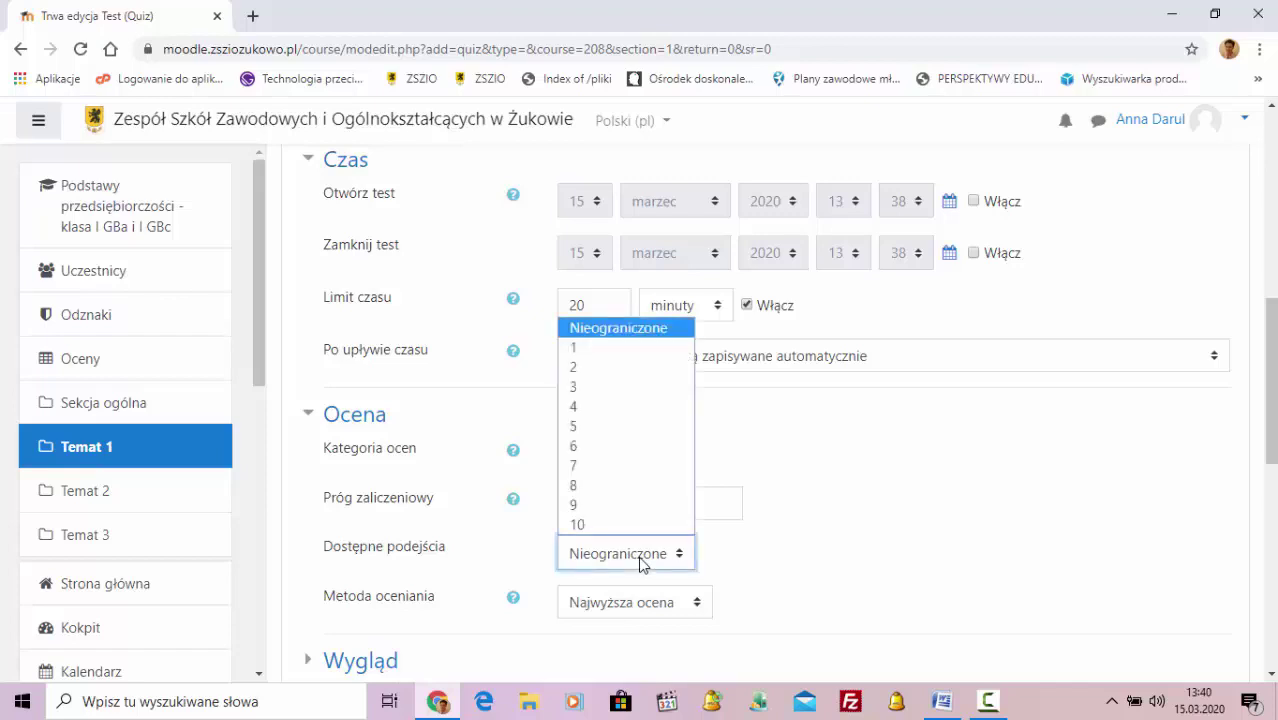
pyautogui.click(622, 368)
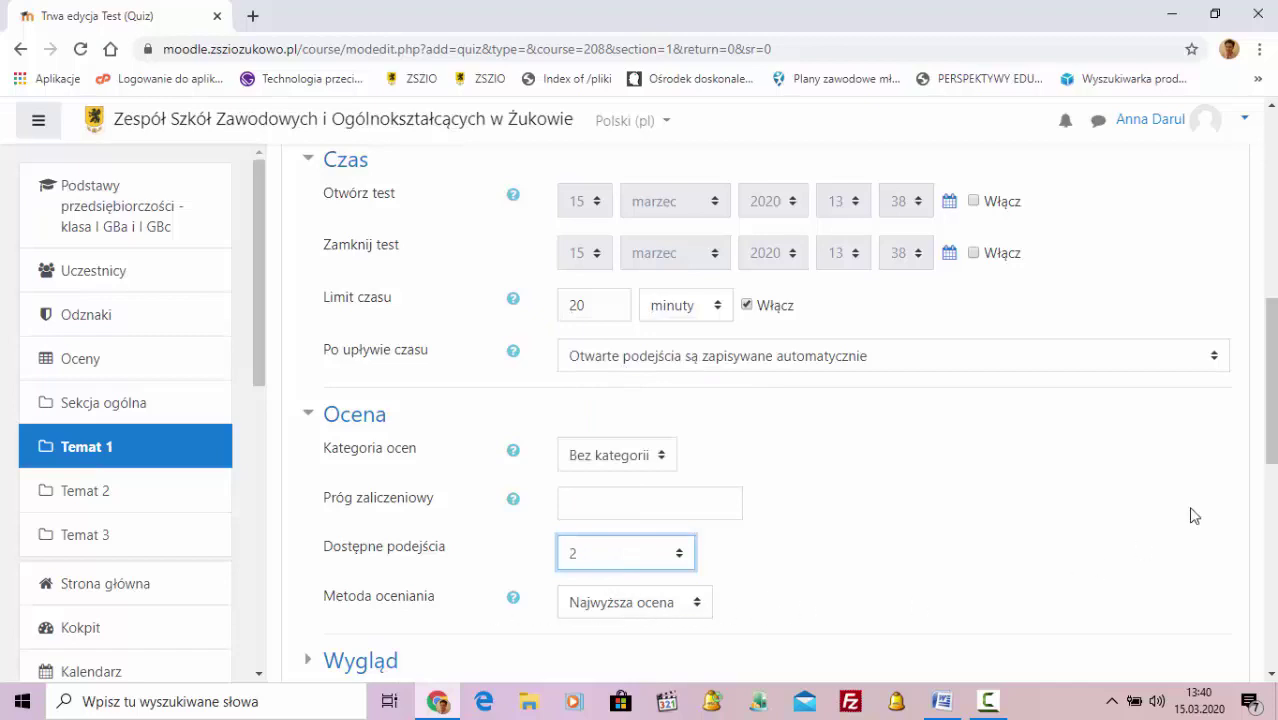
# - Look through the new-page options in the quiz layout settings, keeping Każde pytanie
pyautogui.scroll(-2, 345, 465)
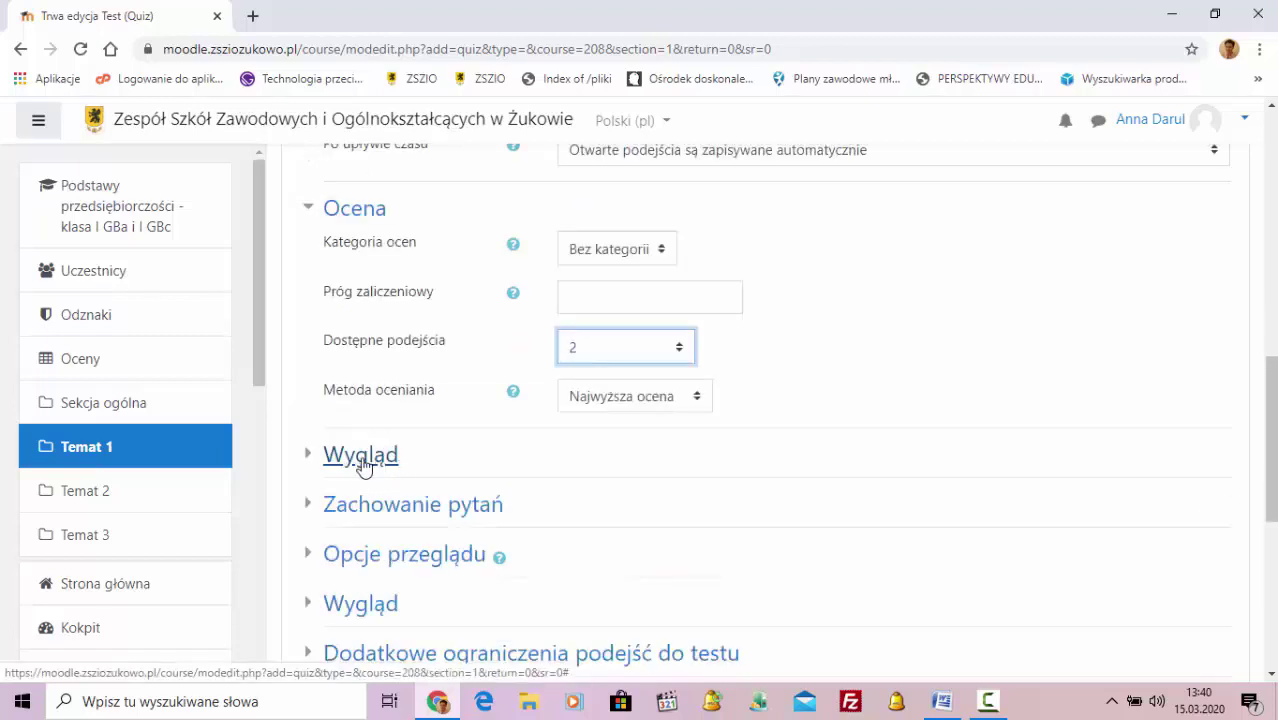
pyautogui.click(348, 457)
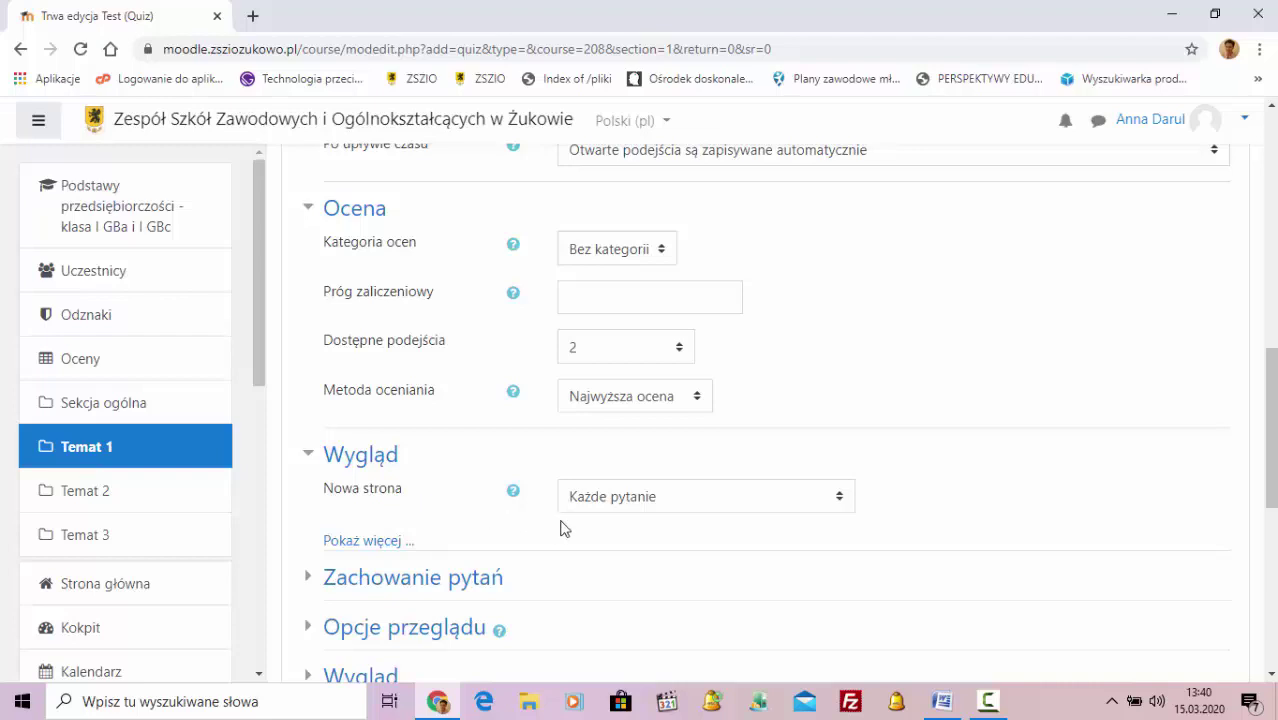
pyautogui.click(692, 508)
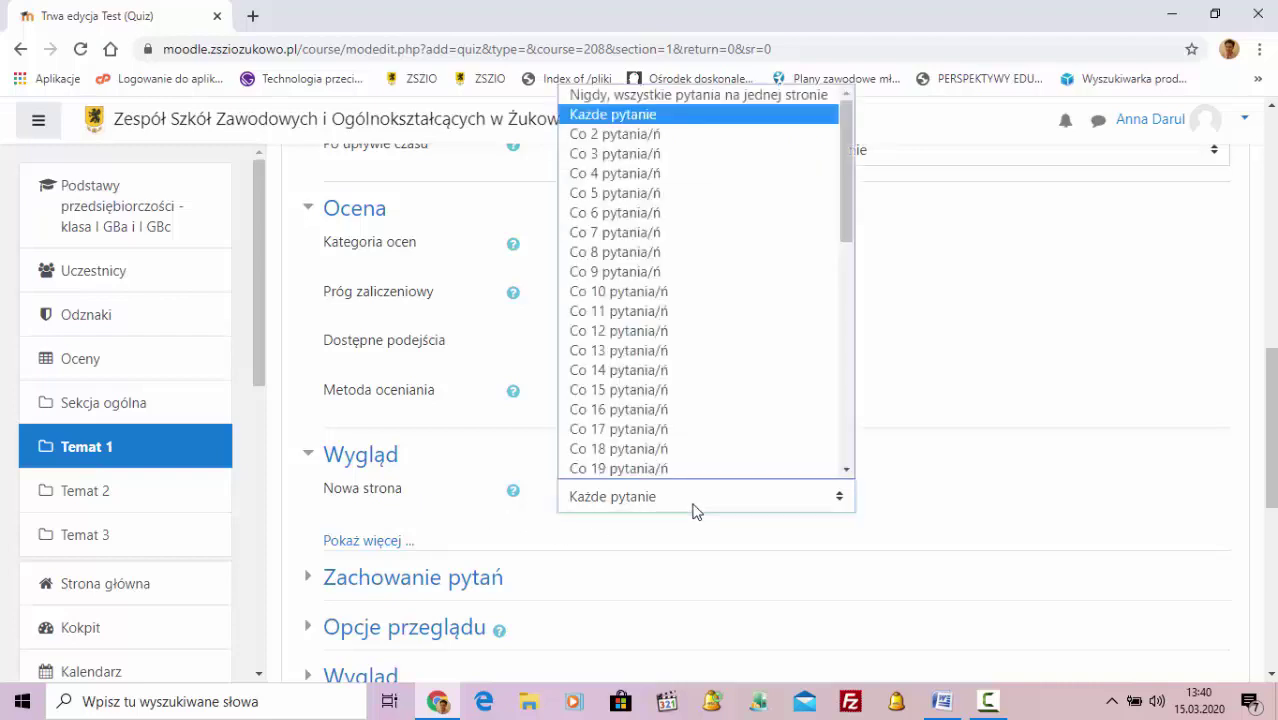
pyautogui.click(693, 508)
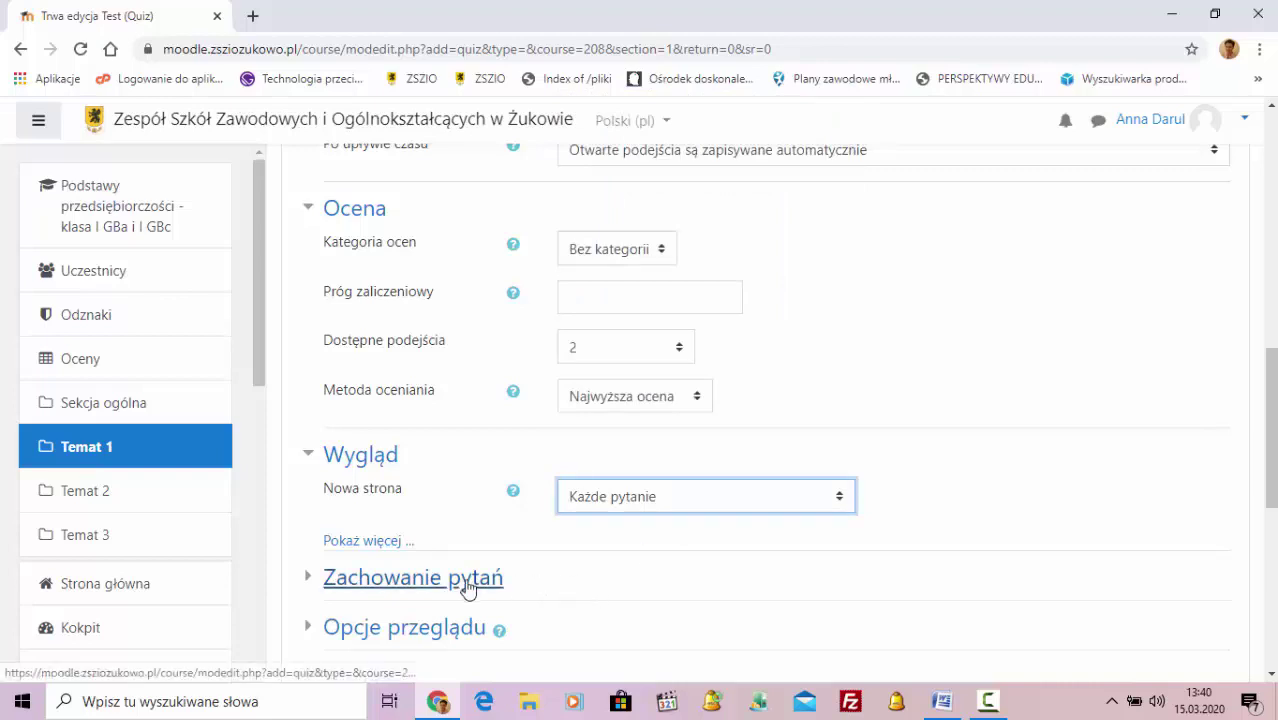
# - Examine the quiz's review options, appearance settings, and additional attempt restrictions
pyautogui.scroll(-1, 468, 588)
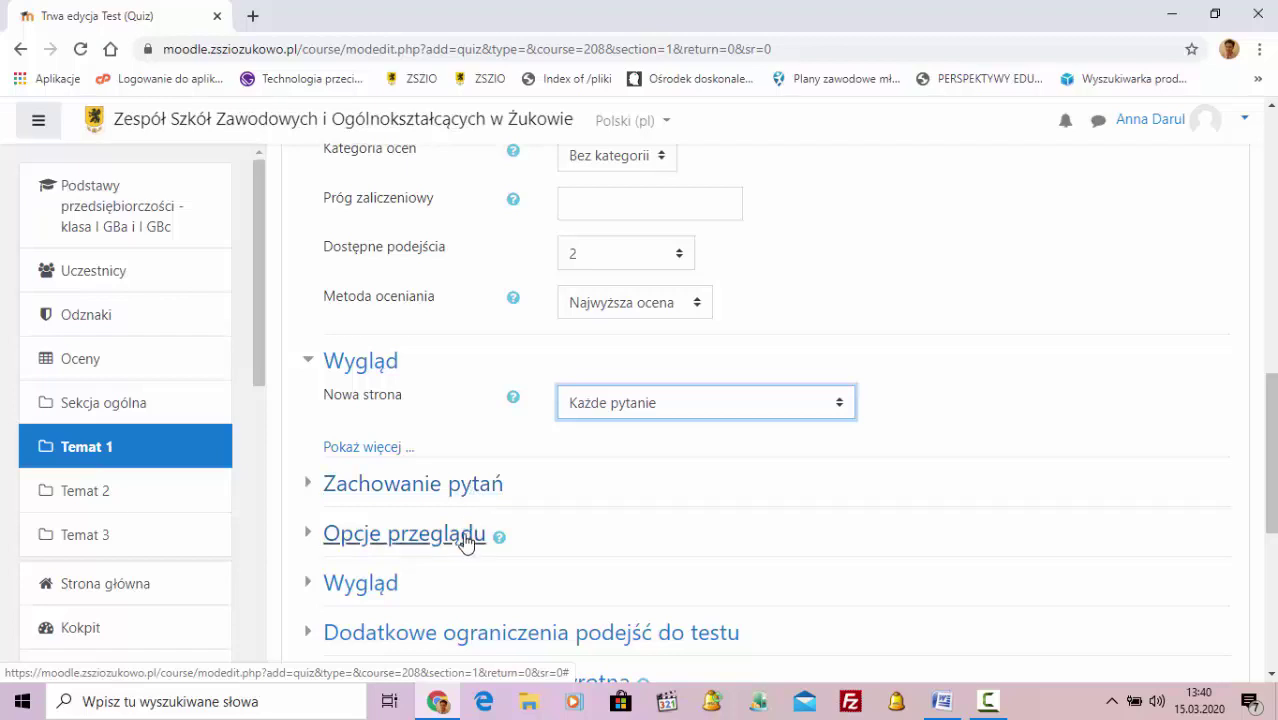
pyautogui.click(465, 543)
pyautogui.scroll(-3, 465, 541)
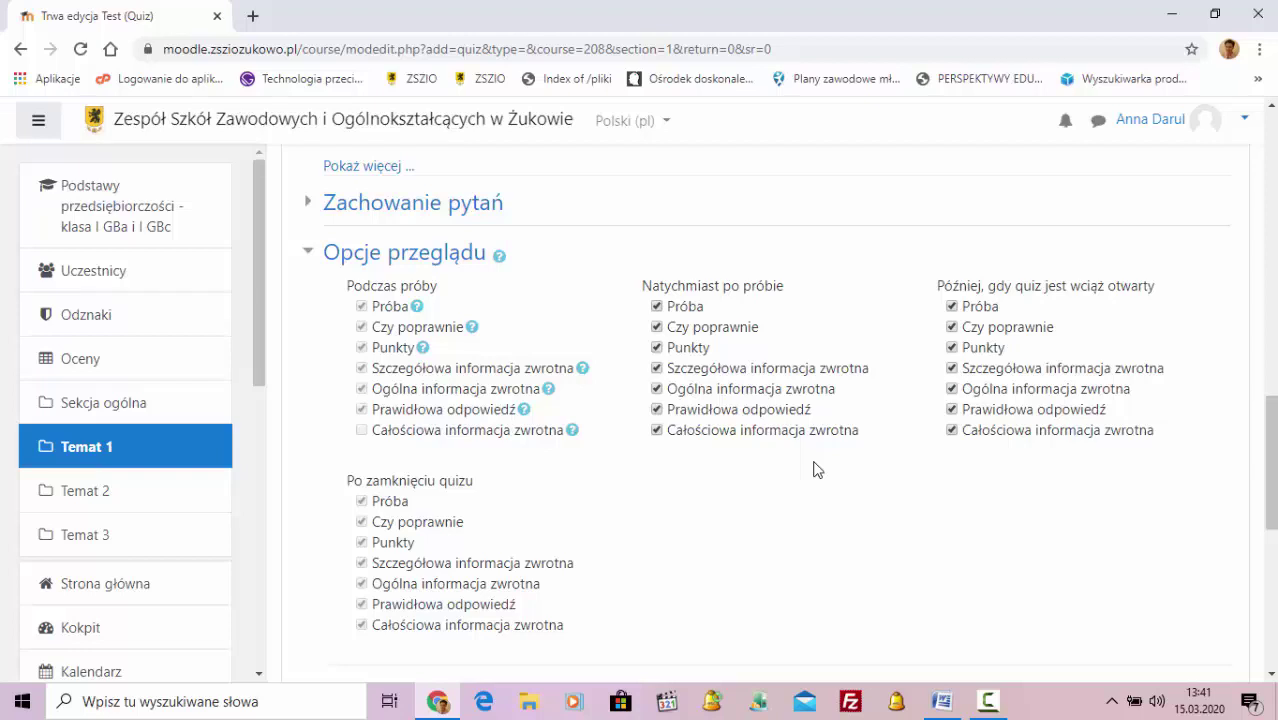
pyautogui.scroll(-3, 815, 470)
pyautogui.click(312, 411)
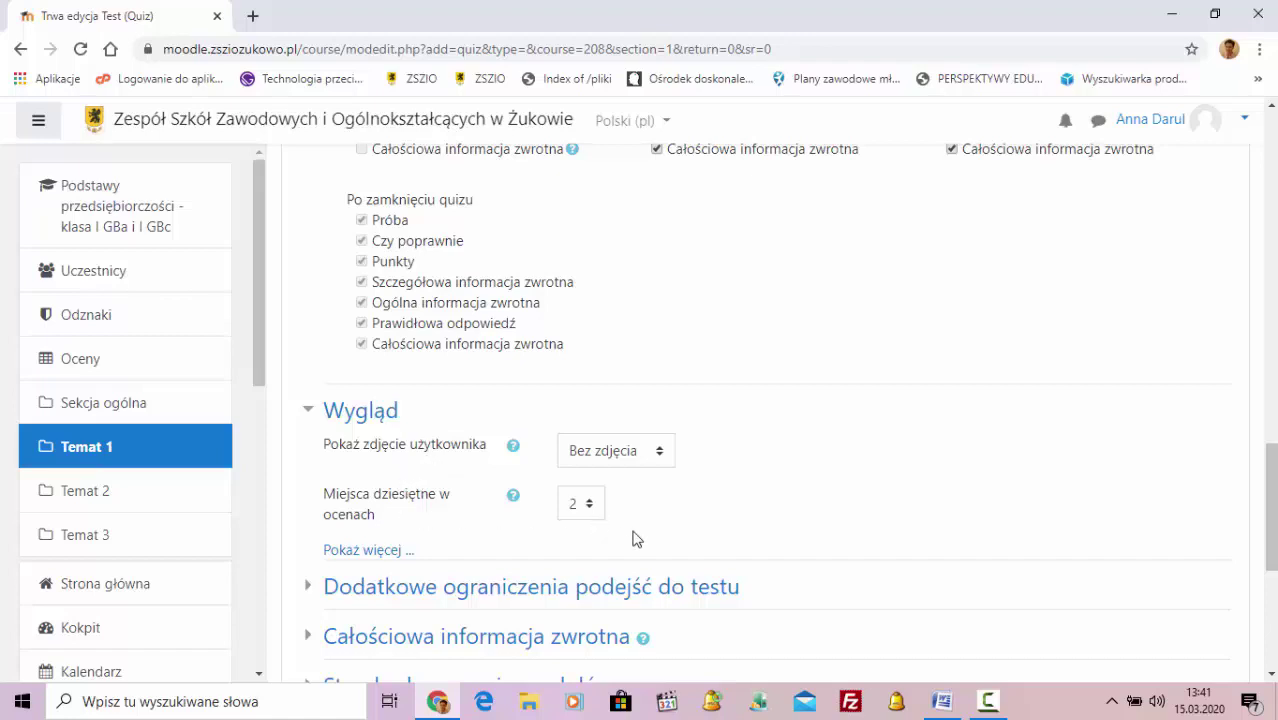
pyautogui.scroll(-2, 632, 539)
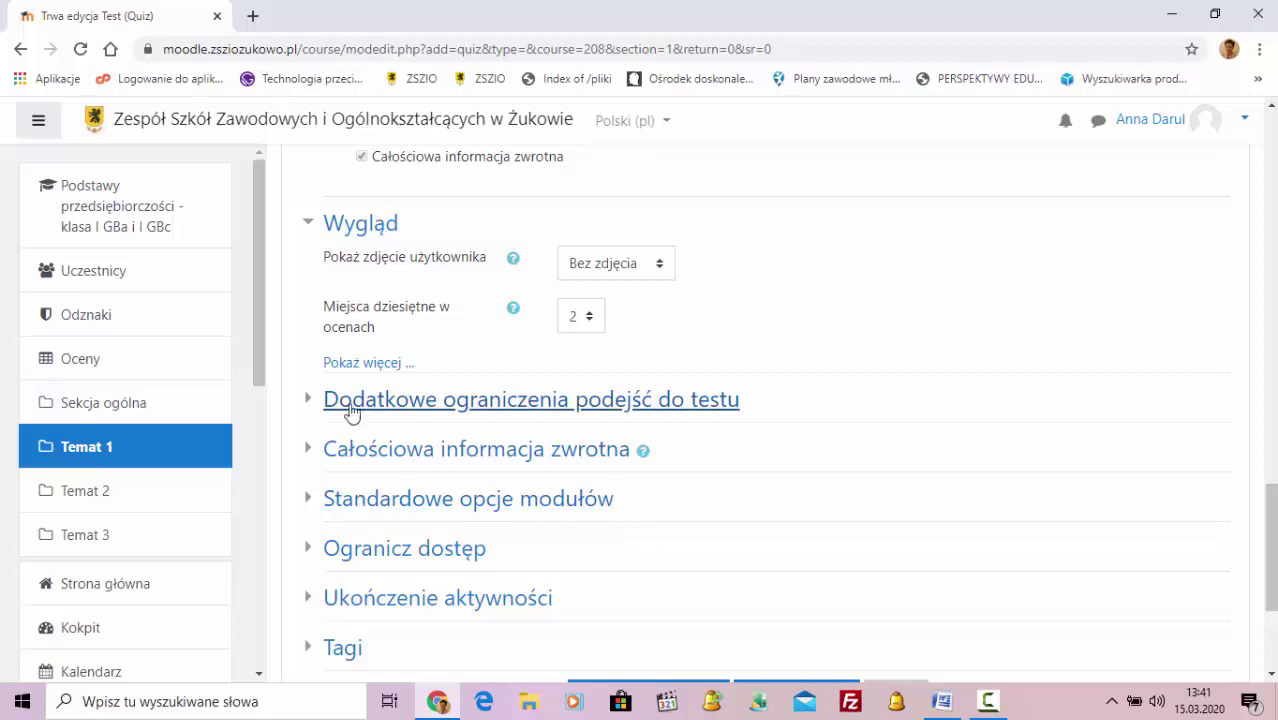
pyautogui.click(340, 405)
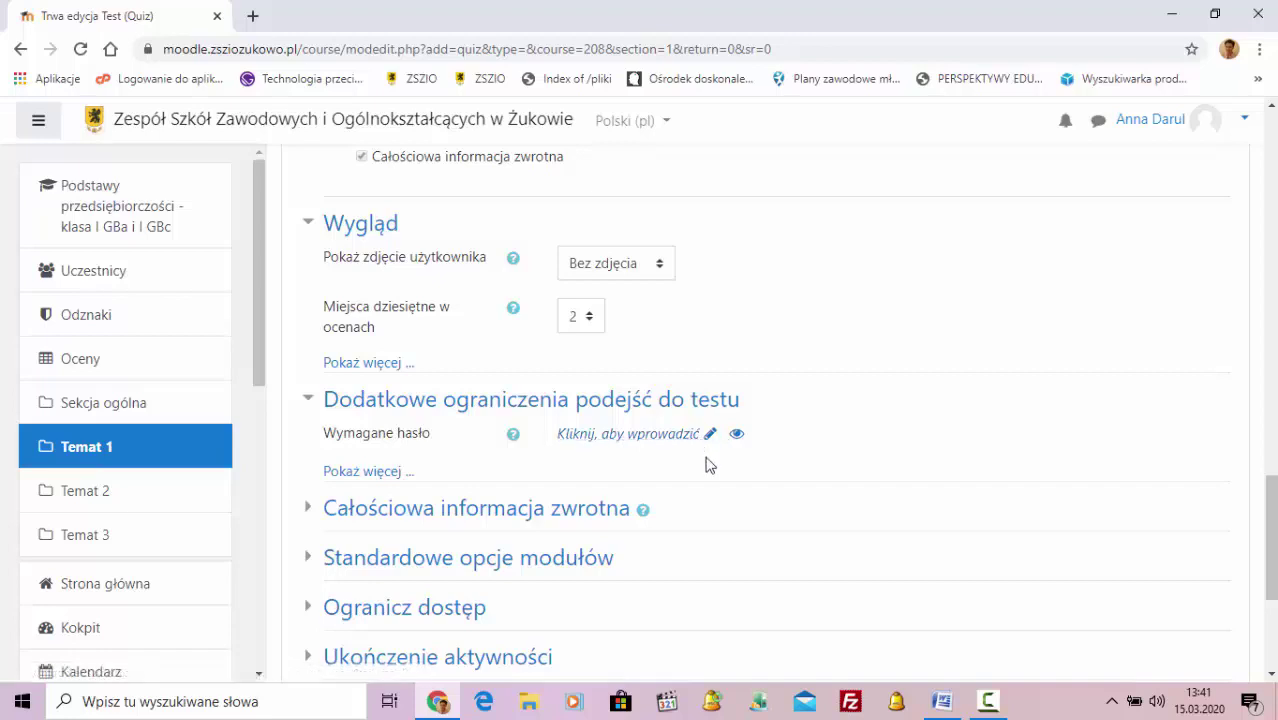
pyautogui.scroll(-3, 747, 473)
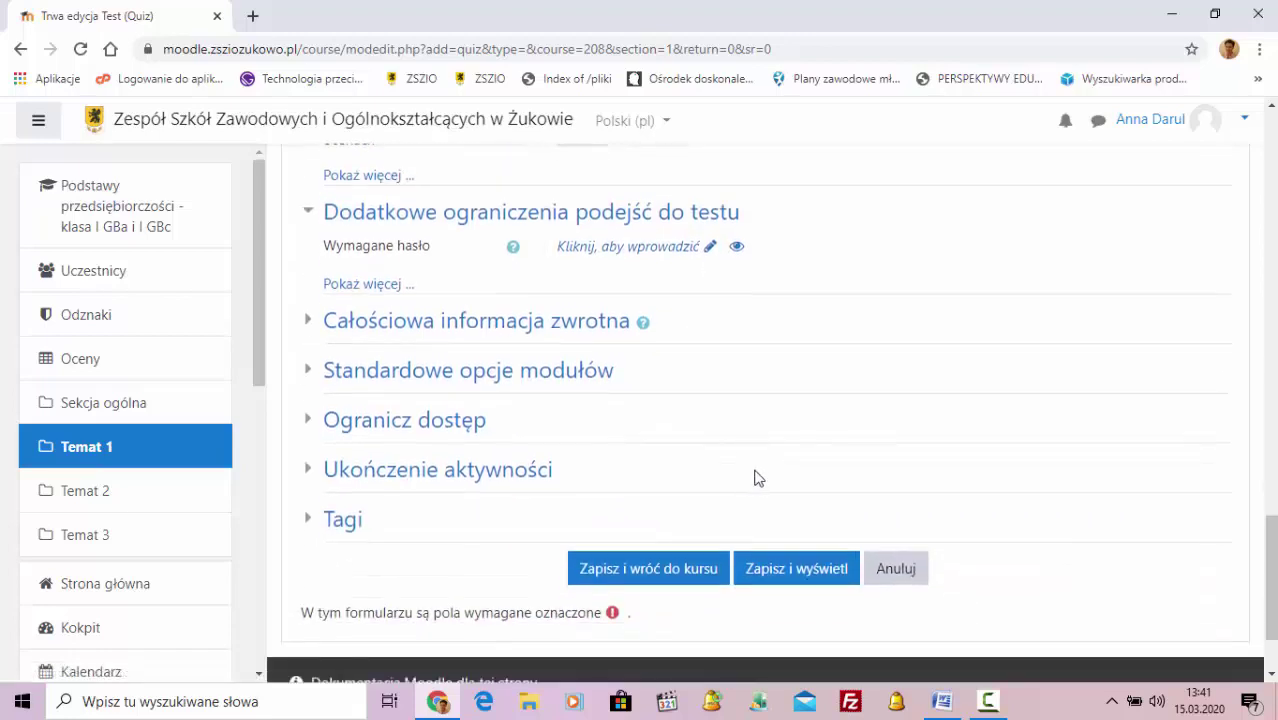
# - Look through the access restriction types available for the quiz without adding one
pyautogui.click(418, 428)
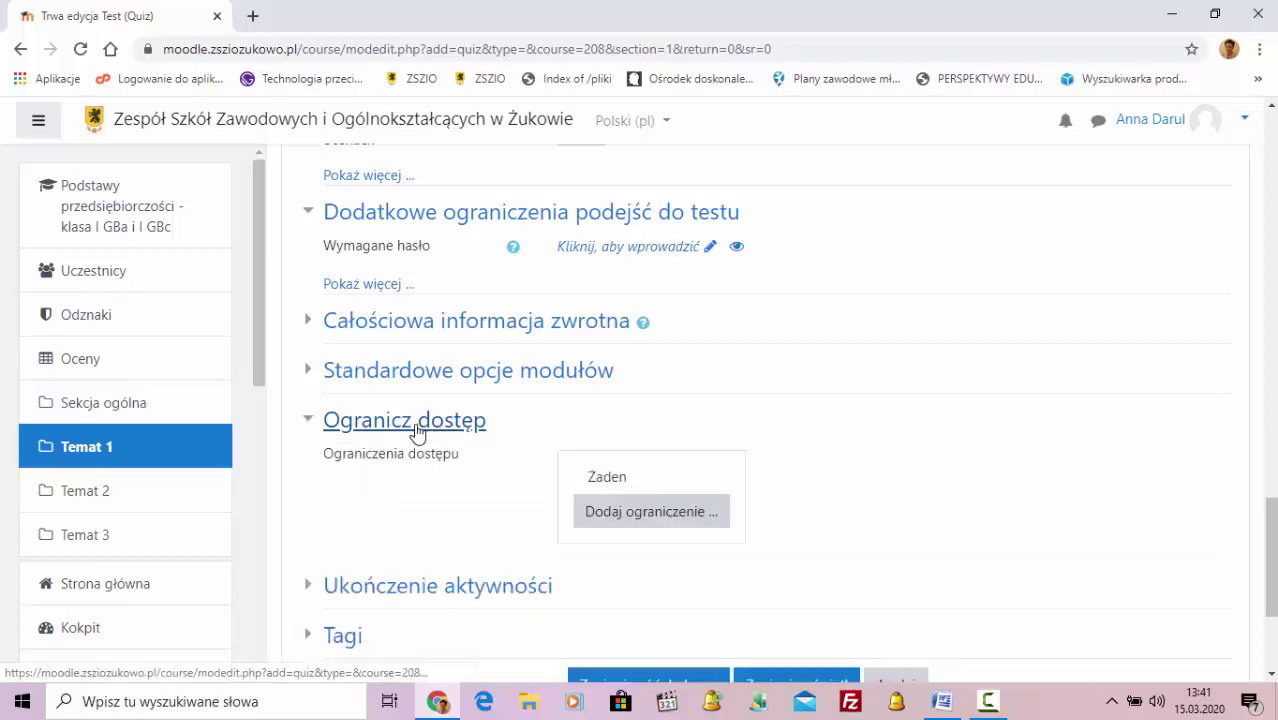
pyautogui.click(643, 520)
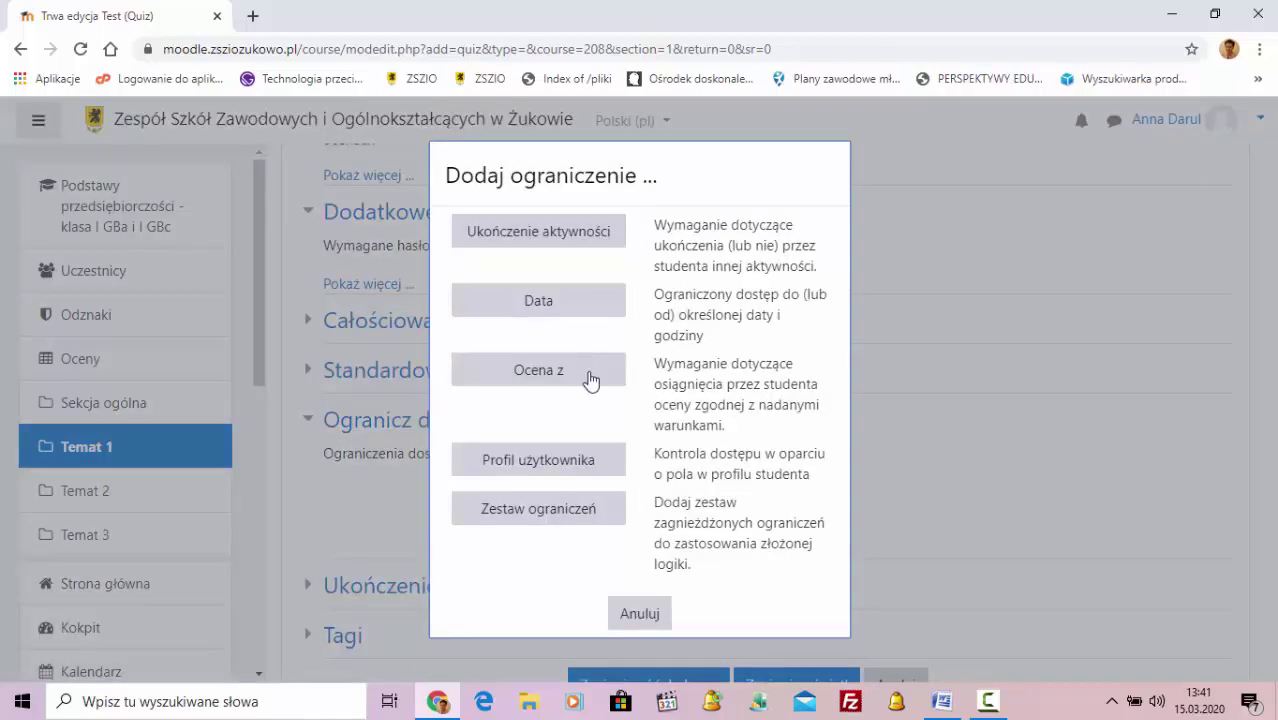
pyautogui.click(648, 613)
# - Save the quiz settings, returning to the course, and open Test 1 - Sprawdź swoją wiedzę
pyautogui.scroll(-3, 860, 480)
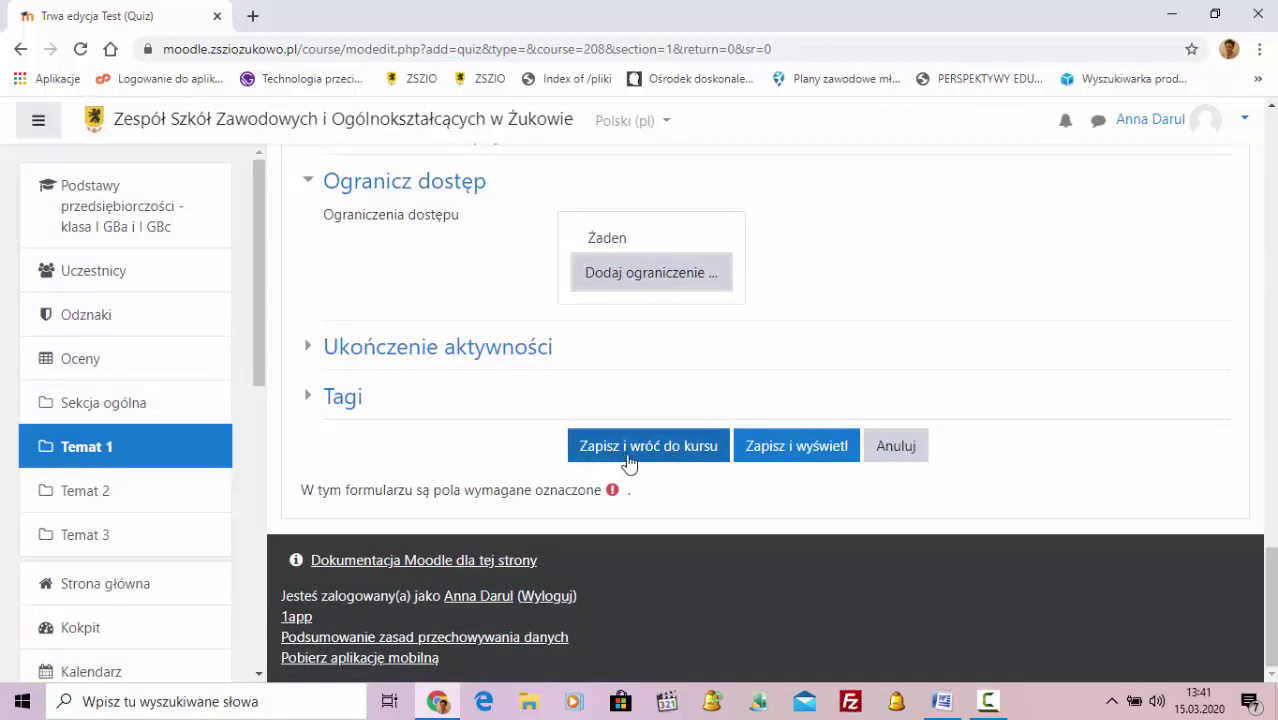
pyautogui.click(648, 446)
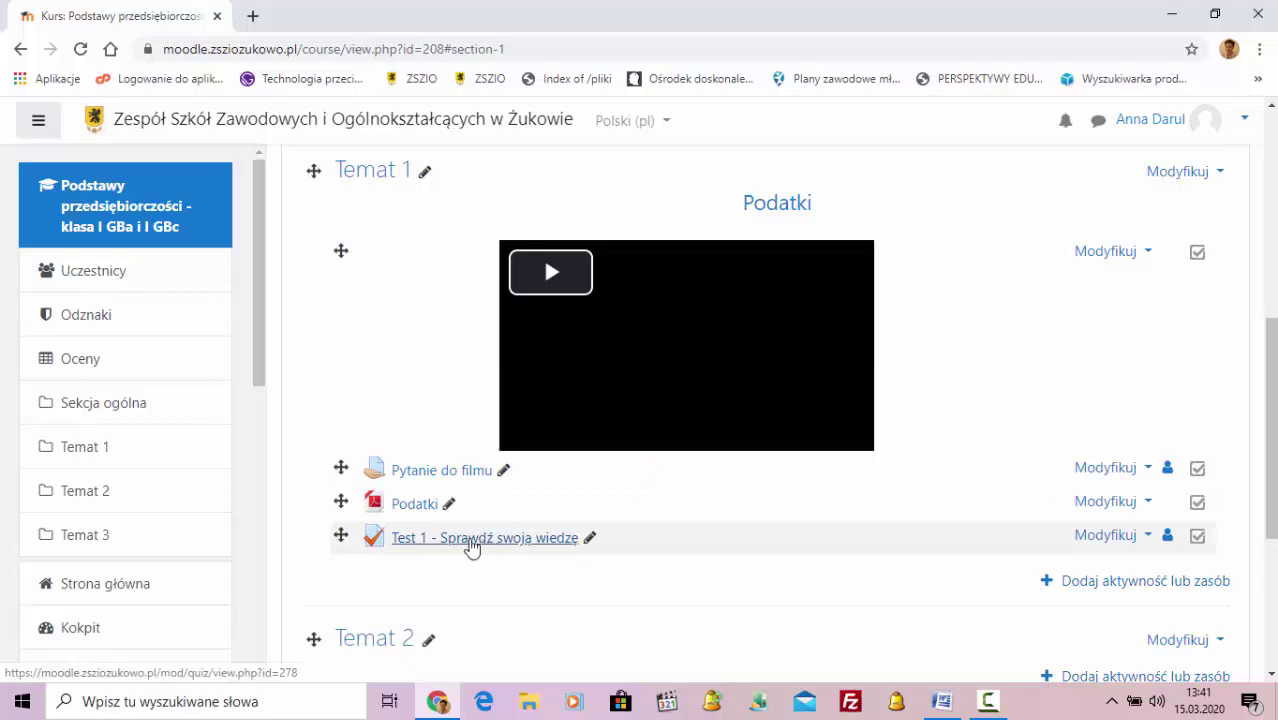
pyautogui.click(471, 547)
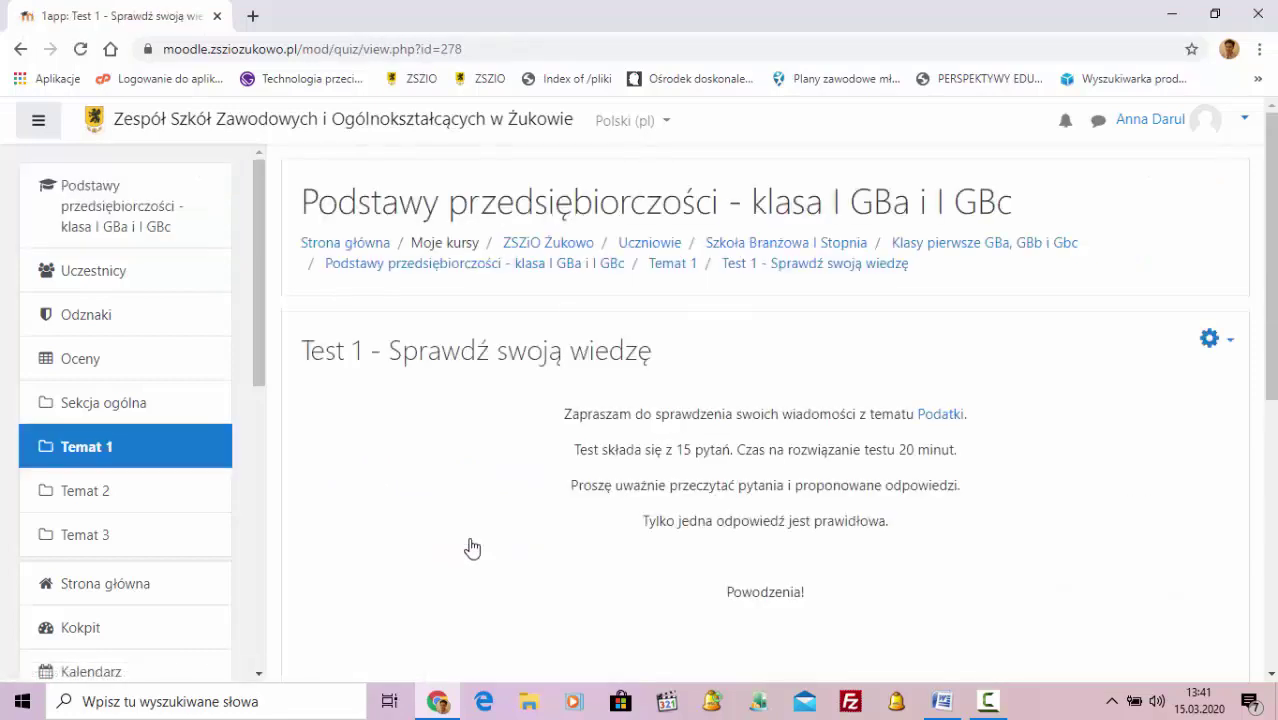
# - Open the question bank (Baza pytań) for Test 1 - Sprawdź swoją wiedzę
pyautogui.click(1230, 343)
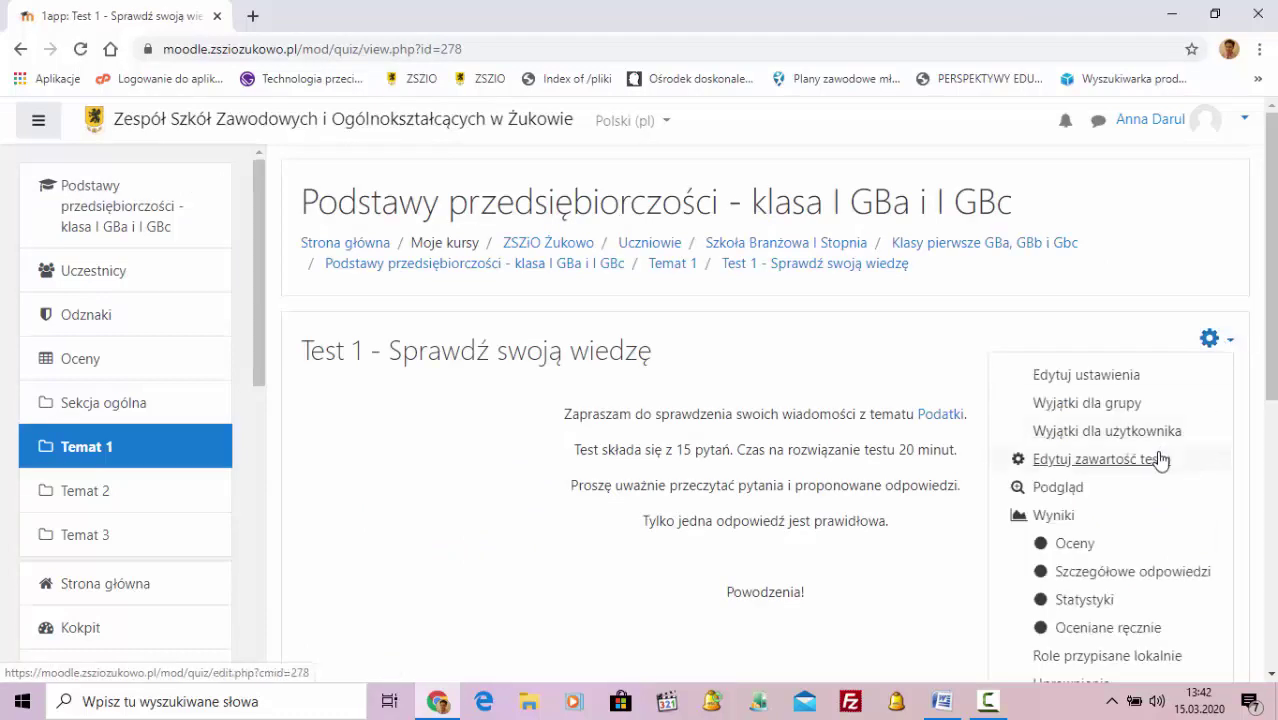
pyautogui.scroll(-2, 1155, 458)
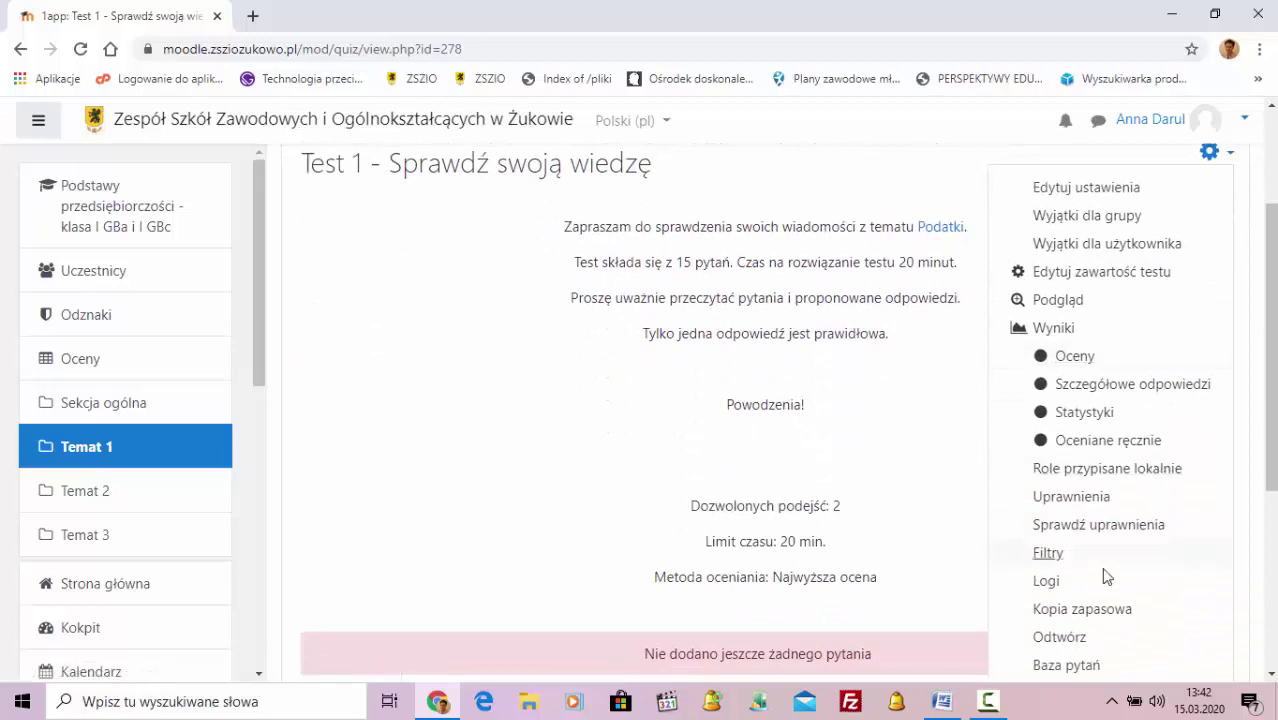
pyautogui.click(1078, 672)
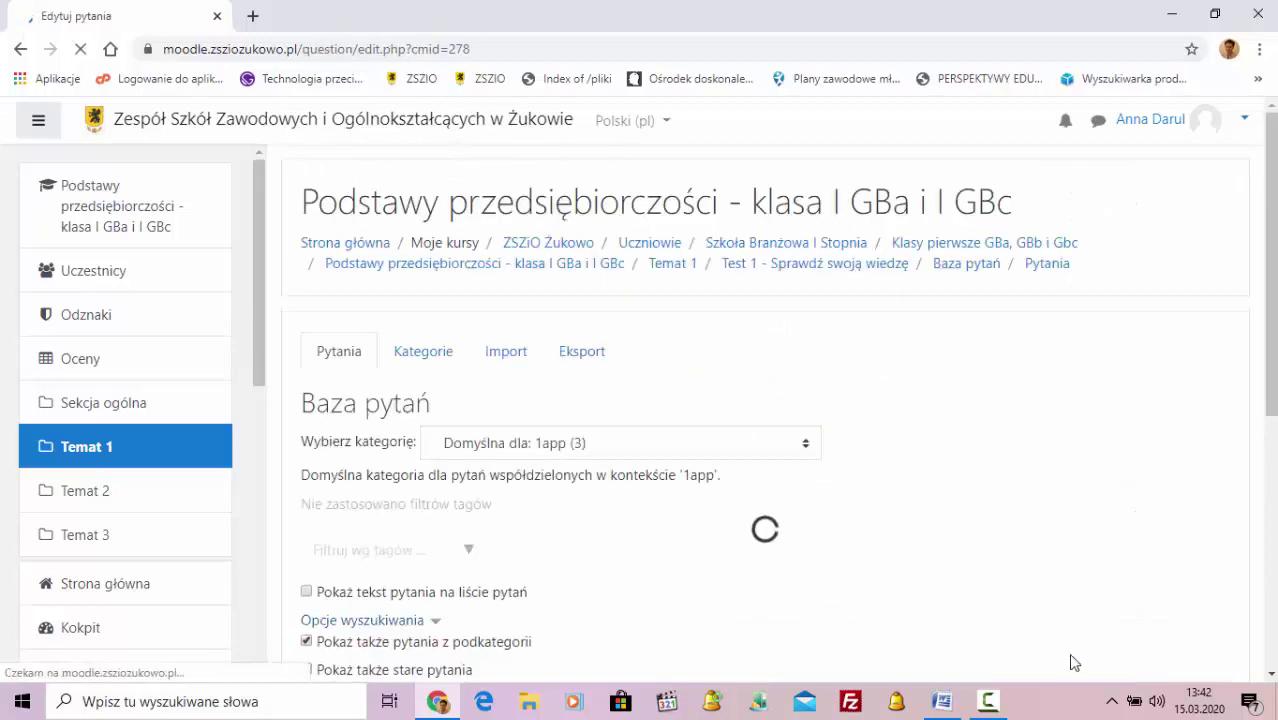
pyautogui.scroll(-3, 975, 477)
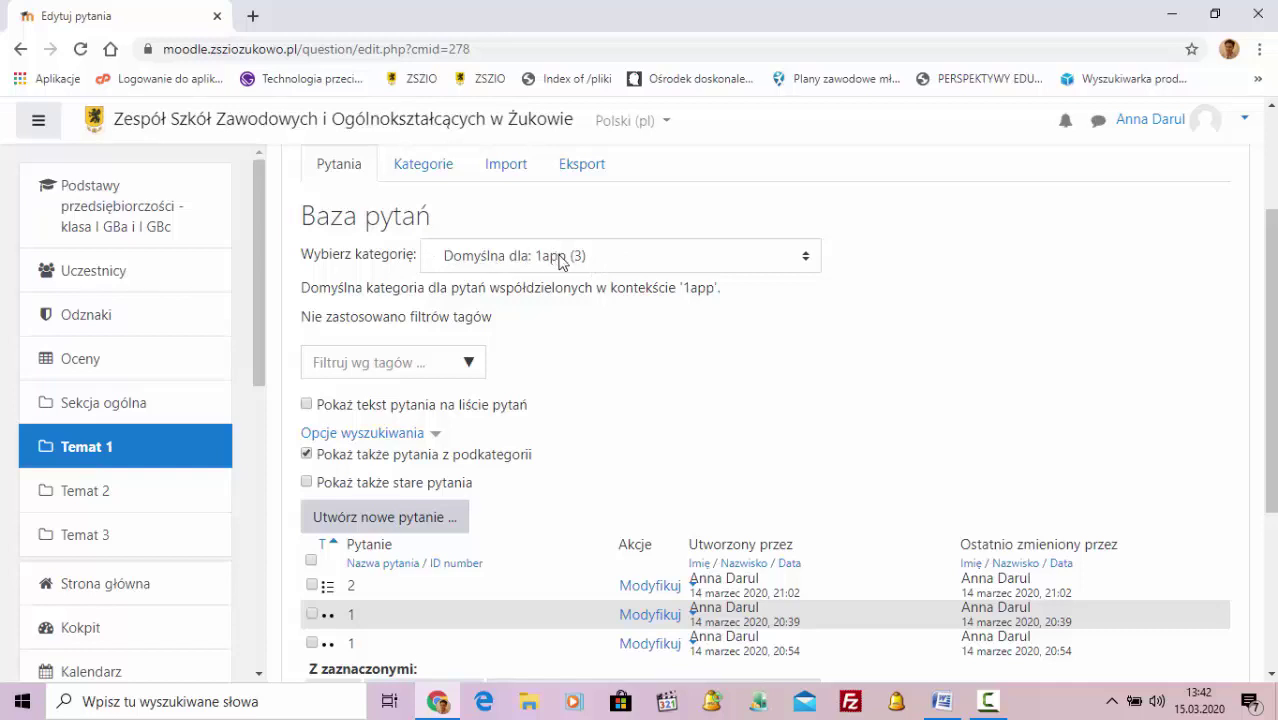
# - Add a question category named Podatki under the parent category Domyślna dla: 1app
pyautogui.click(425, 168)
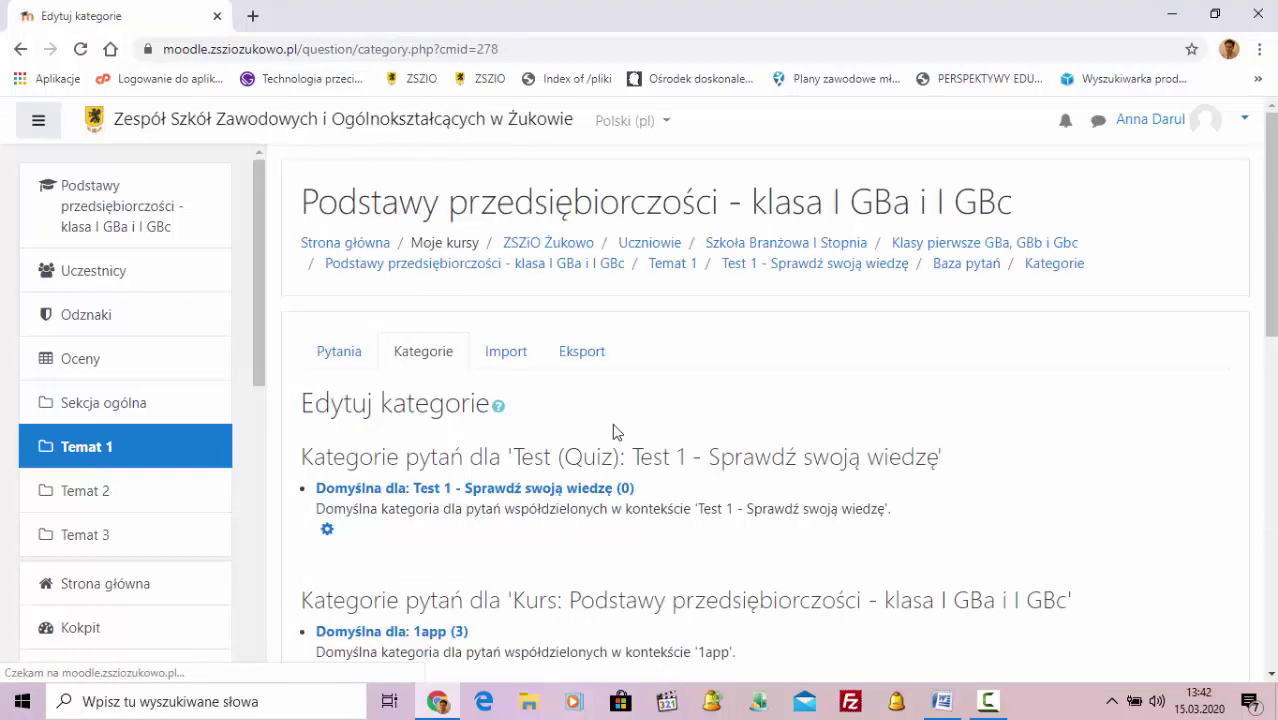
pyautogui.scroll(-4, 592, 428)
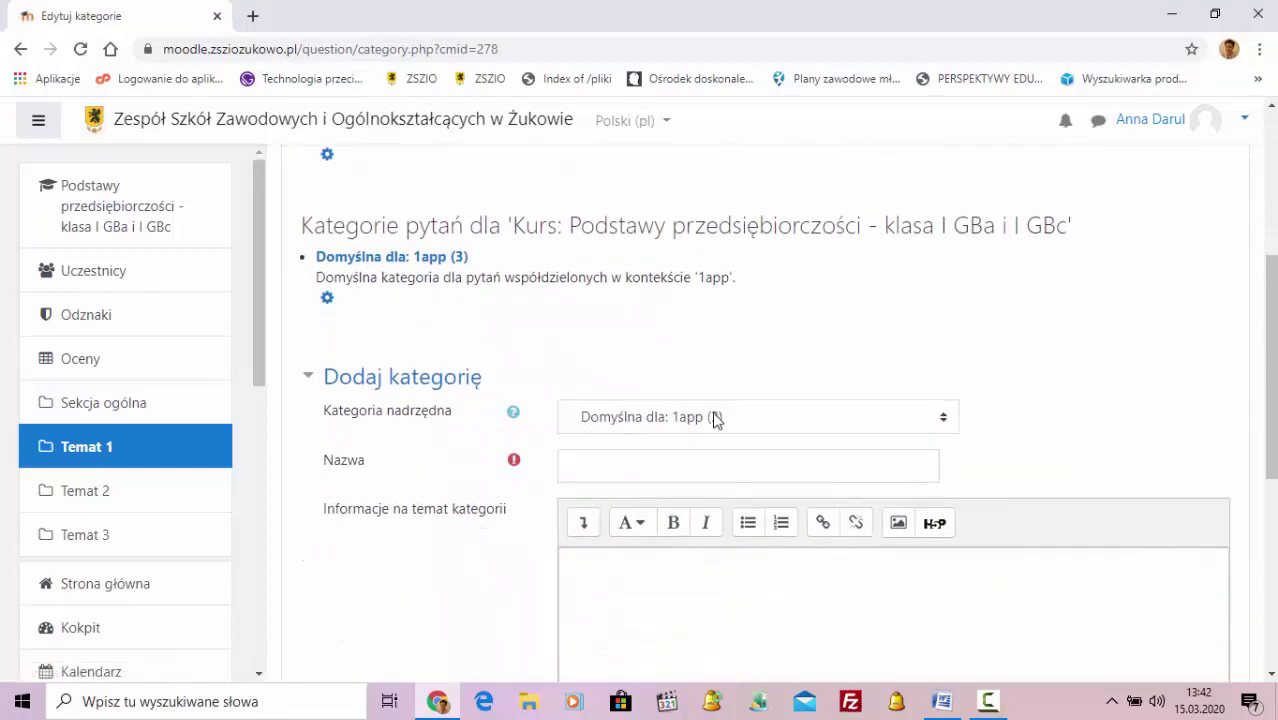
pyautogui.click(633, 461)
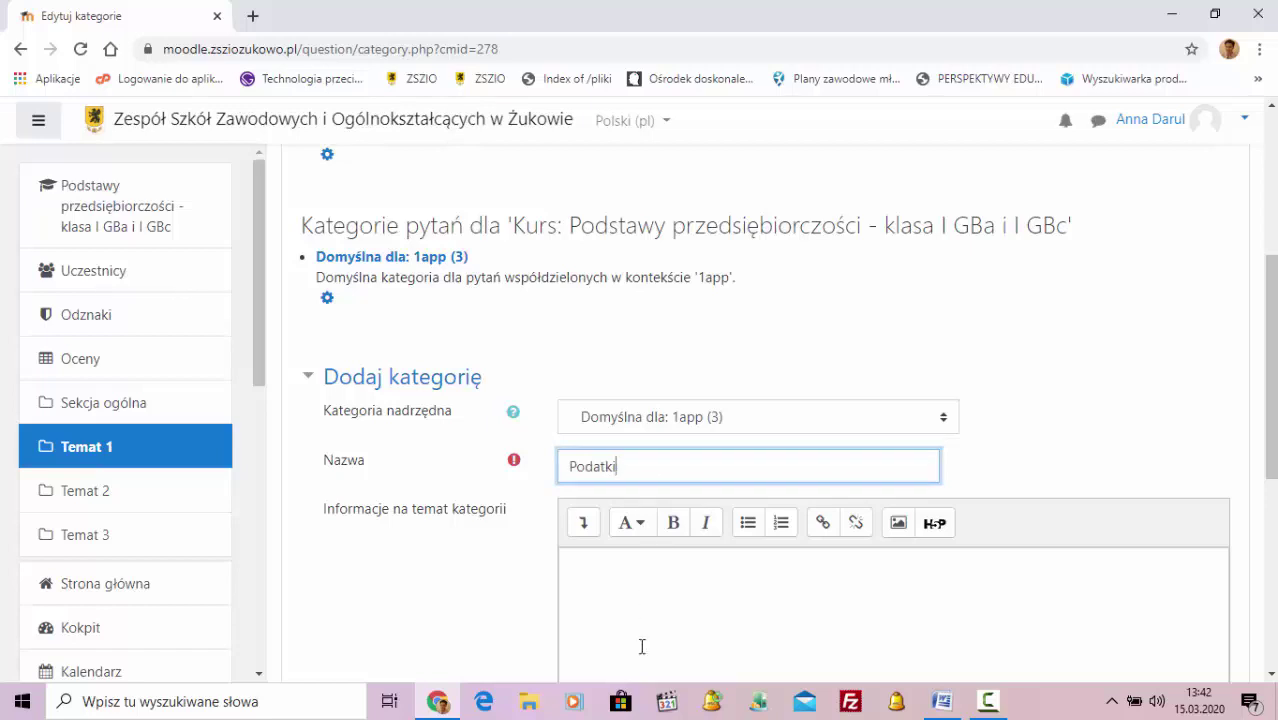
pyautogui.scroll(-2, 678, 560)
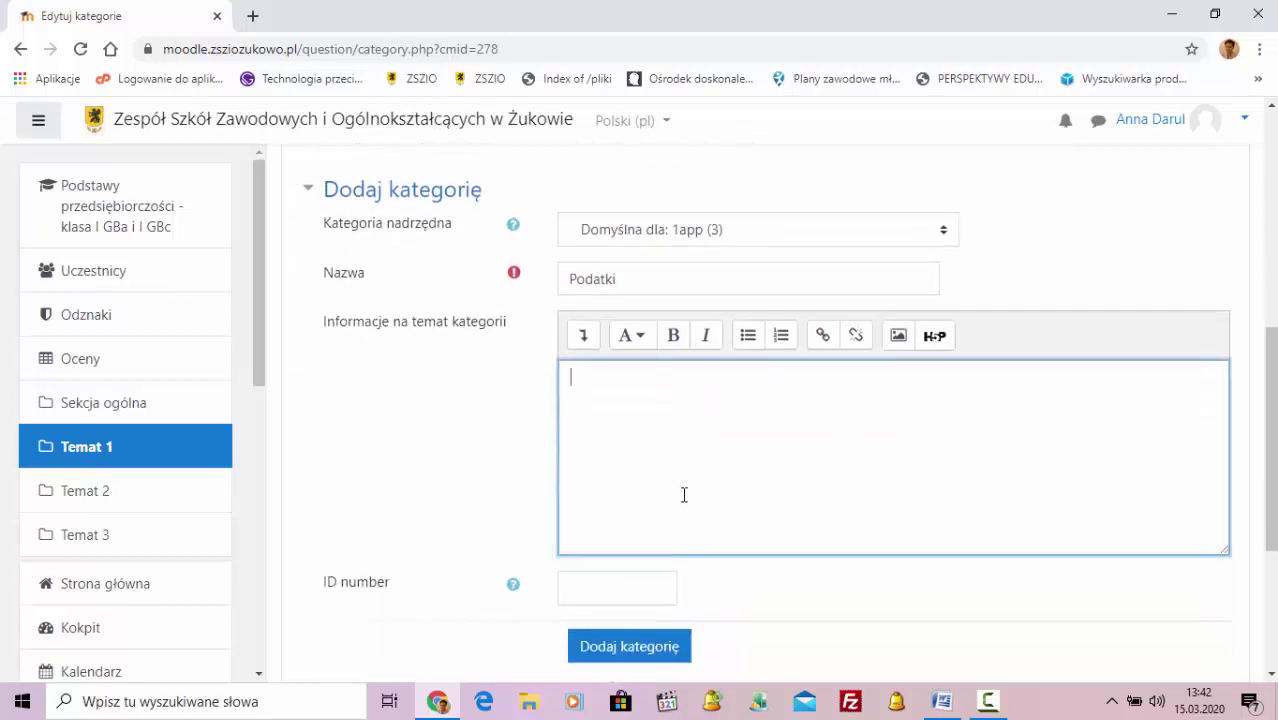
pyautogui.click(619, 648)
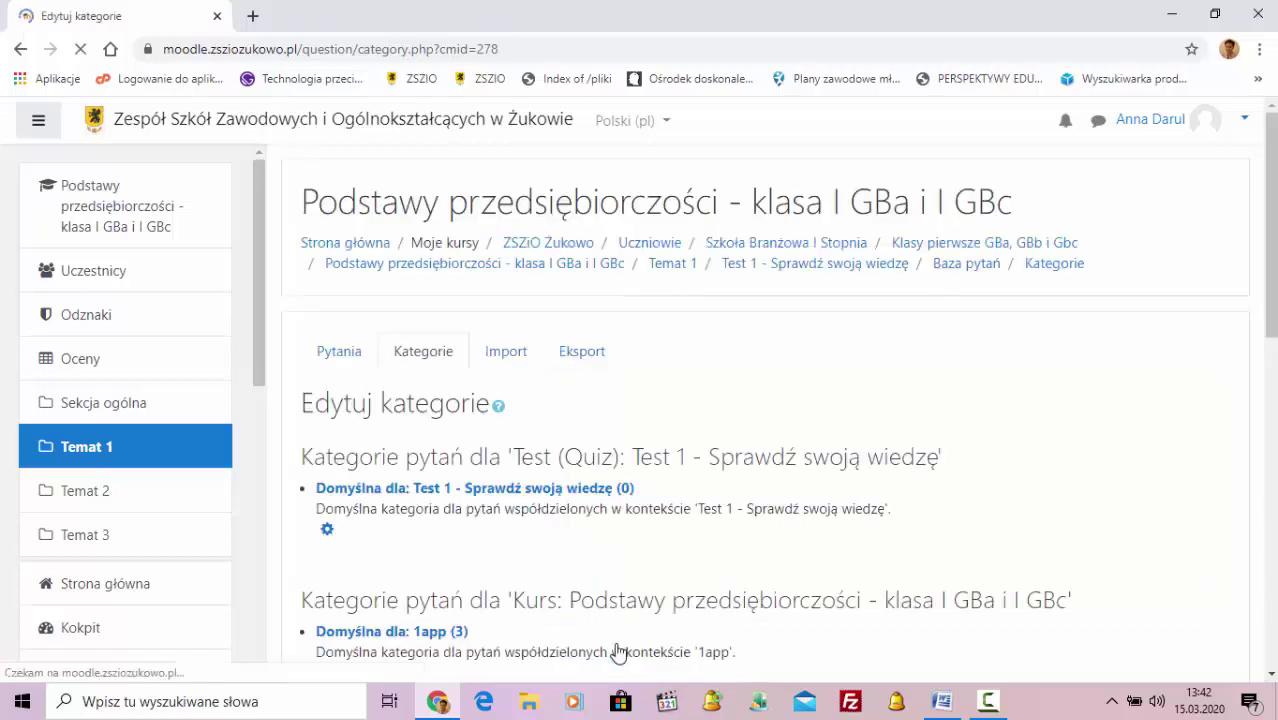
# - Start a question import from file and choose Format Aiken as the file format
pyautogui.click(519, 360)
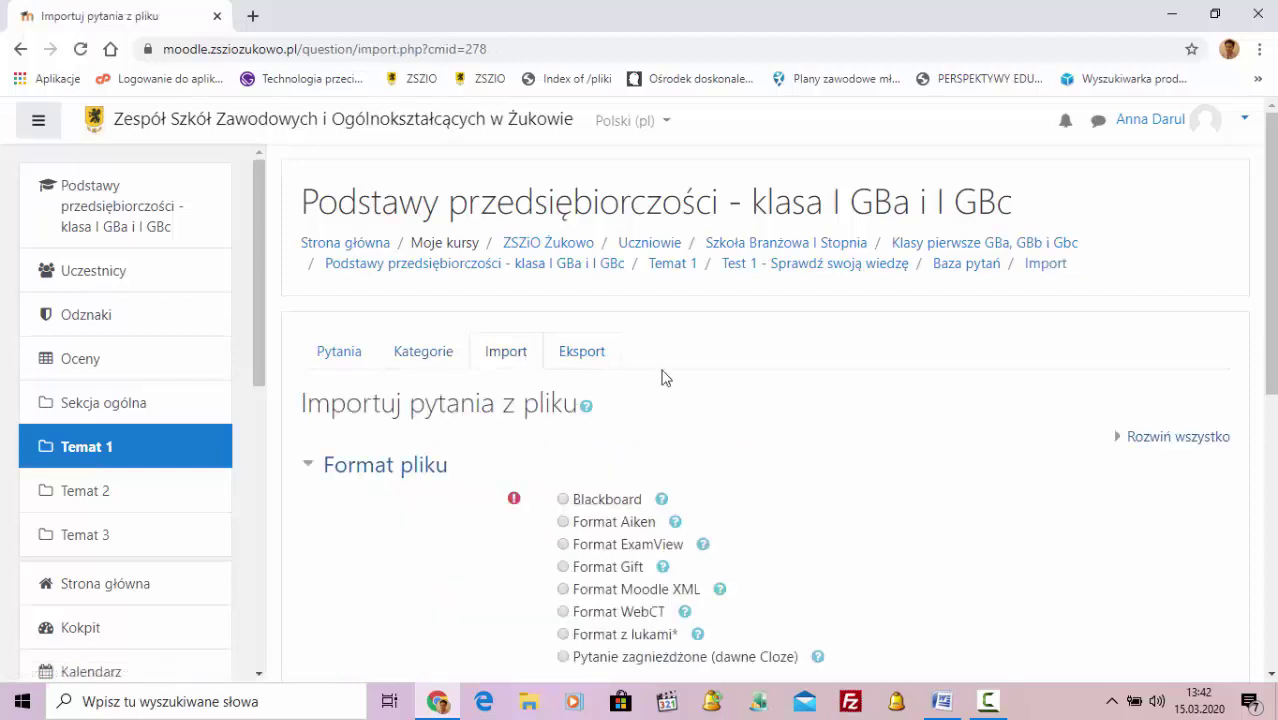
pyautogui.scroll(-3, 836, 457)
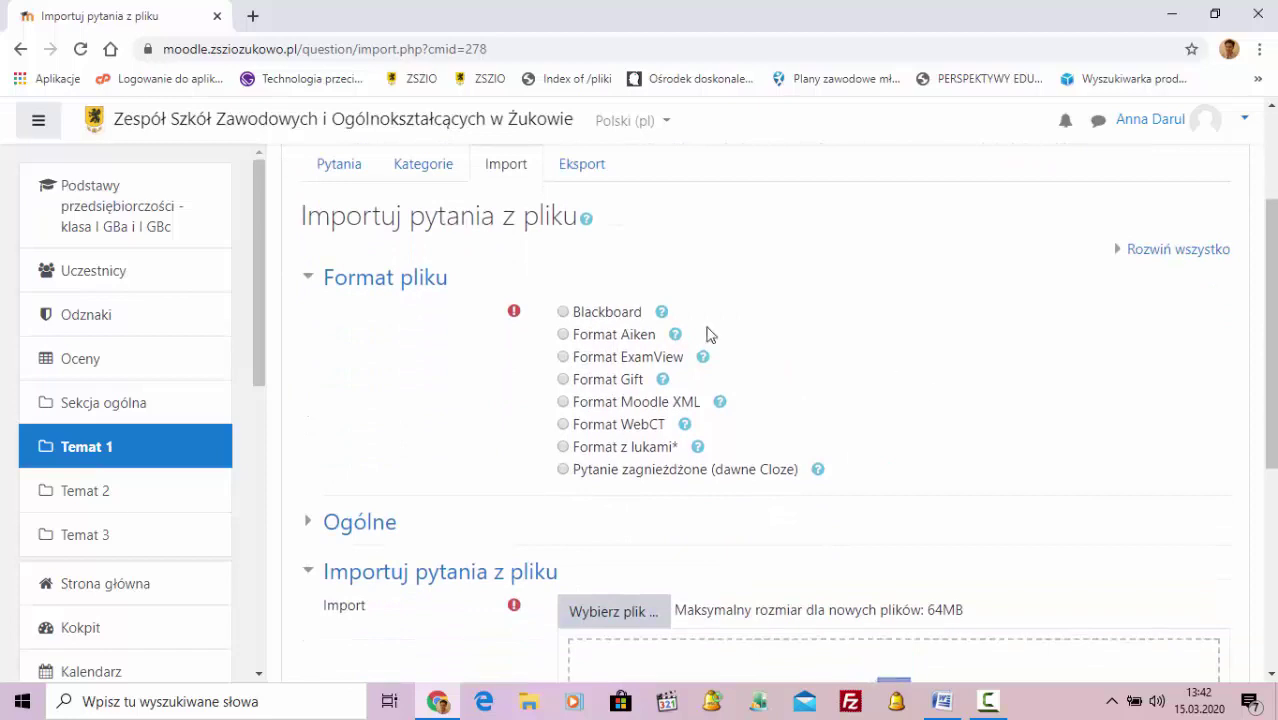
pyautogui.click(563, 336)
pyautogui.scroll(-1, 522, 508)
pyautogui.scroll(-1, 524, 480)
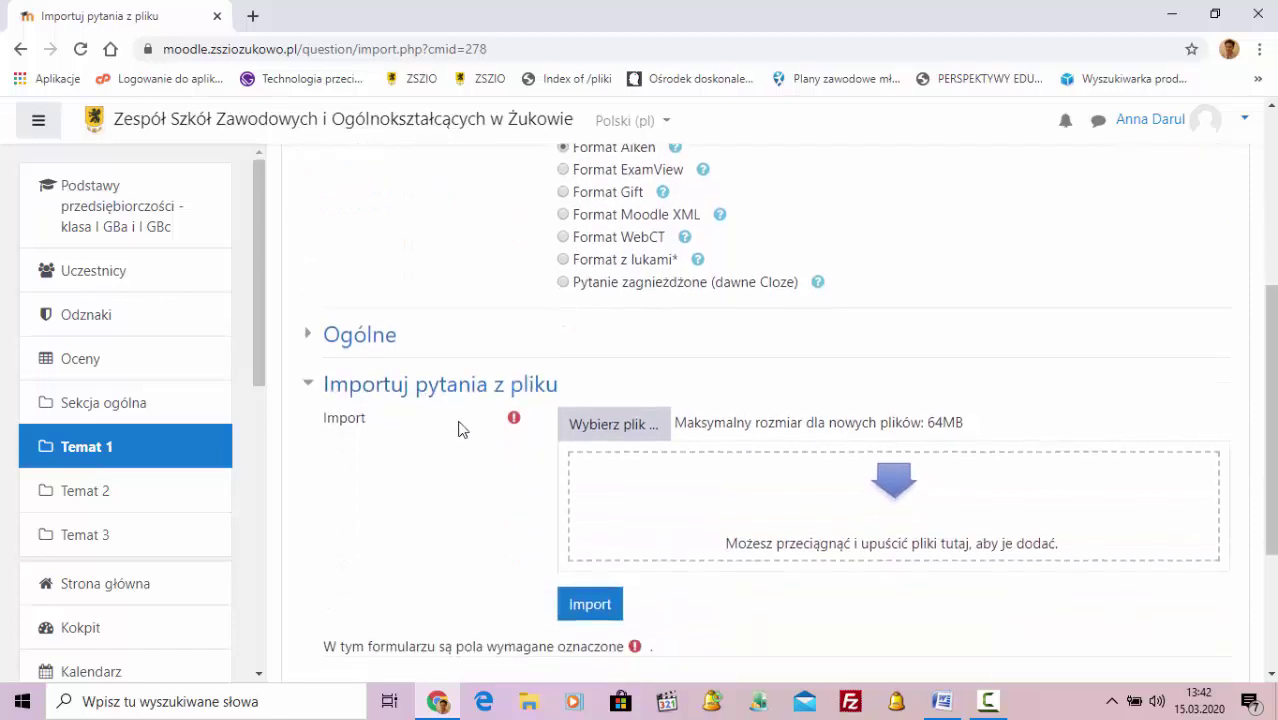
# - Set the import's target category to Podatki in the Ogólne settings
pyautogui.click(343, 336)
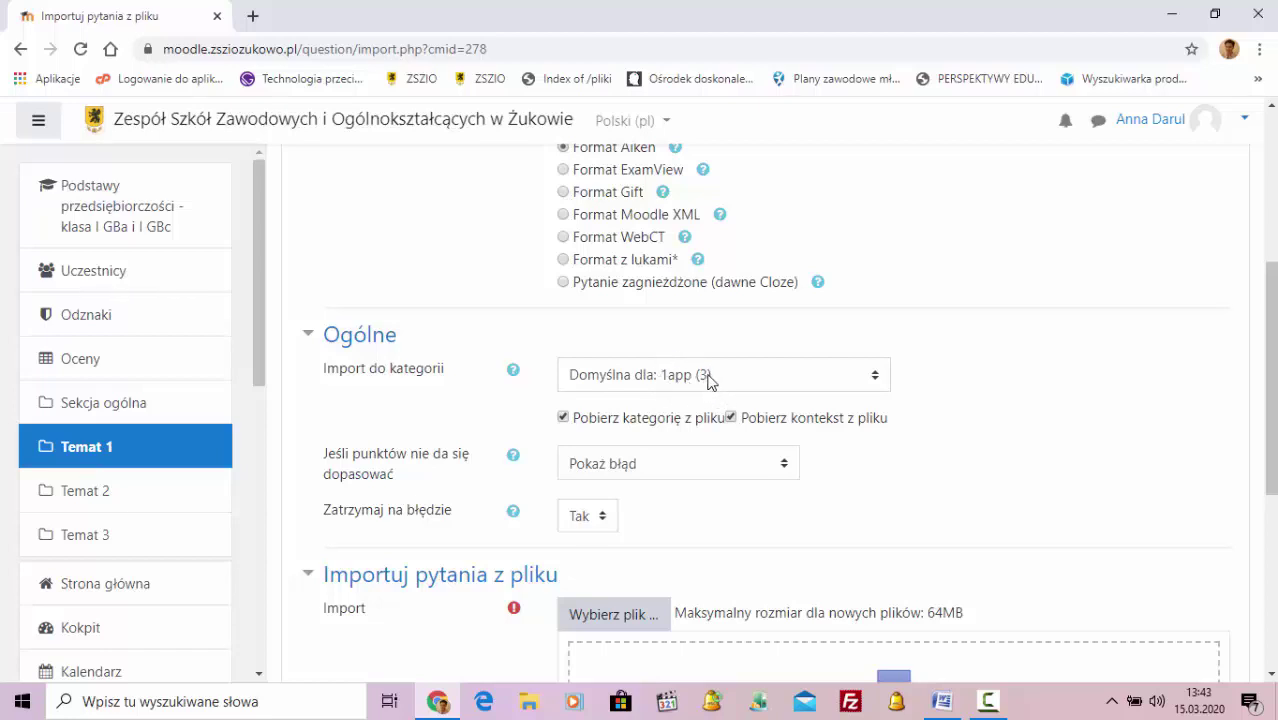
pyautogui.click(802, 387)
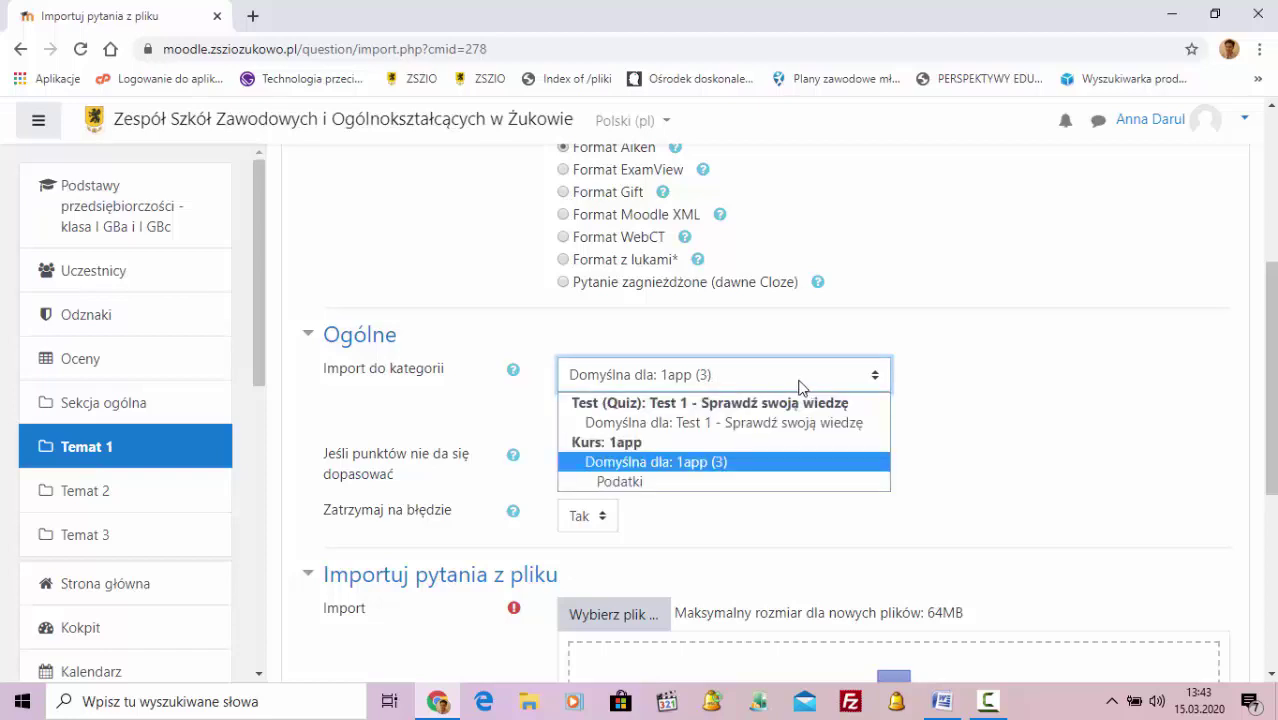
pyautogui.click(625, 480)
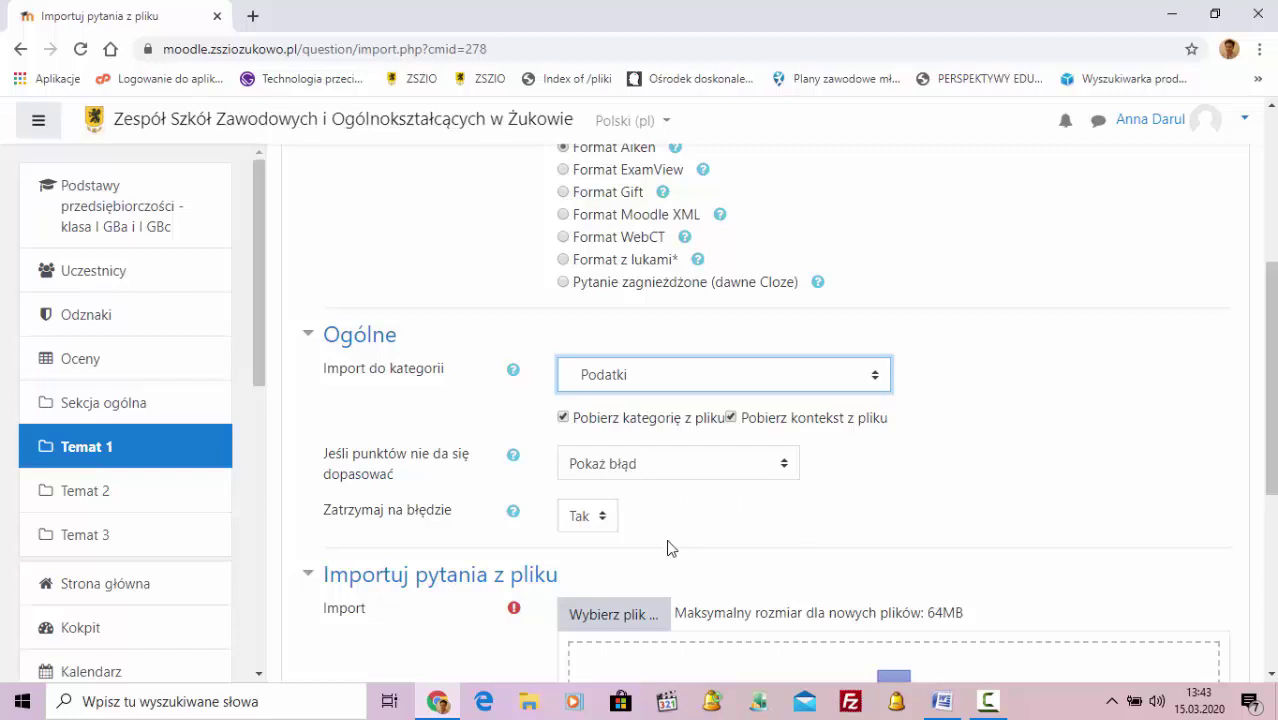
# - Add PODATKI.txt from the Podatki folder on the desktop as the import file and import its questions
pyautogui.scroll(-3, 780, 410)
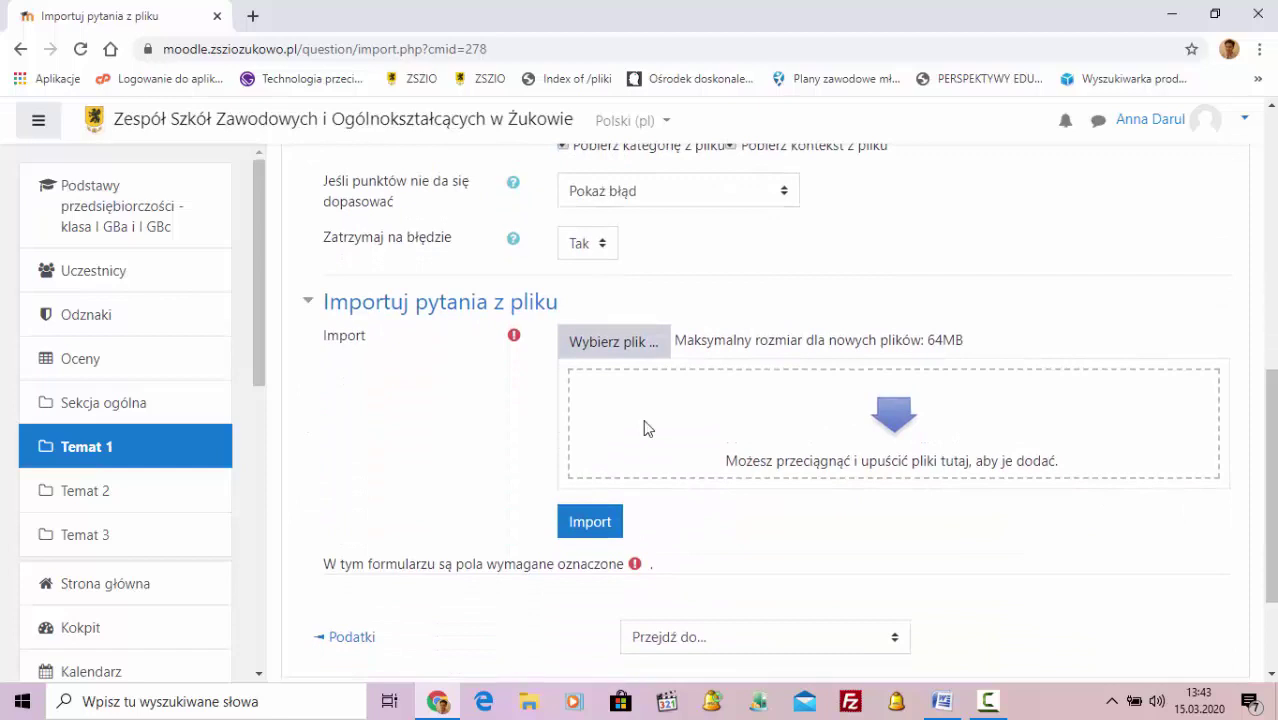
pyautogui.click(527, 706)
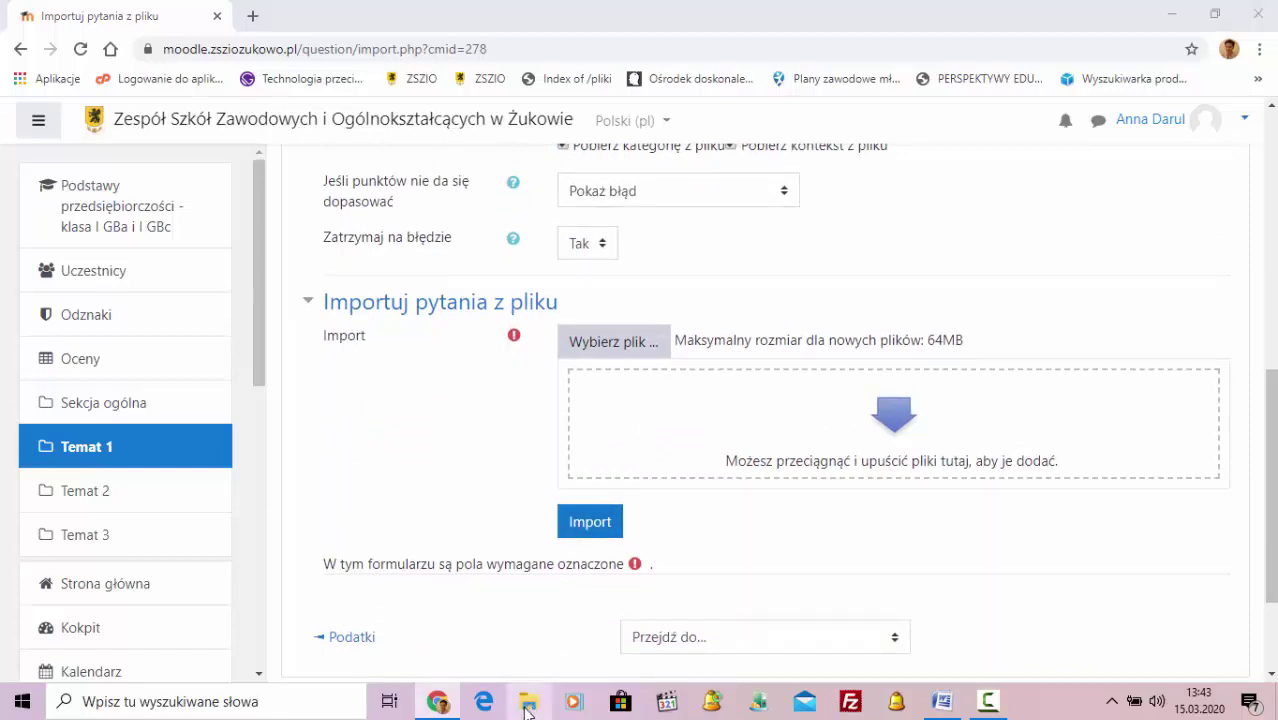
pyautogui.click(1037, 276)
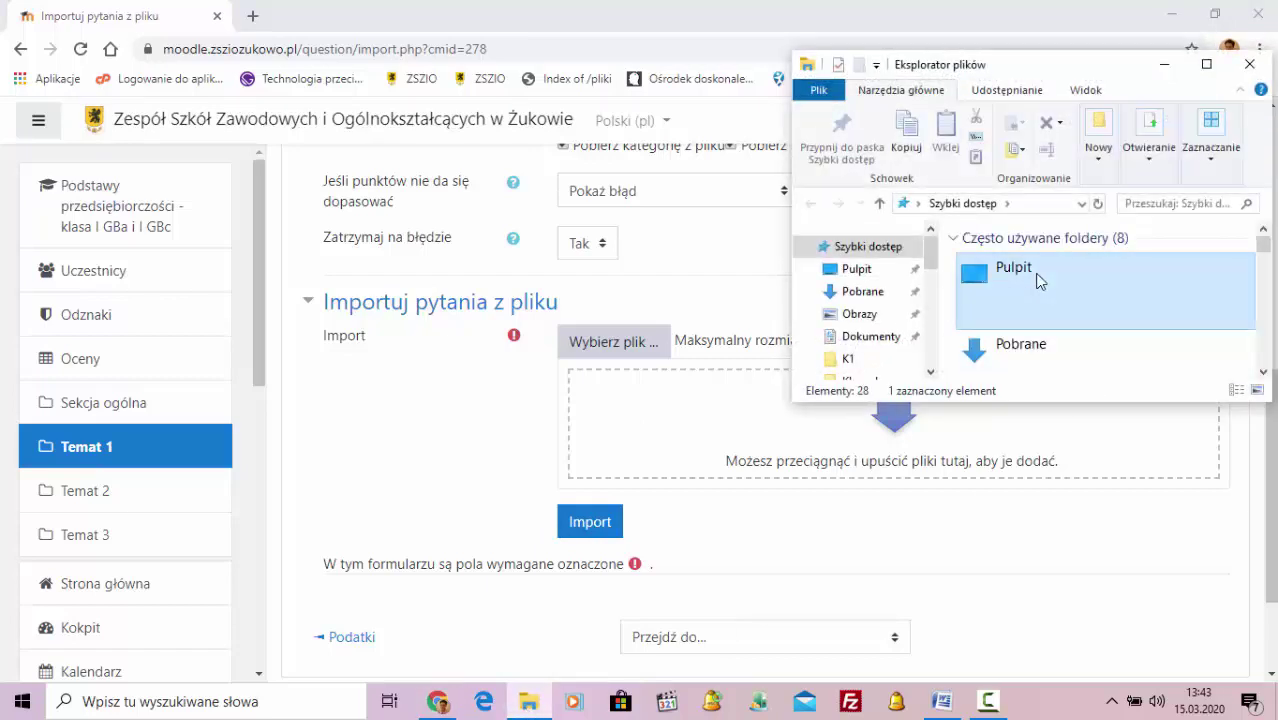
pyautogui.doubleClick(1037, 276)
pyautogui.doubleClick(1029, 268)
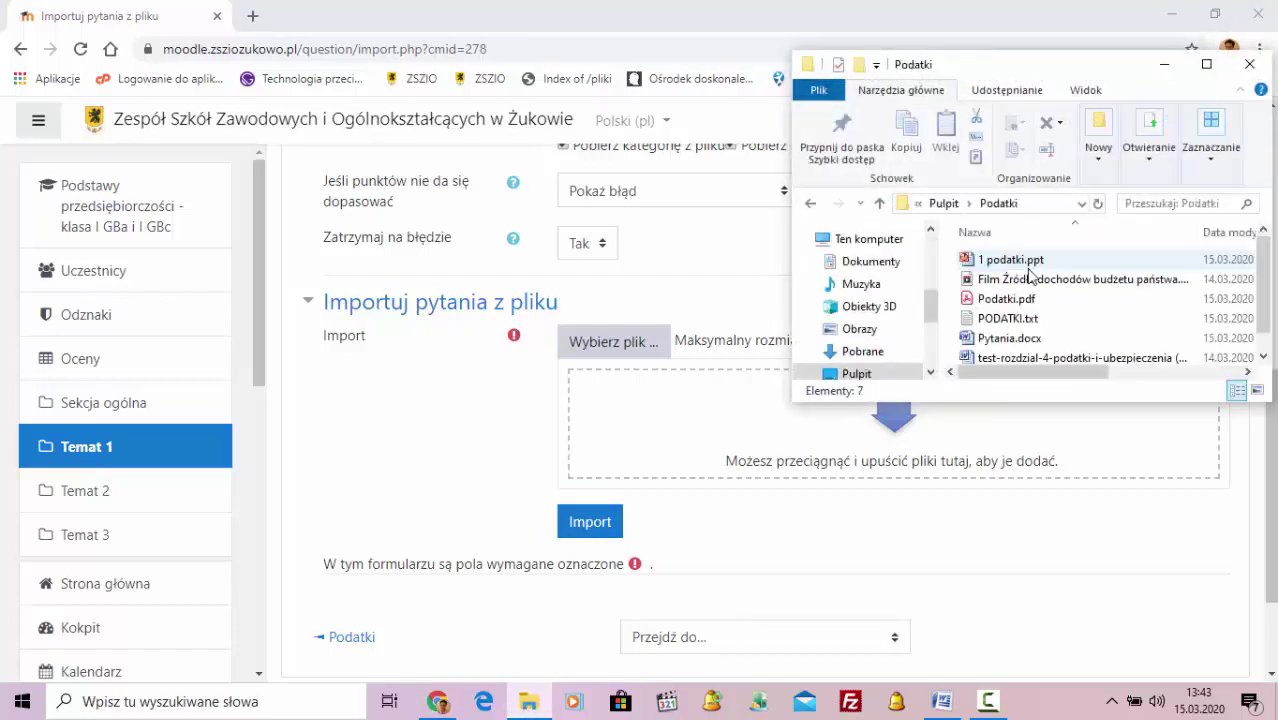
pyautogui.click(1021, 320)
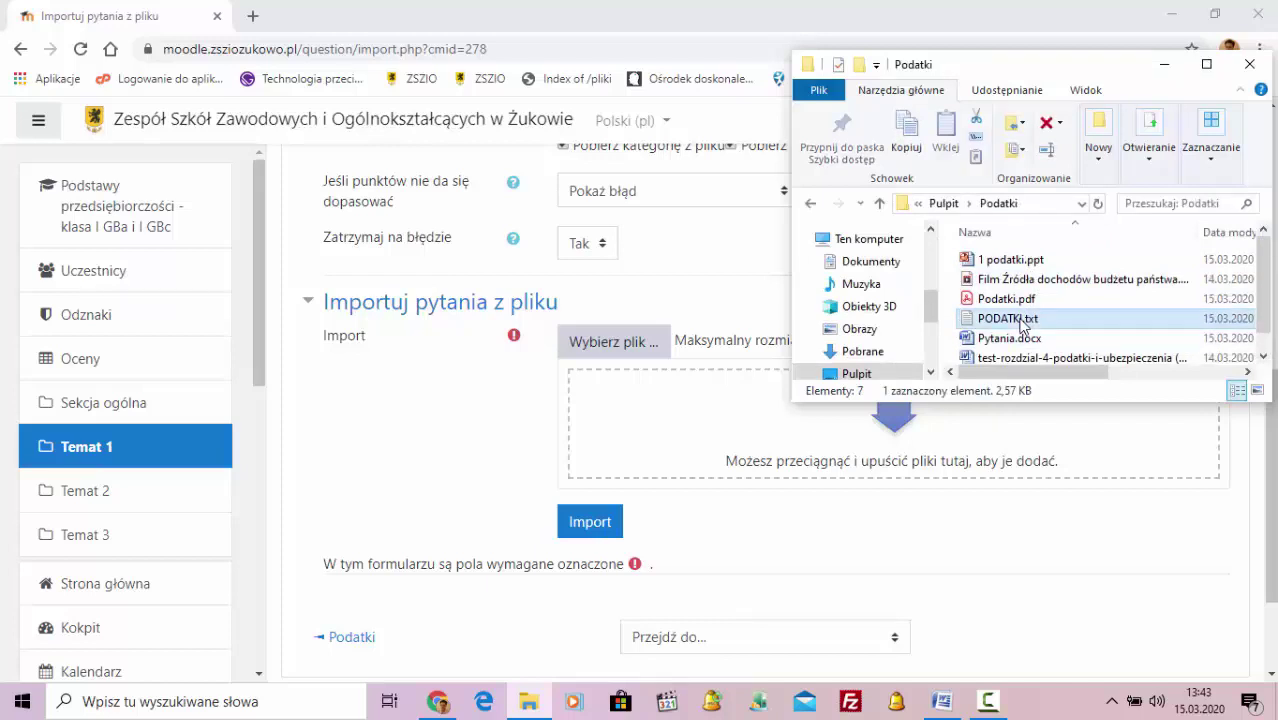
pyautogui.moveTo(1021, 325); pyautogui.dragTo(655, 436)
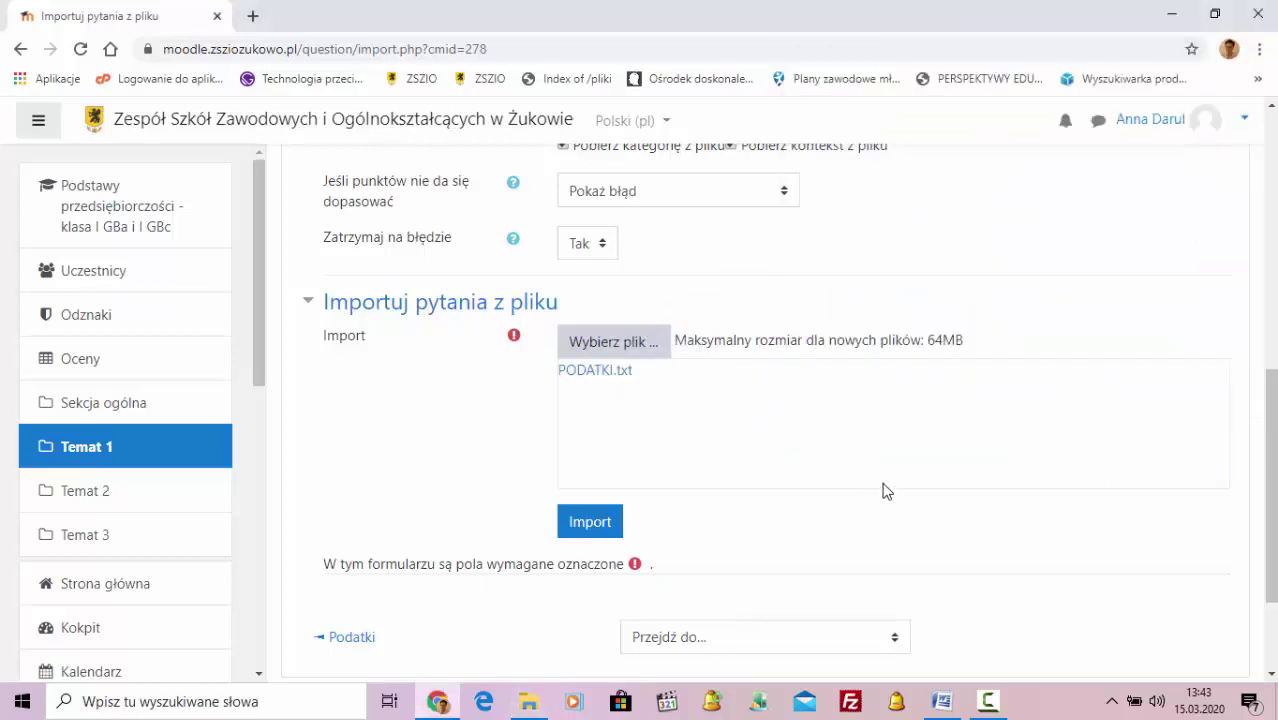
pyautogui.click(580, 528)
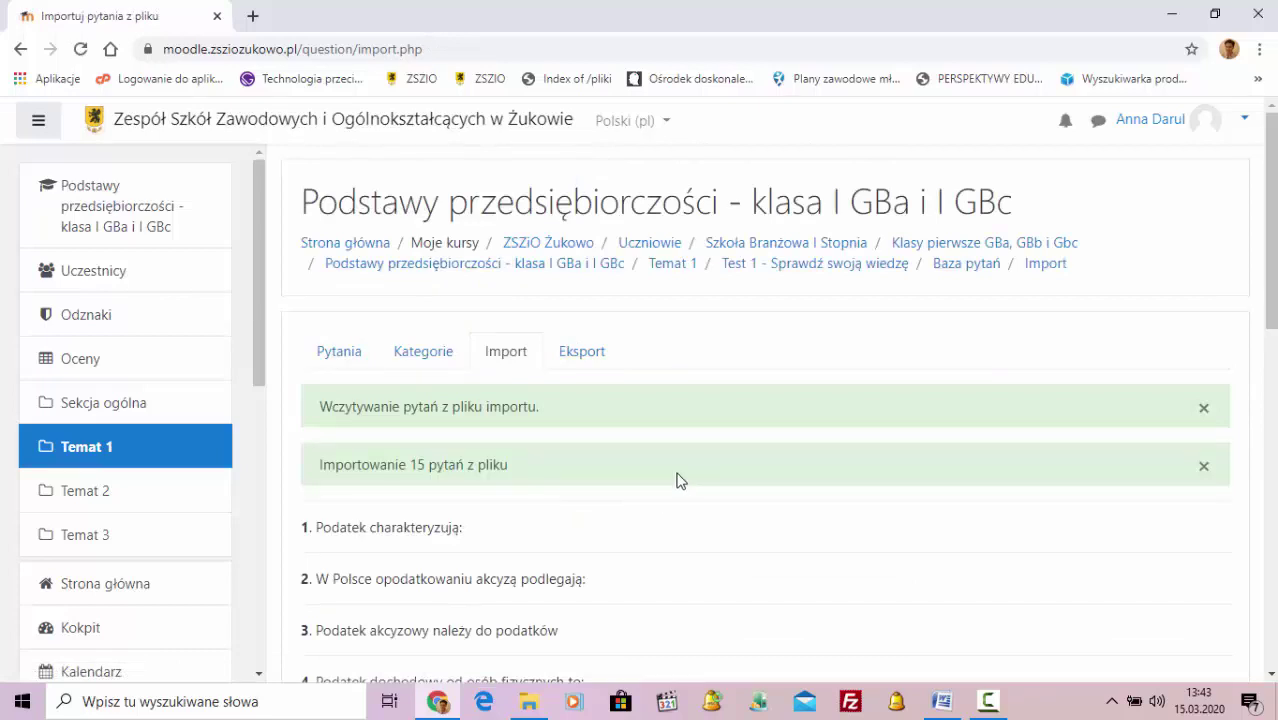
# - Review the imported questions, then continue to the question bank and check the list in the Podatki category
pyautogui.scroll(-2, 679, 477)
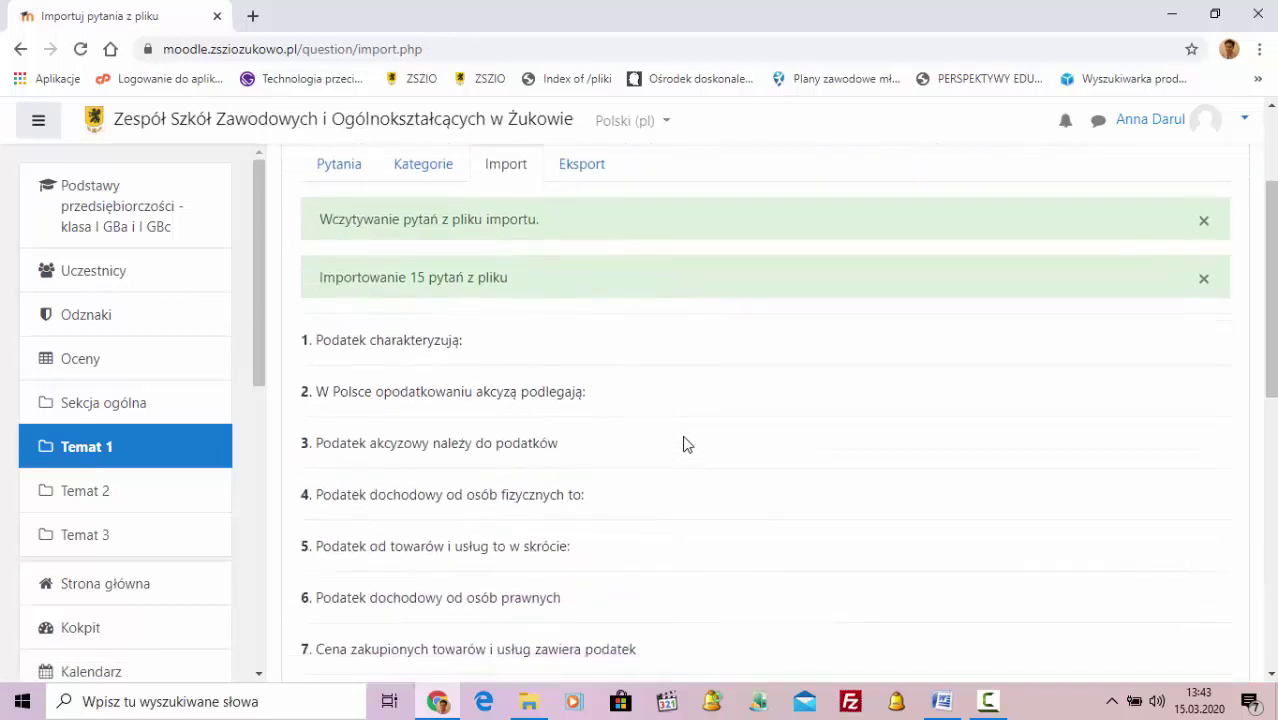
pyautogui.scroll(-7, 462, 428)
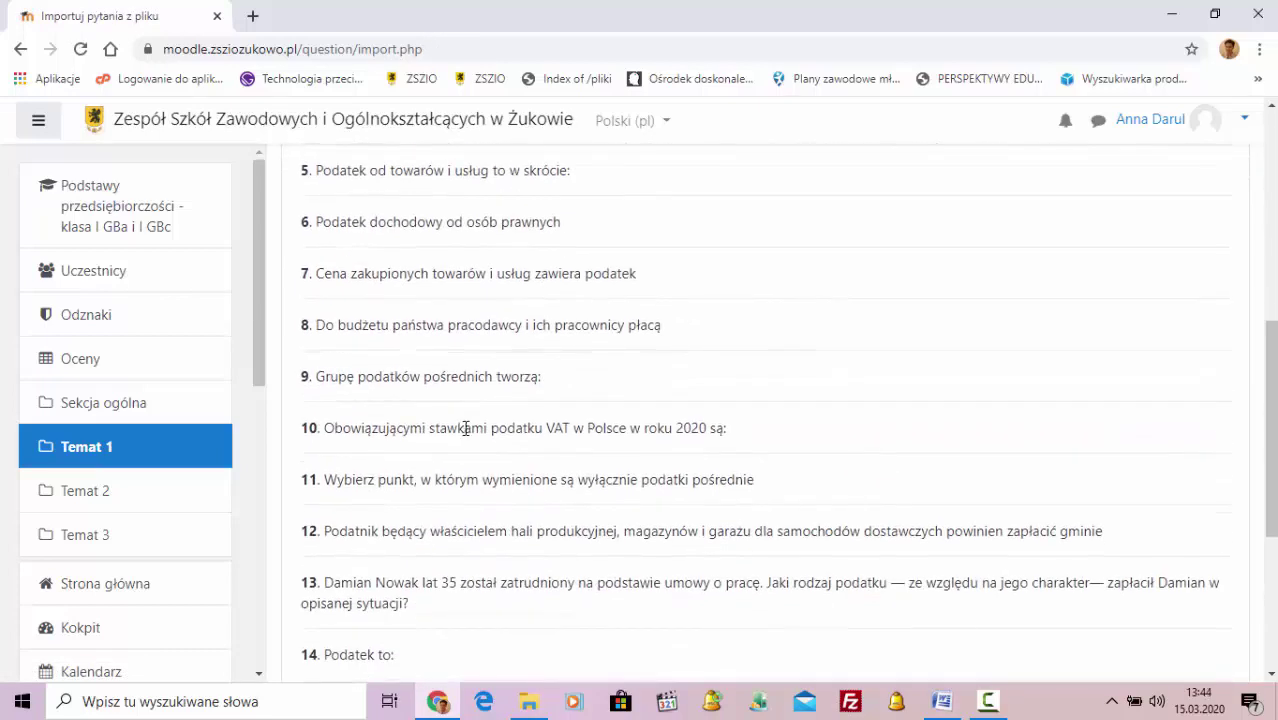
pyautogui.click(766, 400)
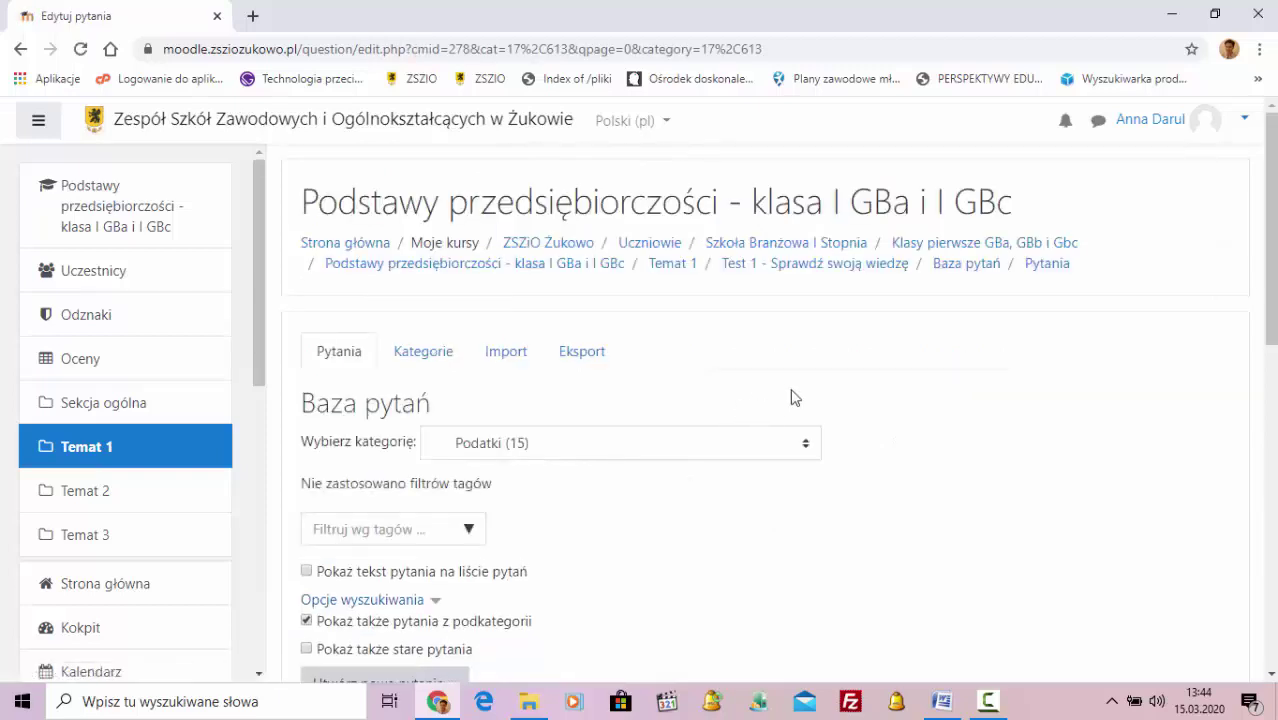
pyautogui.scroll(-2, 810, 390)
pyautogui.scroll(-1, 815, 385)
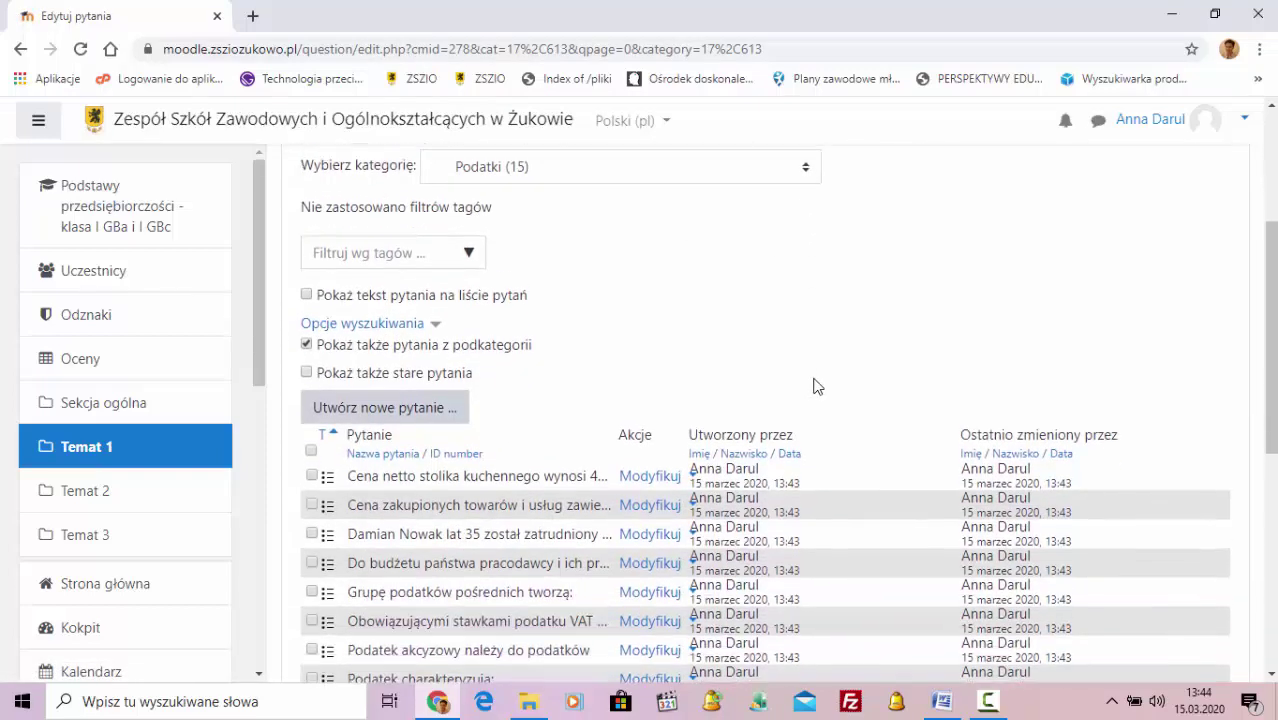
pyautogui.scroll(3, 815, 385)
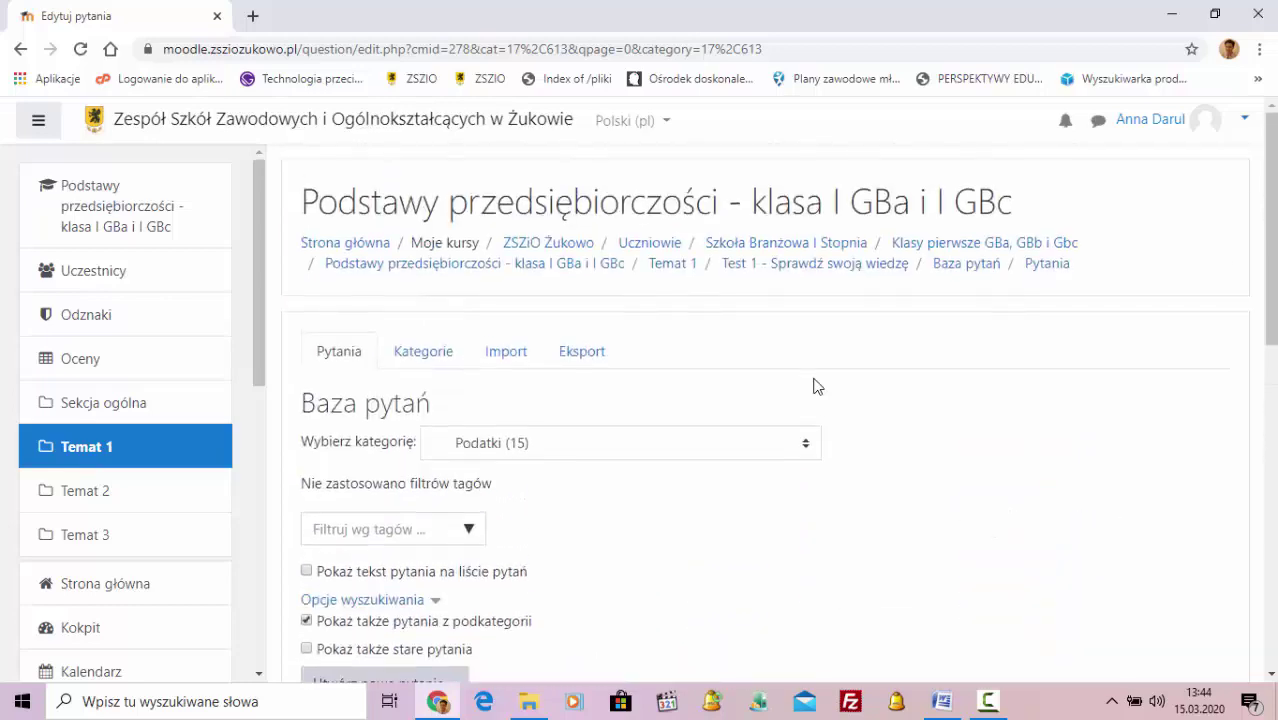
pyautogui.scroll(-5, 815, 385)
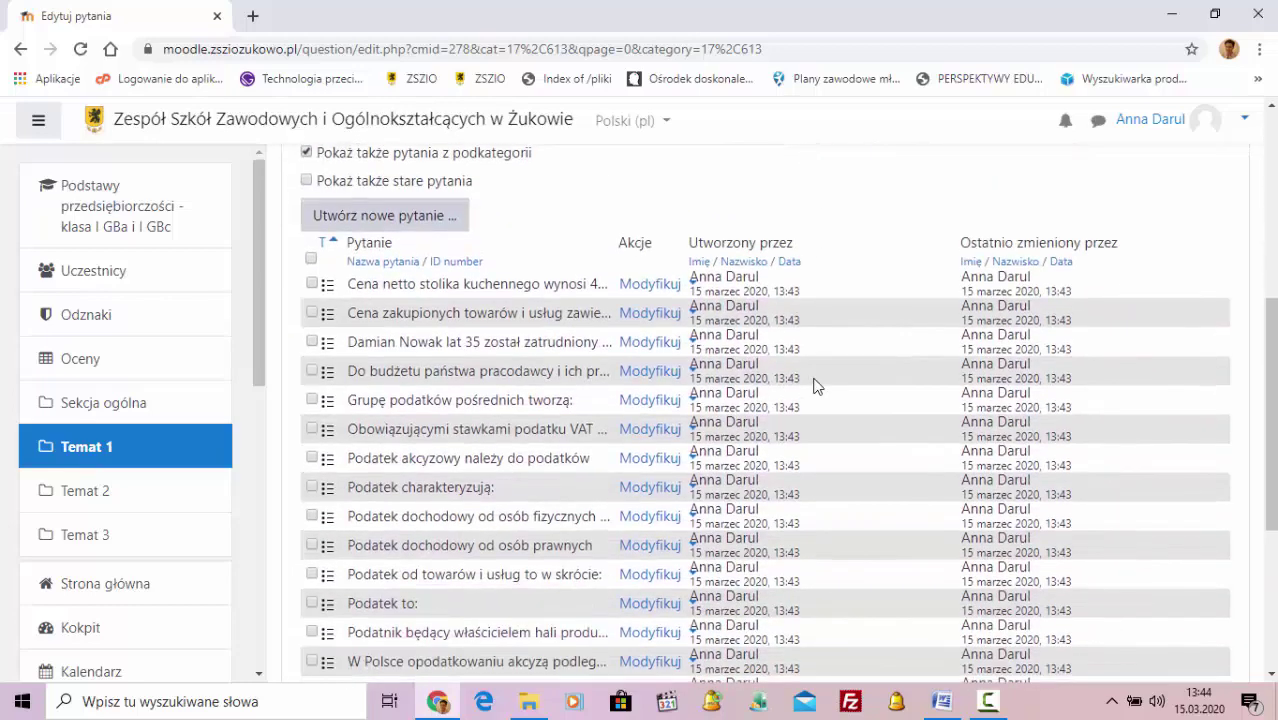
pyautogui.scroll(5, 960, 275)
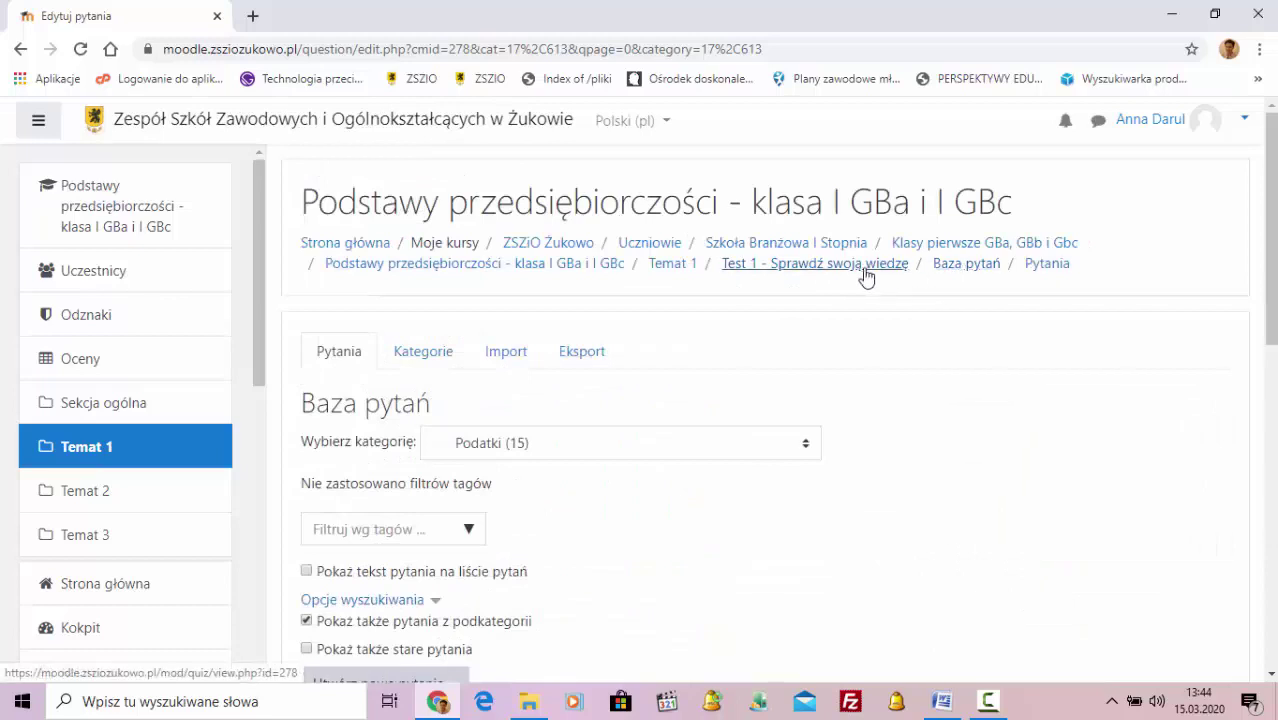
# - Return to Test 1 - Sprawdź swoją wiedzę and open its content for editing
pyautogui.click(818, 268)
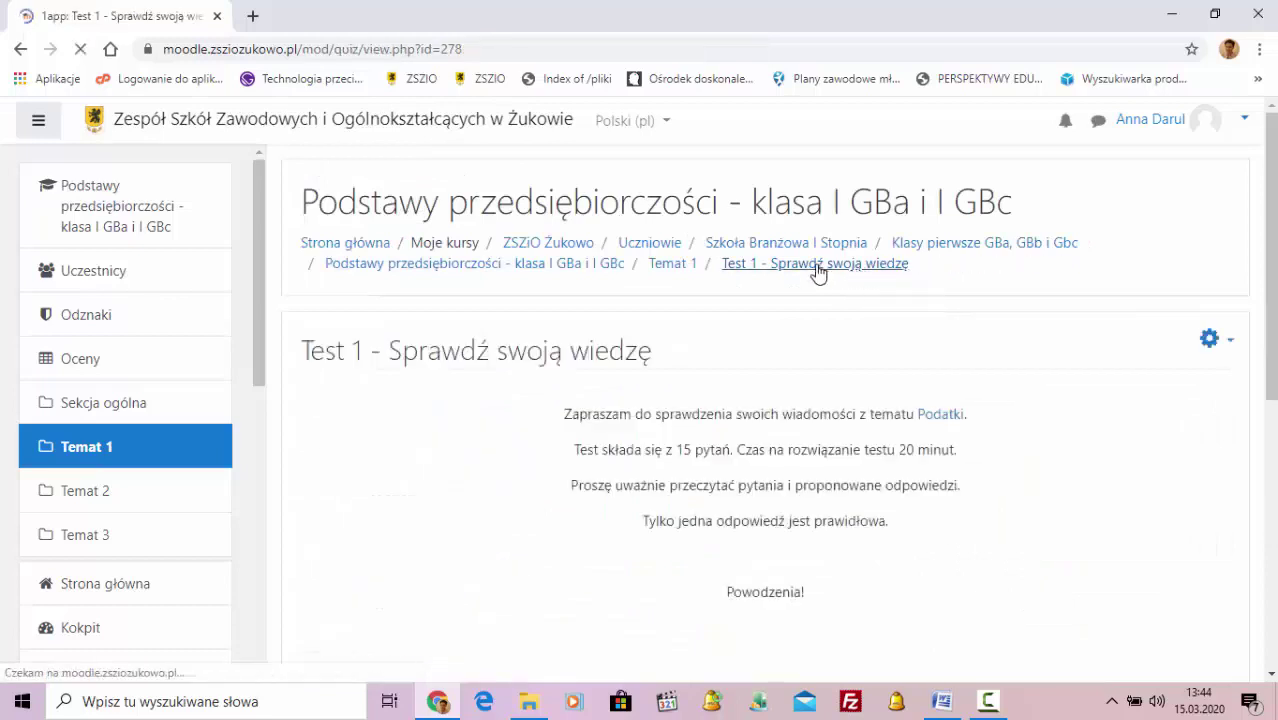
pyautogui.scroll(-5, 872, 365)
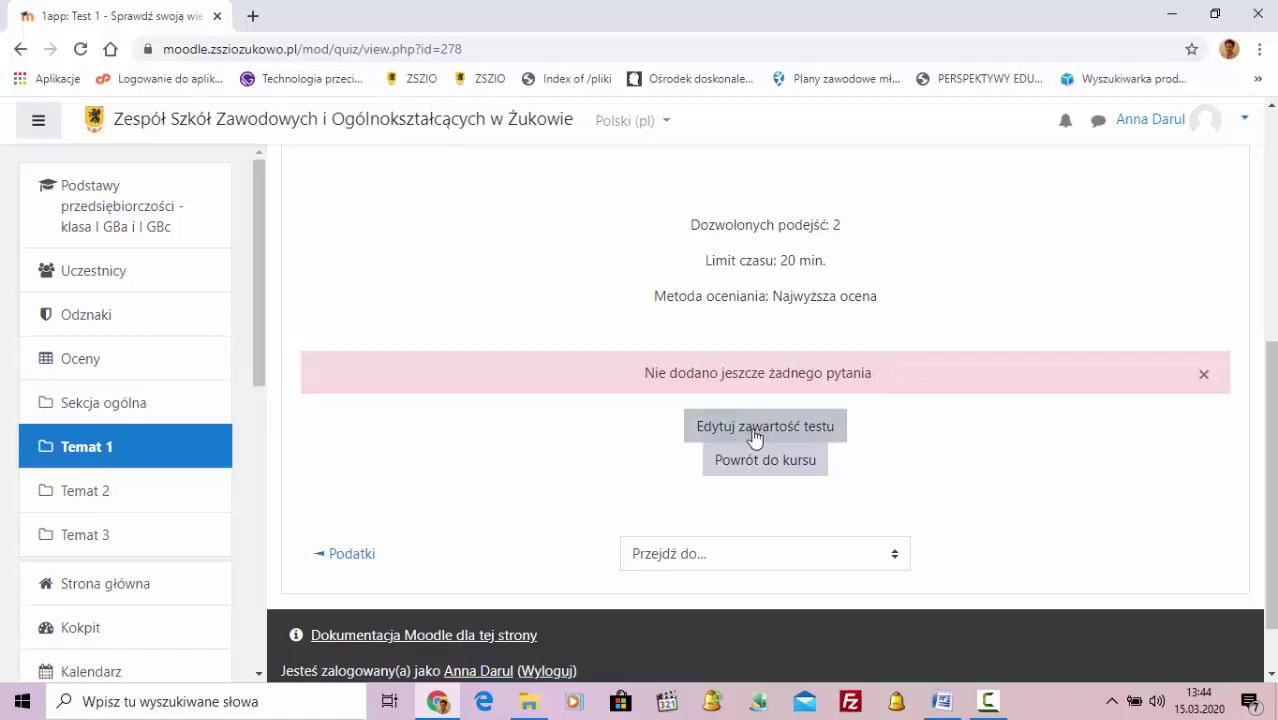
pyautogui.click(800, 436)
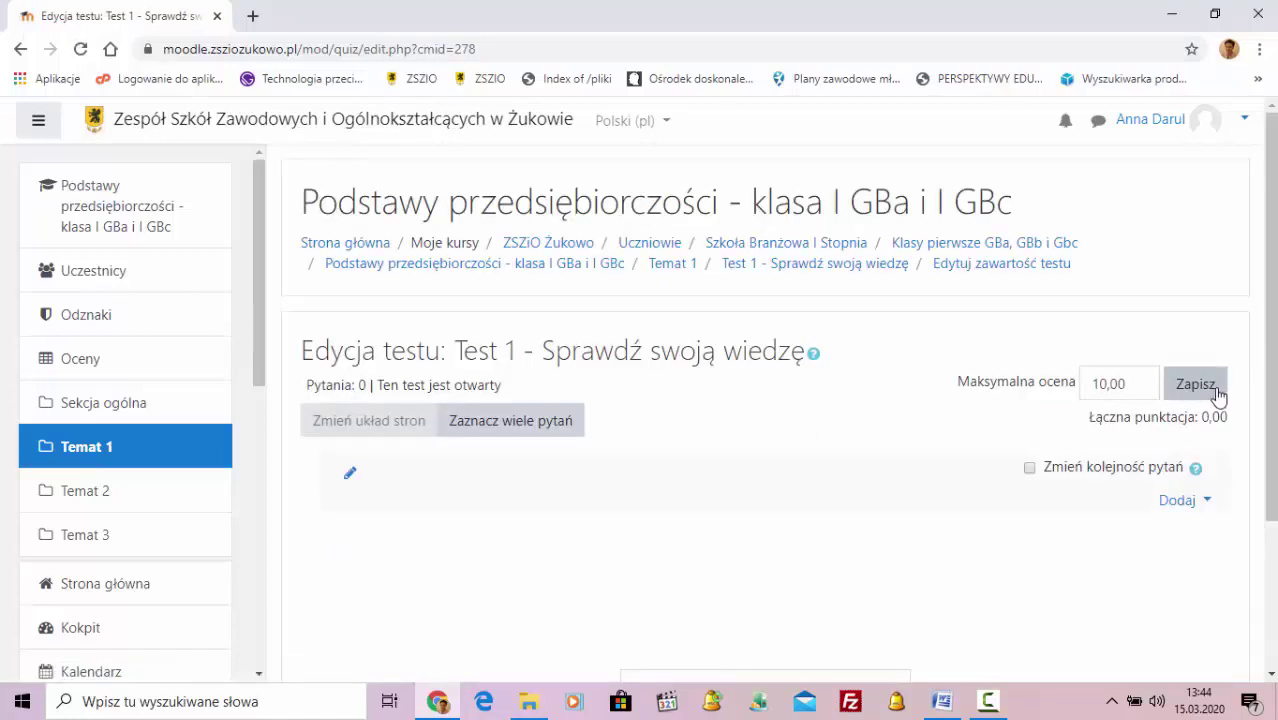
# - Add all questions from the Podatki category of the question bank to Test 1 - Sprawdź swoją wiedzę
pyautogui.click(1180, 508)
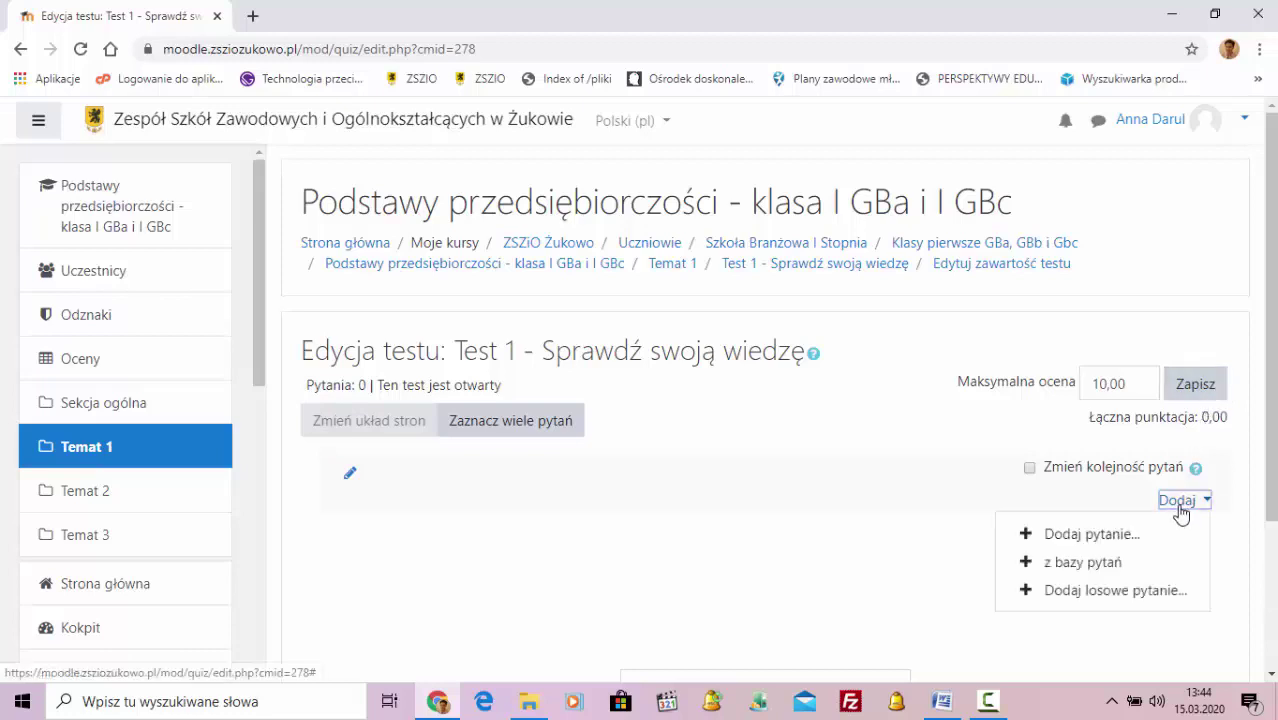
pyautogui.click(1112, 563)
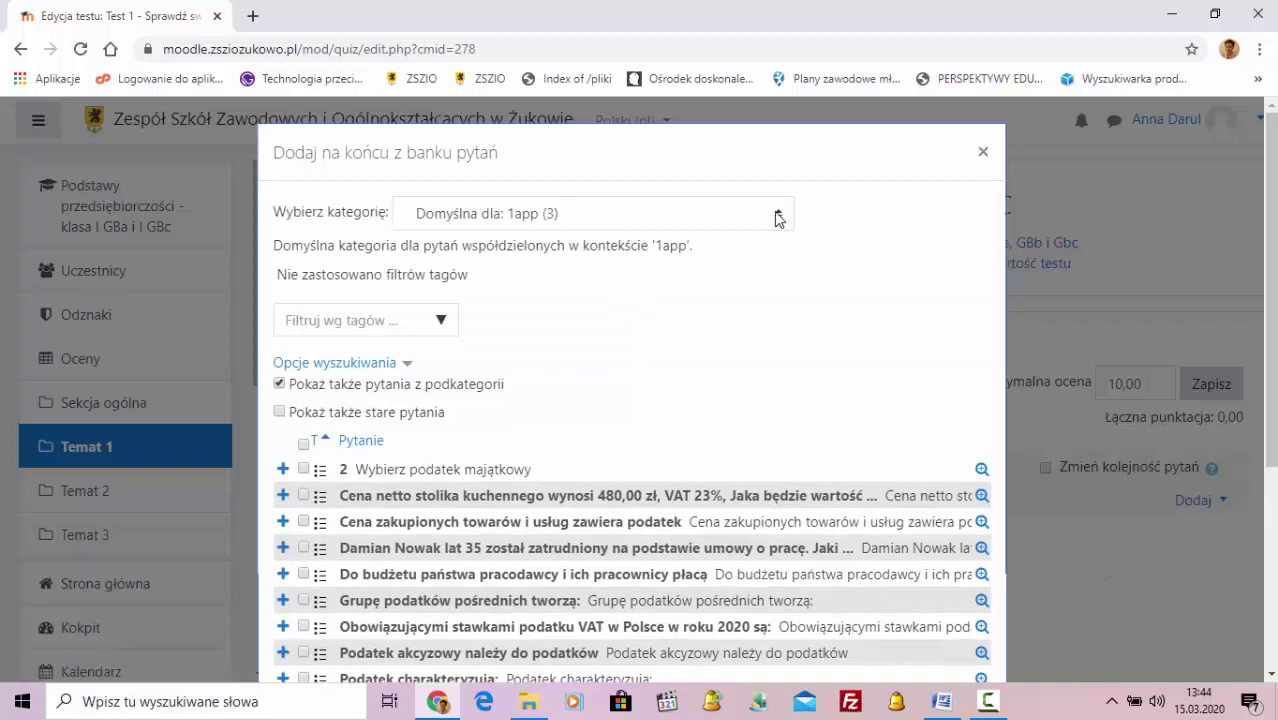
pyautogui.click(778, 219)
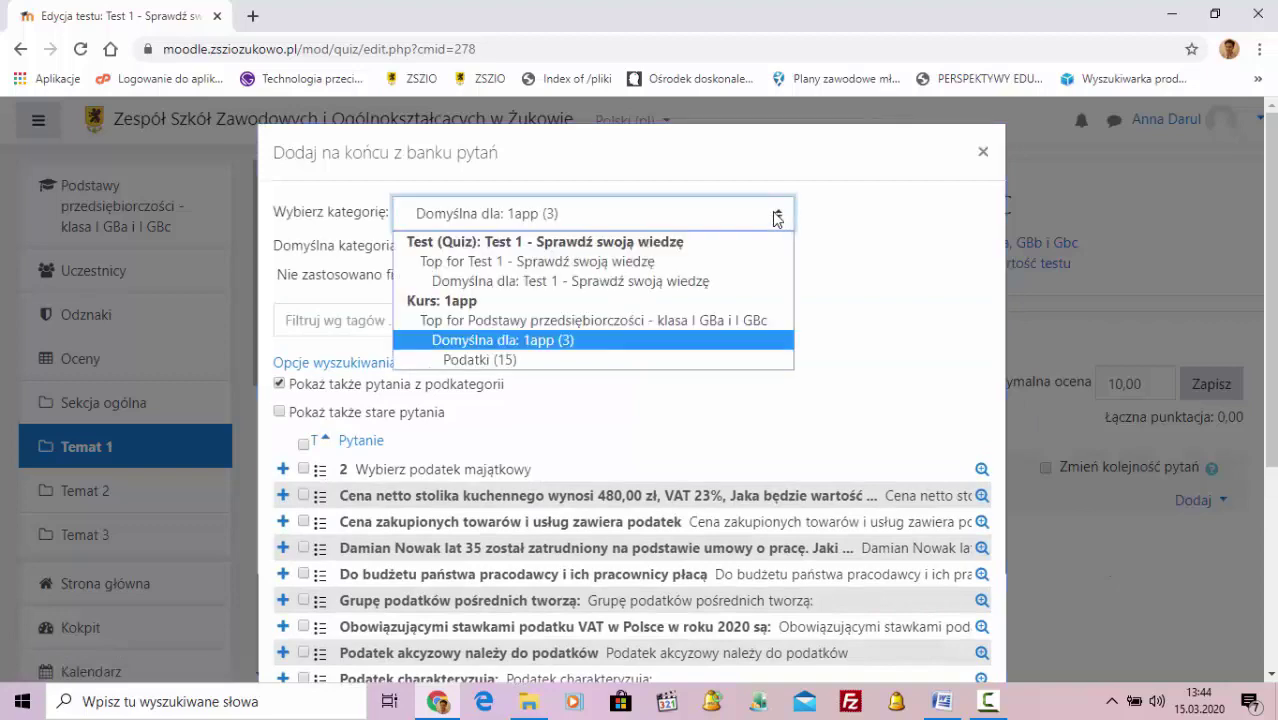
pyautogui.click(503, 360)
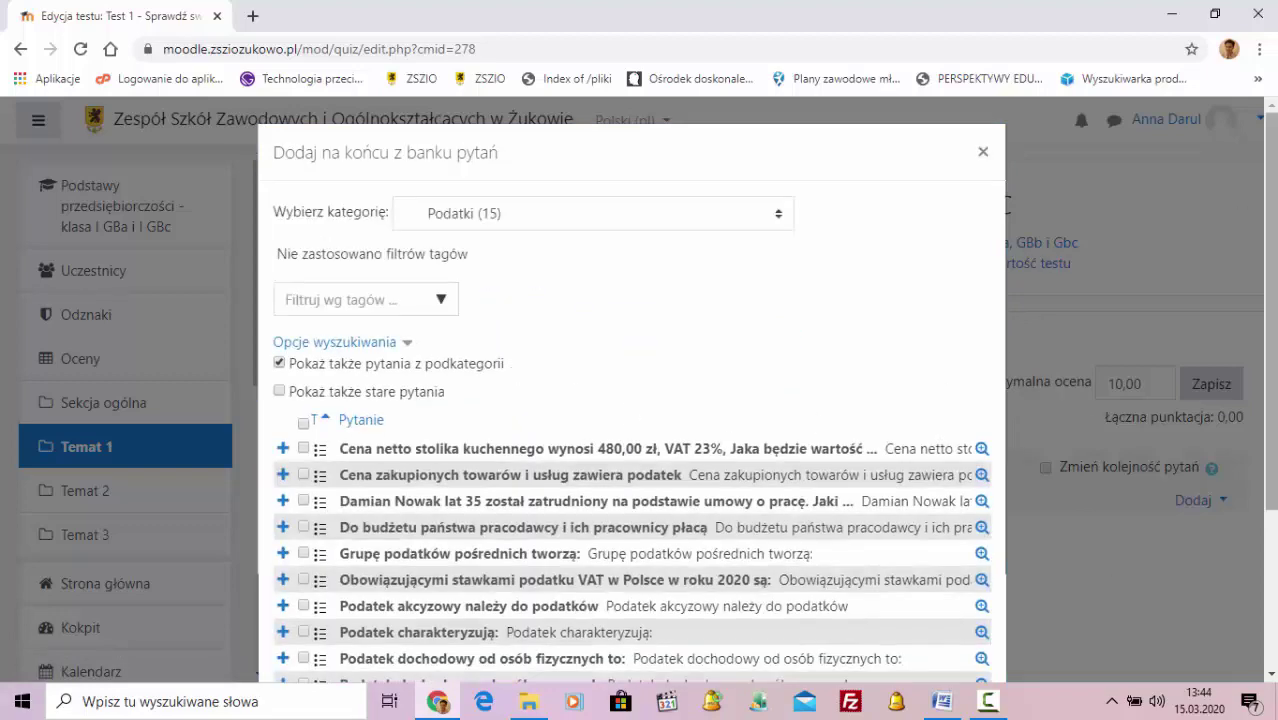
pyautogui.scroll(-3, 1276, 177)
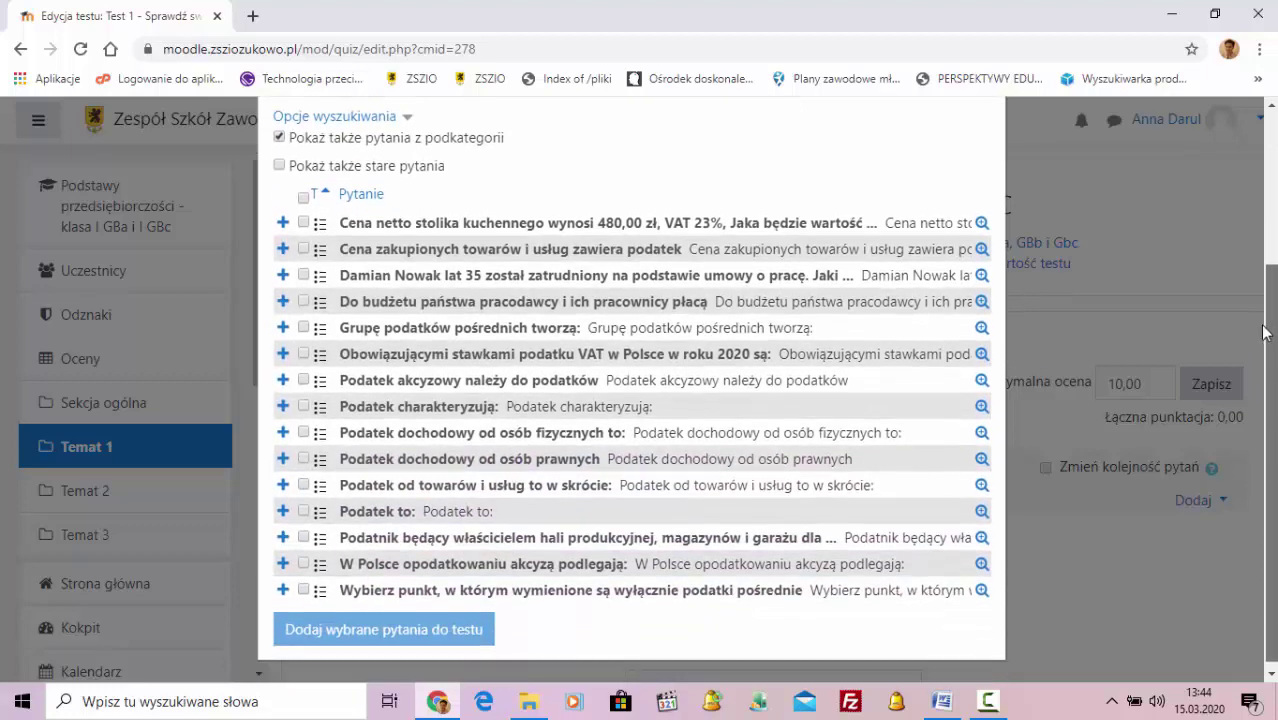
pyautogui.click(303, 193)
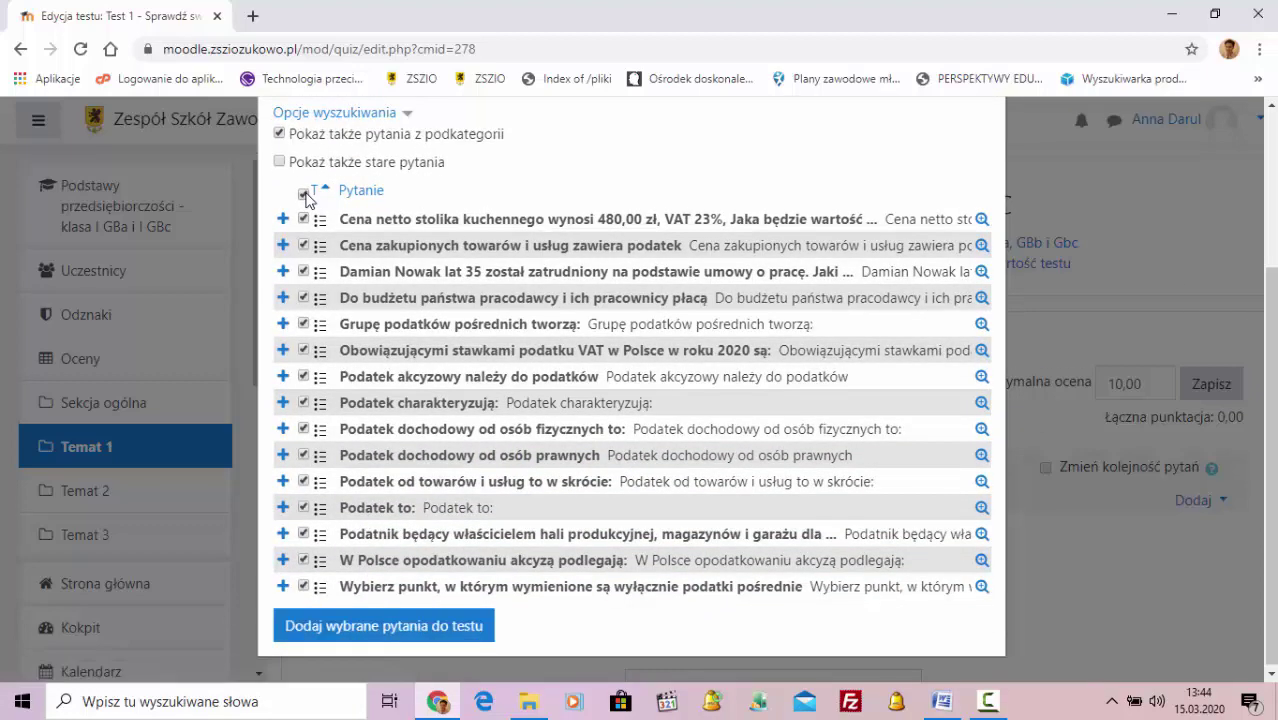
pyautogui.click(378, 631)
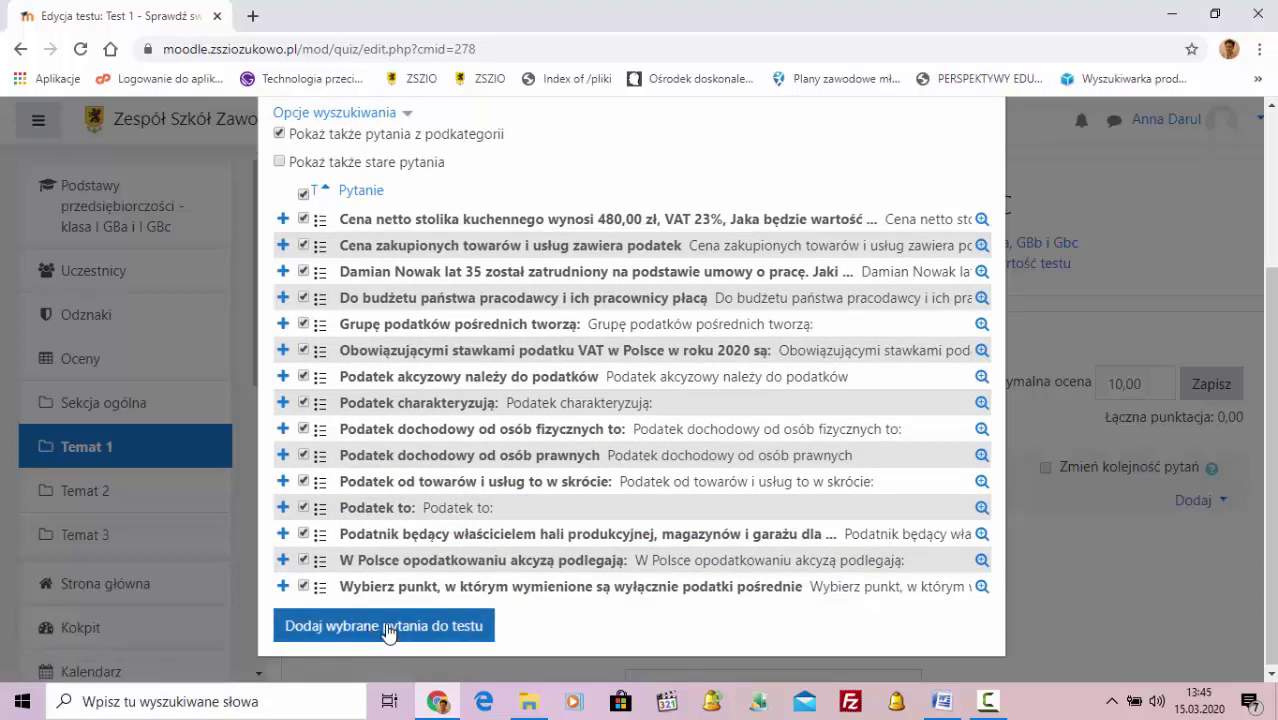
pyautogui.click(389, 629)
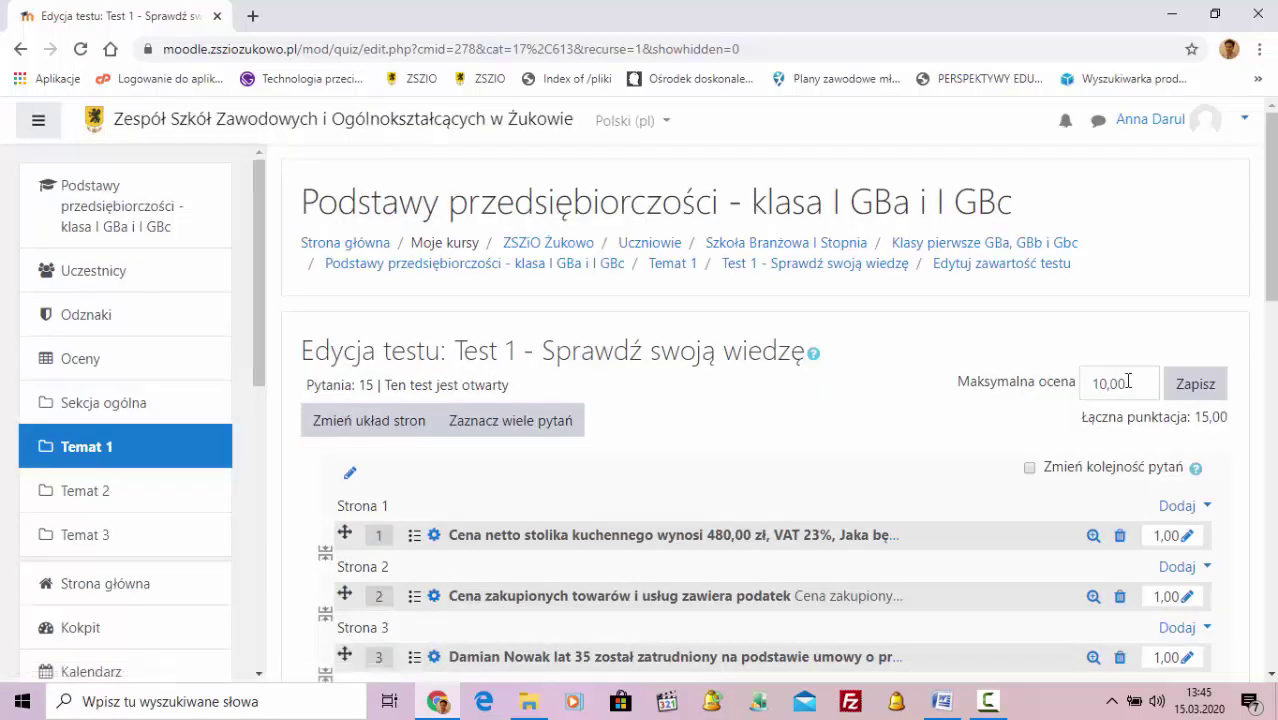
# - Set the test's maximum grade (Maksymalna ocena) to 15,00 and save it
pyautogui.click(1106, 384)
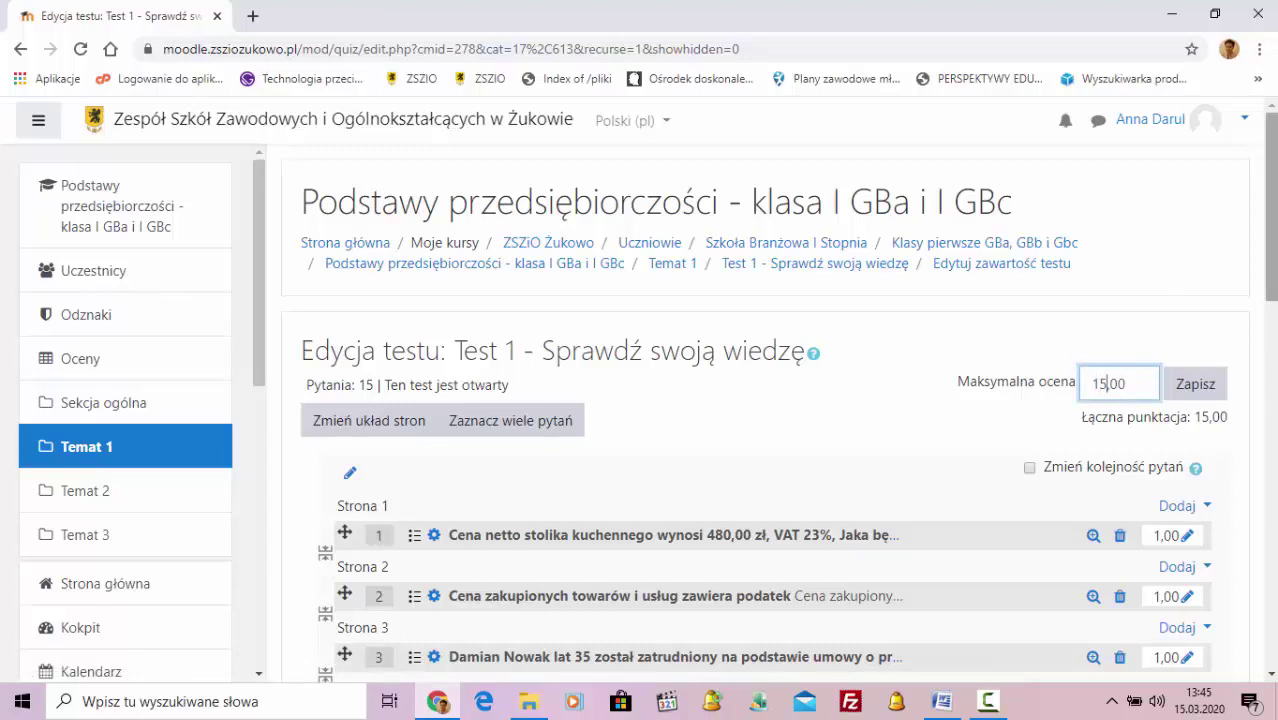
pyautogui.scroll(-1, 1275, 209)
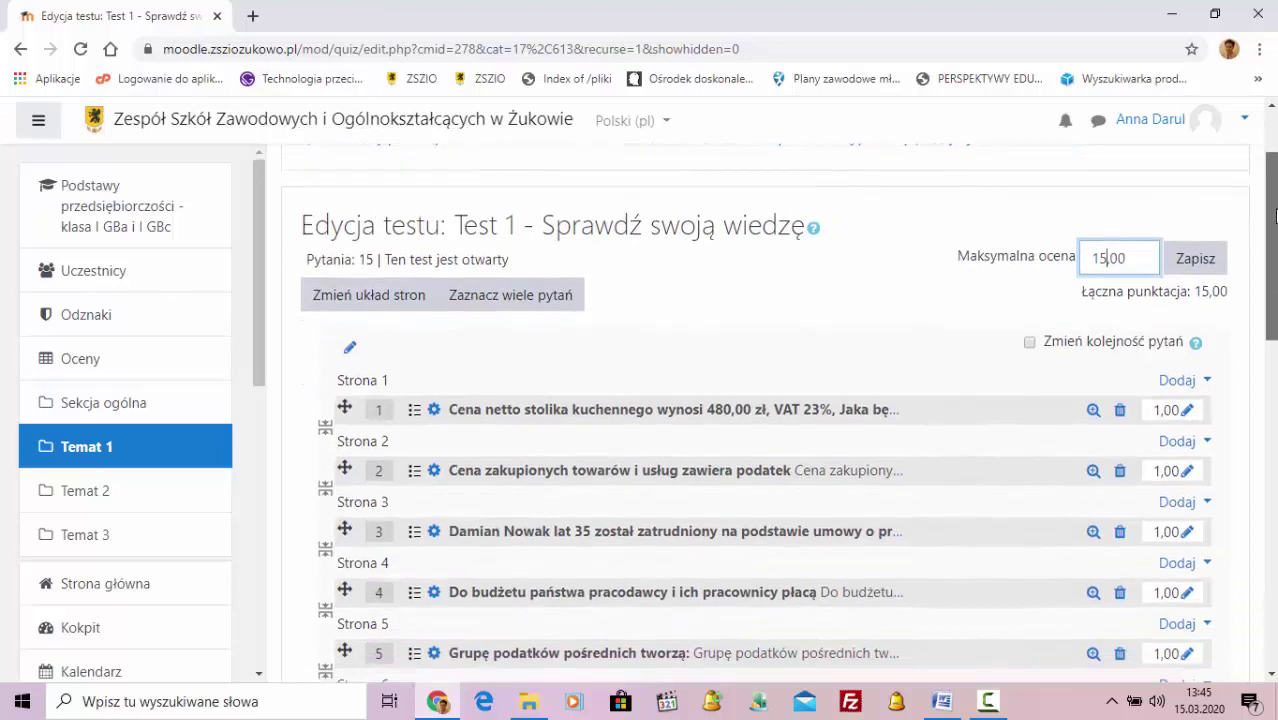
pyautogui.click(1196, 258)
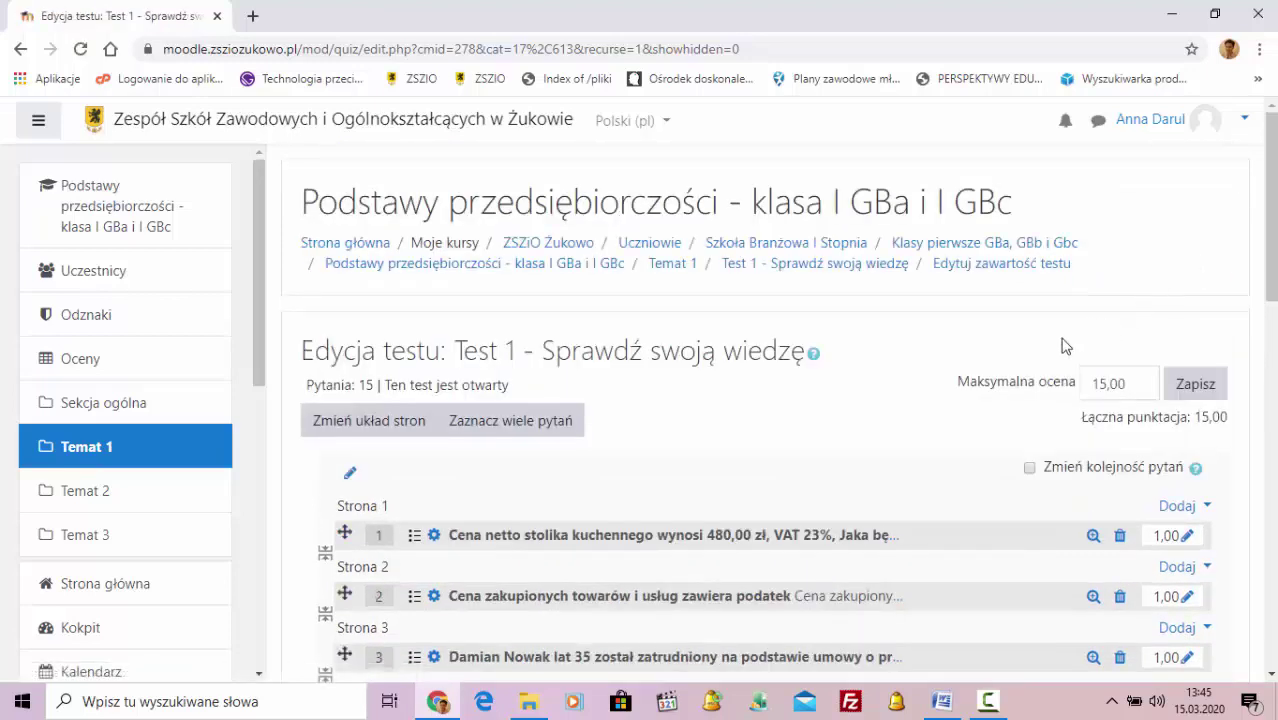
# - Go back to Temat 1, open Test 1 - Sprawdź swoją wiedzę and start a timed preview attempt
pyautogui.click(675, 264)
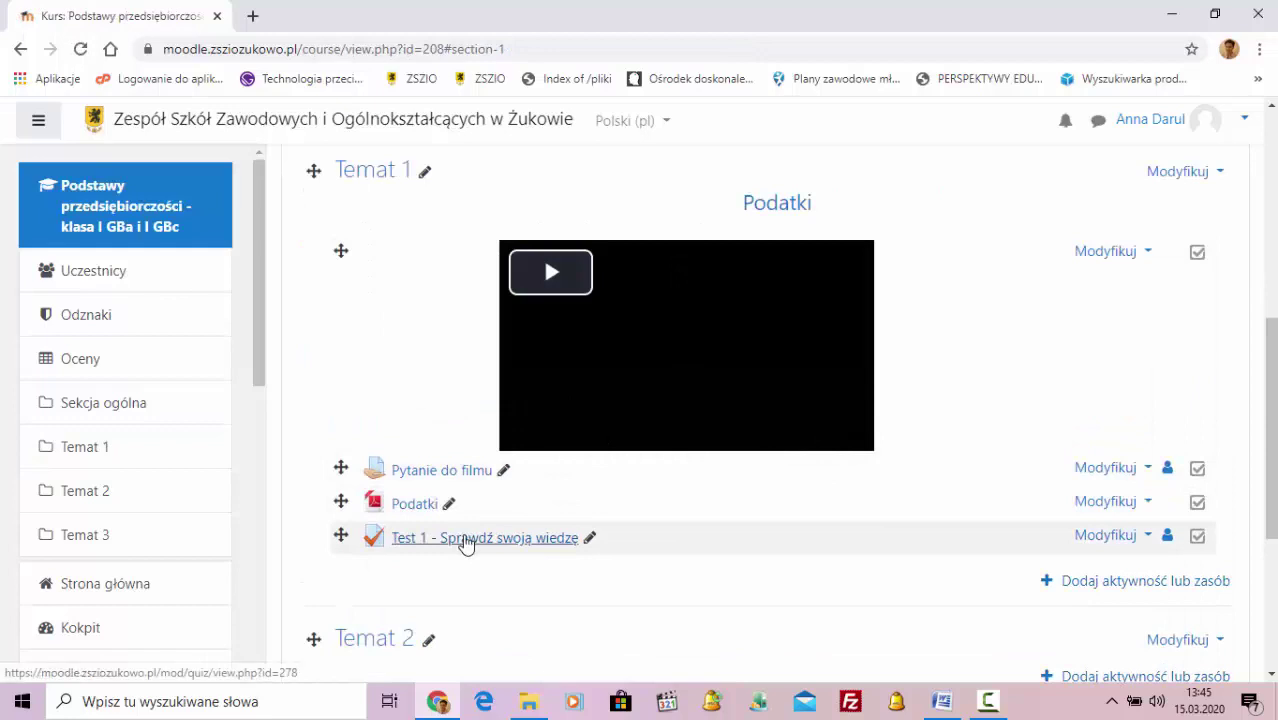
pyautogui.click(465, 540)
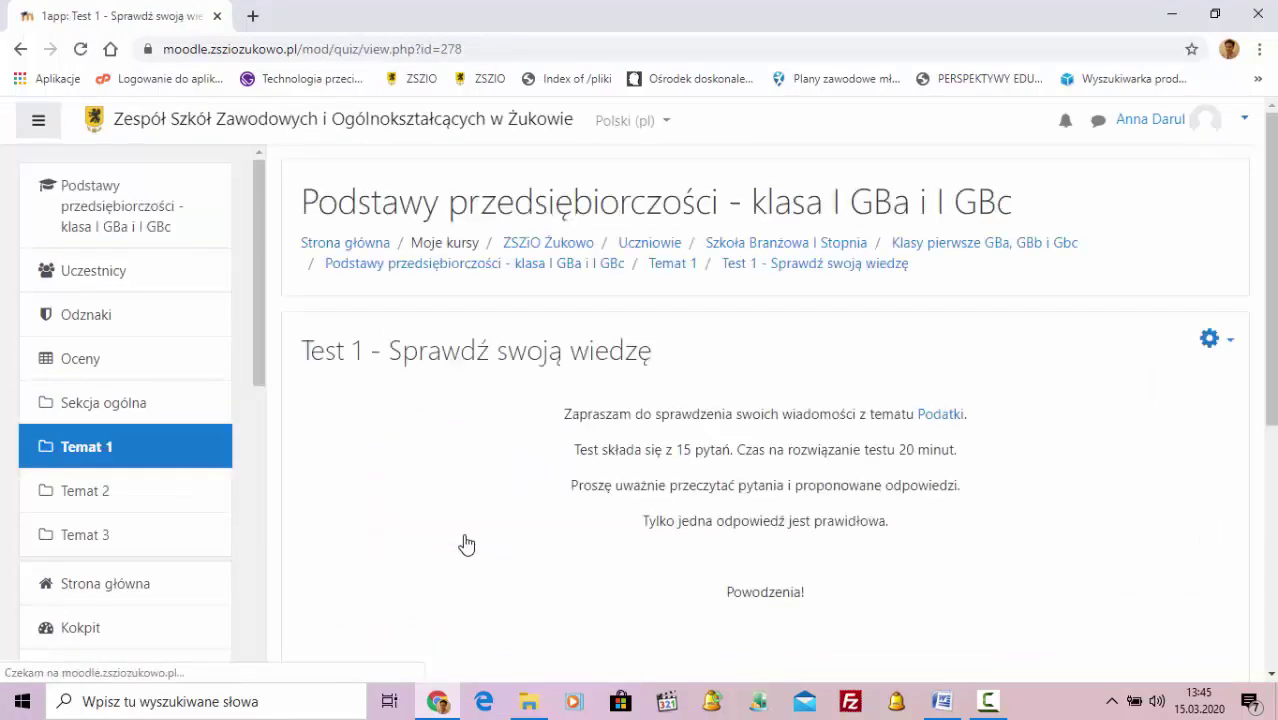
pyautogui.scroll(-2, 629, 449)
pyautogui.scroll(-1, 640, 445)
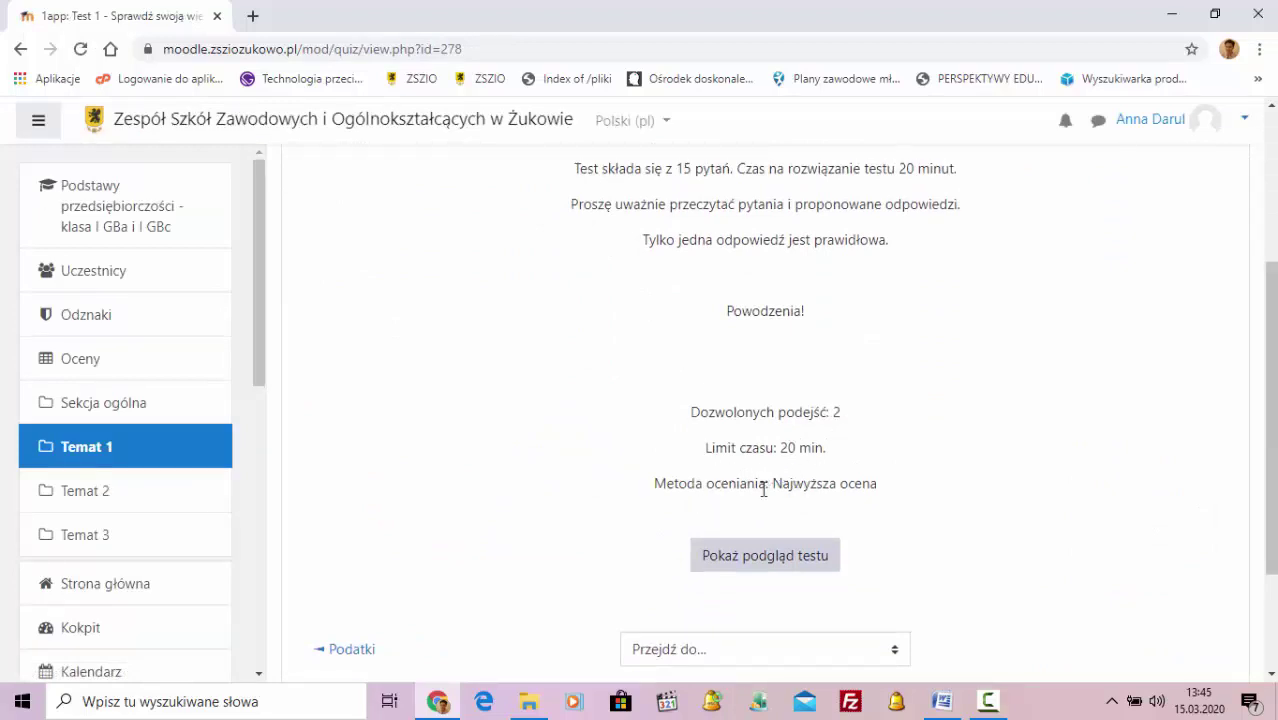
pyautogui.click(755, 566)
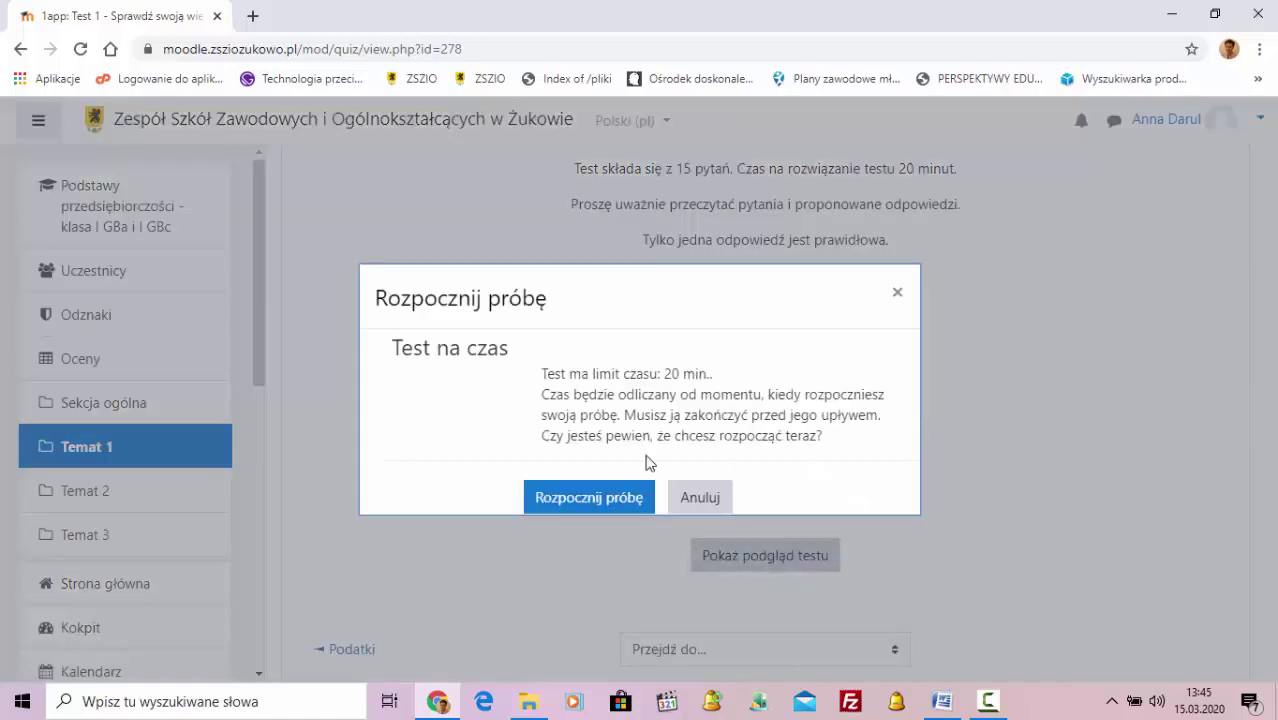
pyautogui.click(589, 498)
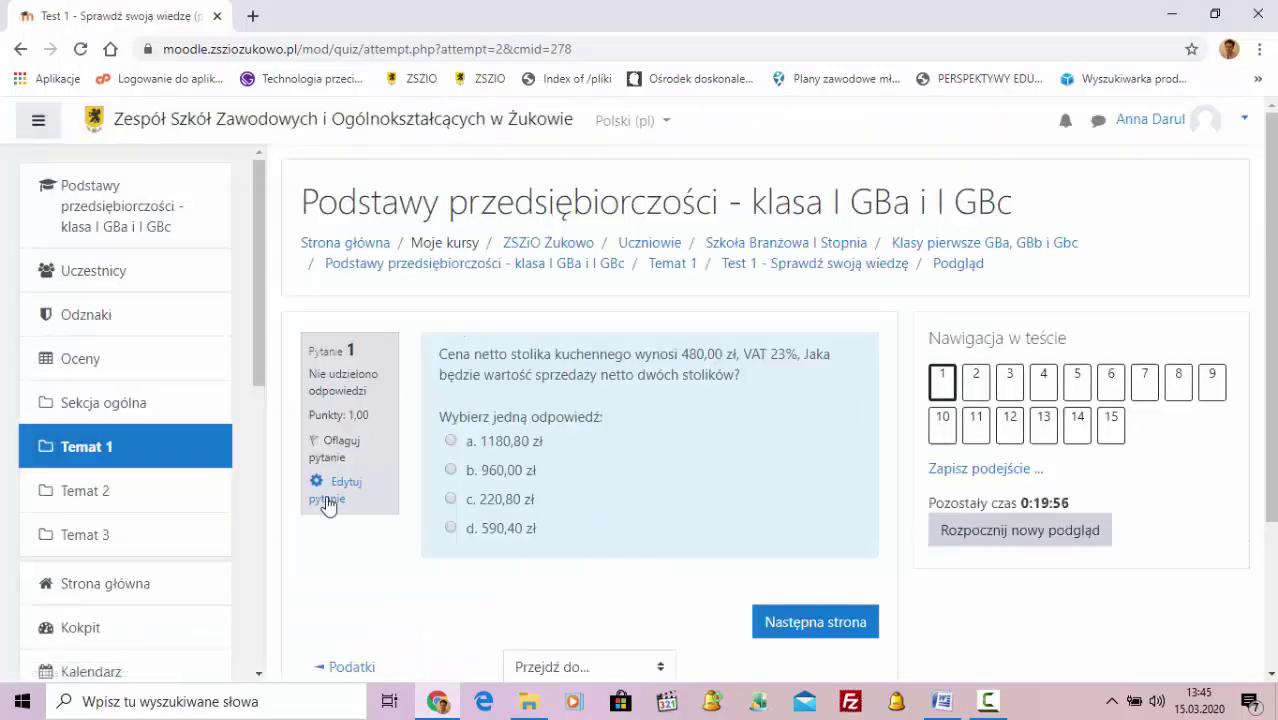
# - Answer question 1 with 1180,80 zł and question 2 with VAT, continuing to question 3
pyautogui.click(451, 441)
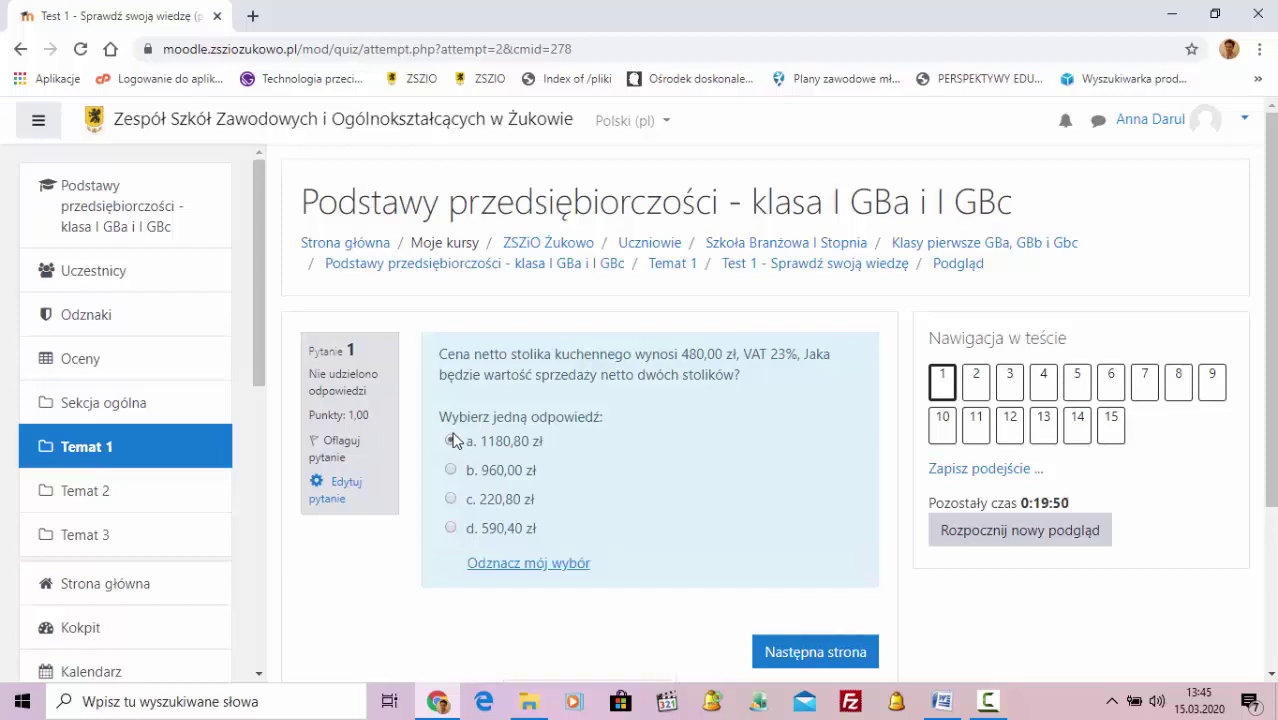
pyautogui.click(788, 652)
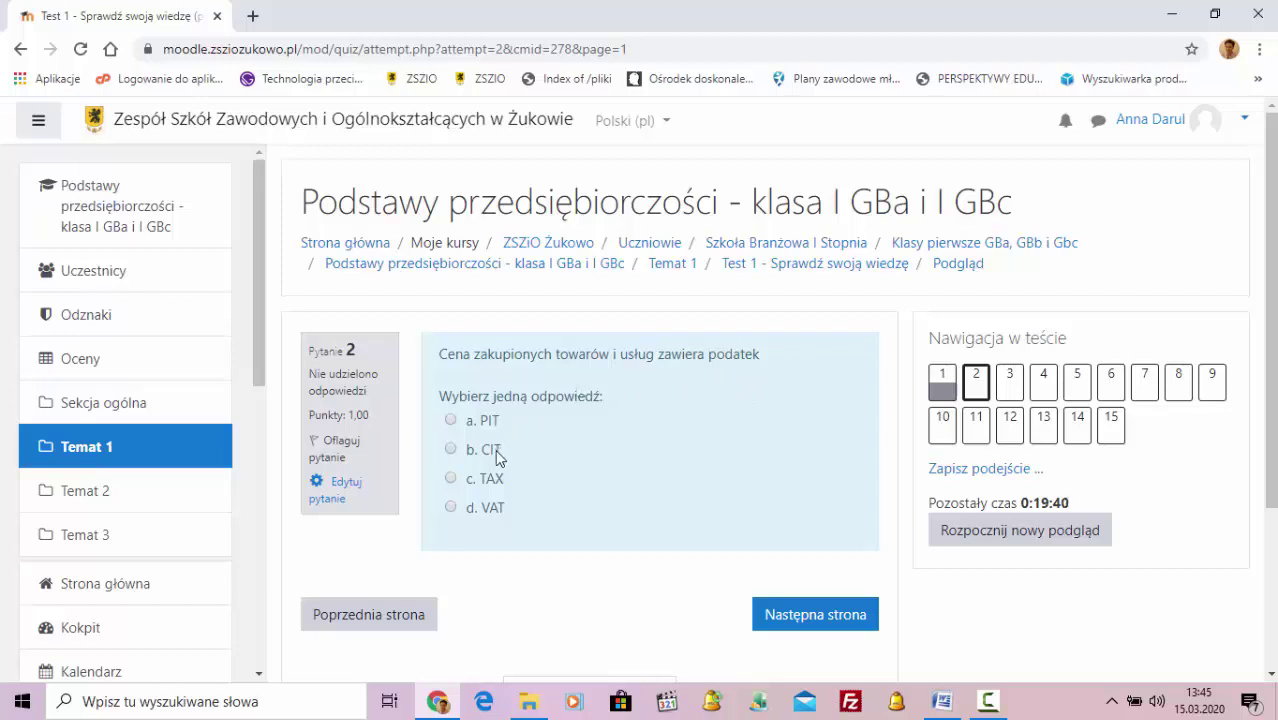
pyautogui.click(488, 517)
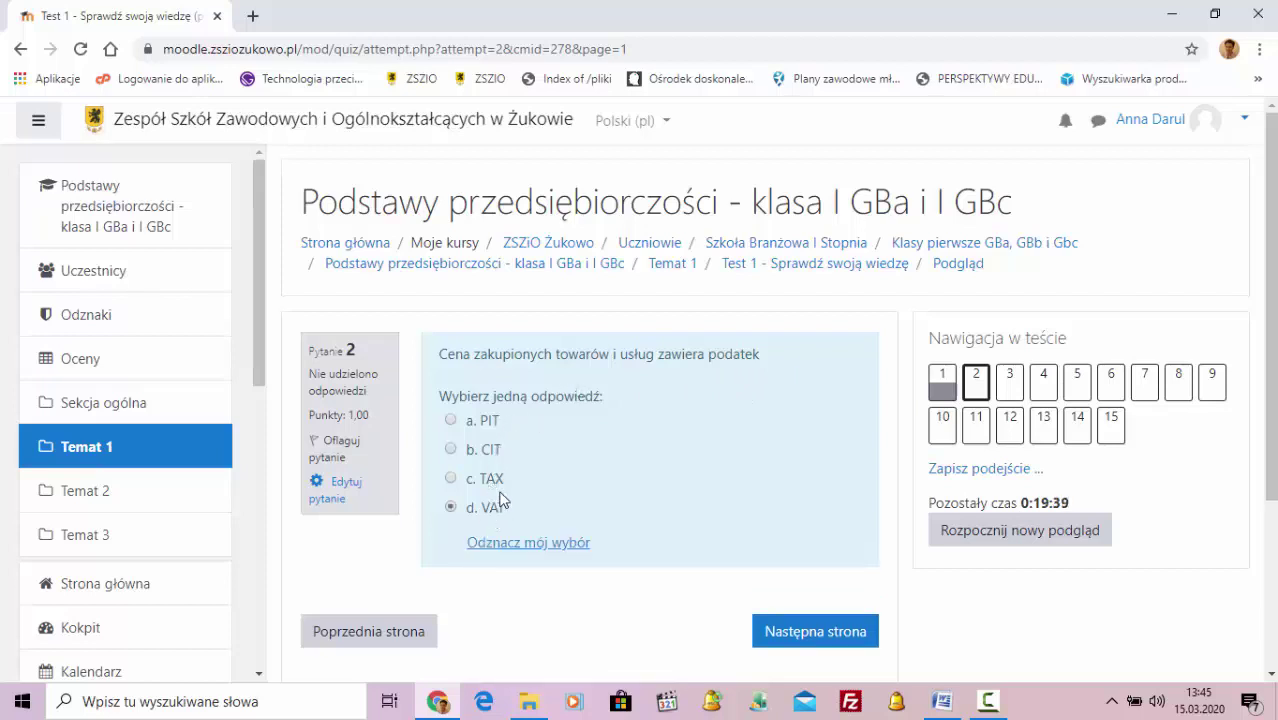
pyautogui.click(834, 638)
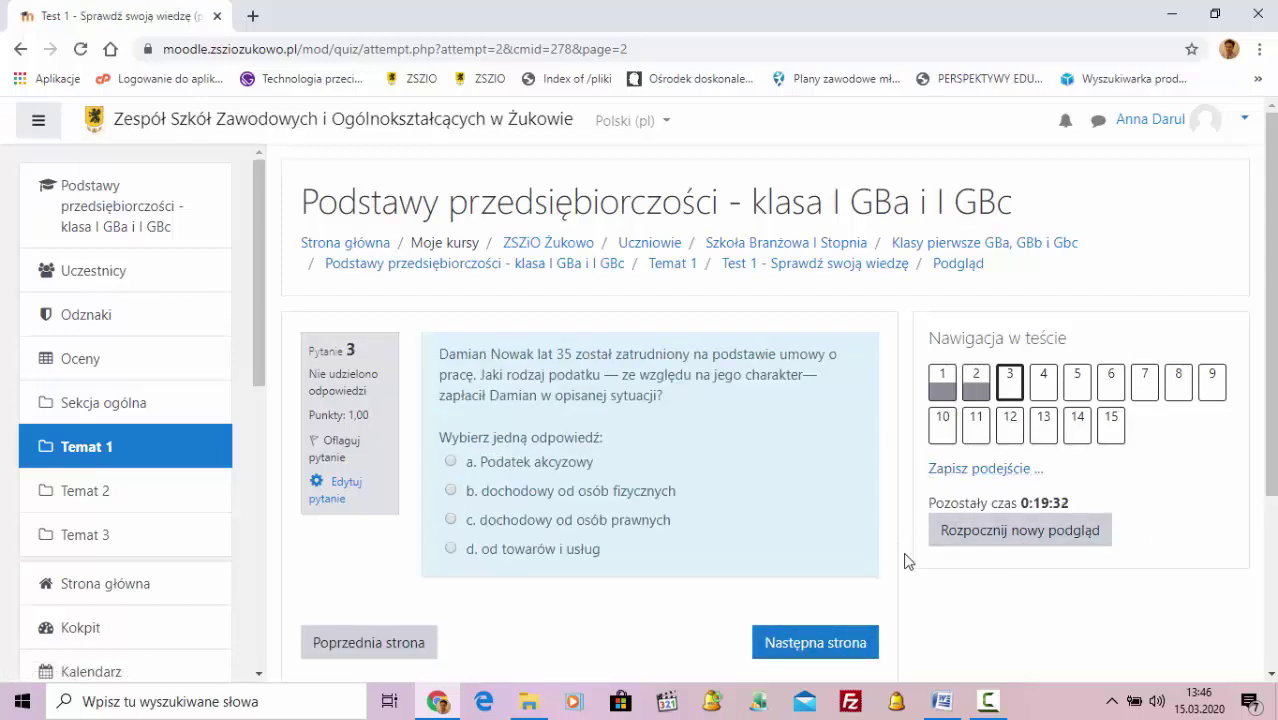
# - End the preview attempt, check the attempt summary, and submit all answers with confirmation
pyautogui.click(965, 472)
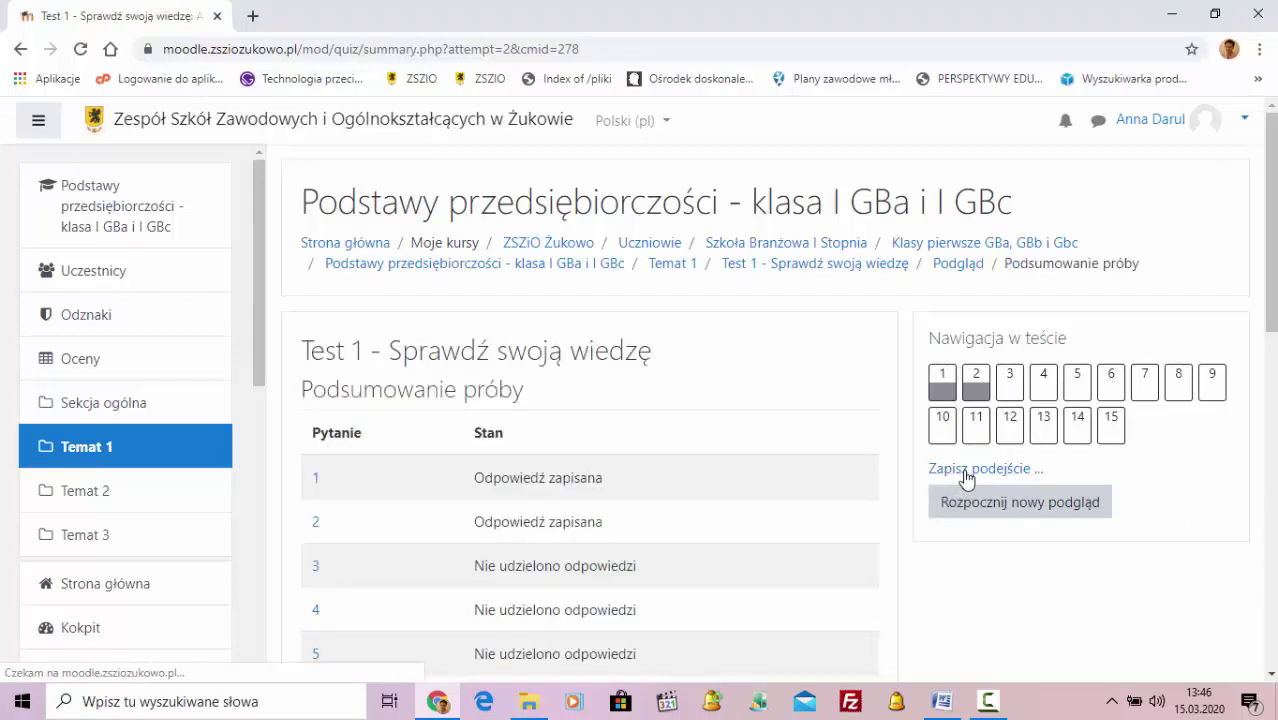
pyautogui.scroll(-1, 857, 490)
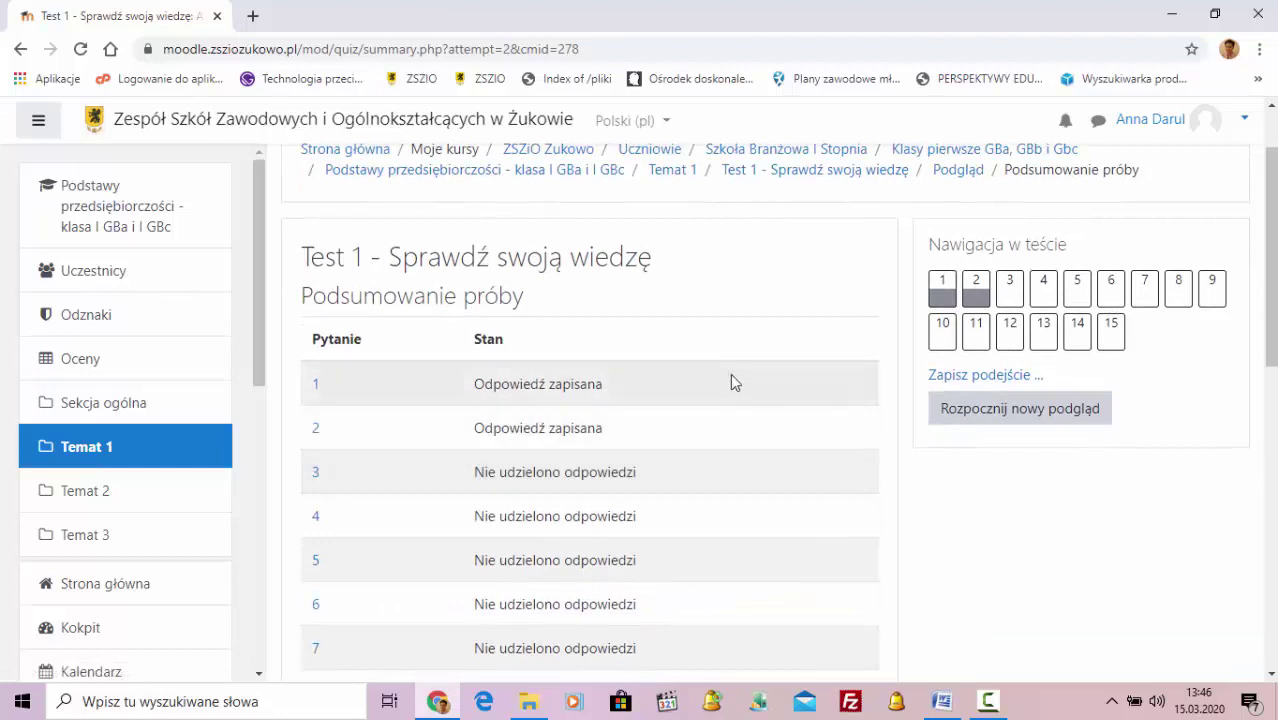
pyautogui.scroll(-1, 740, 386)
pyautogui.scroll(-3, 752, 396)
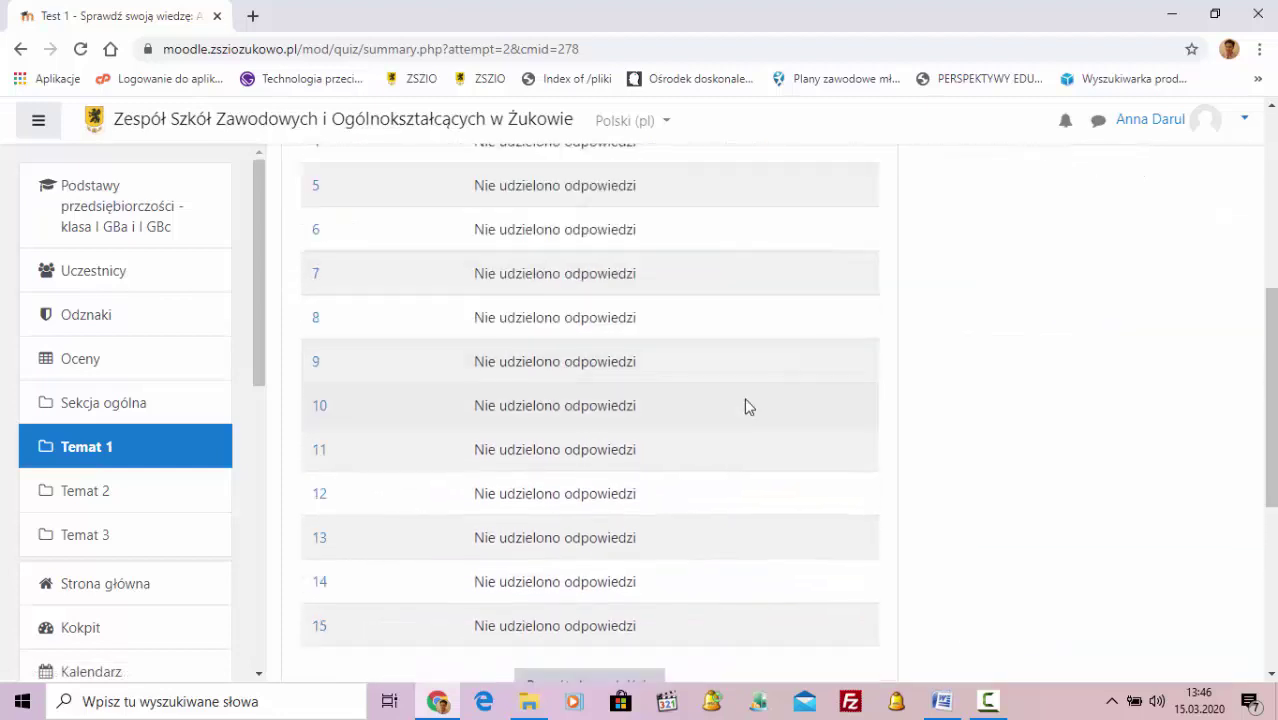
pyautogui.scroll(-2, 742, 405)
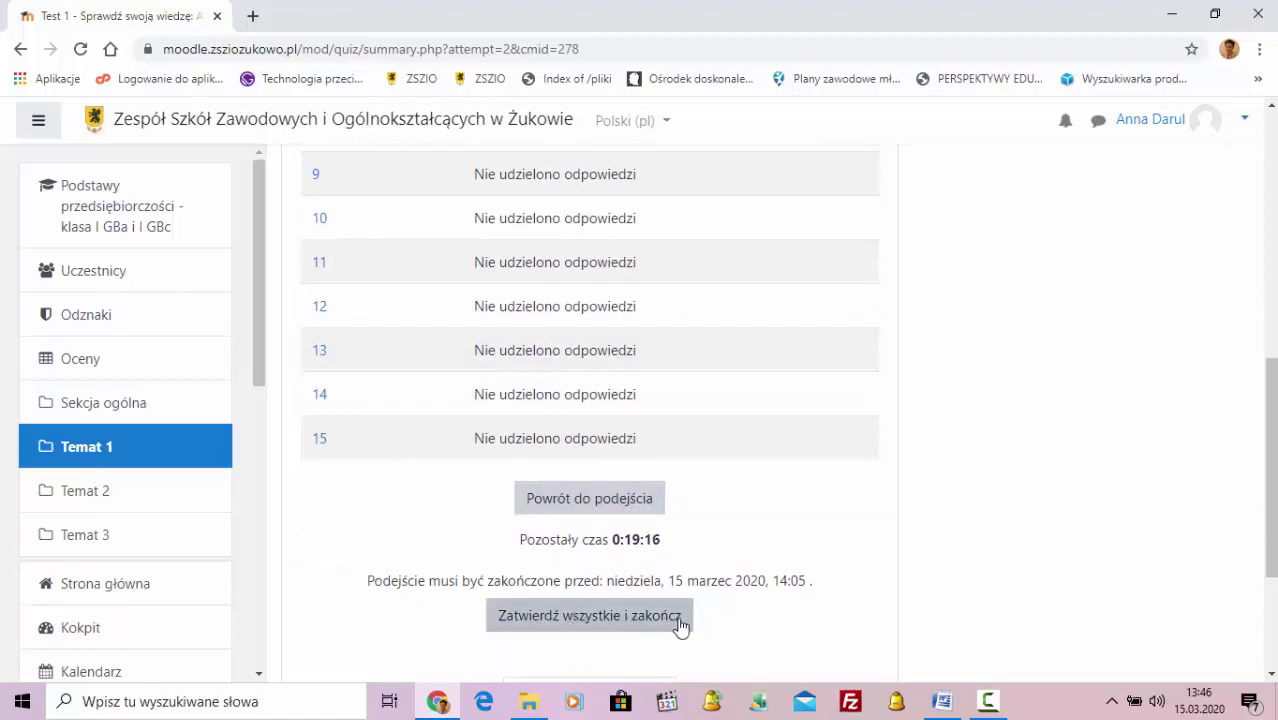
pyautogui.click(572, 622)
pyautogui.click(634, 530)
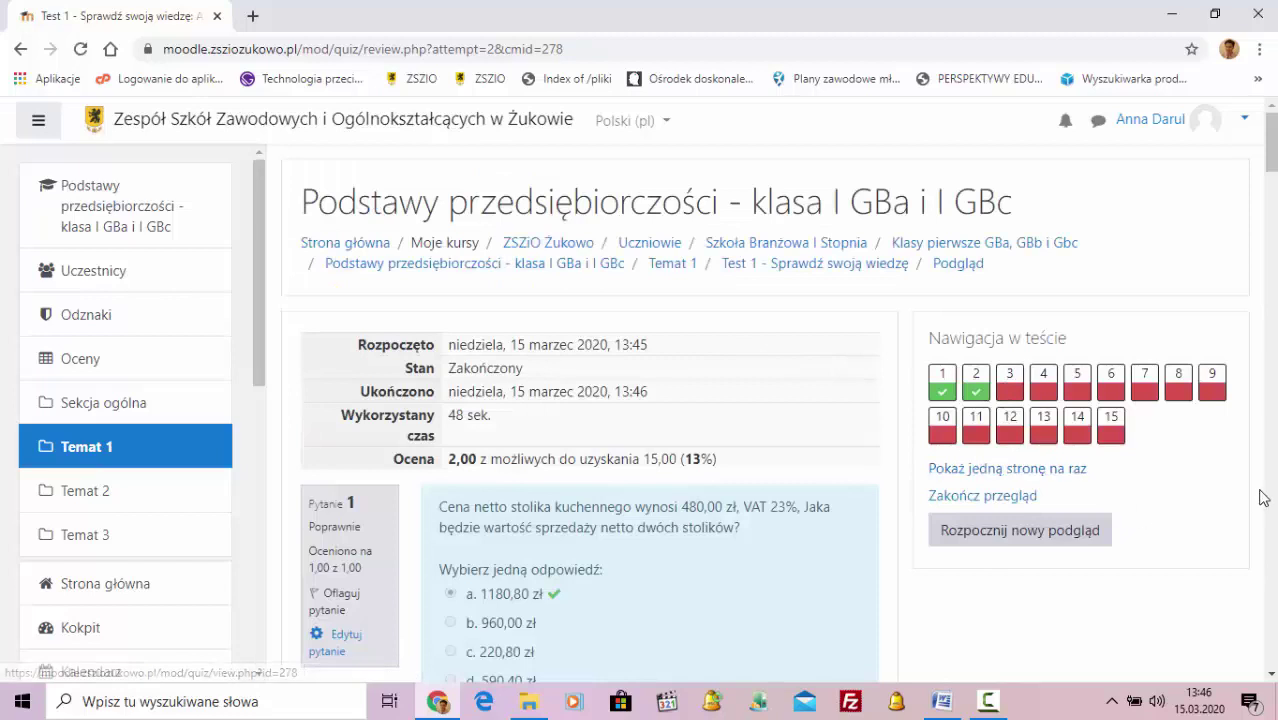
# - Examine the attempt review, comparing the given answers with the correct answers for the first questions
pyautogui.scroll(-2, 1231, 496)
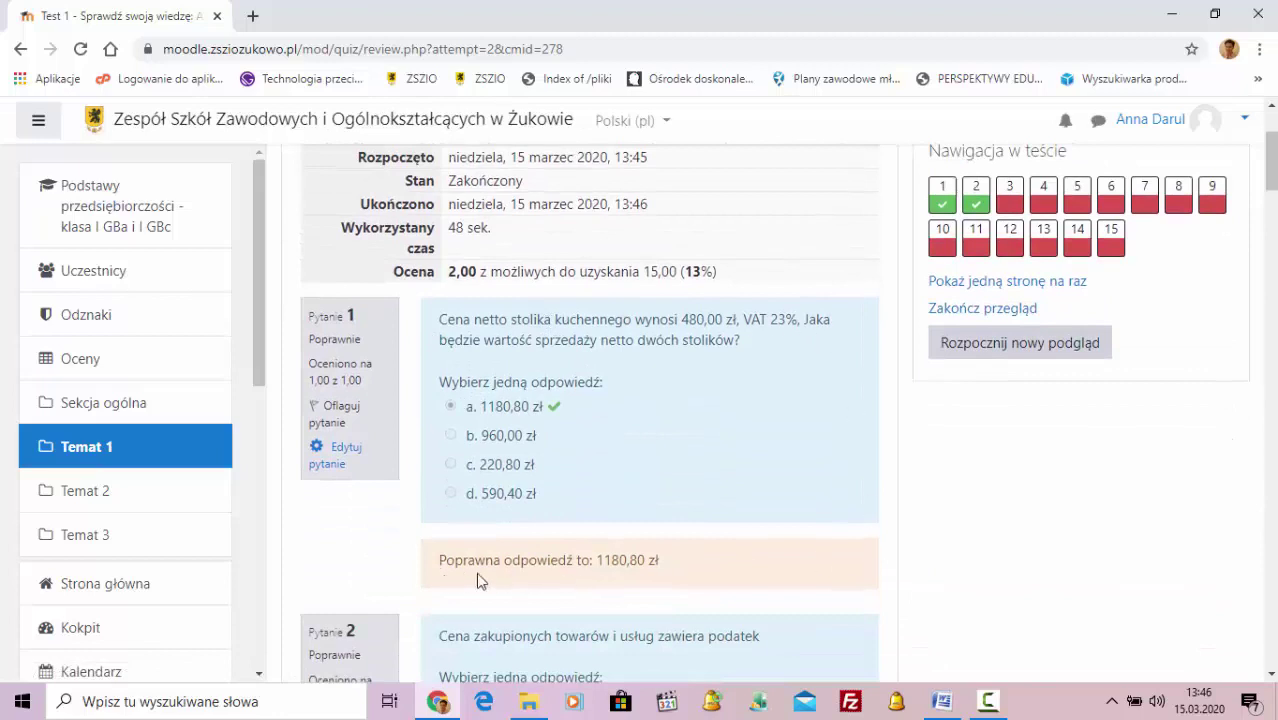
pyautogui.scroll(-1, 730, 568)
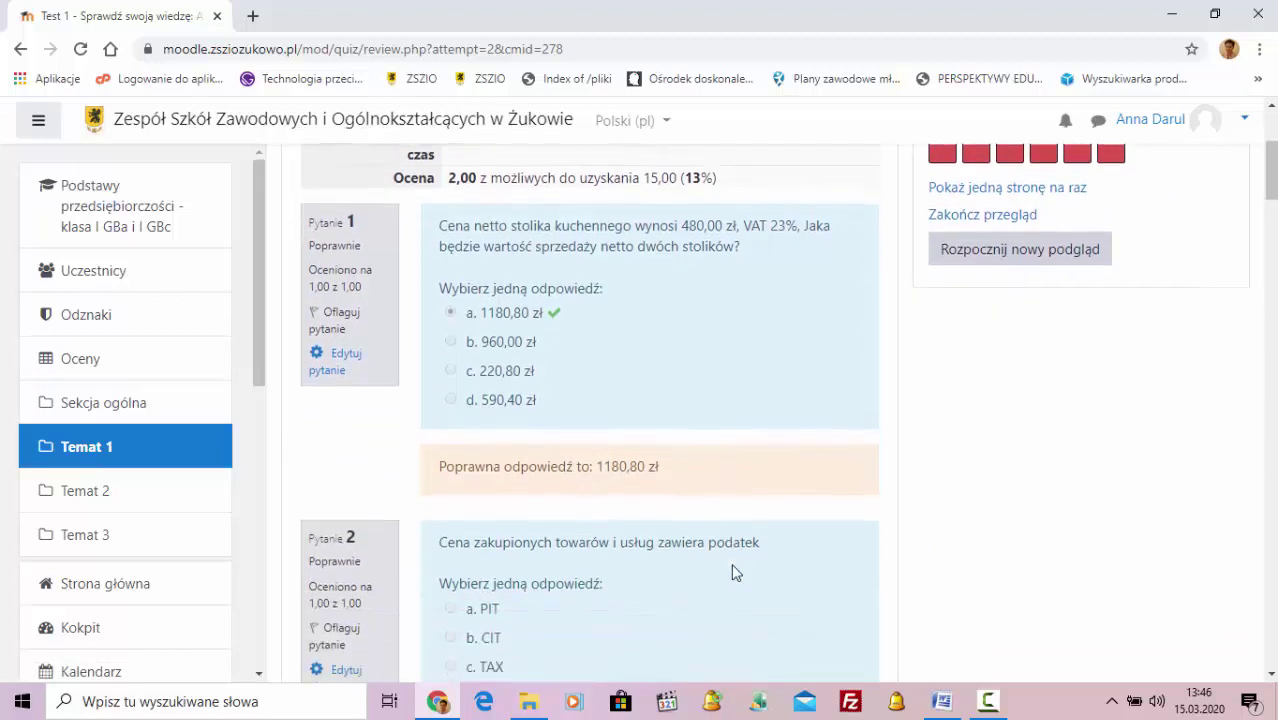
pyautogui.scroll(-3, 736, 514)
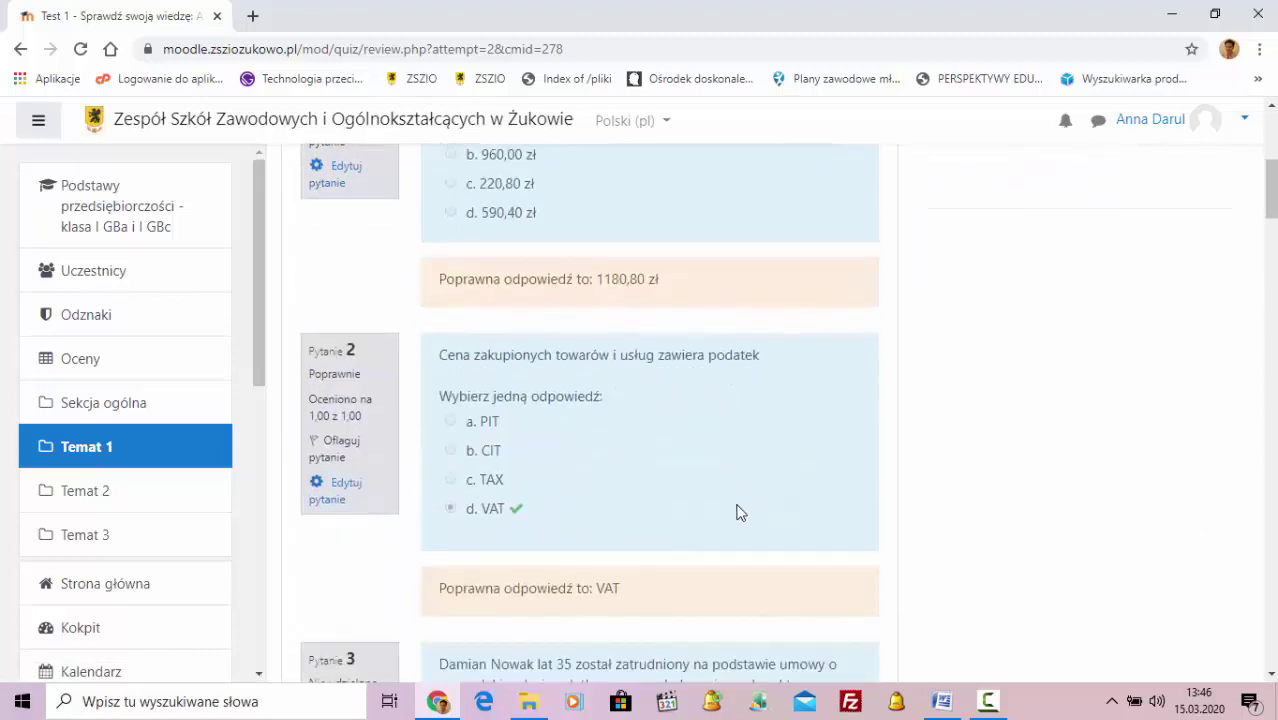
pyautogui.scroll(-3, 736, 511)
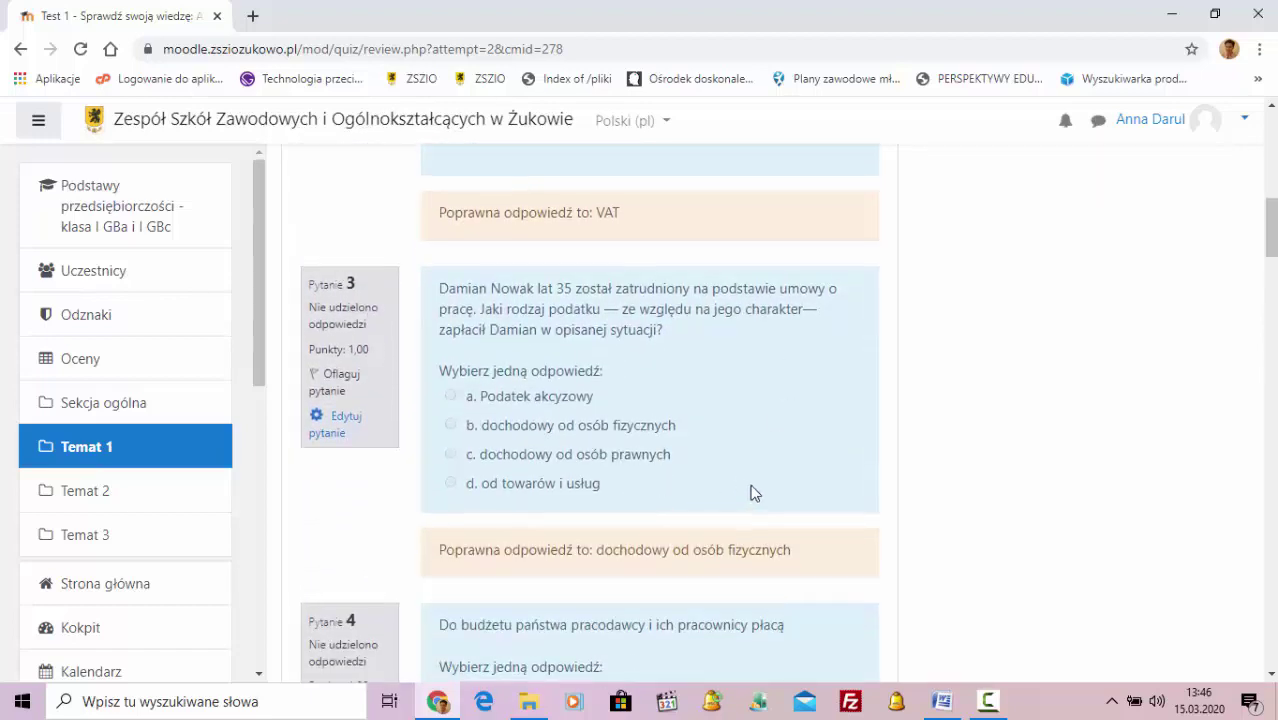
pyautogui.scroll(-1, 745, 490)
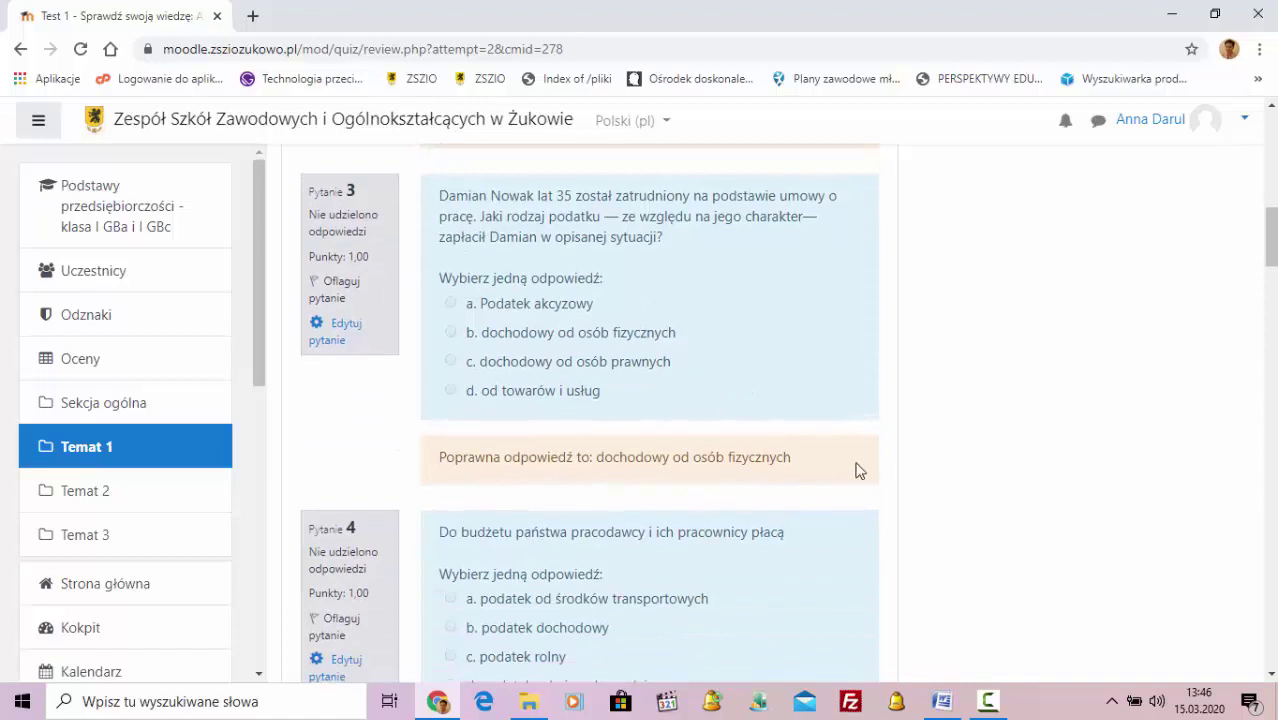
pyautogui.scroll(-1, 850, 468)
pyautogui.scroll(10, 848, 470)
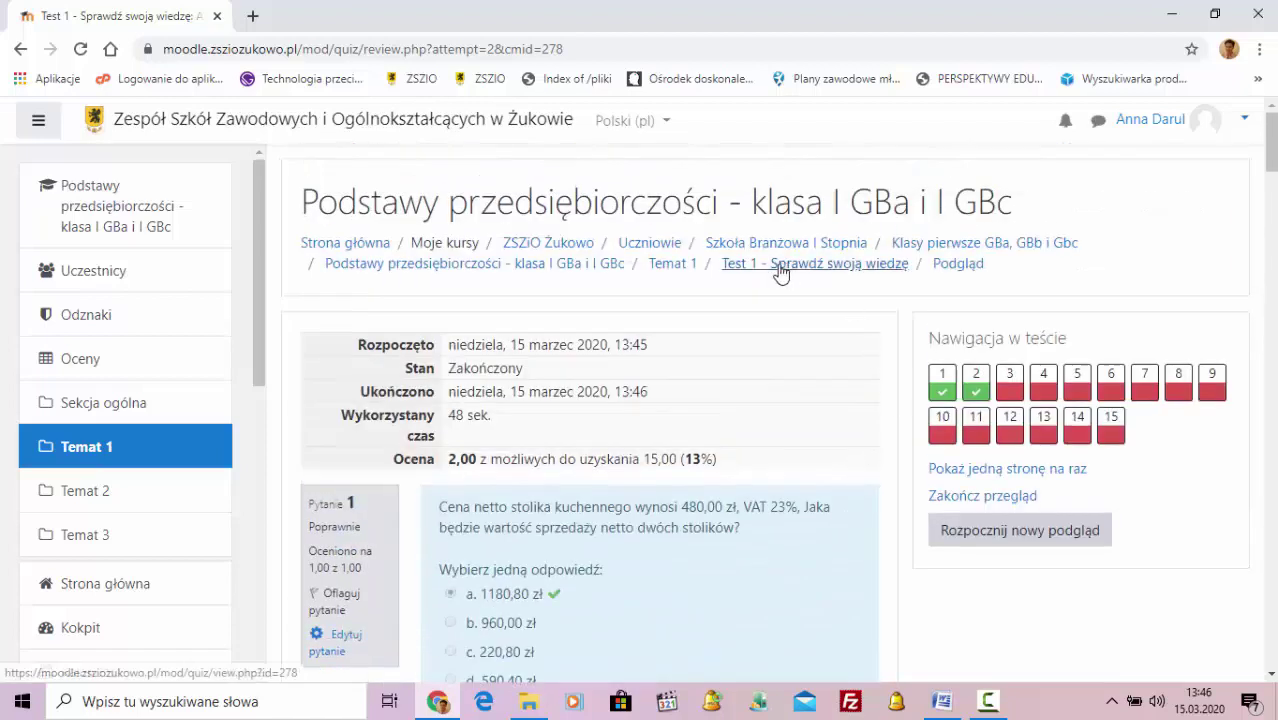
# - Return to the course page, open the Temat 1 section for editing and start a new line below Podatki in its summary
pyautogui.click(580, 265)
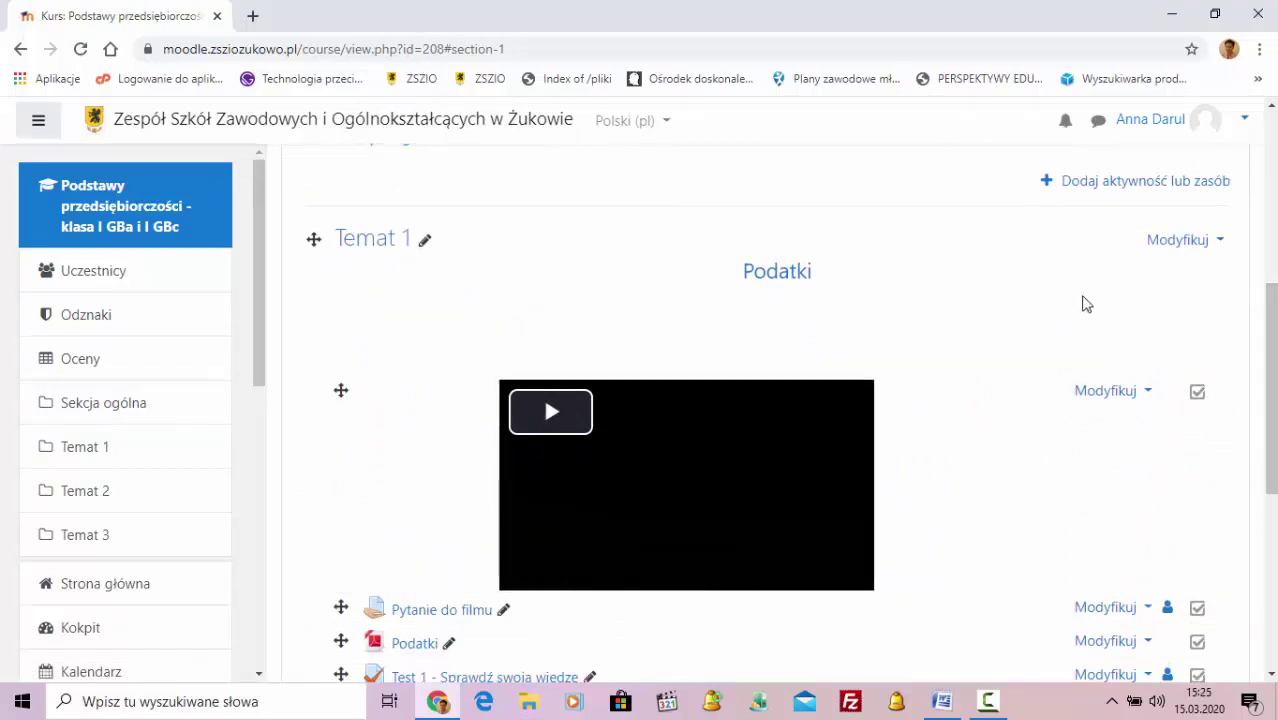
pyautogui.click(1182, 250)
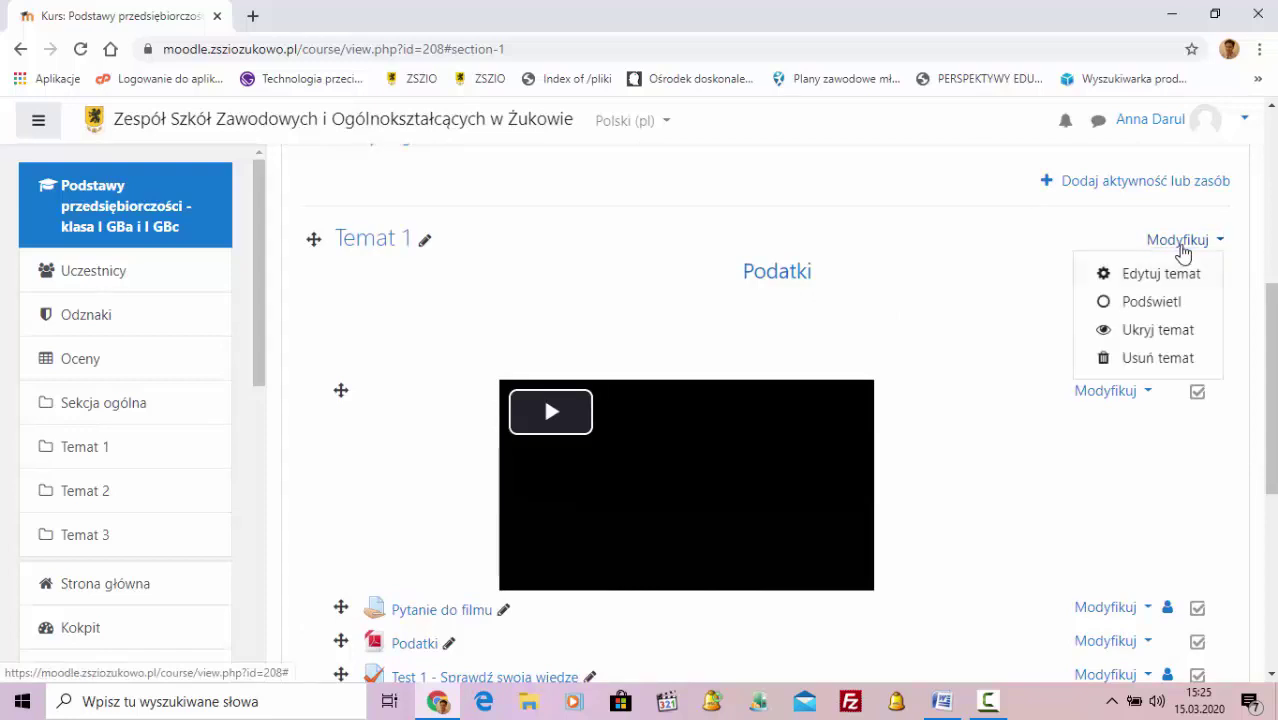
pyautogui.click(1148, 287)
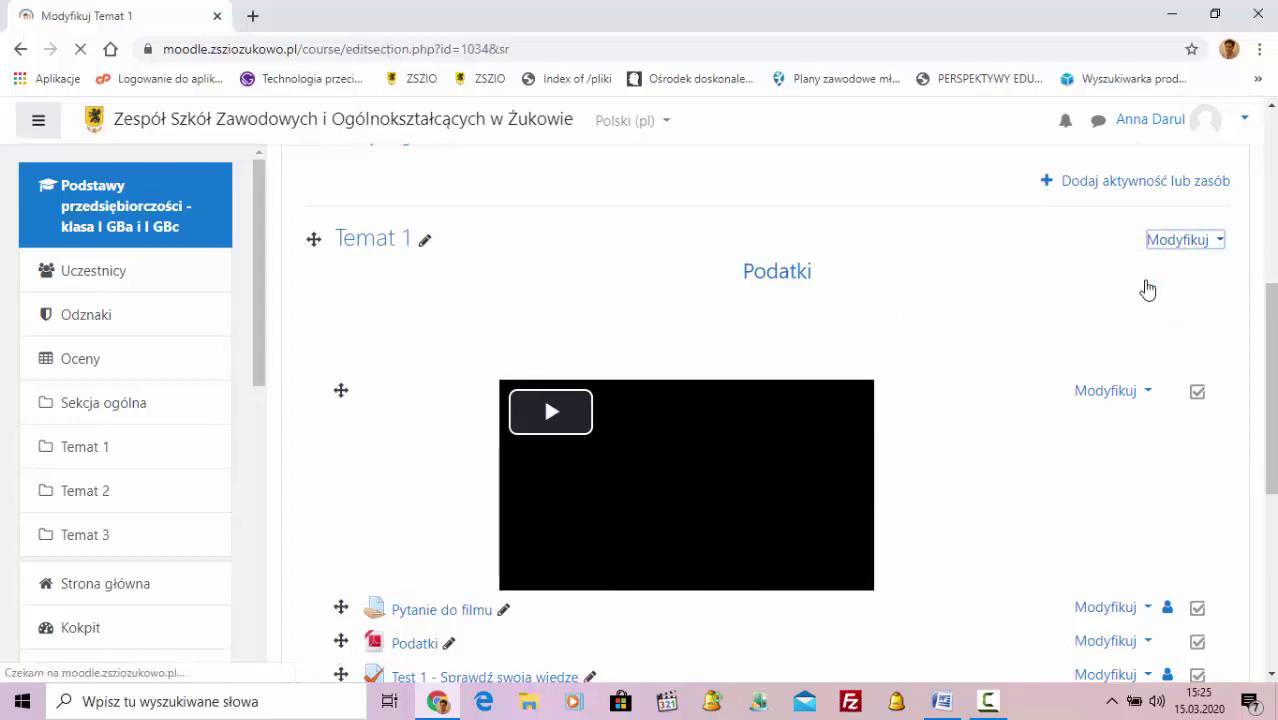
pyautogui.scroll(-3, 947, 345)
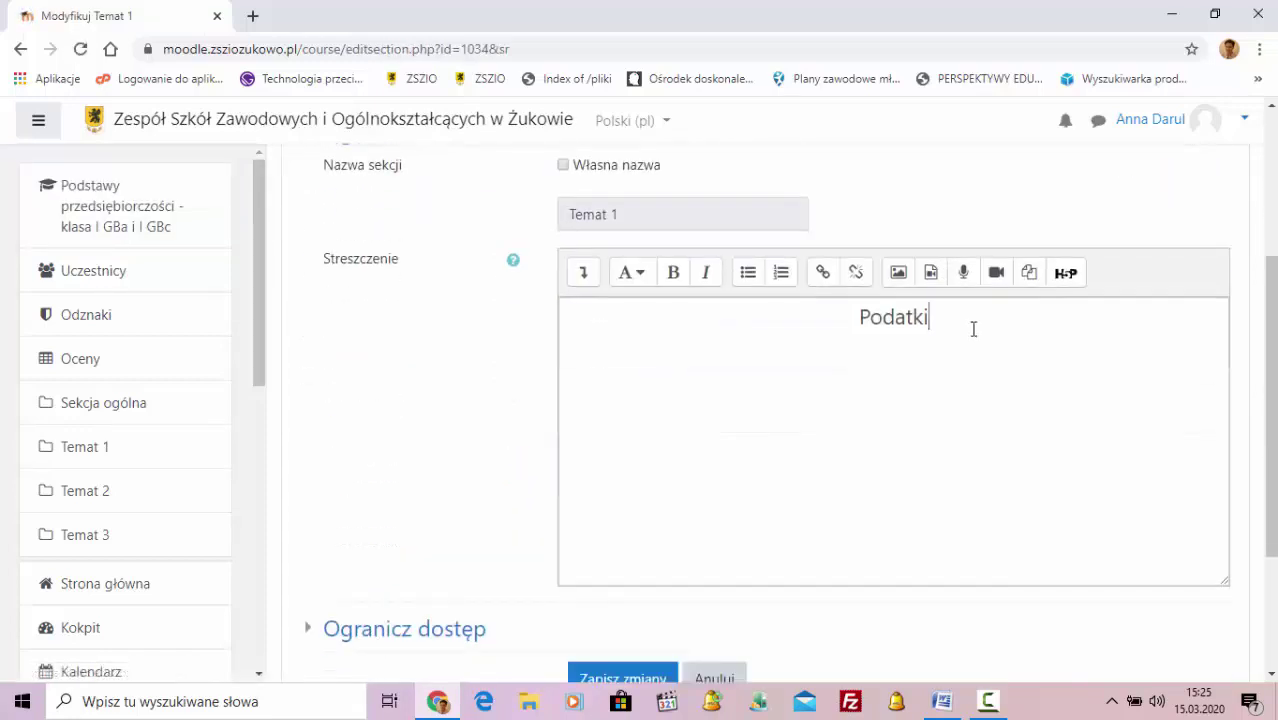
pyautogui.click(973, 328)
pyautogui.press('Return')
pyautogui.hotkey('ctrl', 'b')
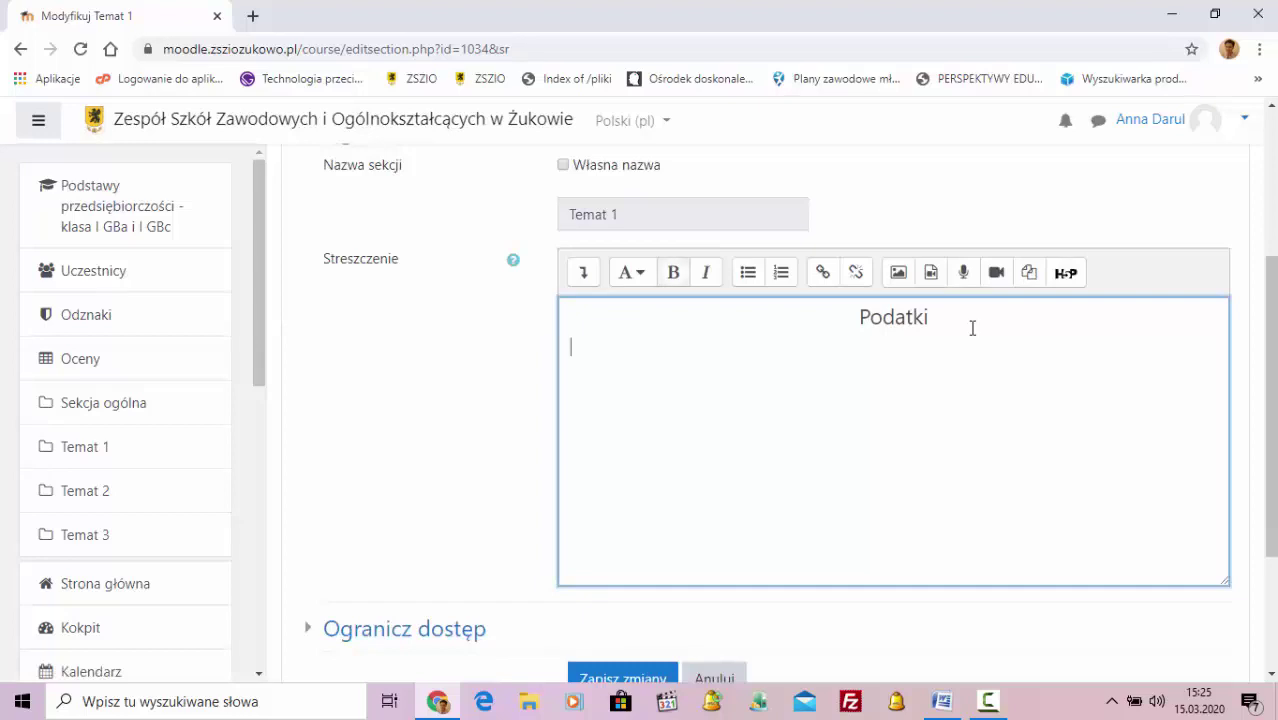
# - Switch to Pytania.docx in Word and copy the selected tax introduction with its four questions and closing sentence about tasks and tests
pyautogui.click(941, 701)
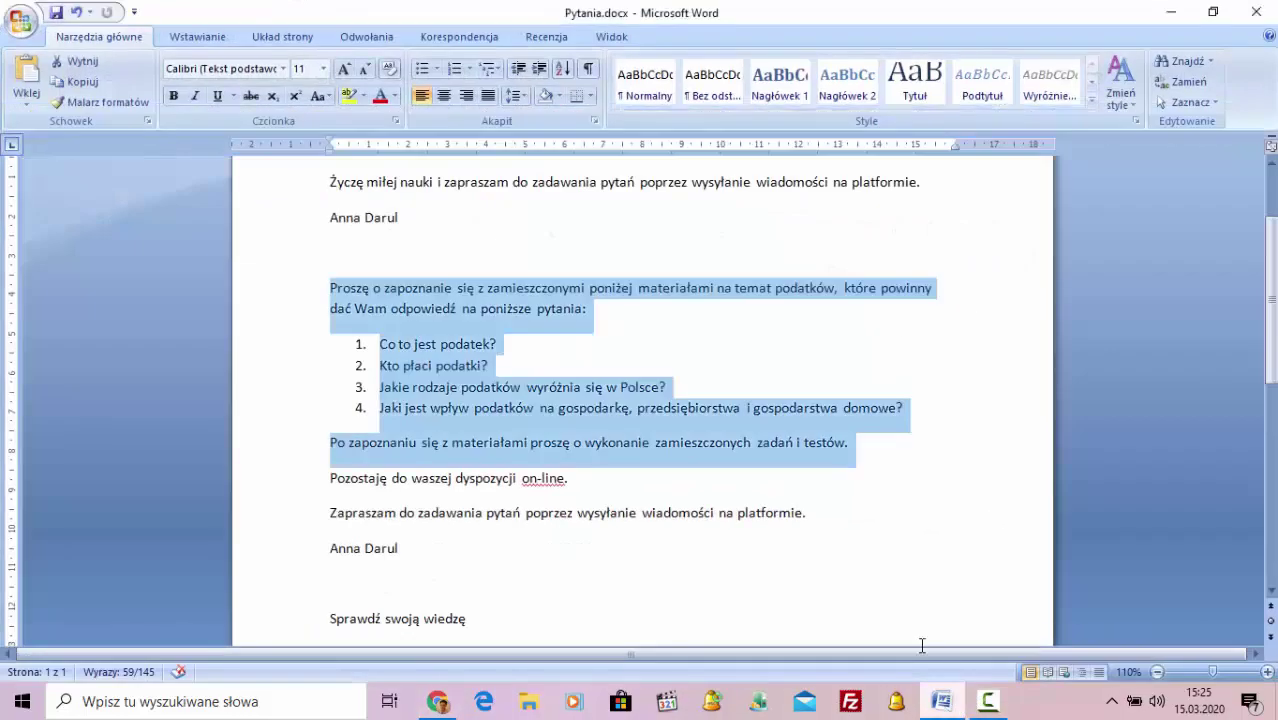
pyautogui.rightClick(397, 296)
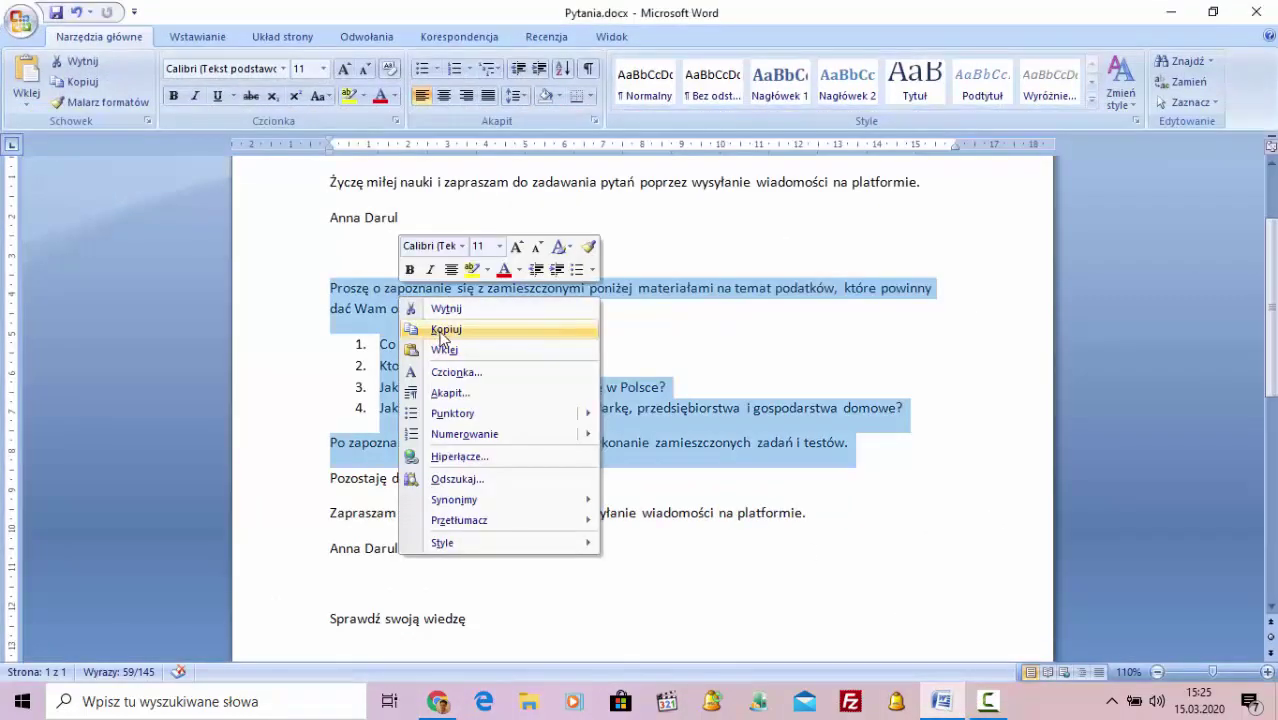
pyautogui.click(445, 329)
pyautogui.click(1171, 12)
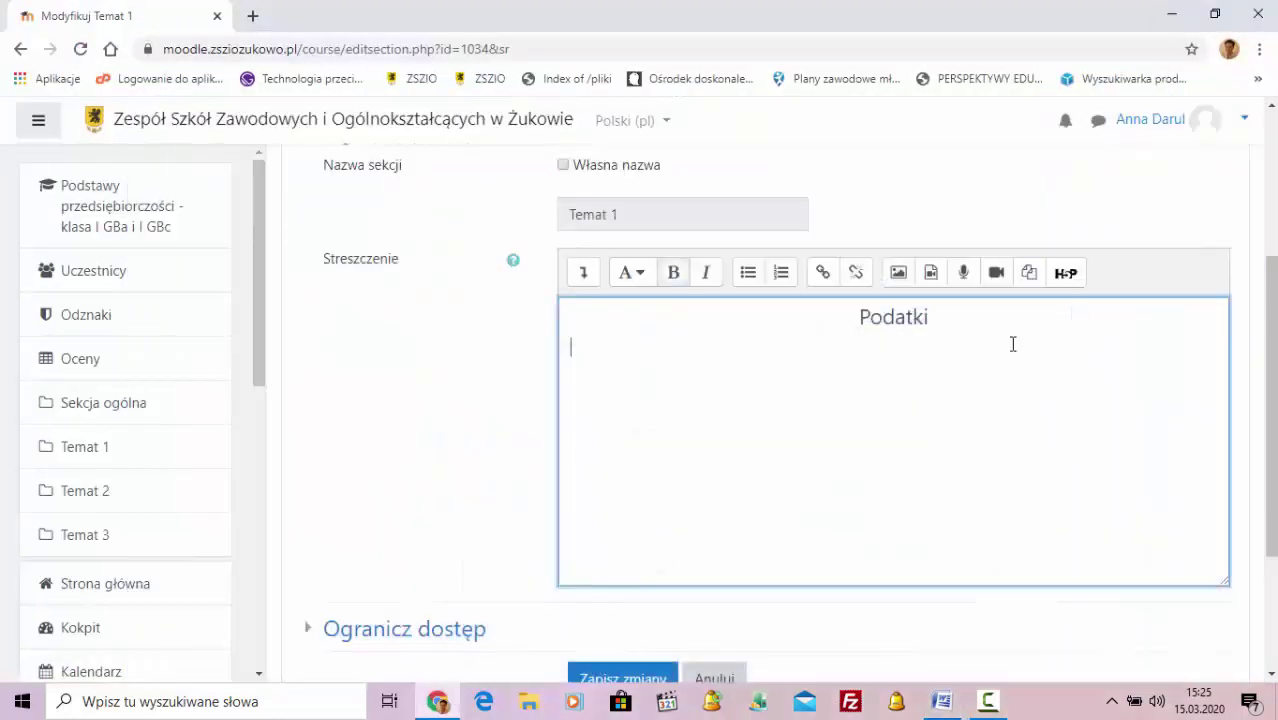
# - Paste the copied introduction and questions below Podatki in the Temat 1 summary and save the section
pyautogui.rightClick(754, 402)
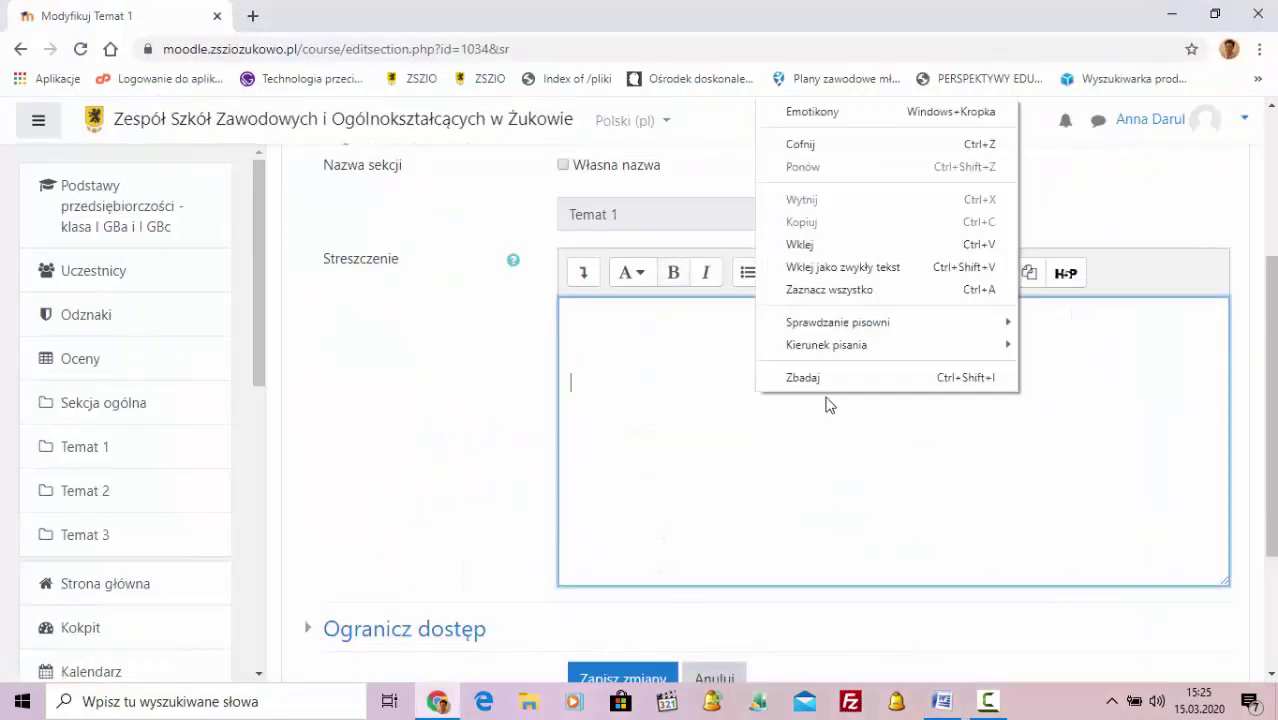
pyautogui.click(794, 248)
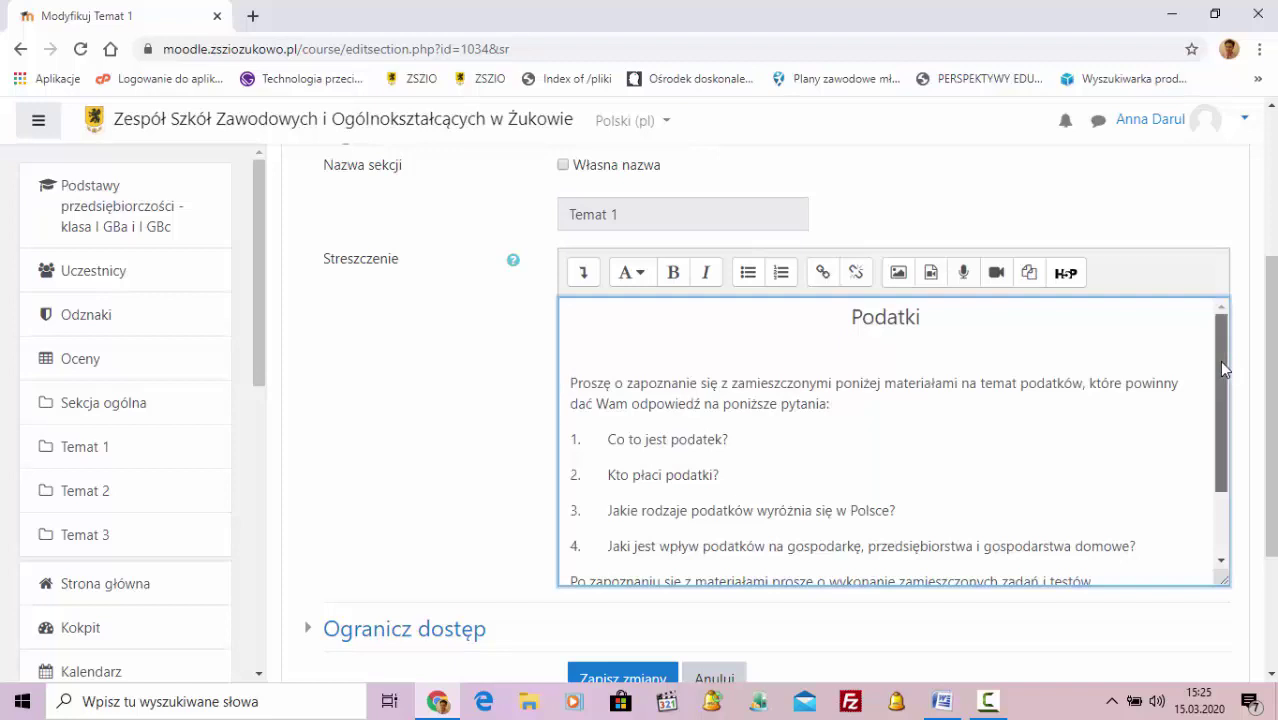
pyautogui.moveTo(1220, 362); pyautogui.dragTo(1220, 445)
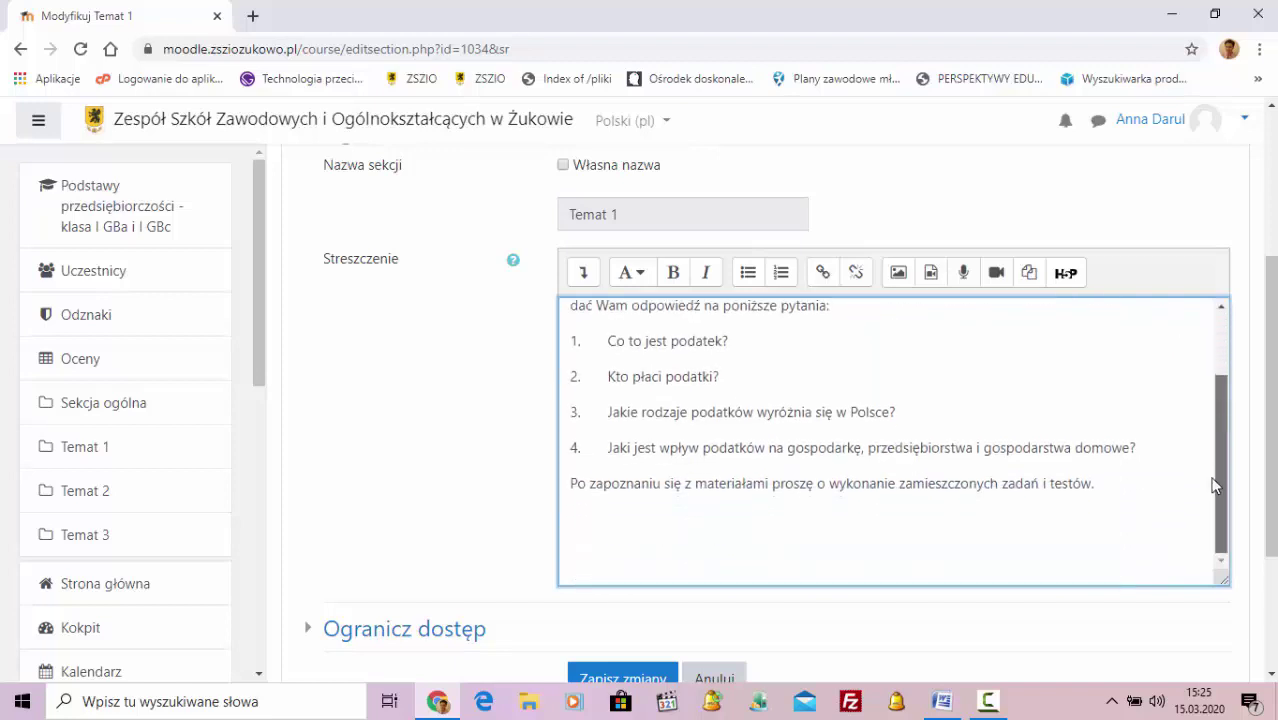
pyautogui.click(622, 680)
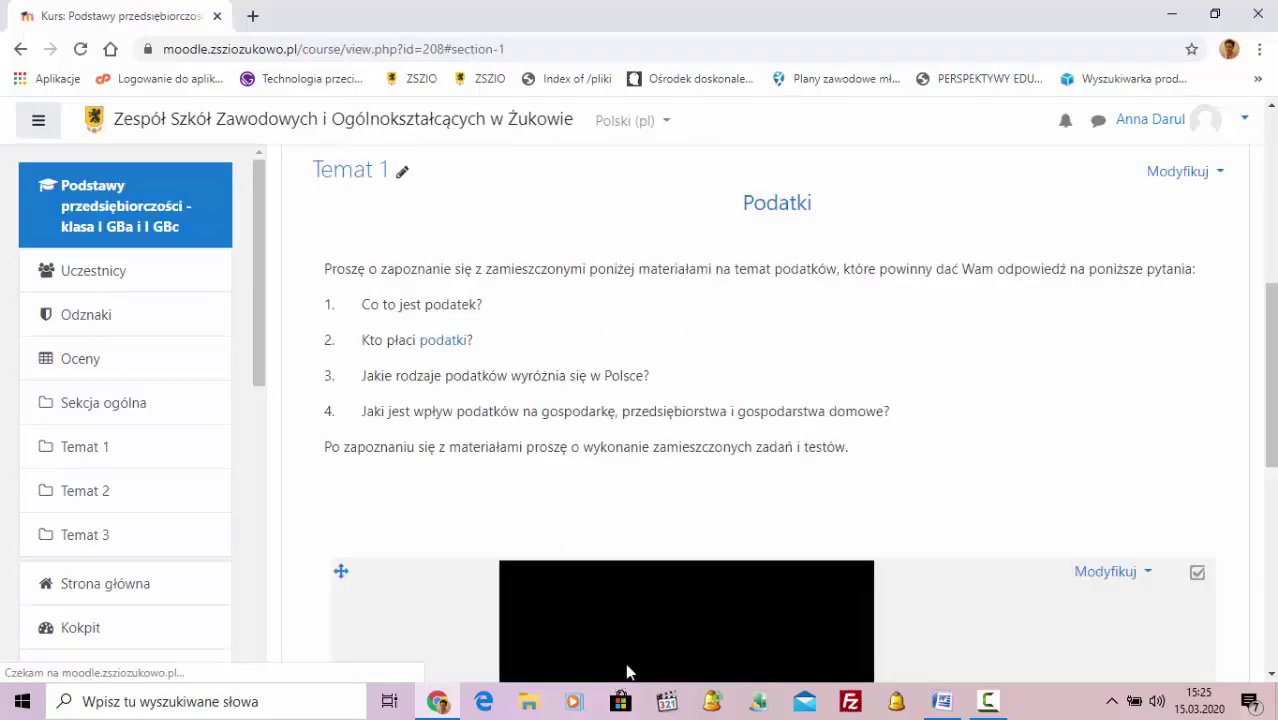
# - Add an Adres URL resource to Temat 1 and name it "Chcesz wiedzieć więcej o podatkach - zobacz tutaj"
pyautogui.scroll(-2, 978, 321)
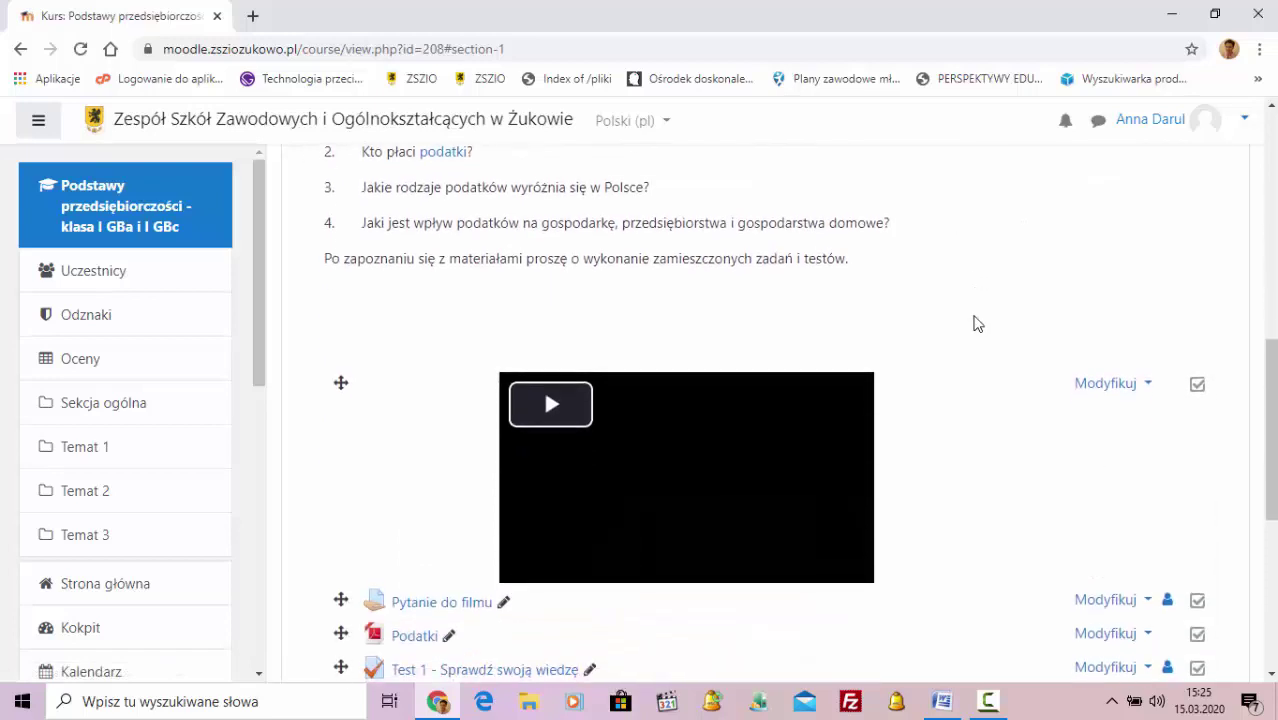
pyautogui.scroll(-2, 976, 323)
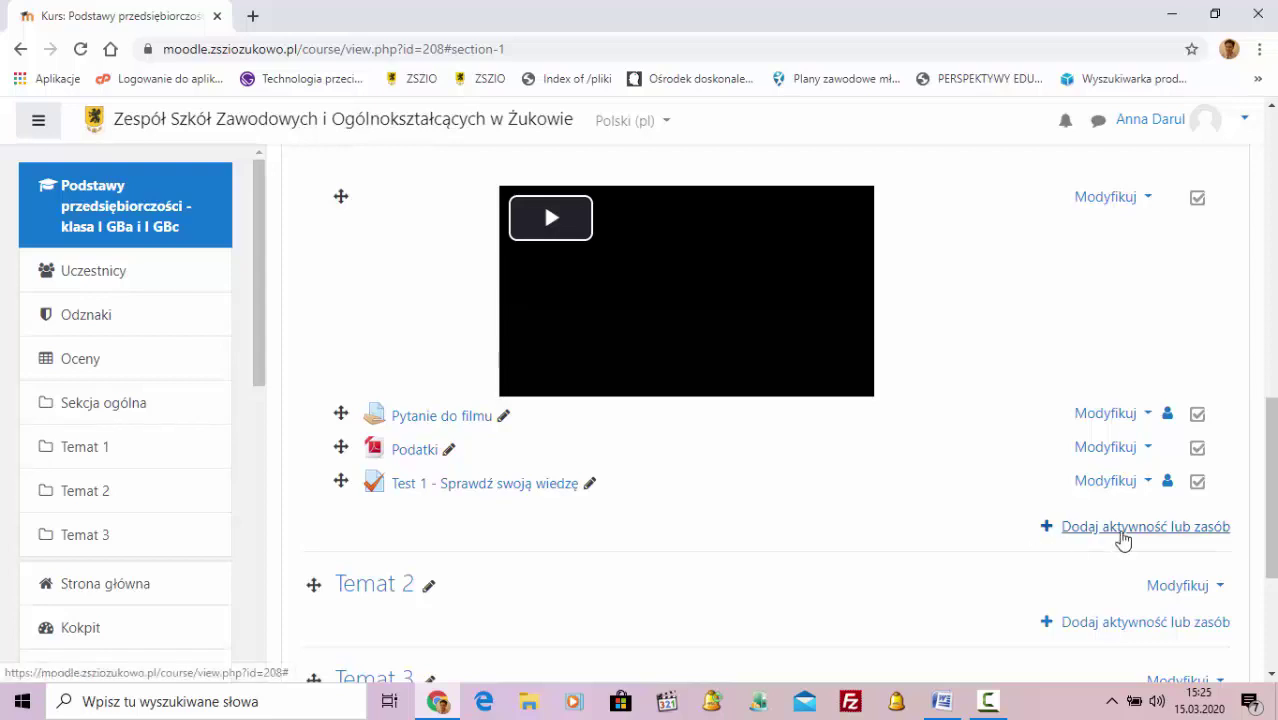
pyautogui.click(1122, 540)
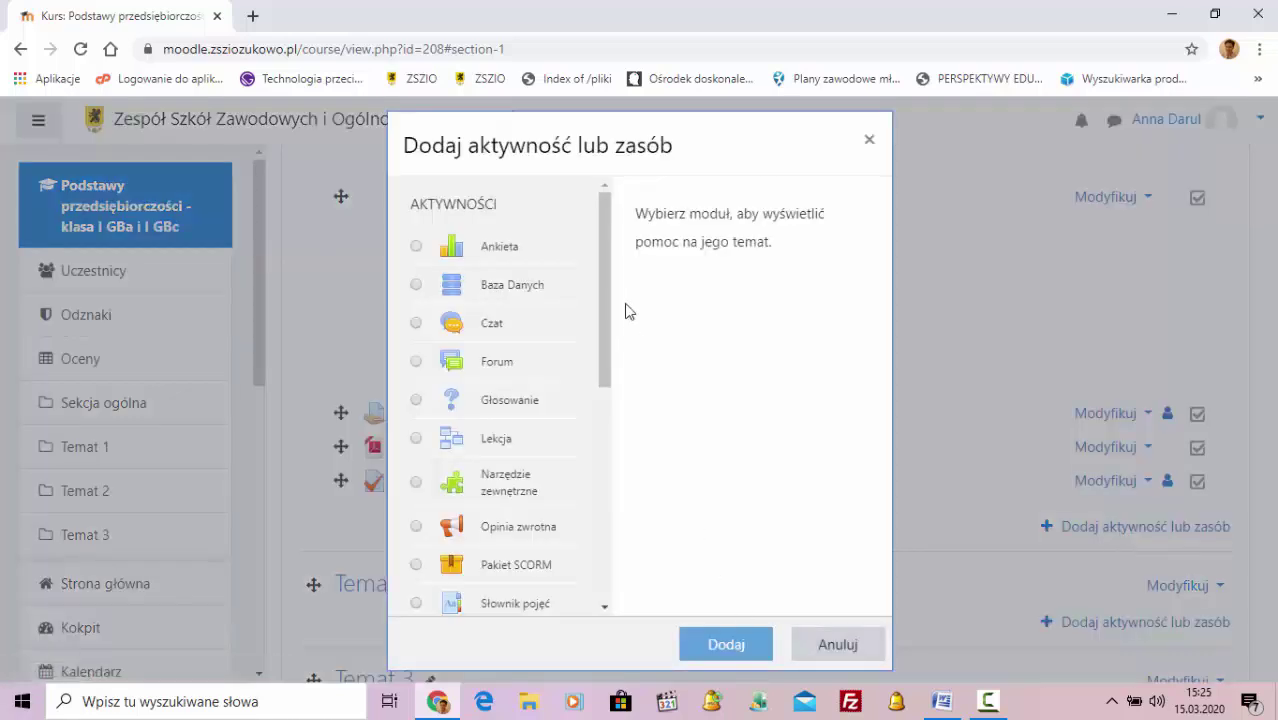
pyautogui.moveTo(603, 313); pyautogui.dragTo(527, 388)
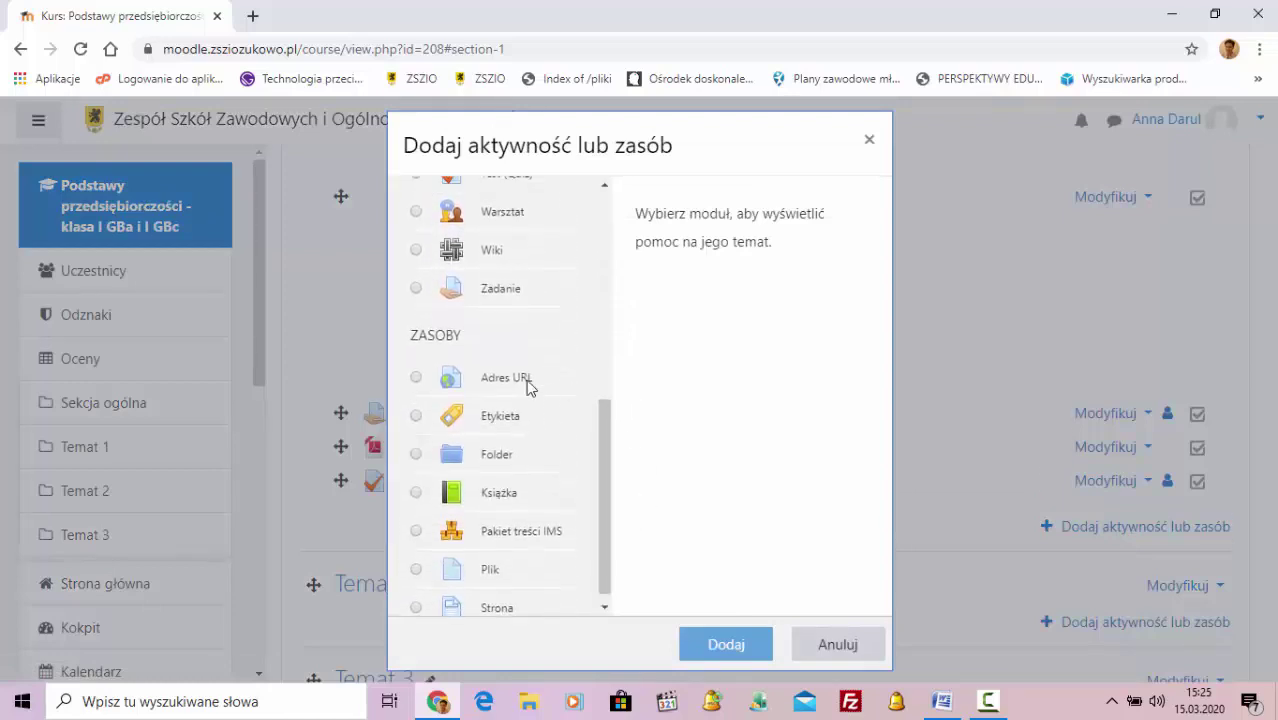
pyautogui.click(416, 379)
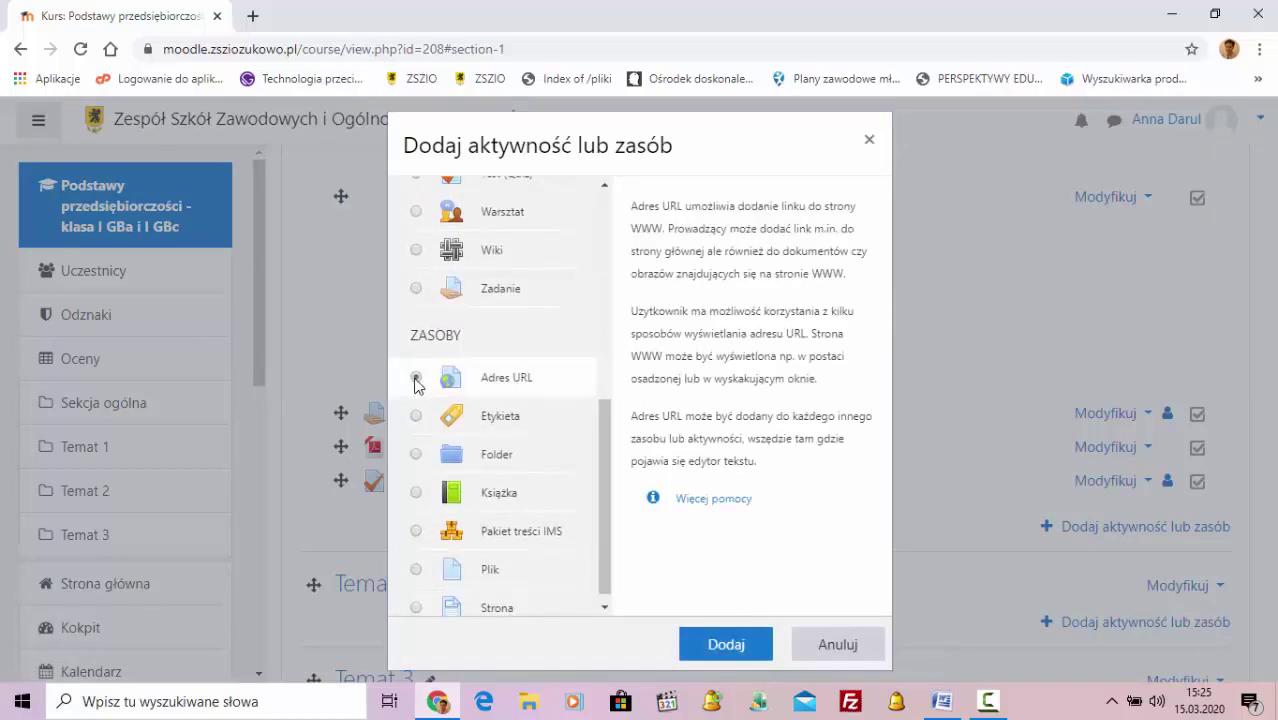
pyautogui.click(733, 644)
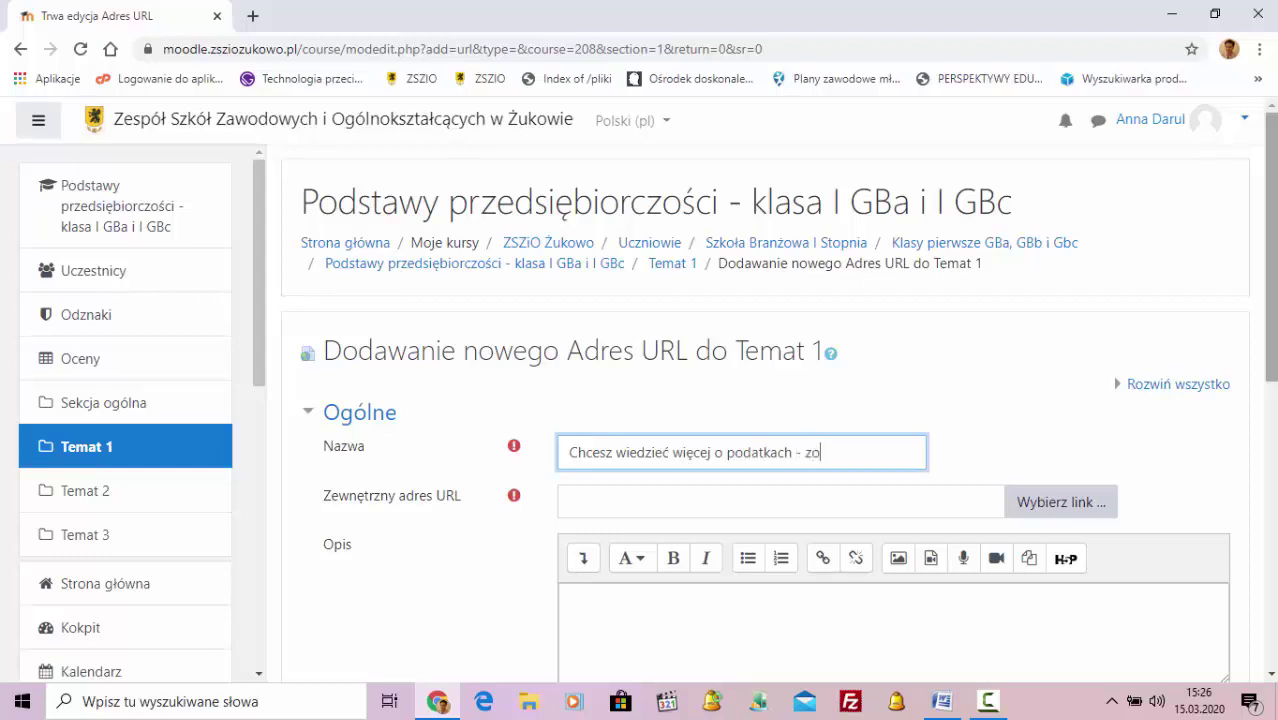
pyautogui.write('bacz tutaj')
pyautogui.scroll(-2, 1047, 277)
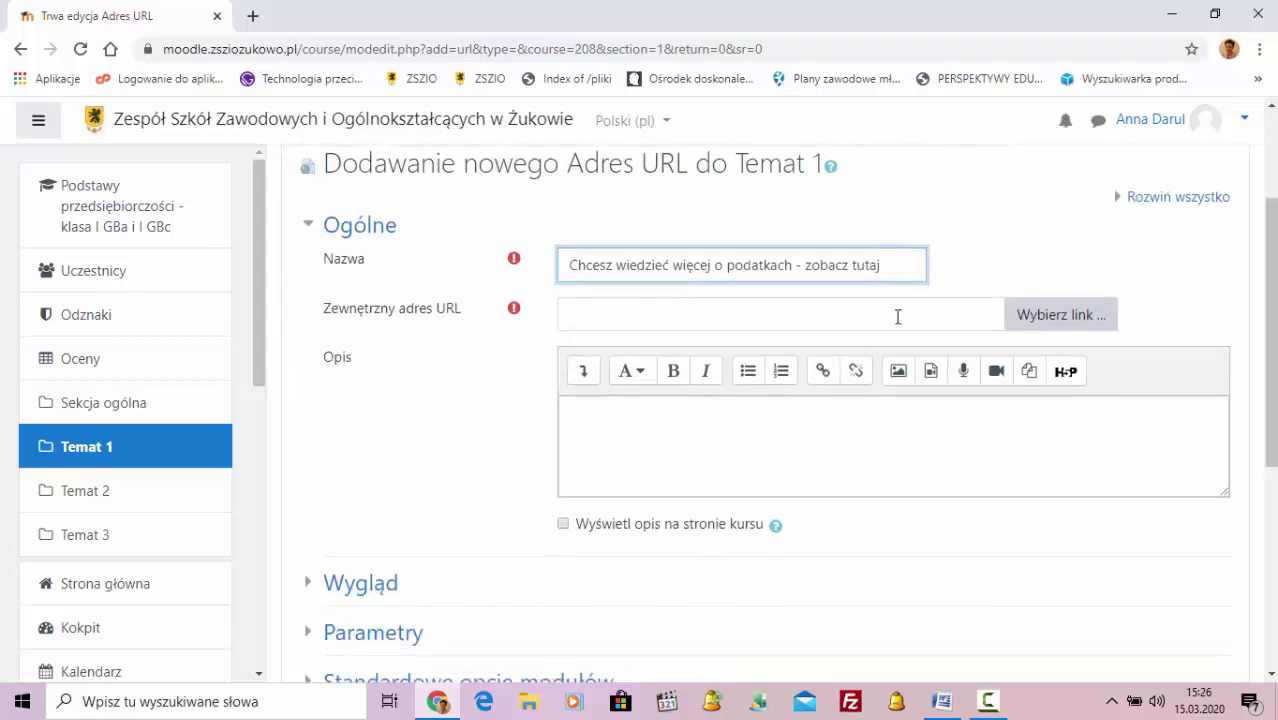
# - Open podatki.gov.pl in a new browser tab and copy the site's address
pyautogui.click(851, 321)
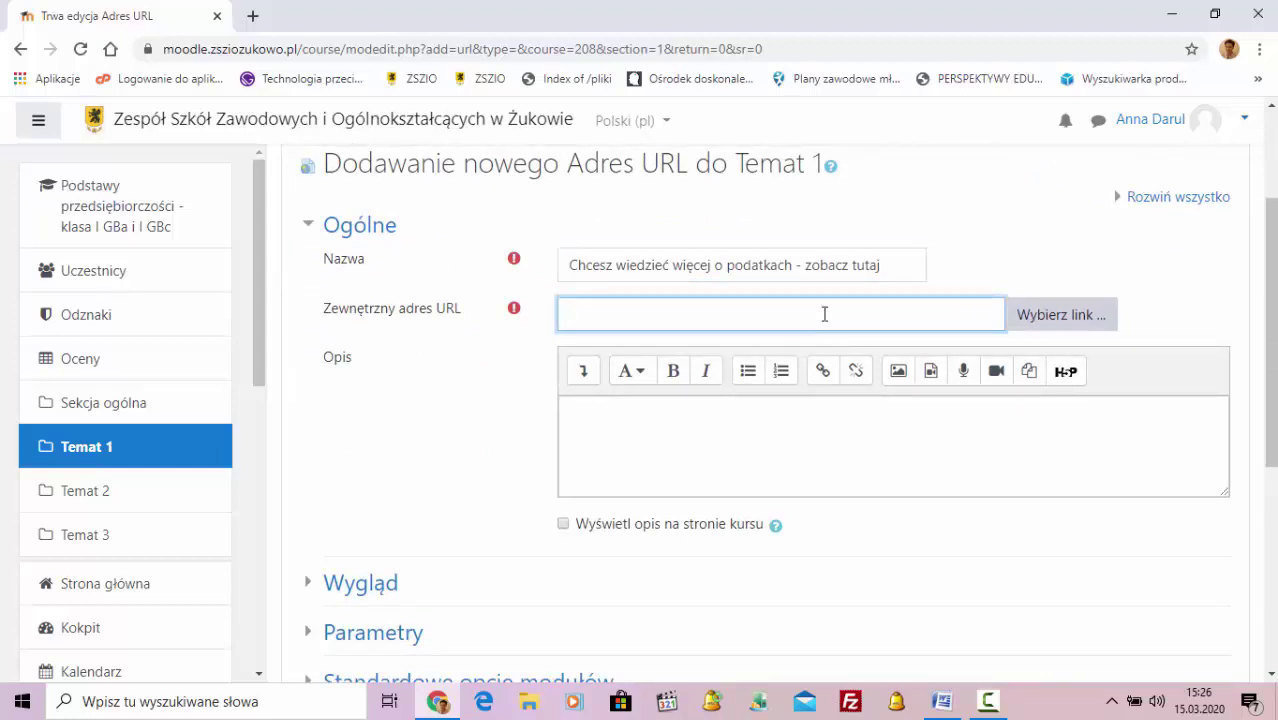
pyautogui.hotkey('ctrl', 't')
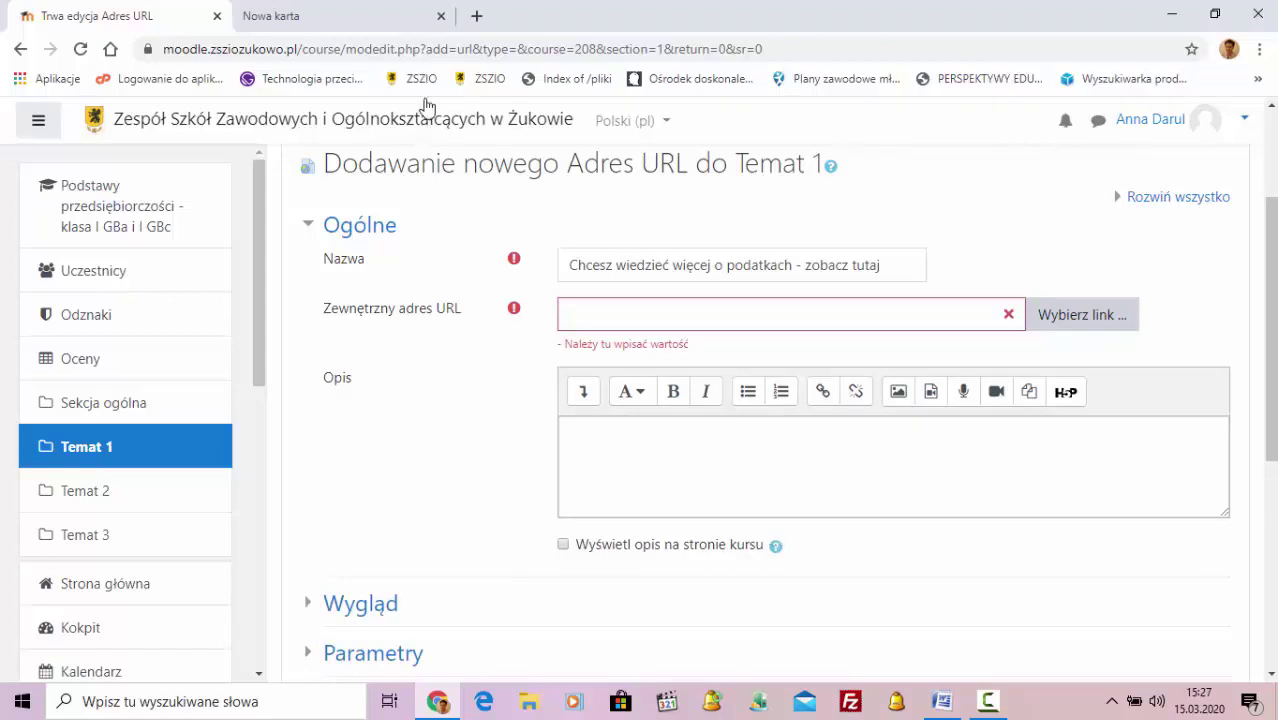
pyautogui.click(345, 10)
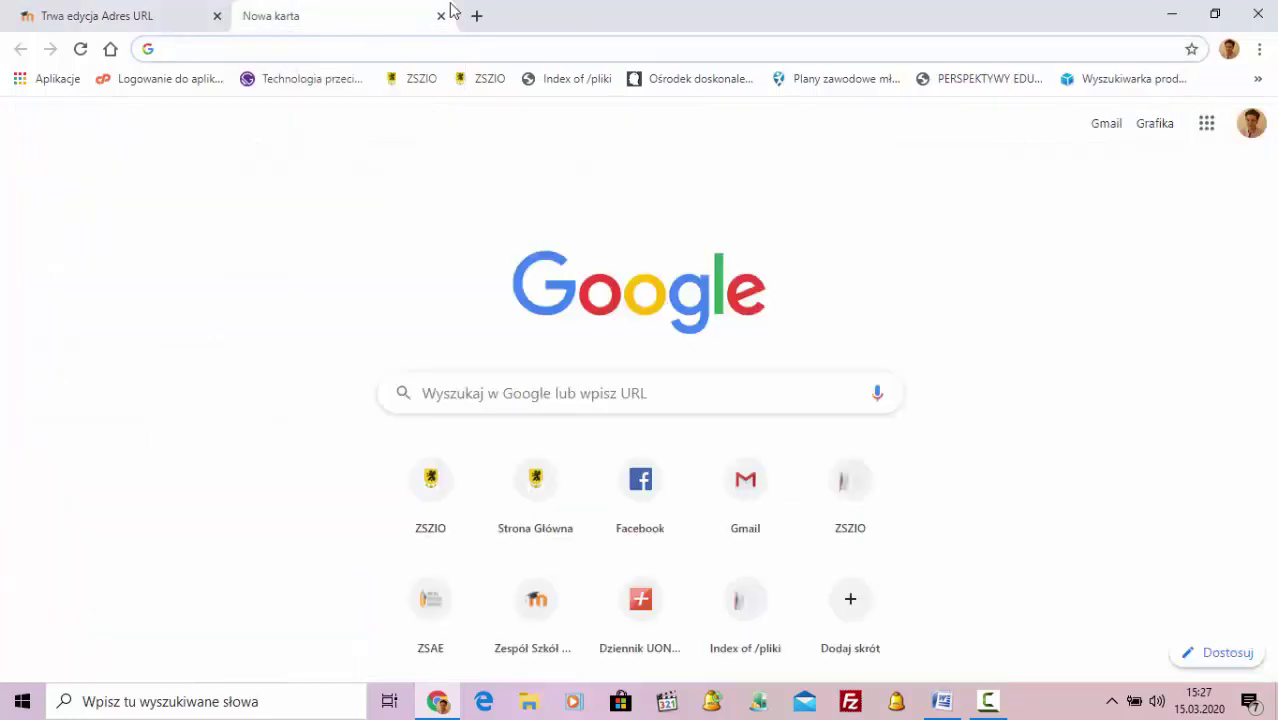
pyautogui.write('poda')
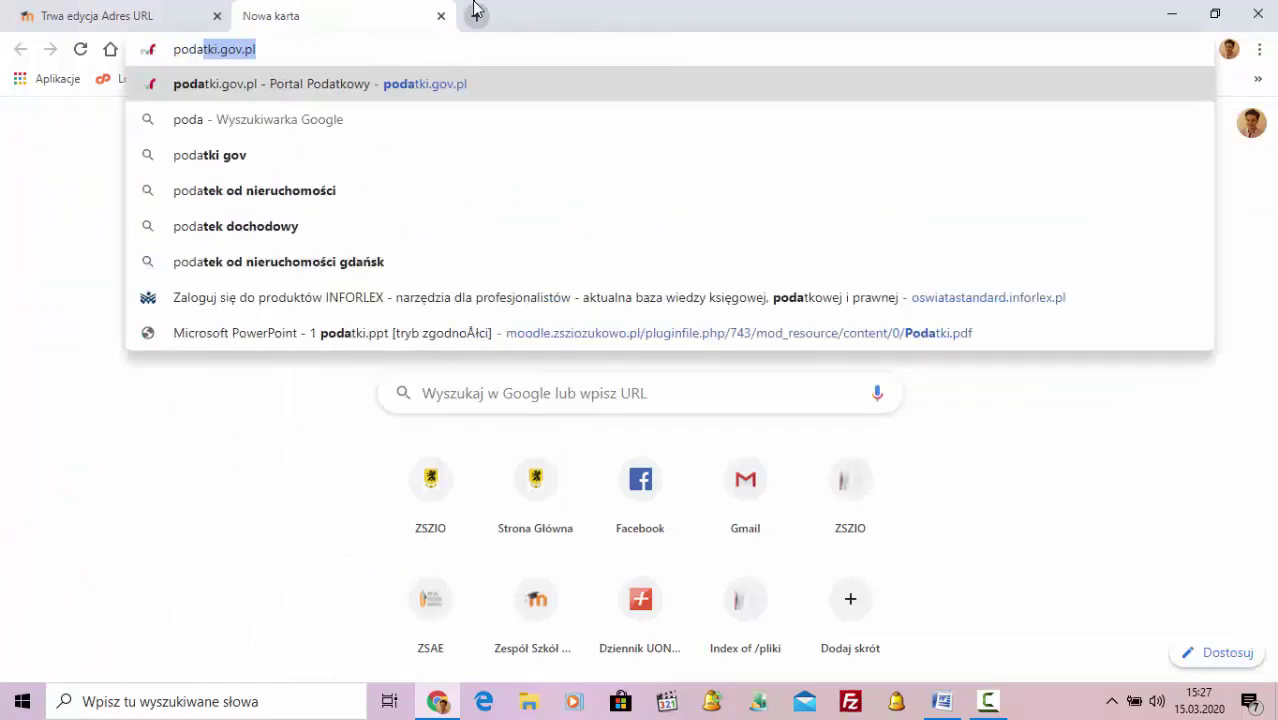
pyautogui.press('Return')
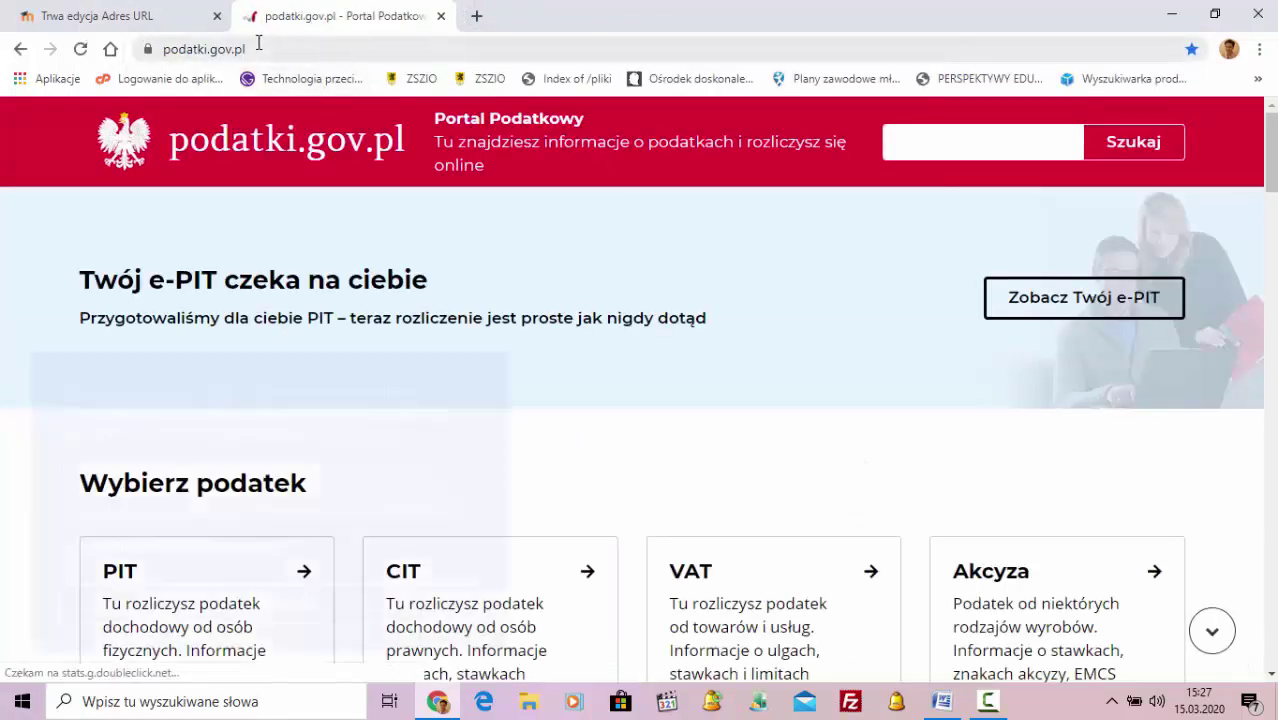
pyautogui.click(250, 48)
pyautogui.hotkey('ctrl', 'c')
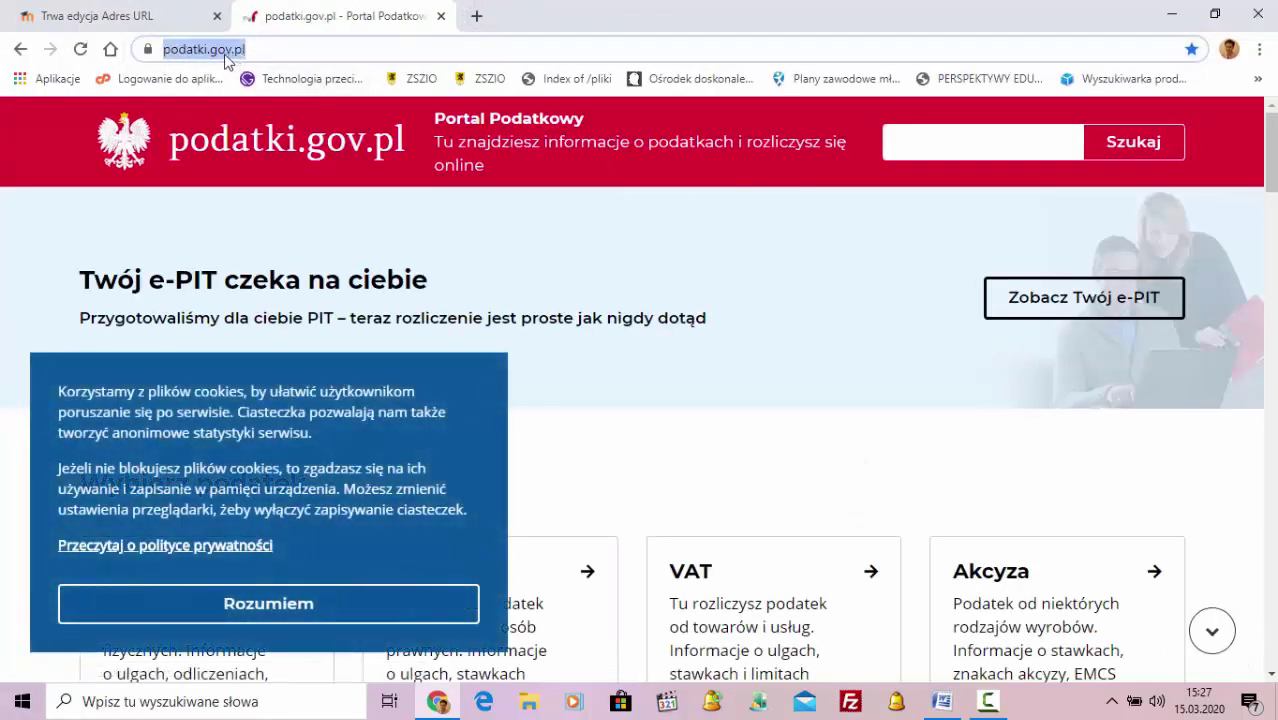
pyautogui.rightClick(227, 57)
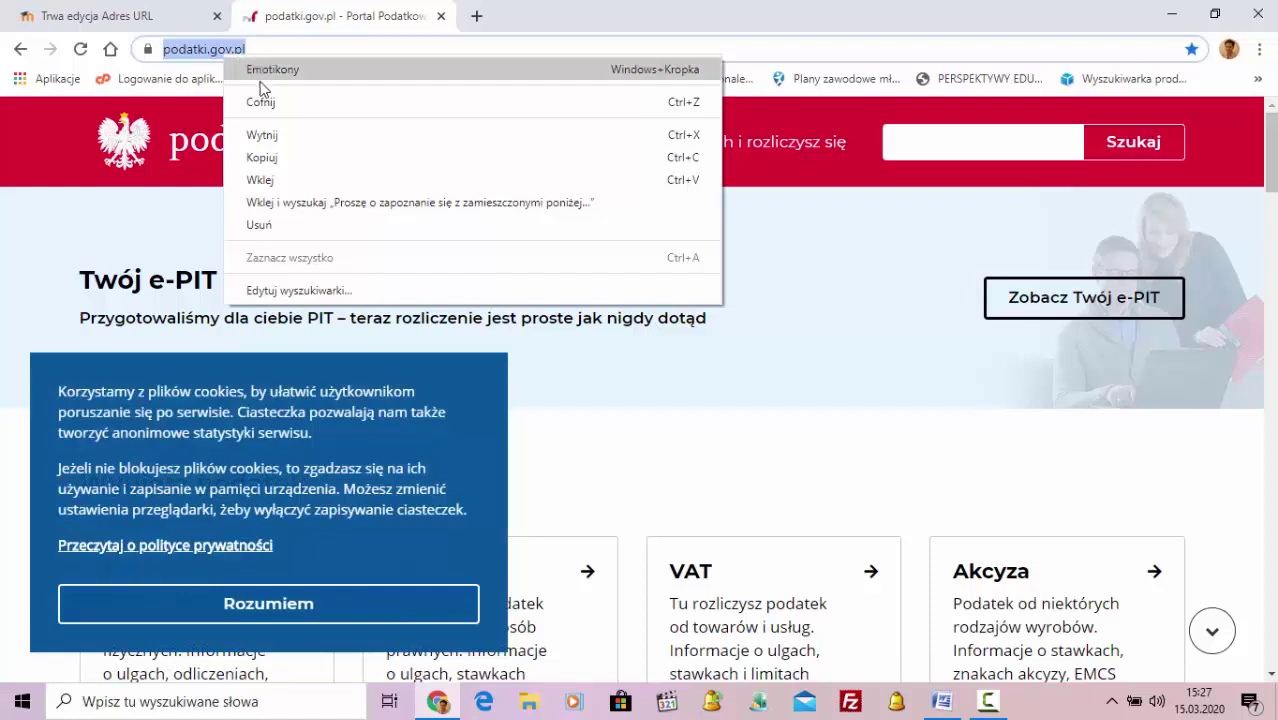
pyautogui.click(285, 157)
pyautogui.click(157, 14)
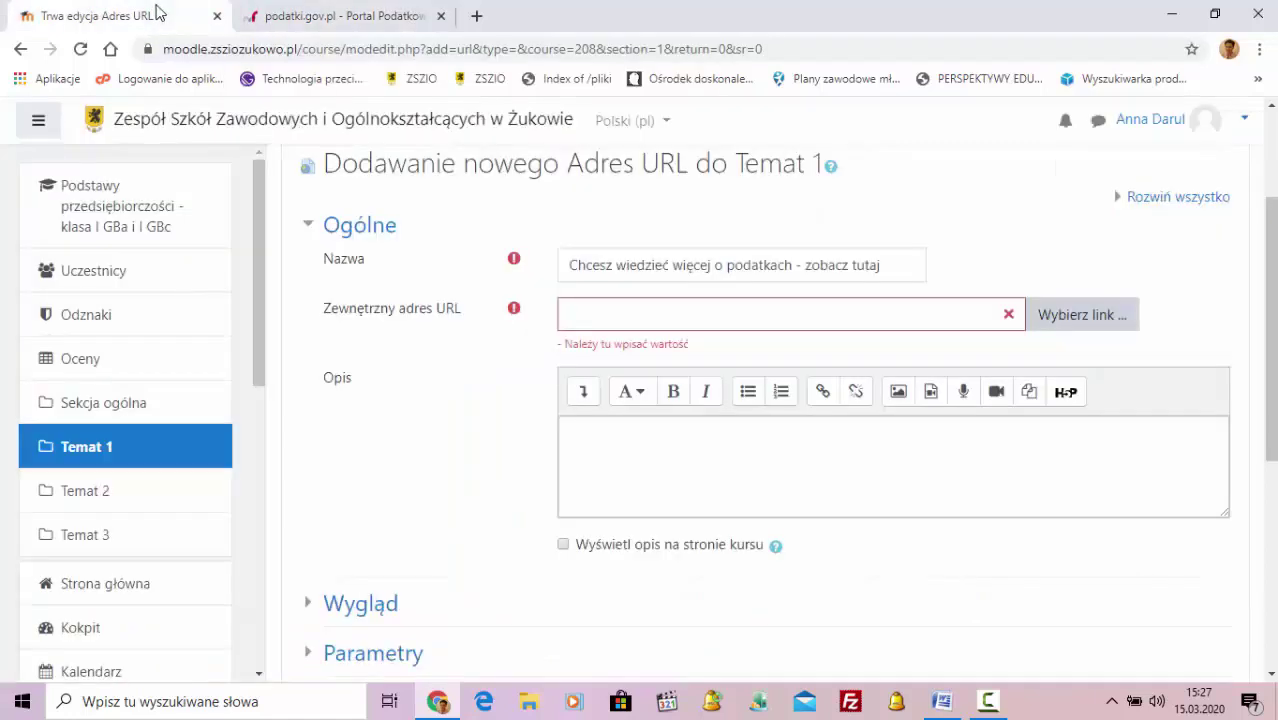
pyautogui.click(567, 316)
pyautogui.hotkey('ctrl', 'v')
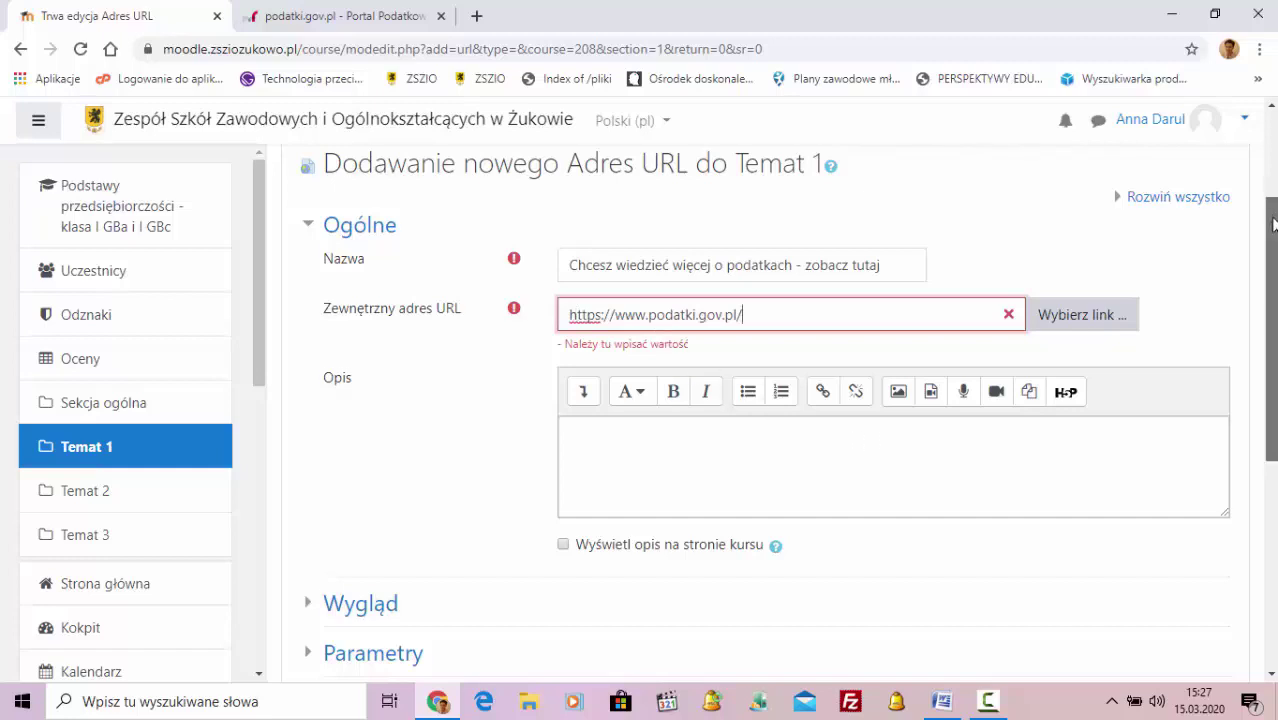
pyautogui.scroll(-1, 674, 266)
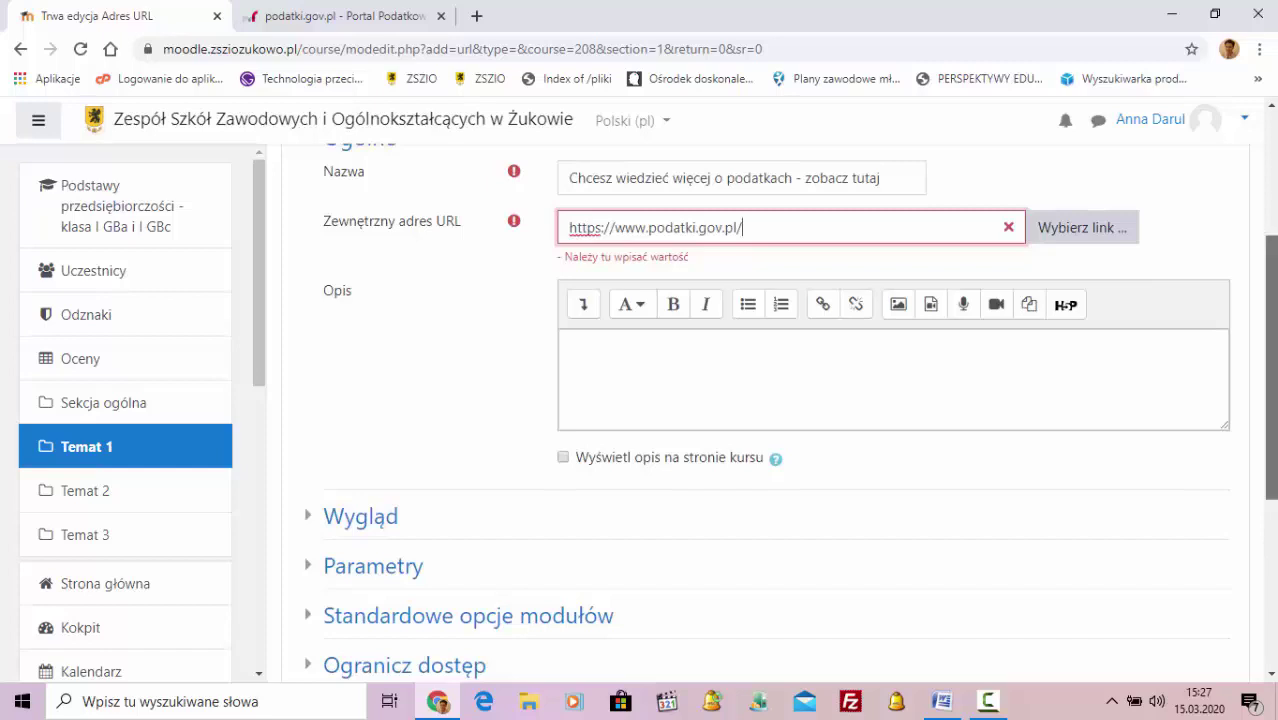
pyautogui.moveTo(1268, 350); pyautogui.dragTo(1274, 442)
pyautogui.click(666, 565)
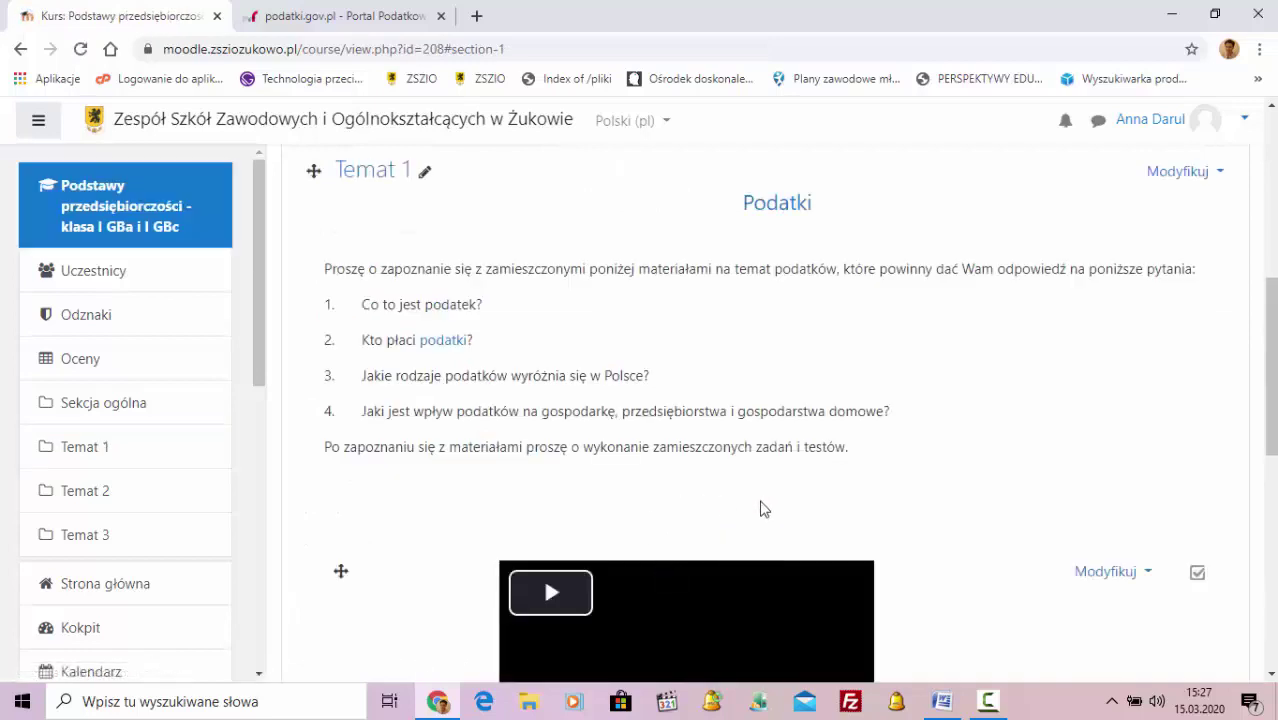
# - Test the new tax link in Temat 1 by following it to podatki.gov.pl and accepting the cookie notice
pyautogui.scroll(-1, 755, 500)
pyautogui.scroll(-4, 740, 487)
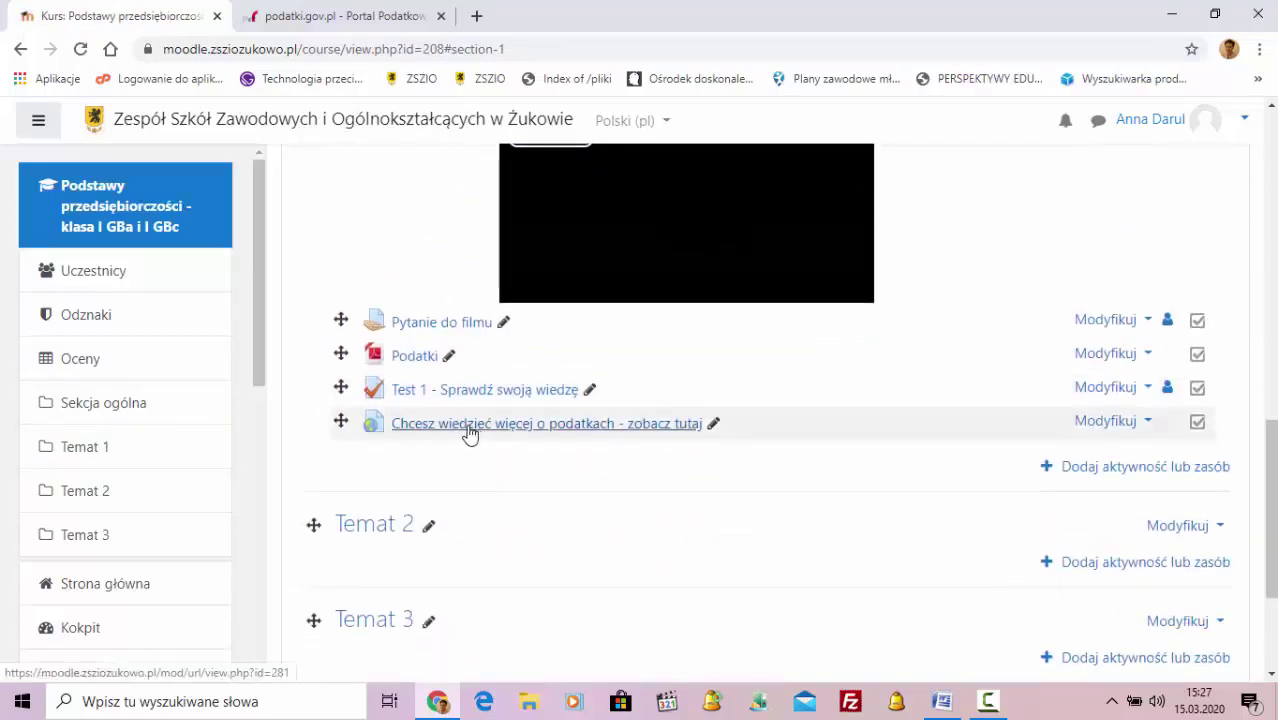
pyautogui.click(470, 428)
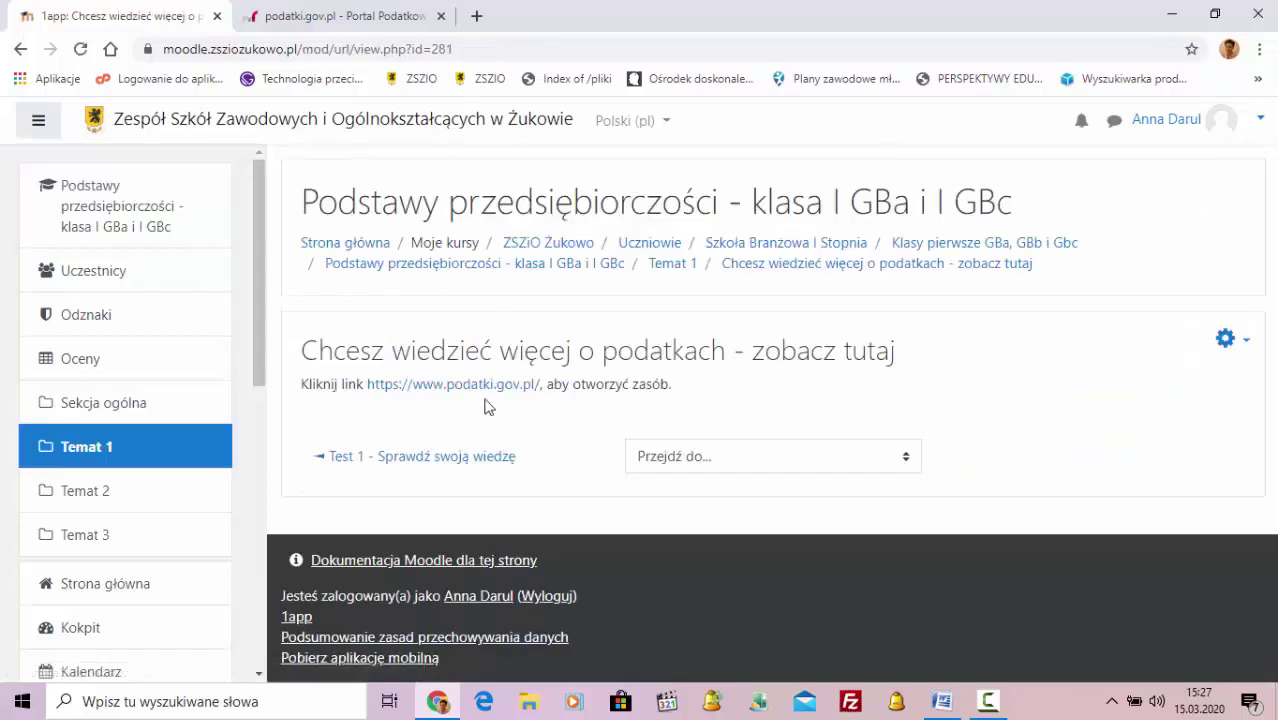
pyautogui.click(491, 385)
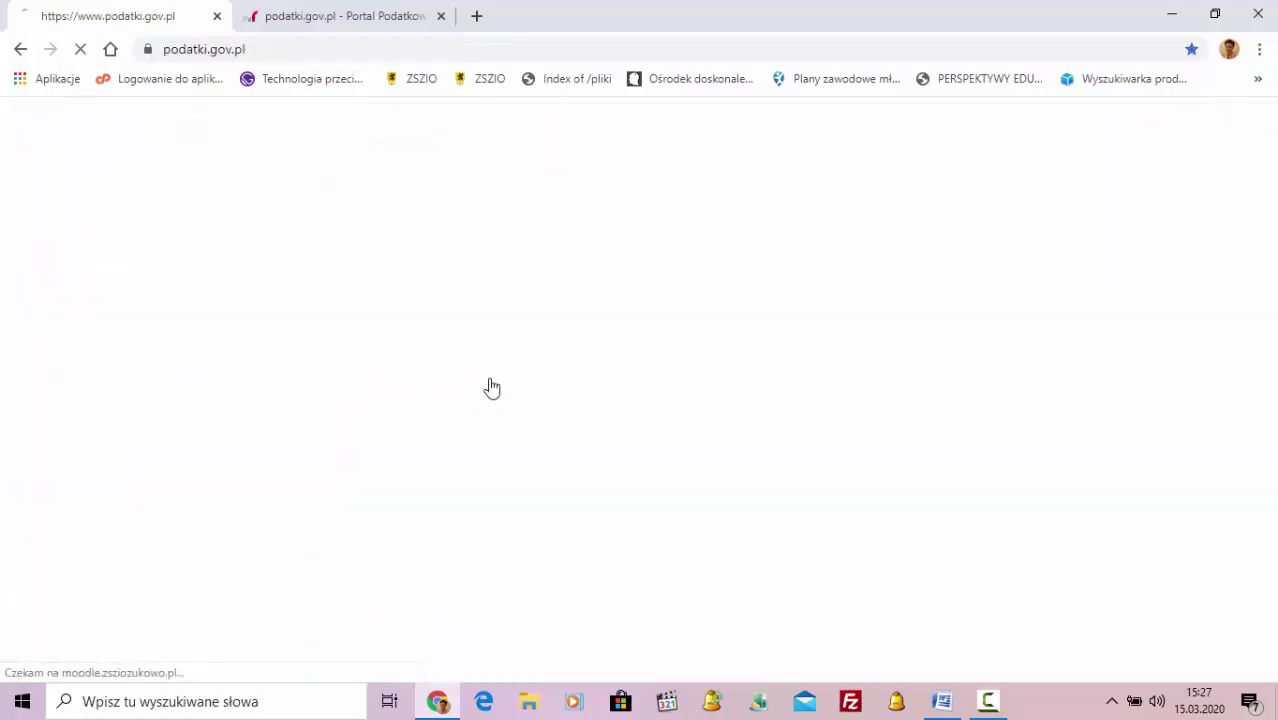
pyautogui.scroll(-3, 553, 380)
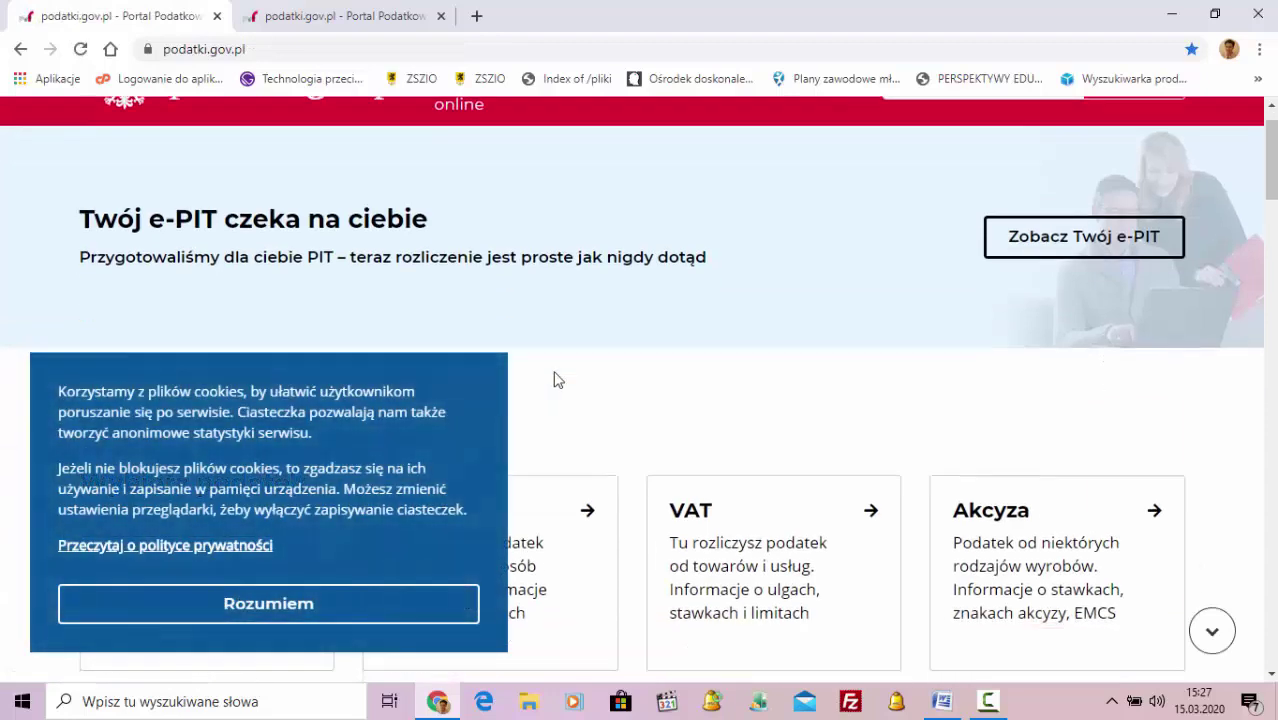
pyautogui.click(298, 606)
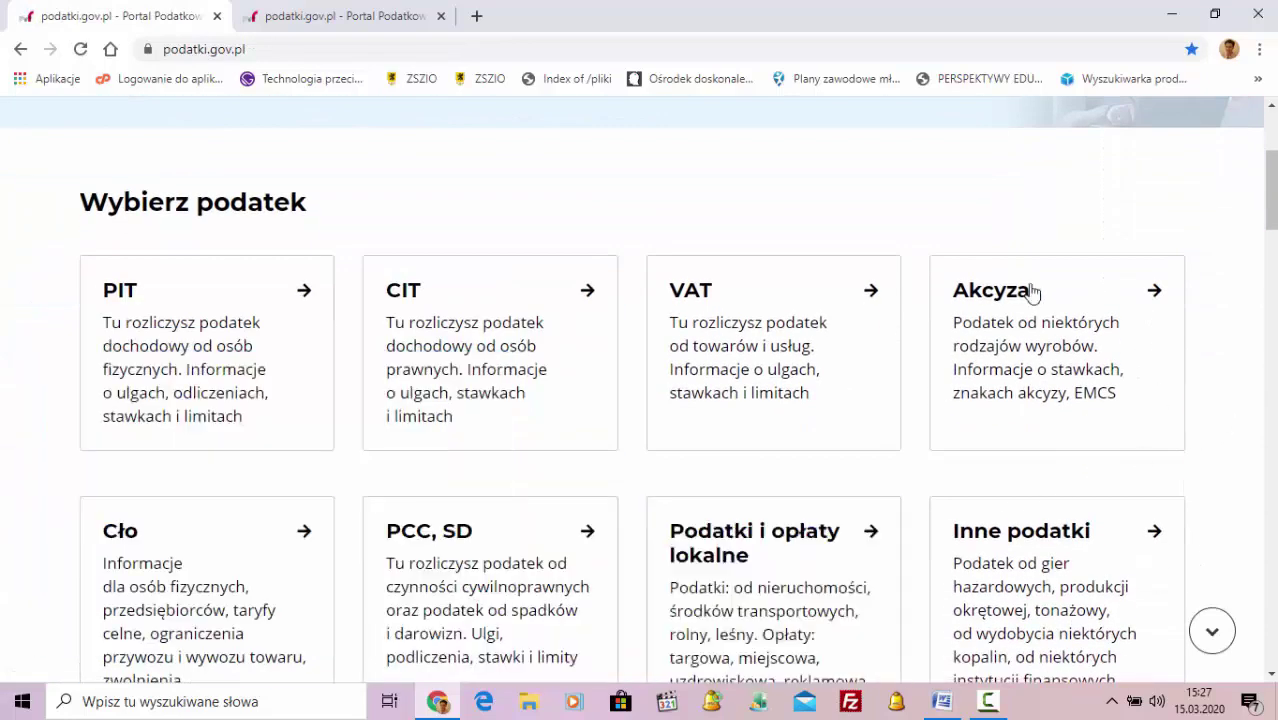
# - Return from the tax site to the course and enable Zapisywanie samodzielne (Student) in its enrolment methods
pyautogui.click(20, 52)
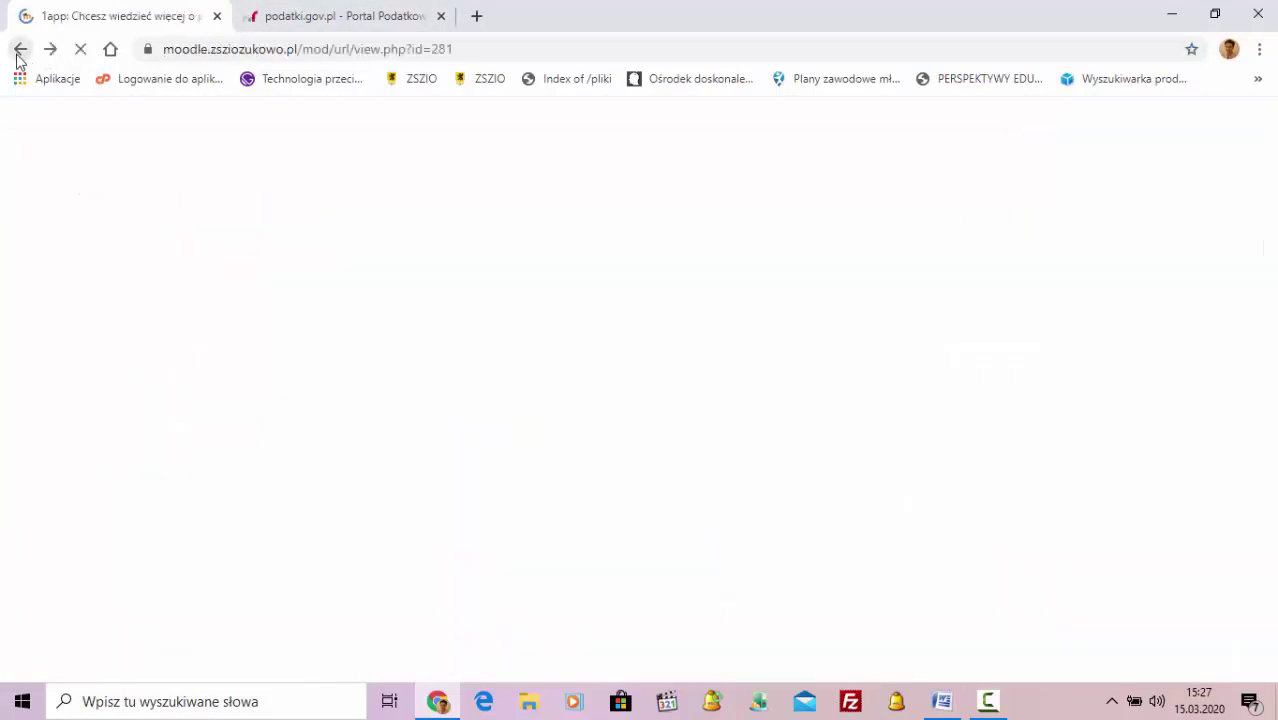
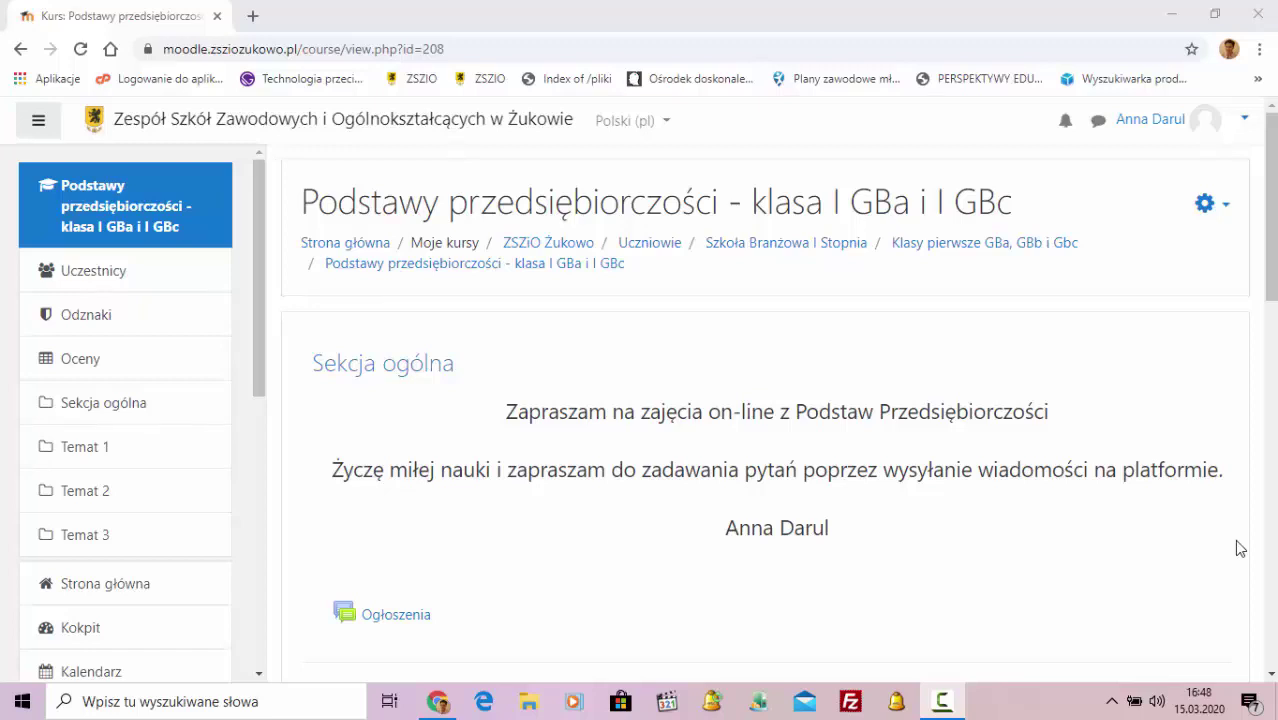
pyautogui.click(83, 279)
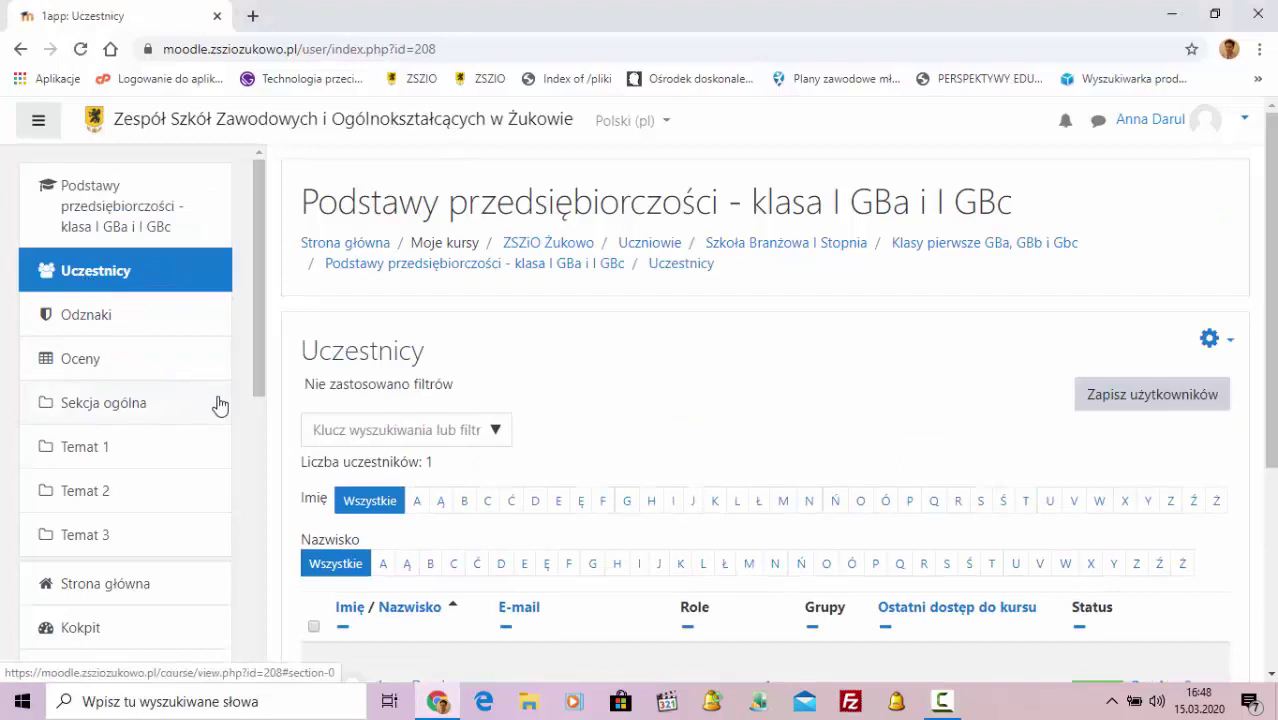
pyautogui.click(1232, 345)
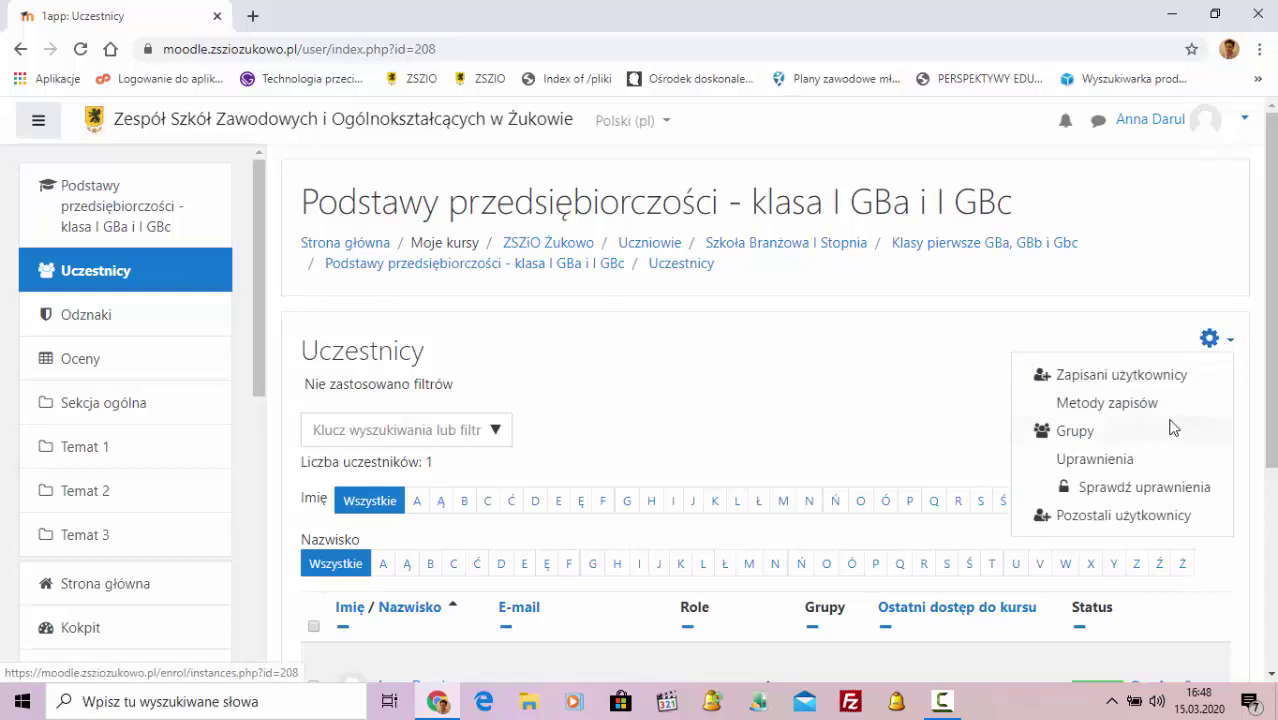
pyautogui.click(1136, 406)
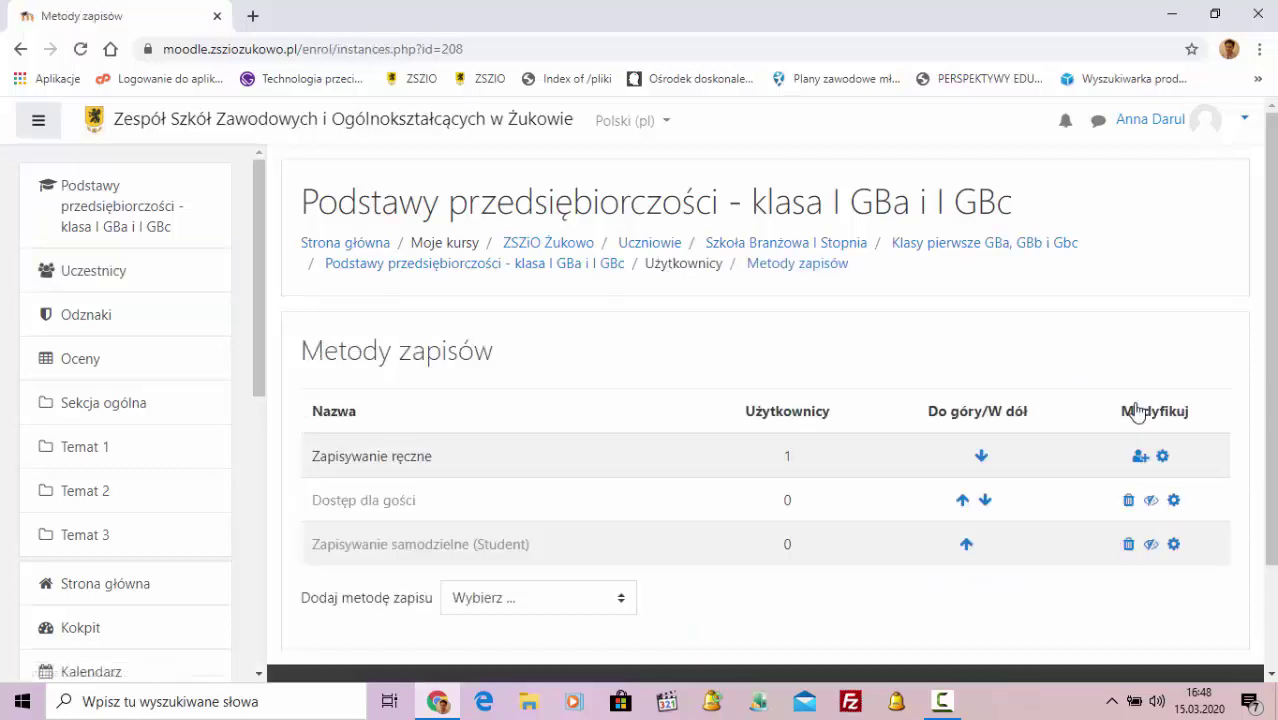
pyautogui.scroll(-2, 620, 452)
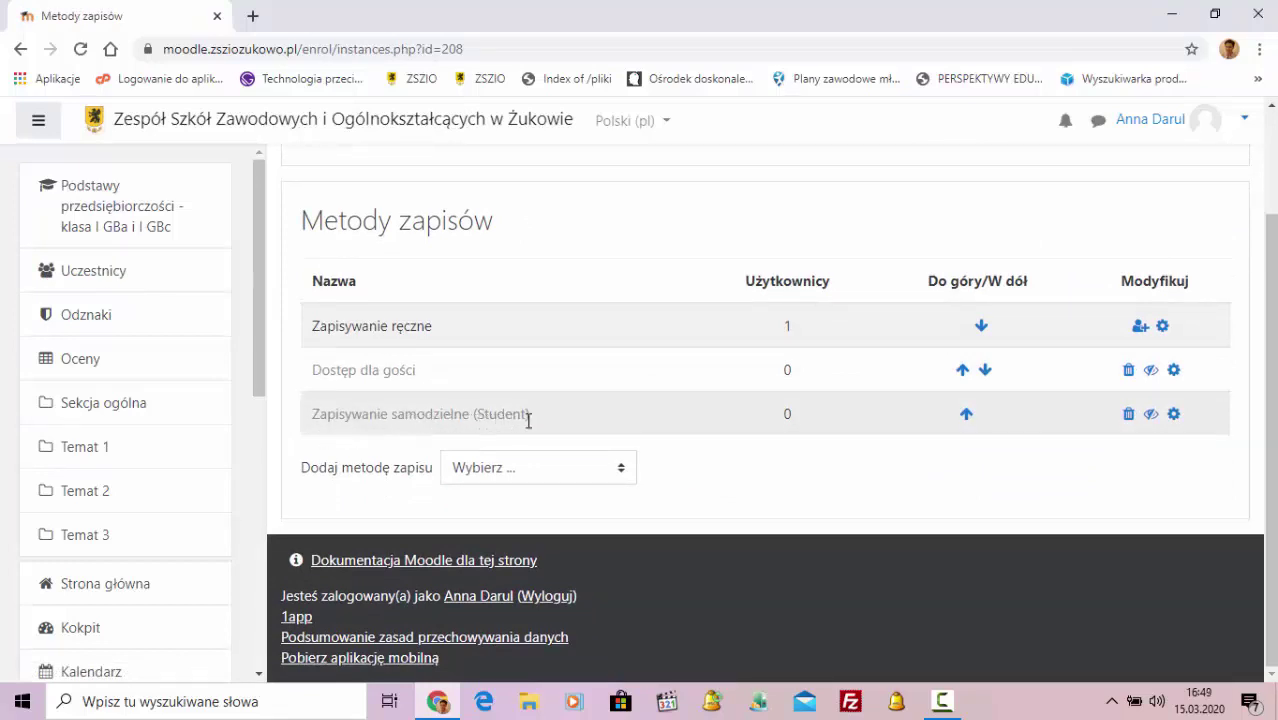
pyautogui.click(1152, 417)
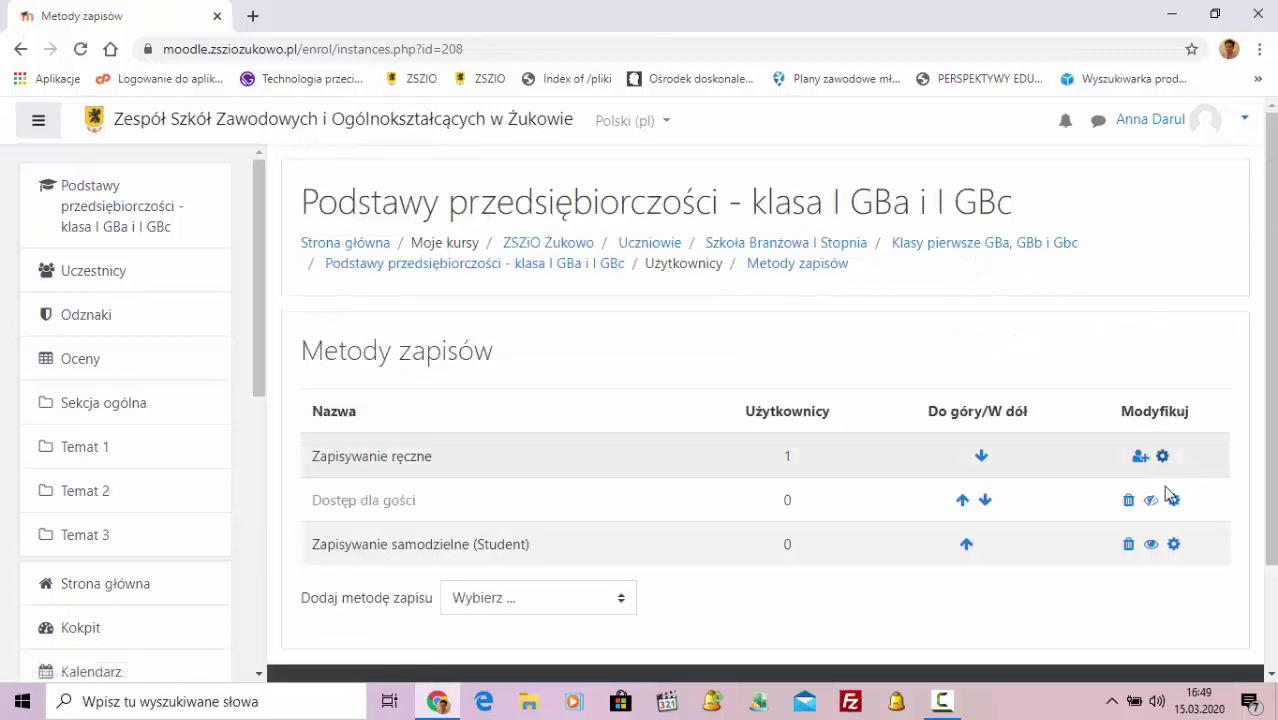
# - Set an access key (Klucz dostępu) for the Zapisywanie samodzielne (Student) enrolment method and save the changes
pyautogui.click(1175, 546)
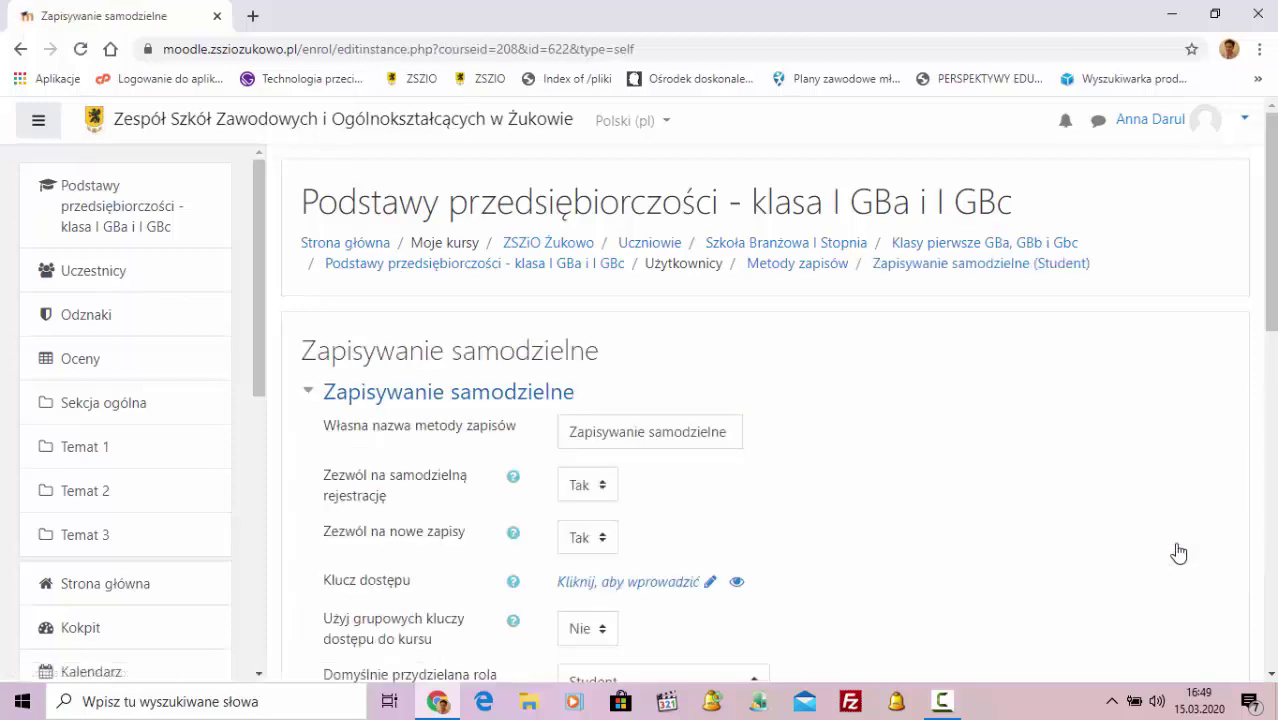
pyautogui.scroll(-2, 1020, 450)
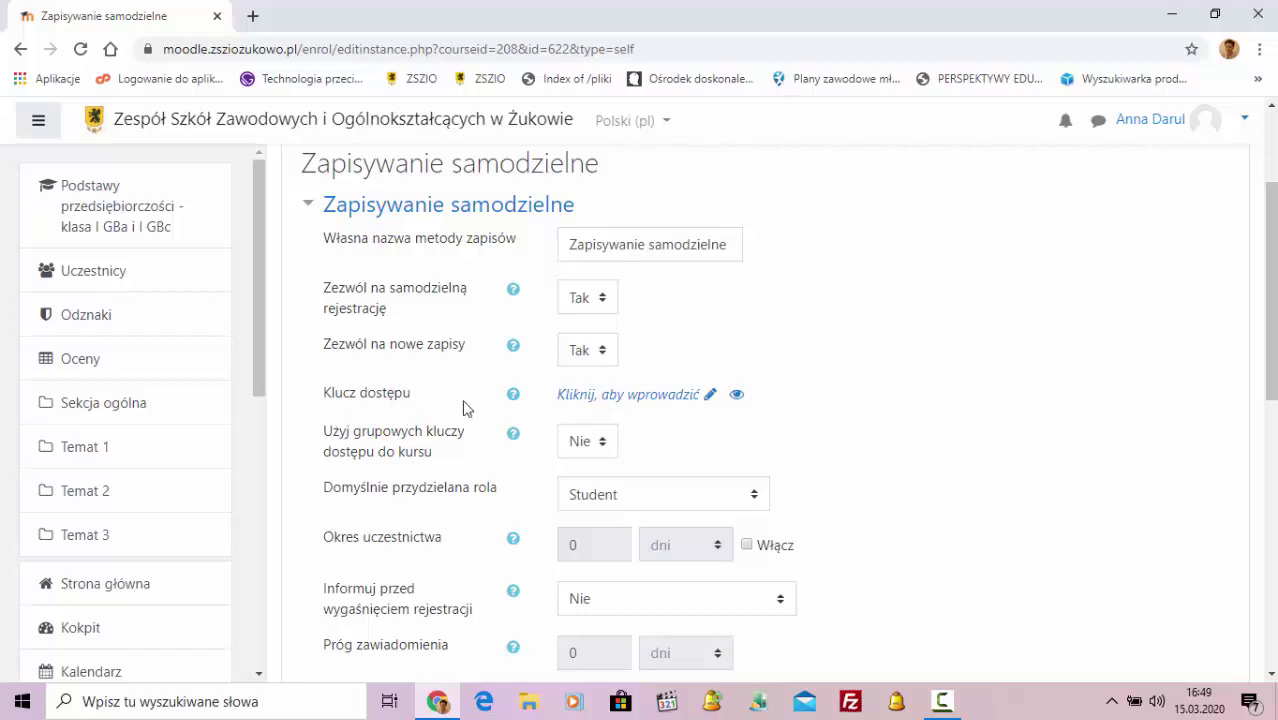
pyautogui.click(597, 400)
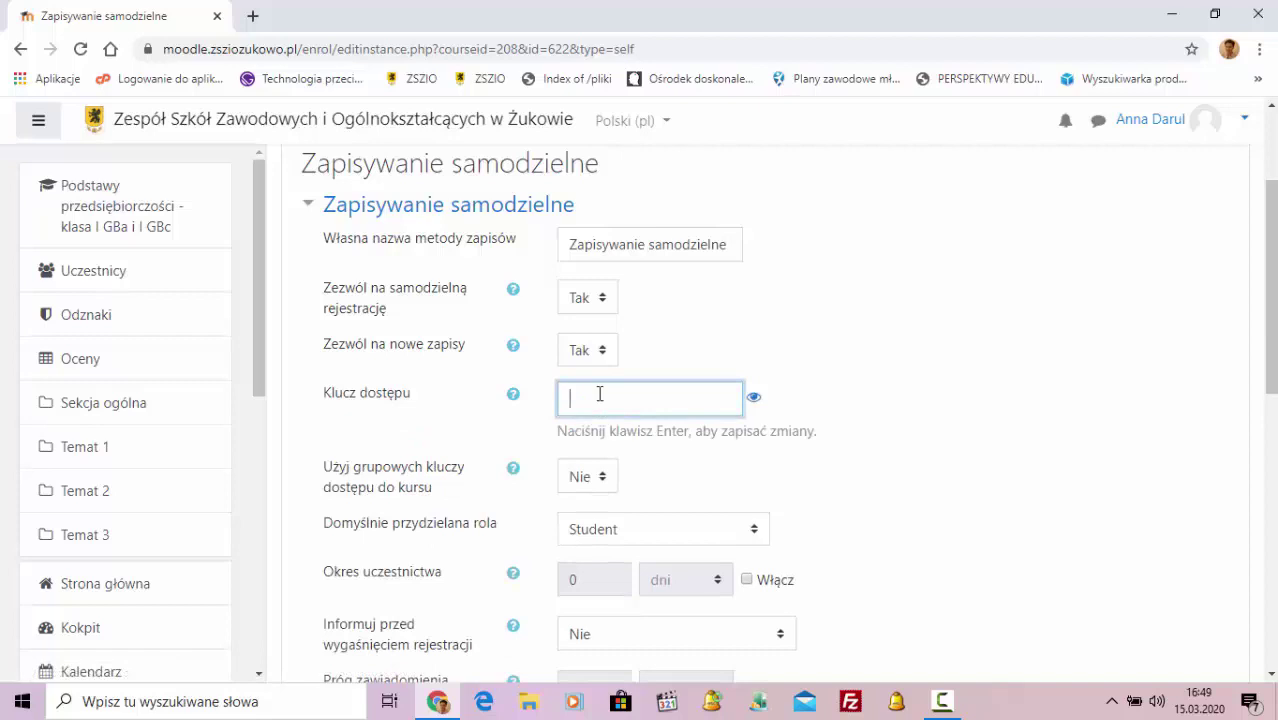
pyautogui.write('•••••')
pyautogui.scroll(-2, 700, 450)
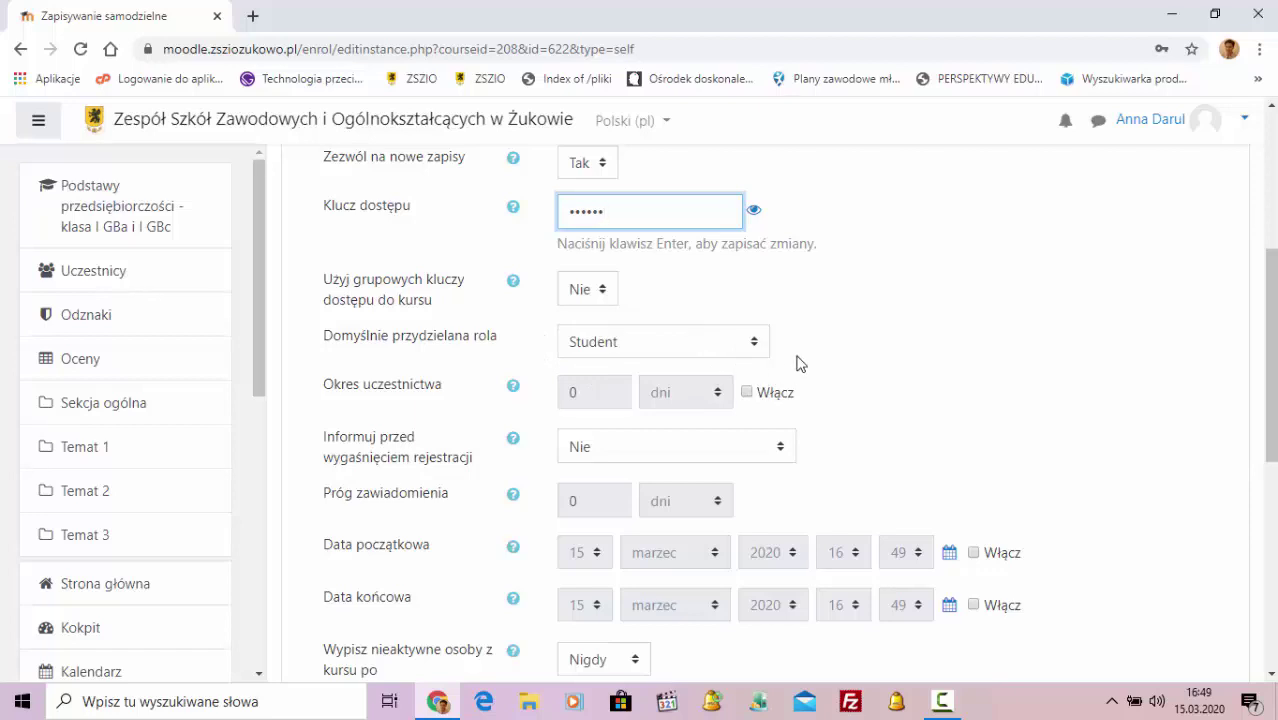
pyautogui.scroll(-4, 800, 363)
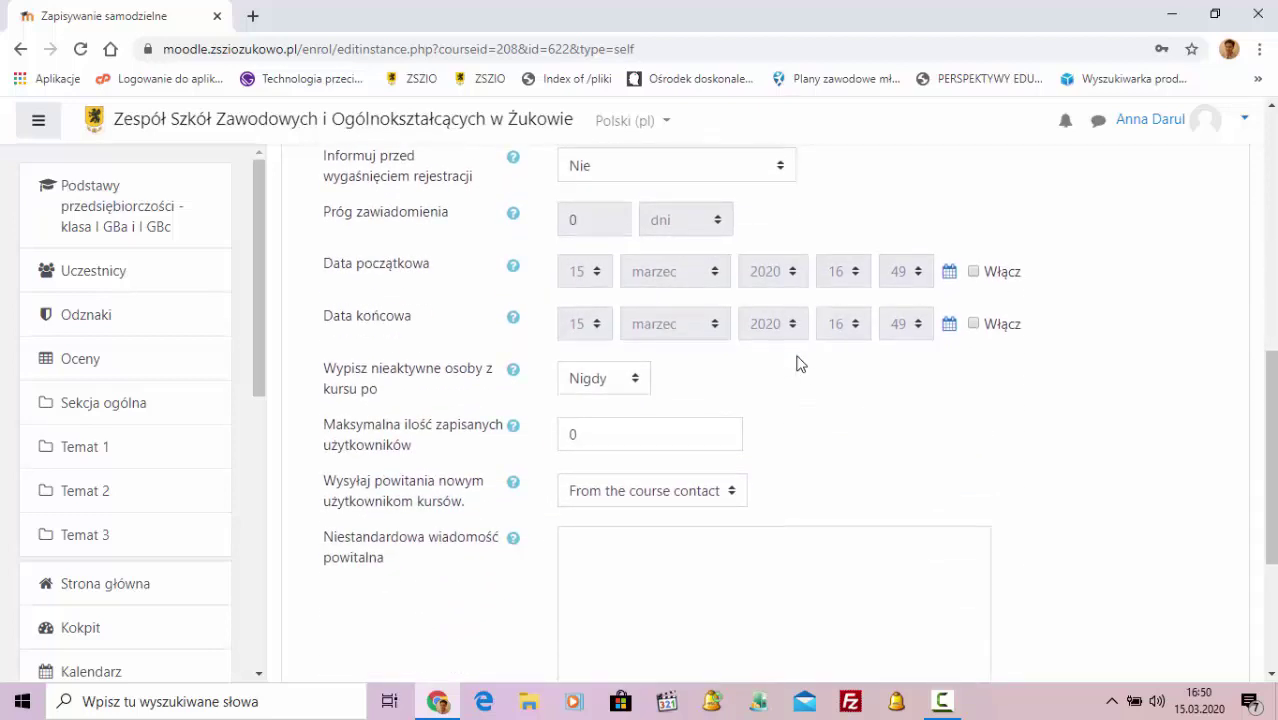
pyautogui.scroll(-4, 800, 363)
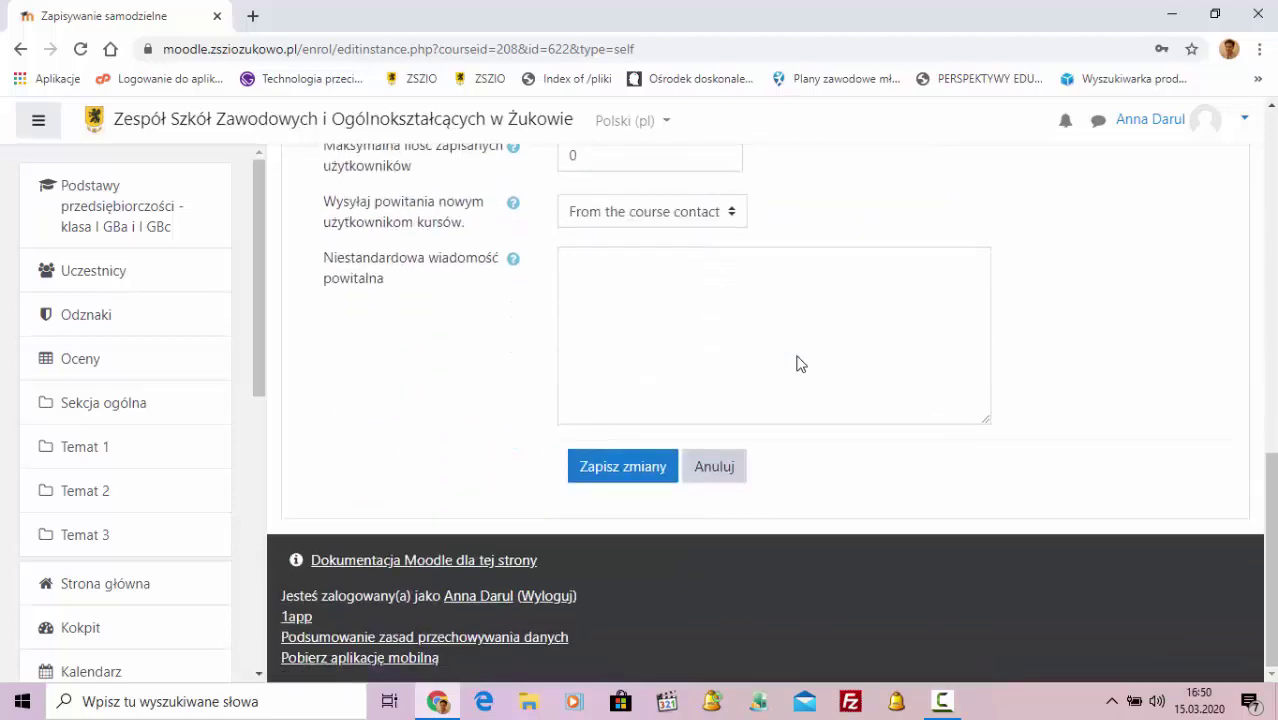
pyautogui.click(622, 467)
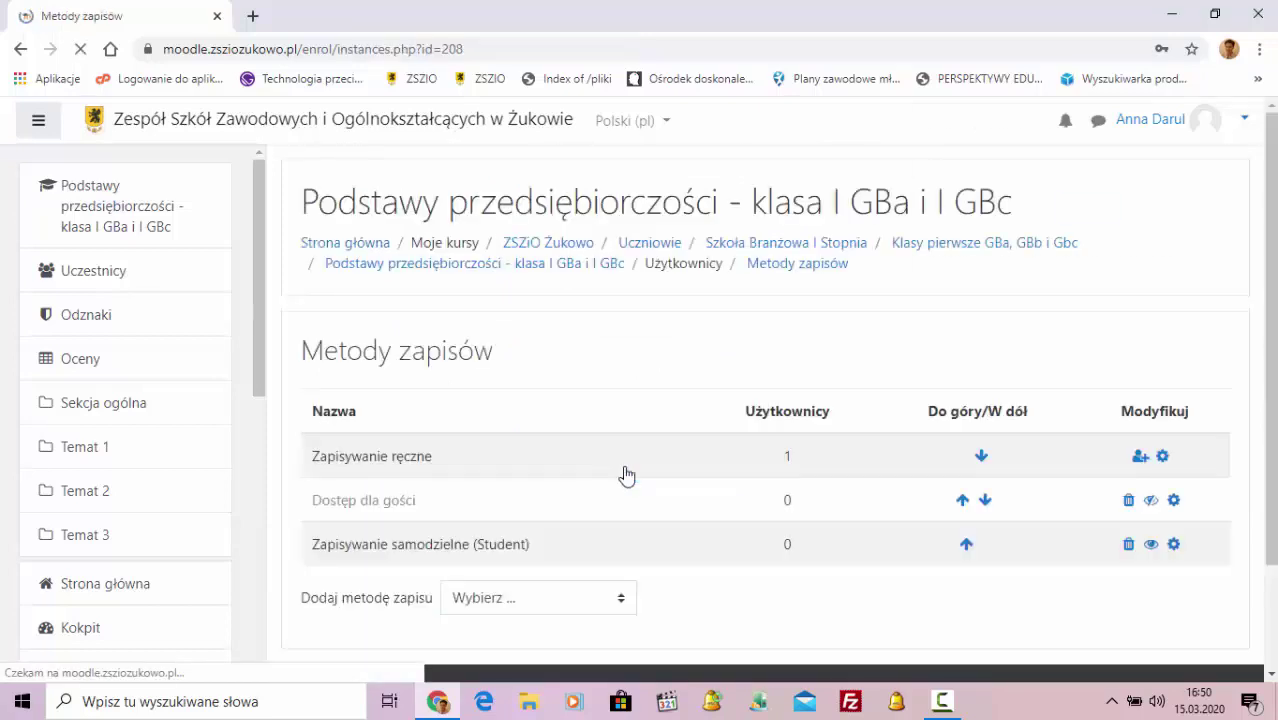
# - Log the teacher account out of the Moodle platform
pyautogui.click(1156, 208)
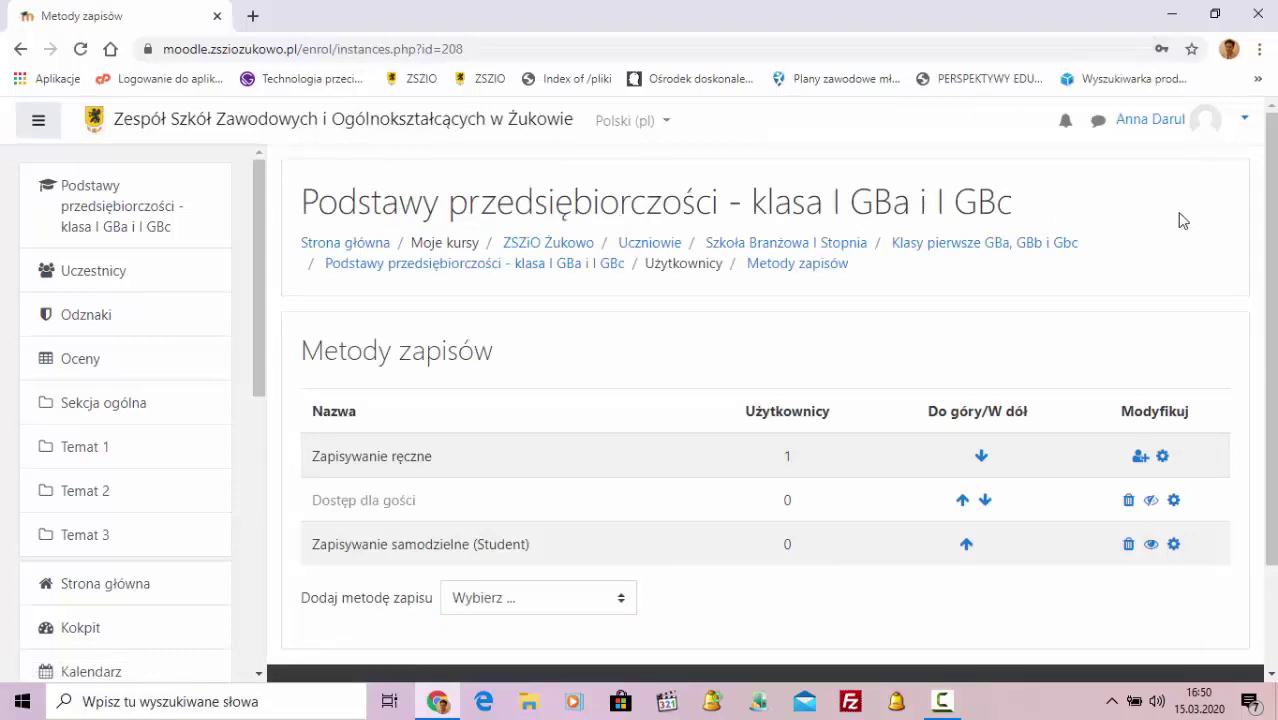
pyautogui.click(1247, 123)
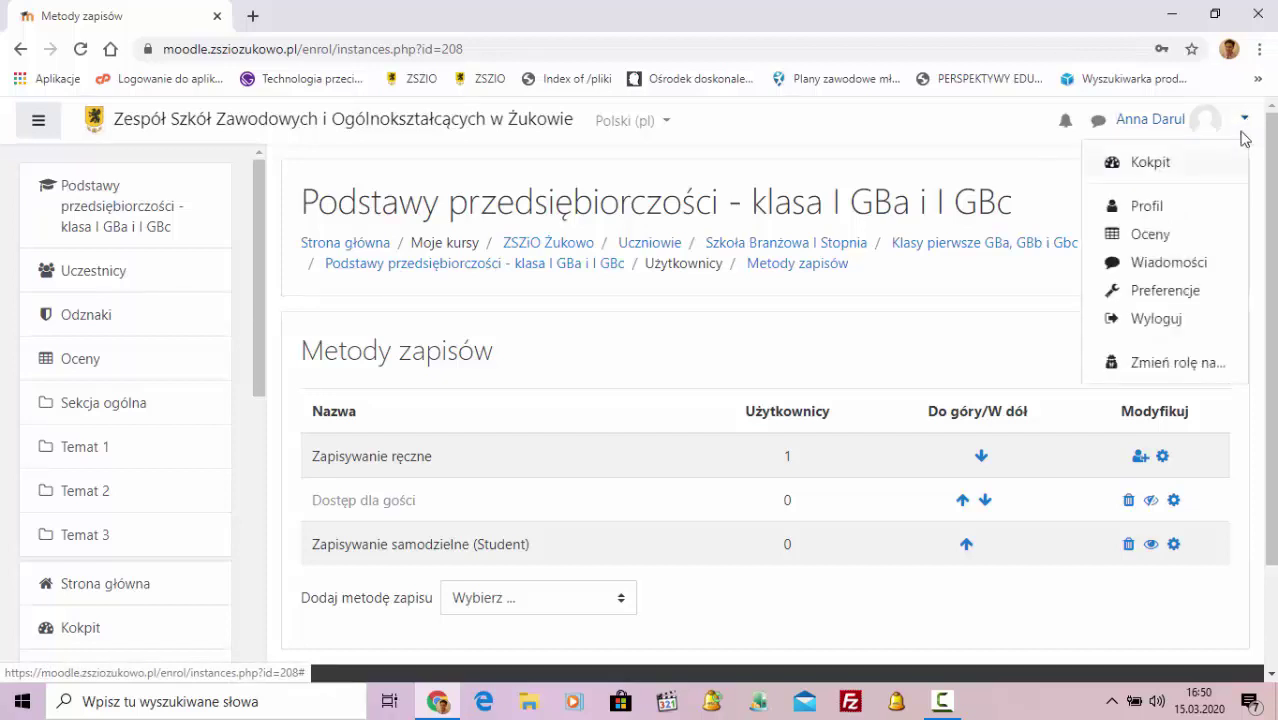
pyautogui.click(1156, 322)
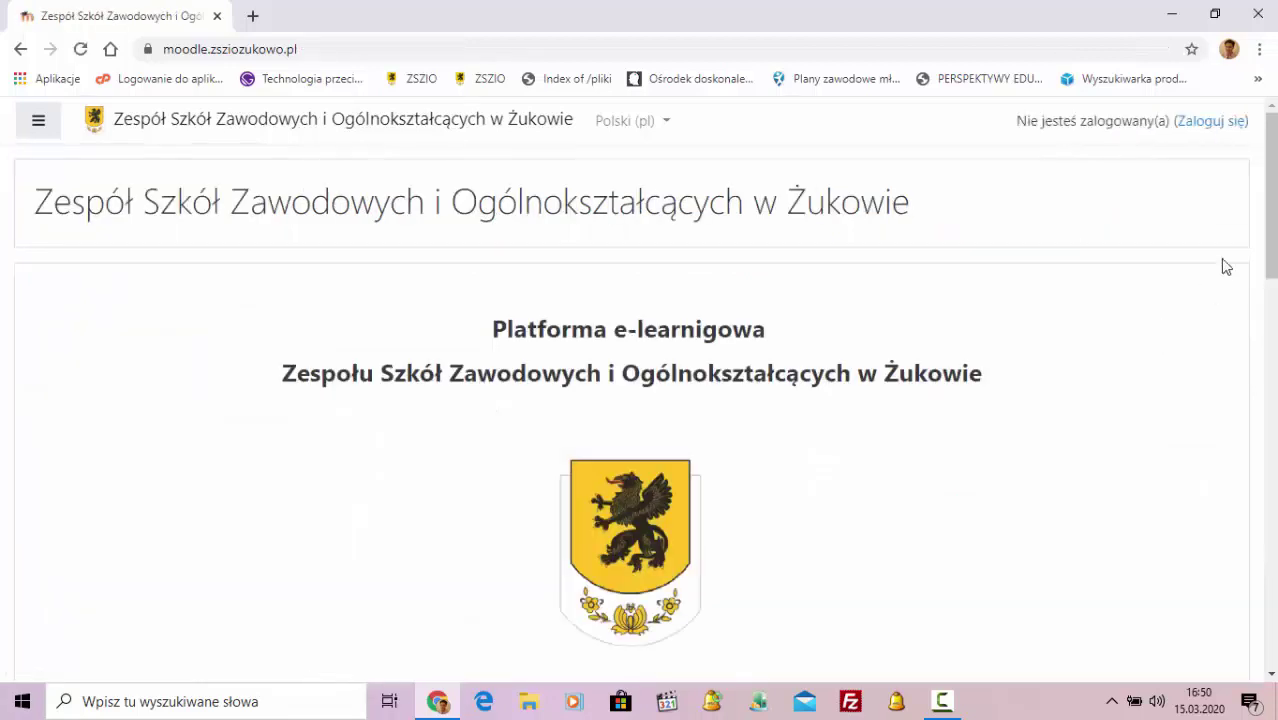
# - Log in to the platform with the test student account, replacing the prefilled username and password
pyautogui.click(1212, 122)
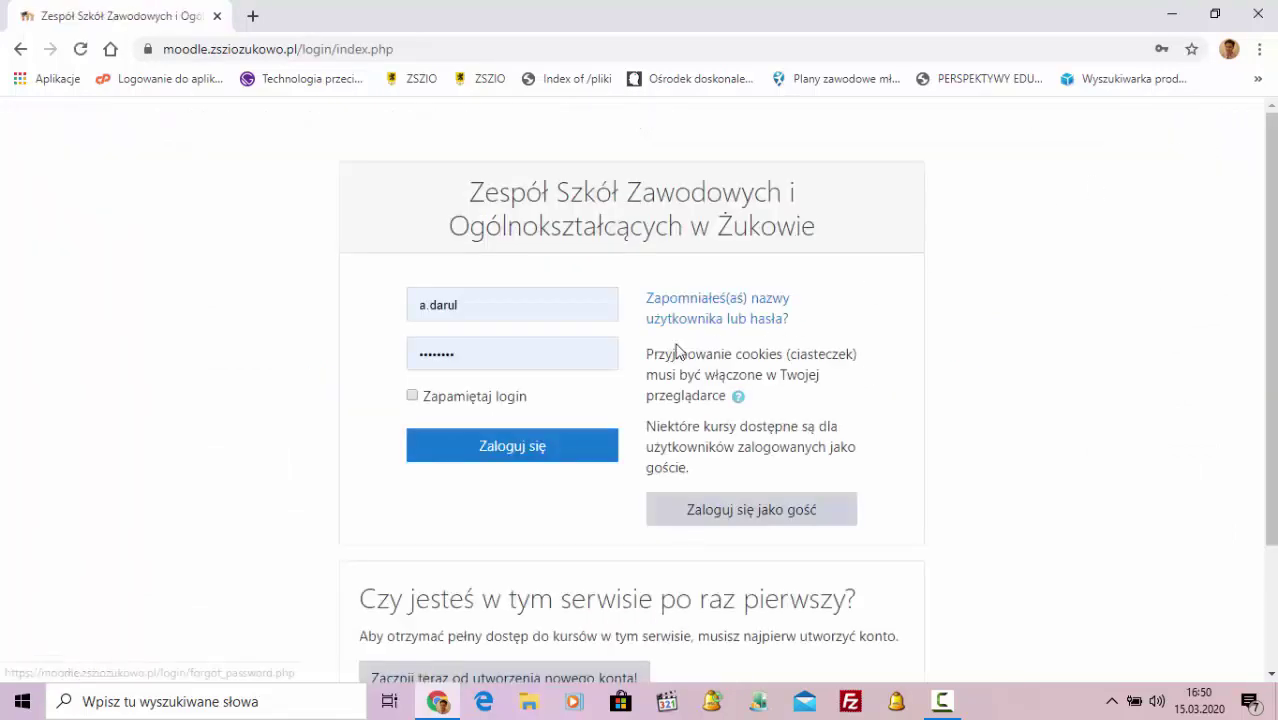
pyautogui.doubleClick(506, 302)
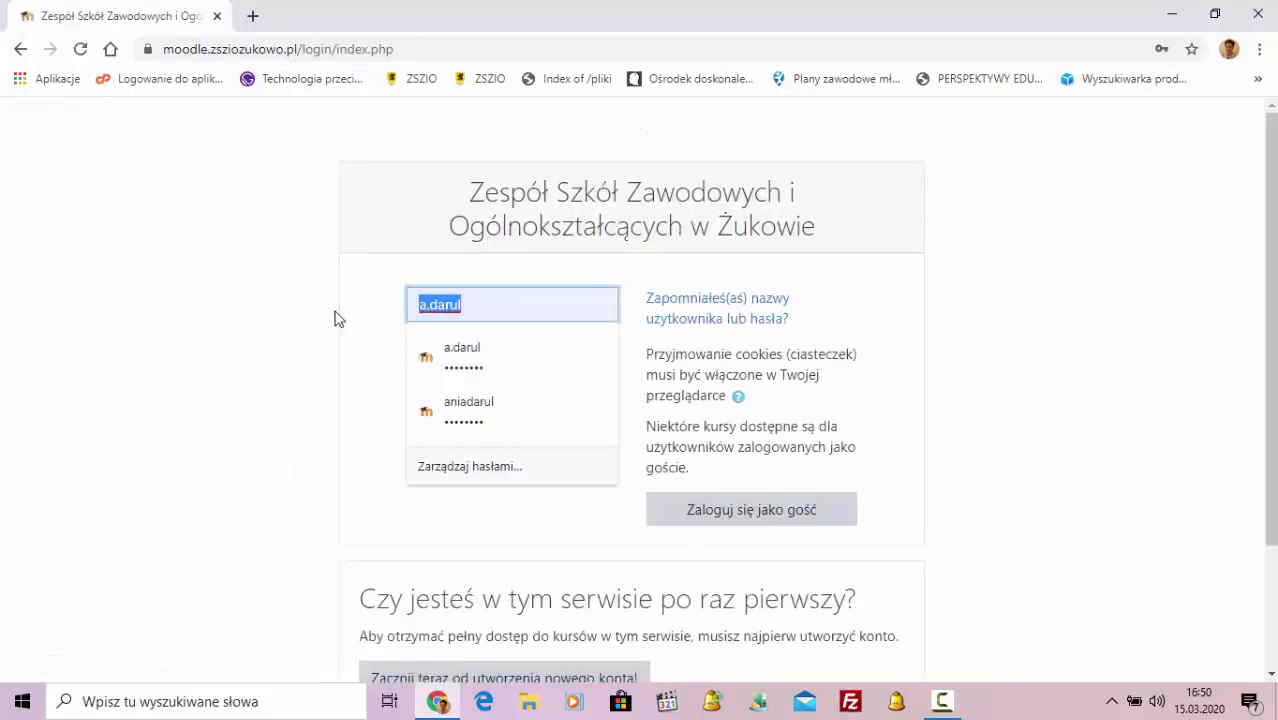
pyautogui.write('uczen1')
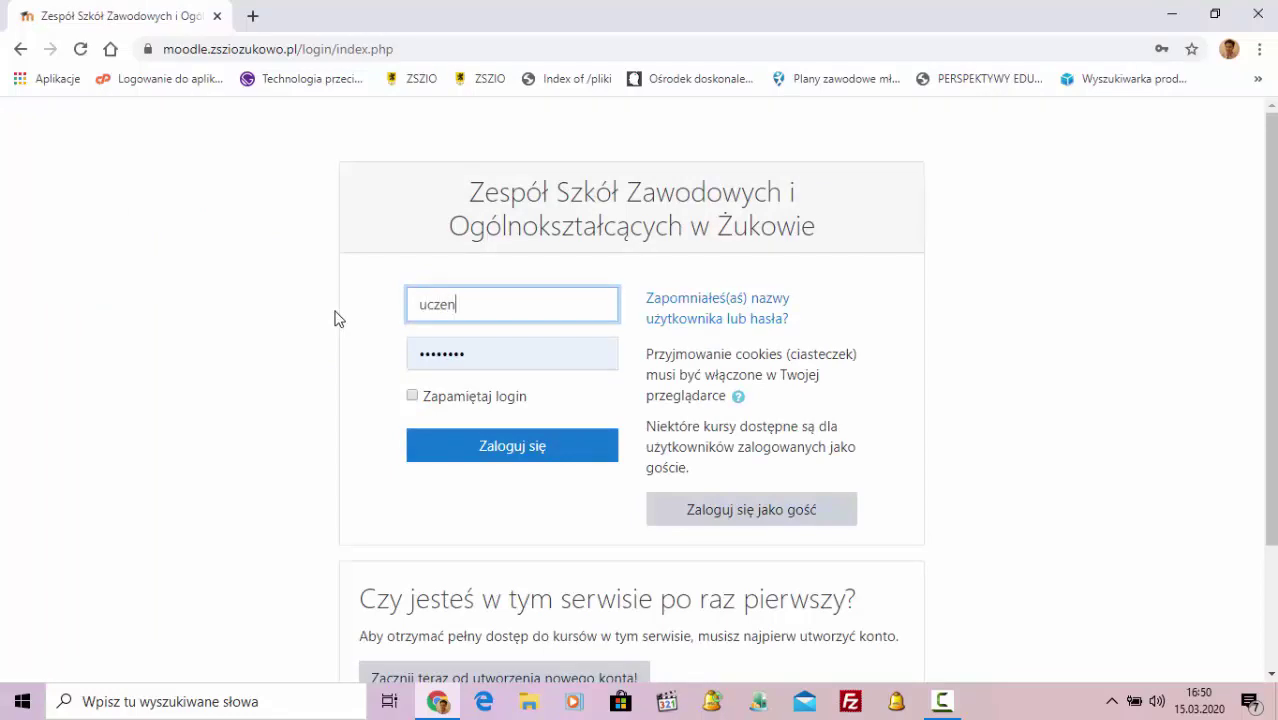
pyautogui.doubleClick(495, 350)
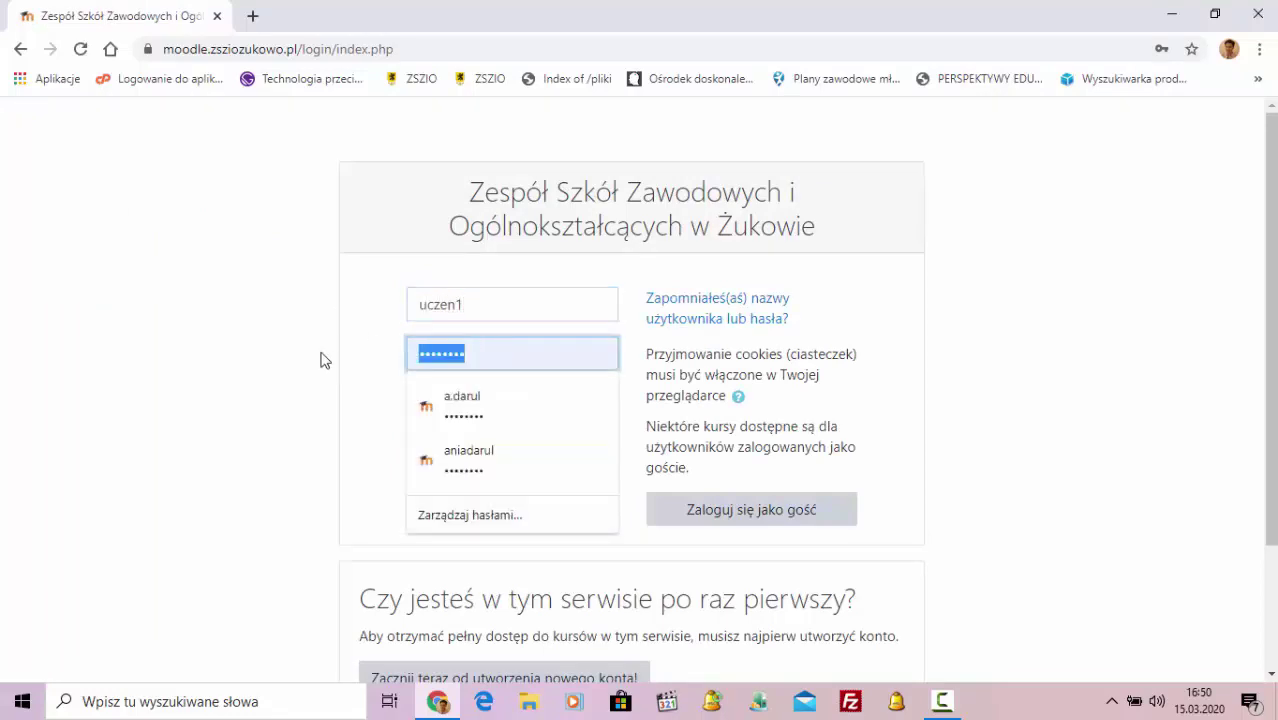
pyautogui.write('u')
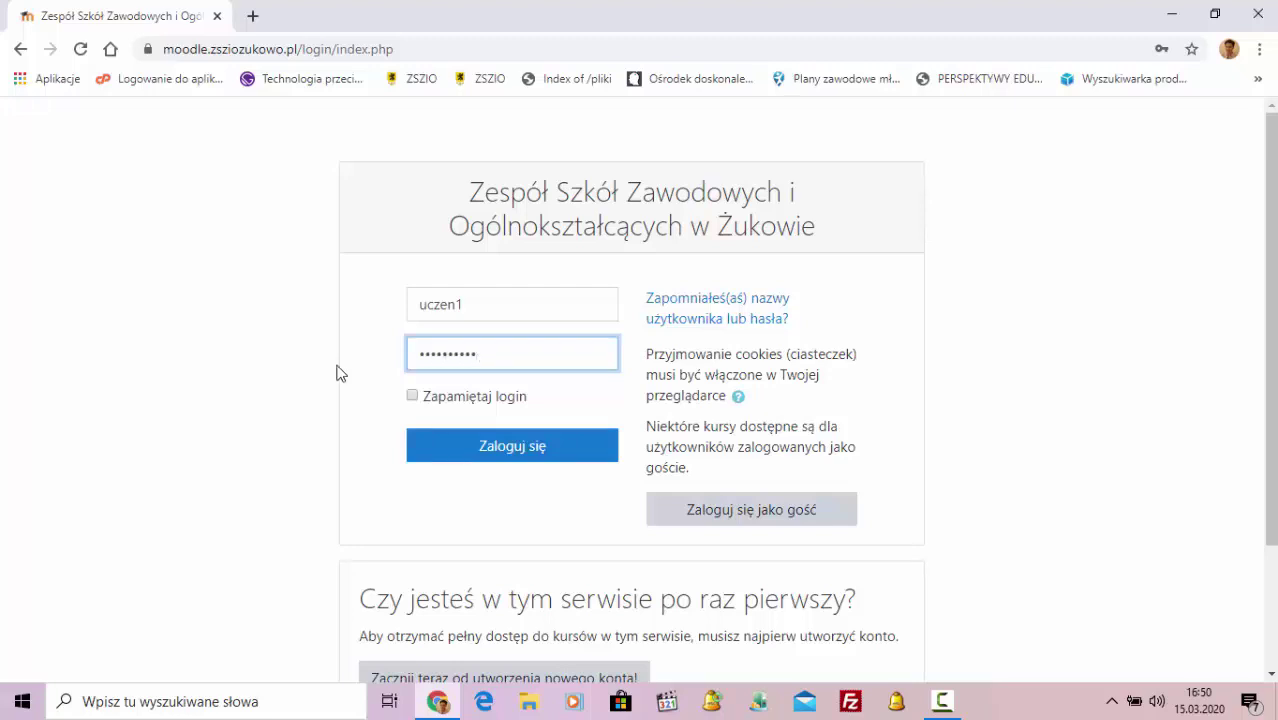
pyautogui.click(460, 455)
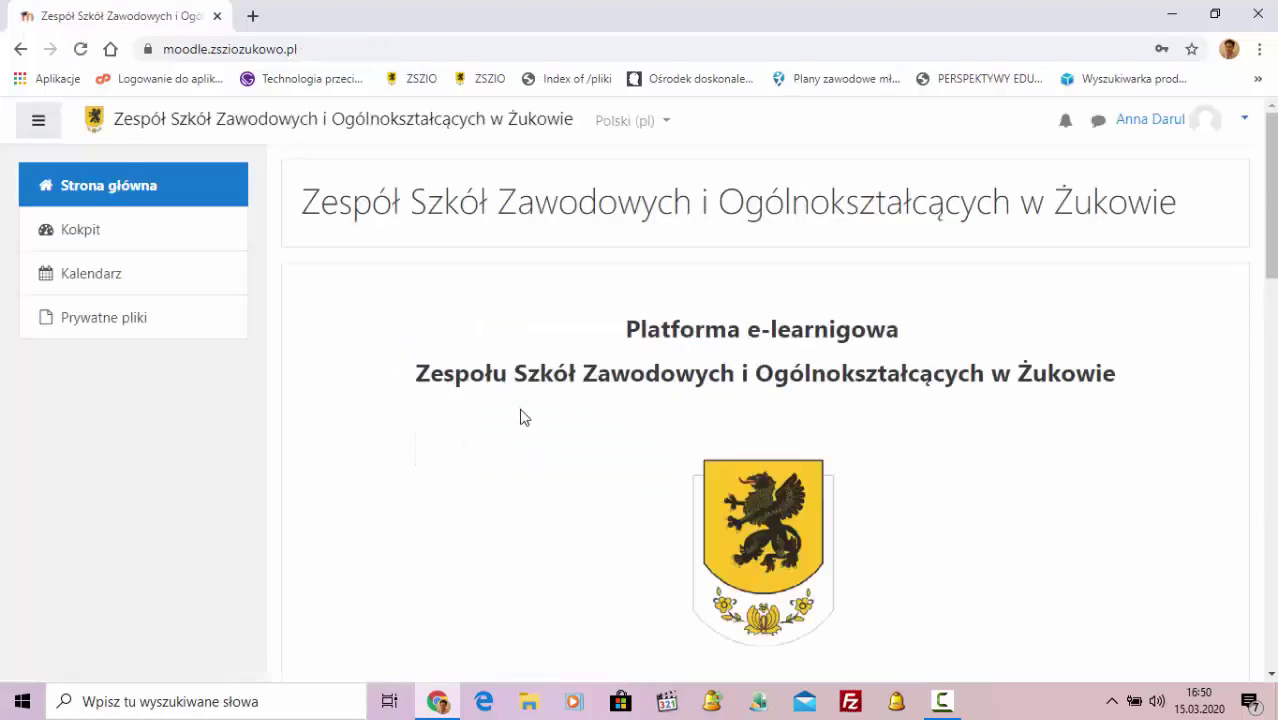
# - Open the course Podstawy przedsiębiorczości - klasa I GBa i I GBc from the category Klasy pierwsze GBa, GBb i Gbc
pyautogui.scroll(-4, 519, 414)
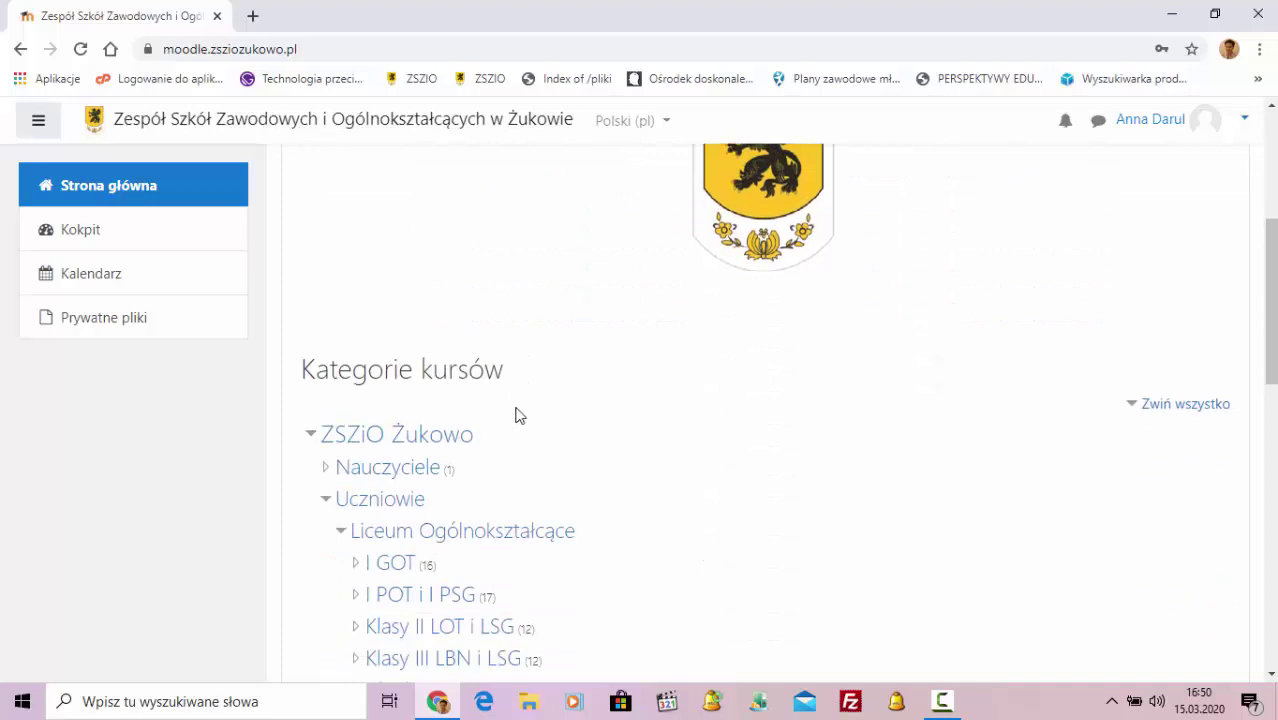
pyautogui.scroll(-7, 519, 414)
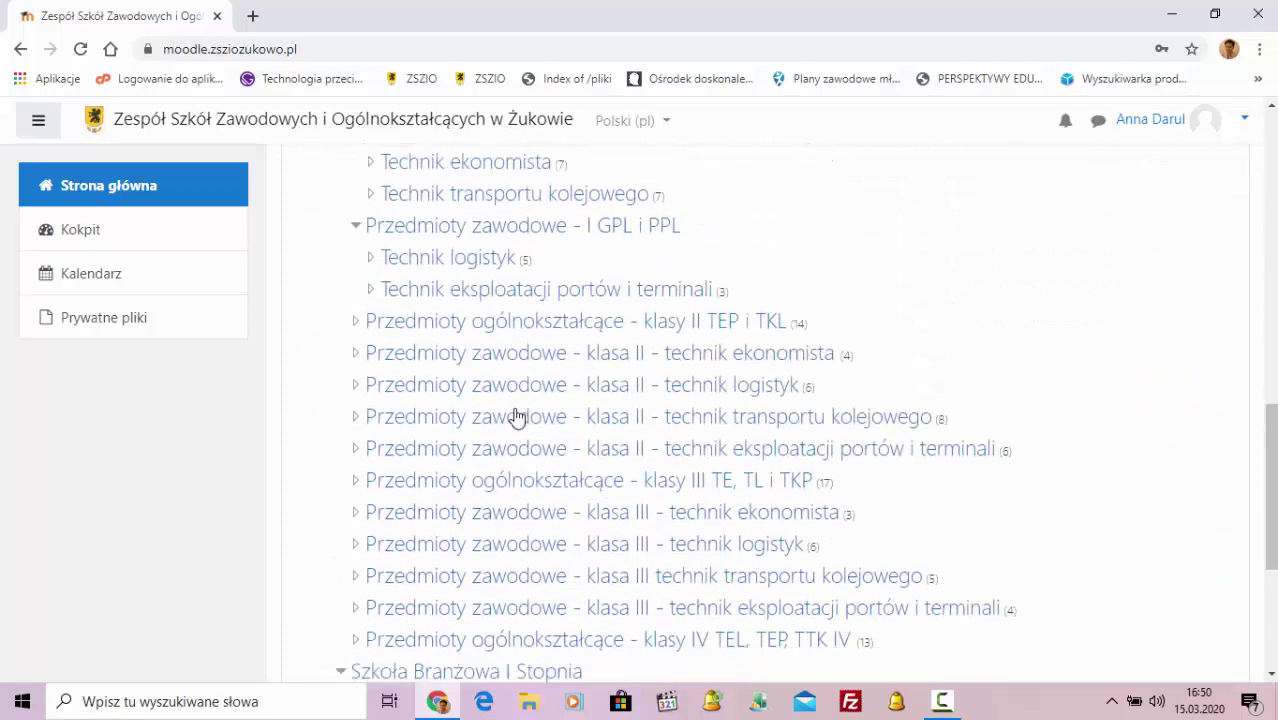
pyautogui.scroll(-2, 515, 416)
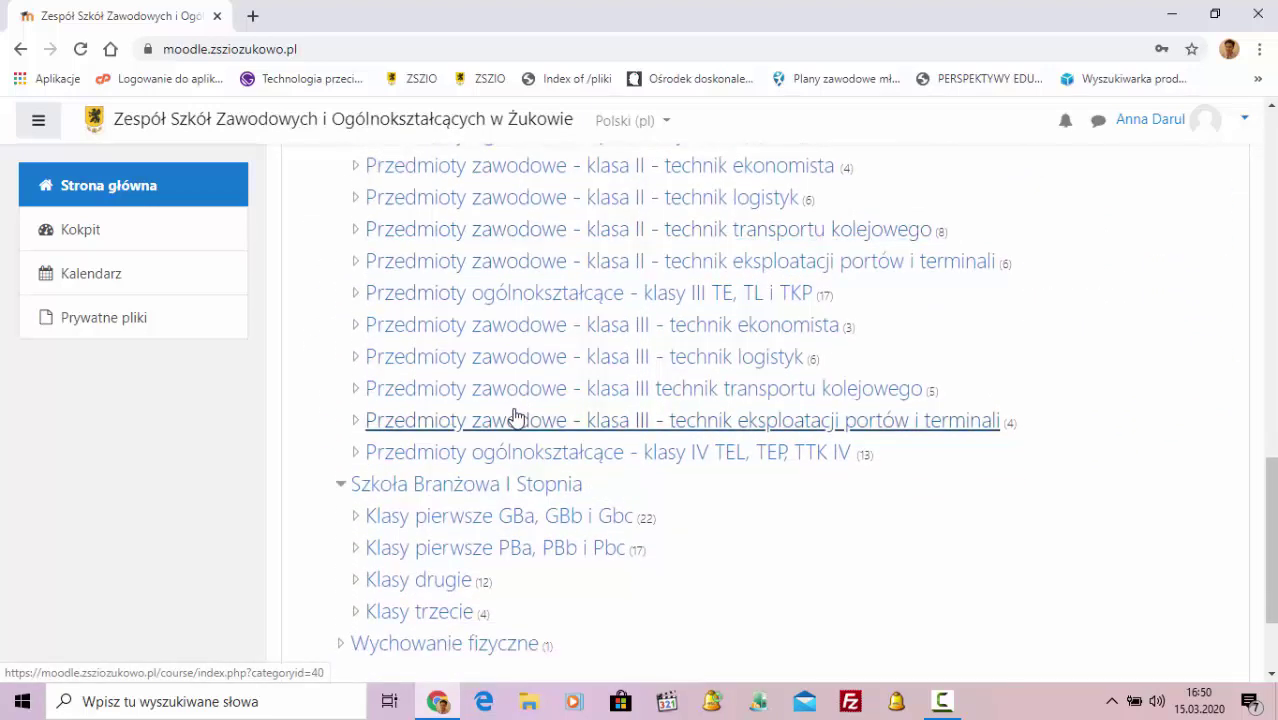
pyautogui.scroll(-1, 515, 416)
pyautogui.scroll(-1, 515, 416)
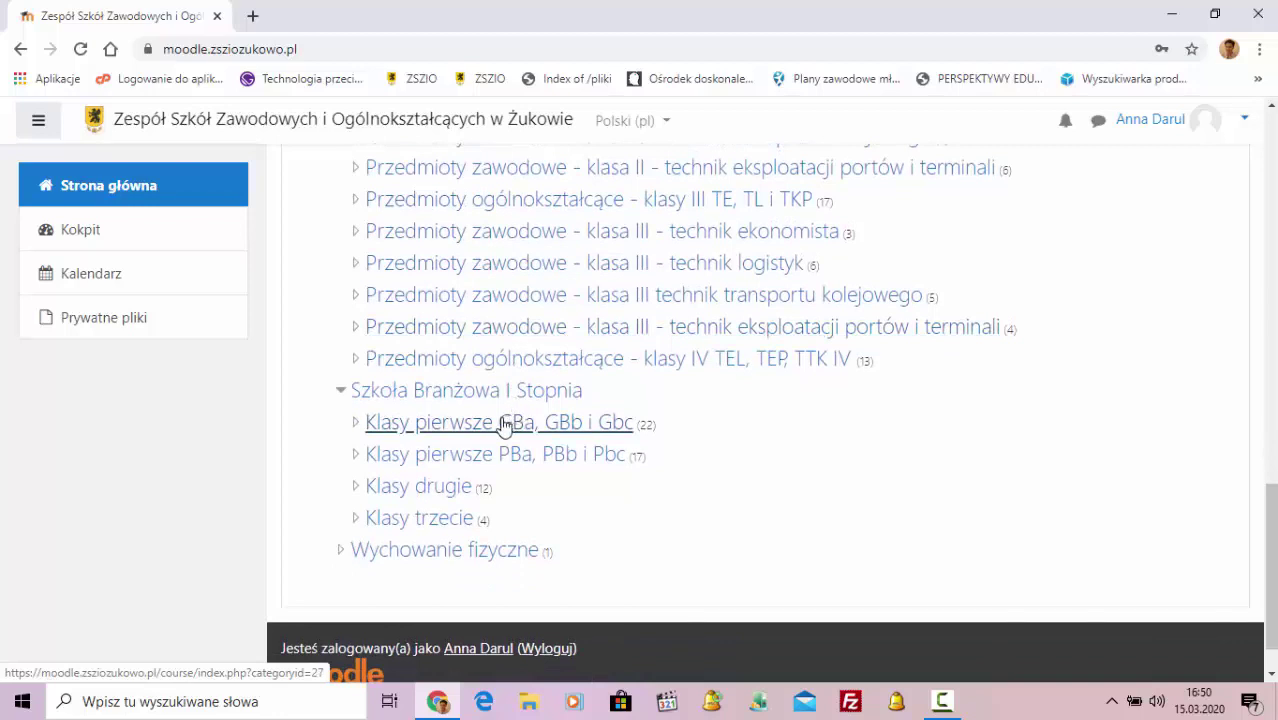
pyautogui.click(503, 422)
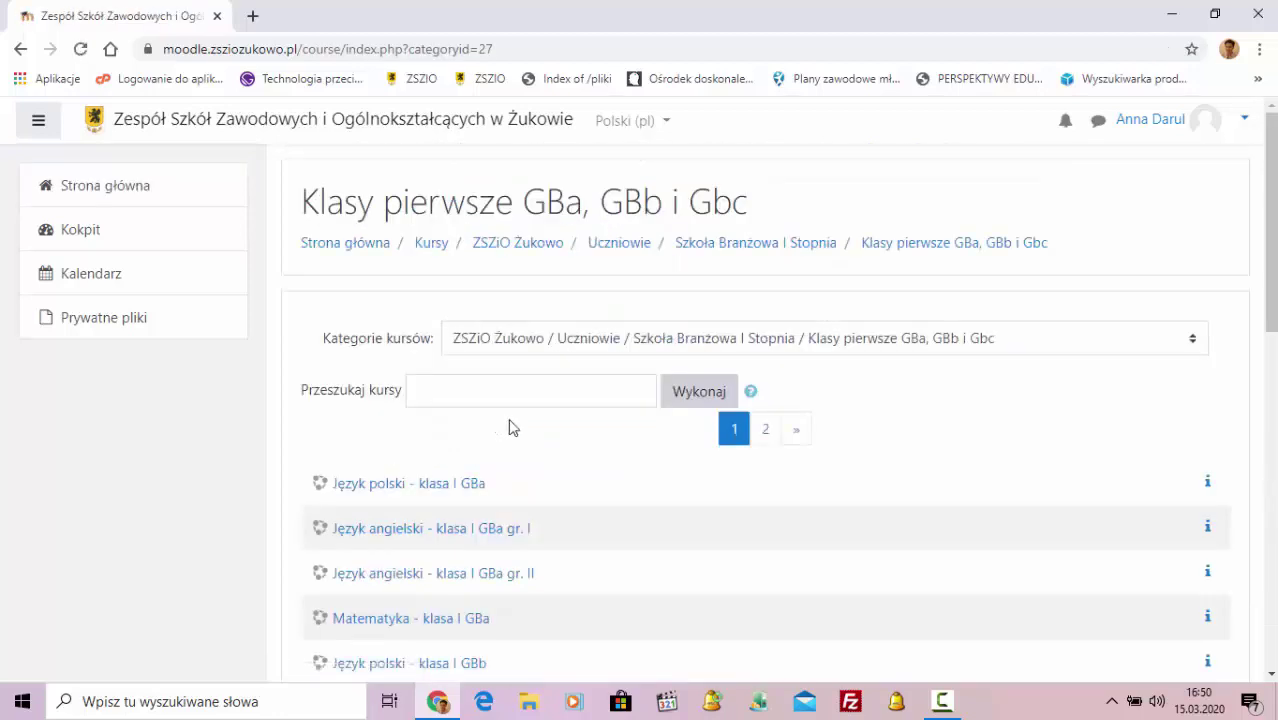
pyautogui.scroll(-2, 509, 426)
pyautogui.scroll(-7, 510, 426)
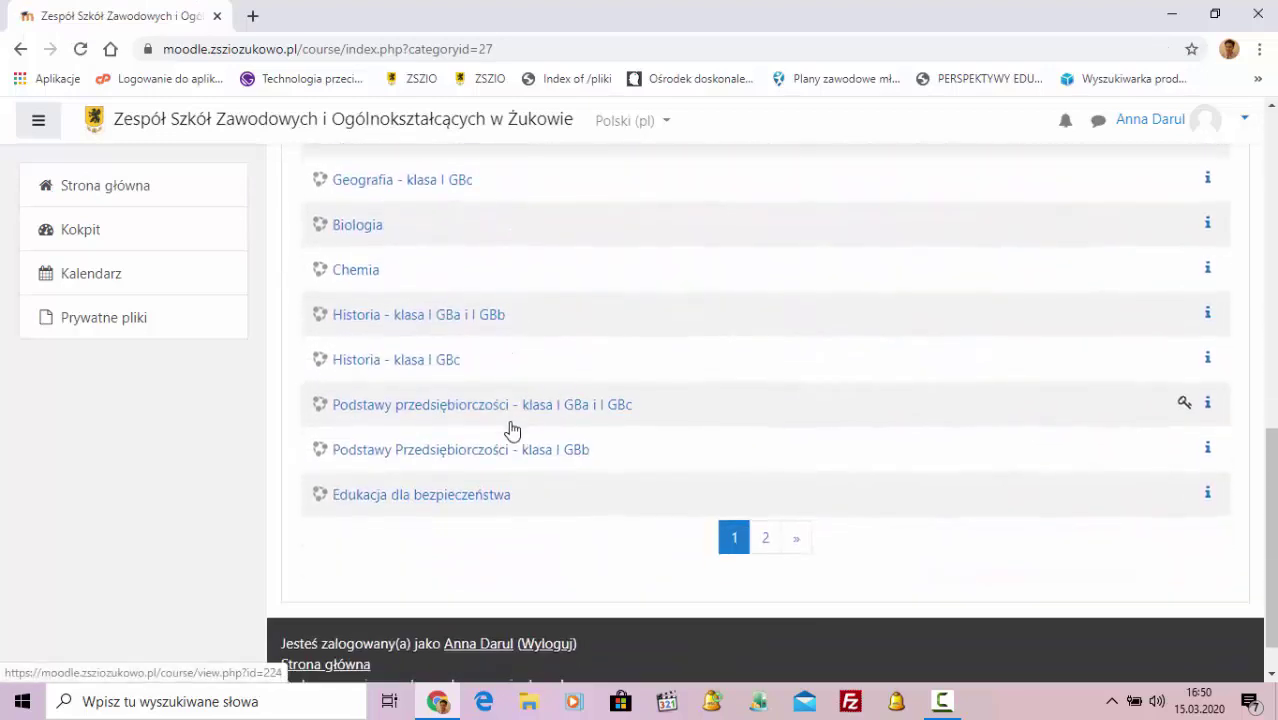
pyautogui.click(460, 408)
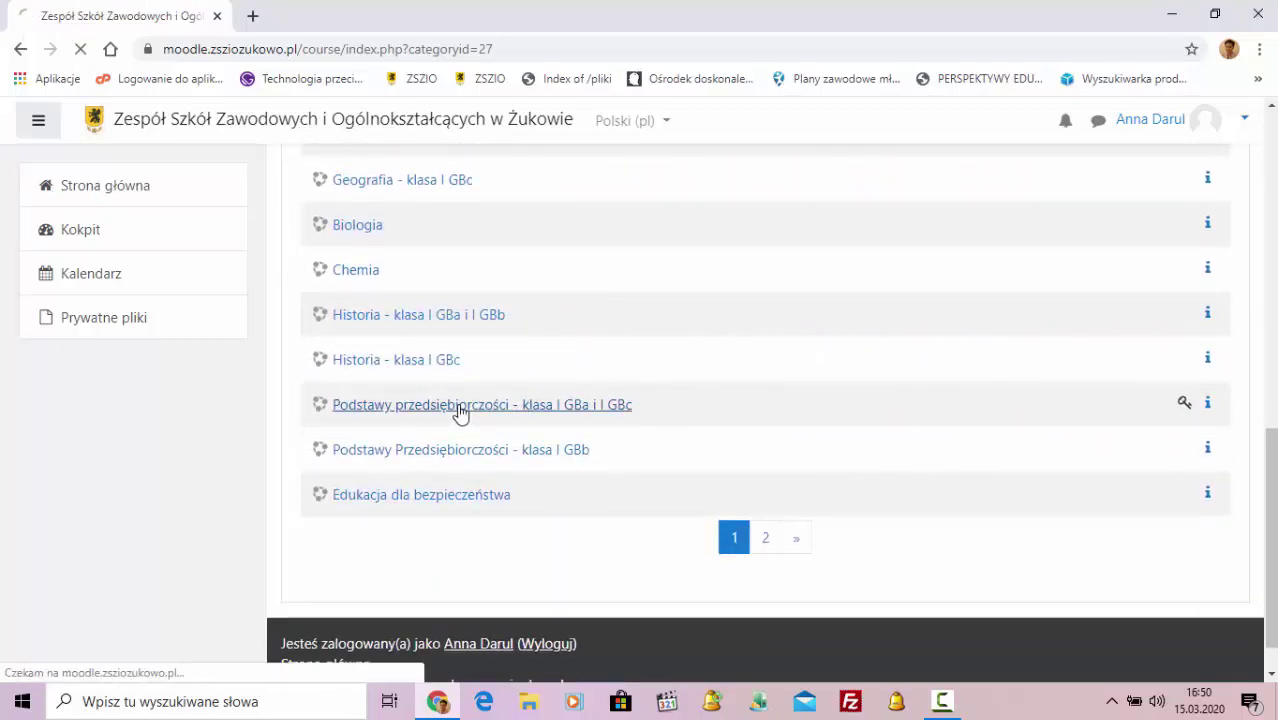
# - Enrol the student in the course by entering the access key, and decline the browser's offer to update the saved password
pyautogui.scroll(-2, 600, 383)
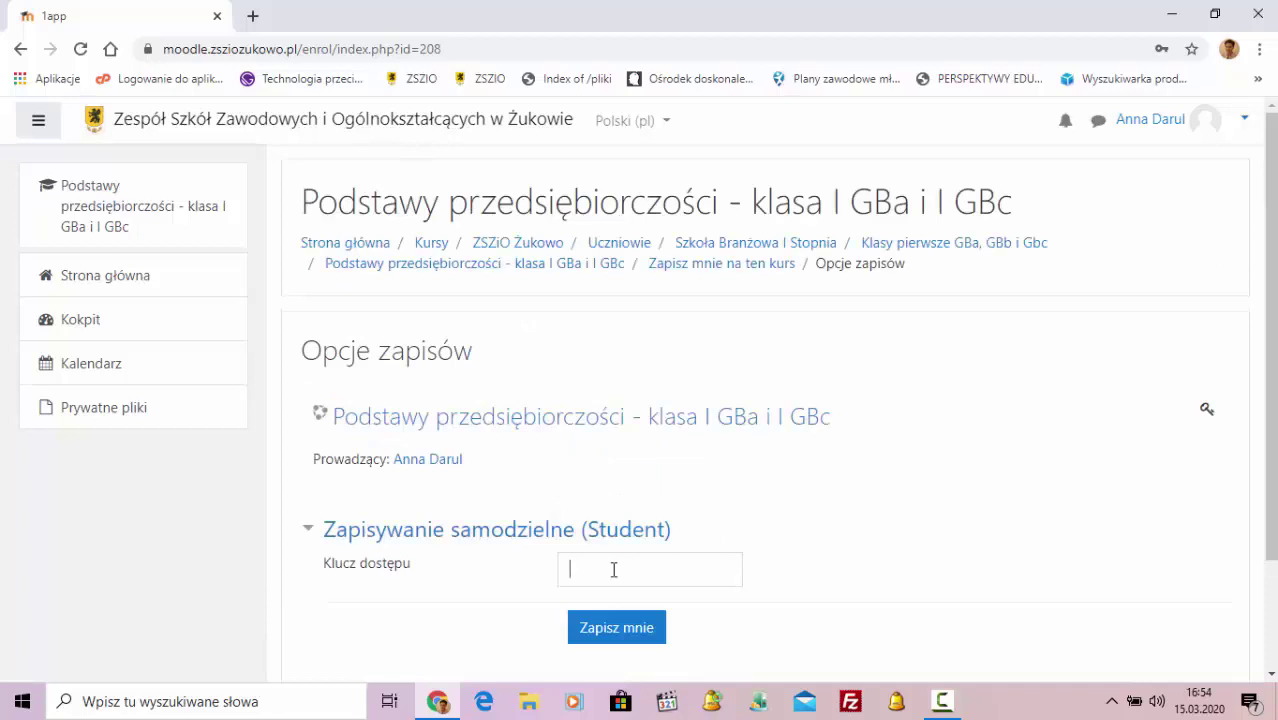
pyautogui.click(613, 569)
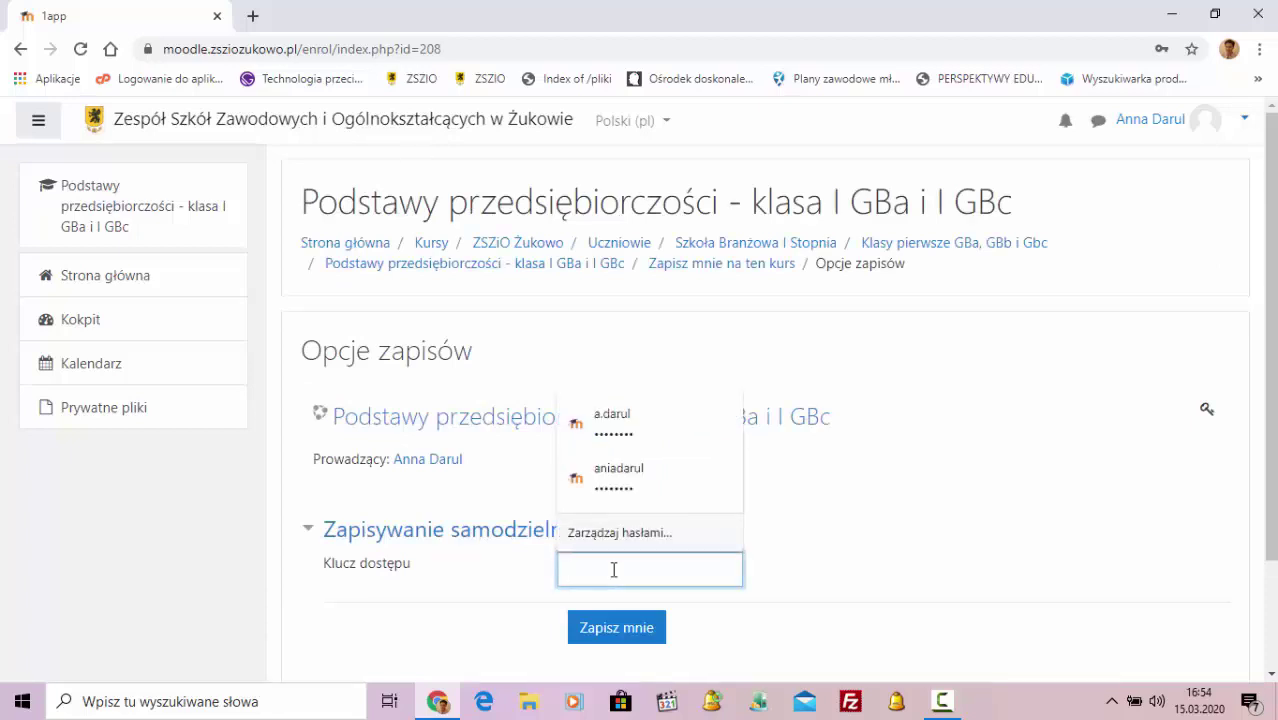
pyautogui.write('a')
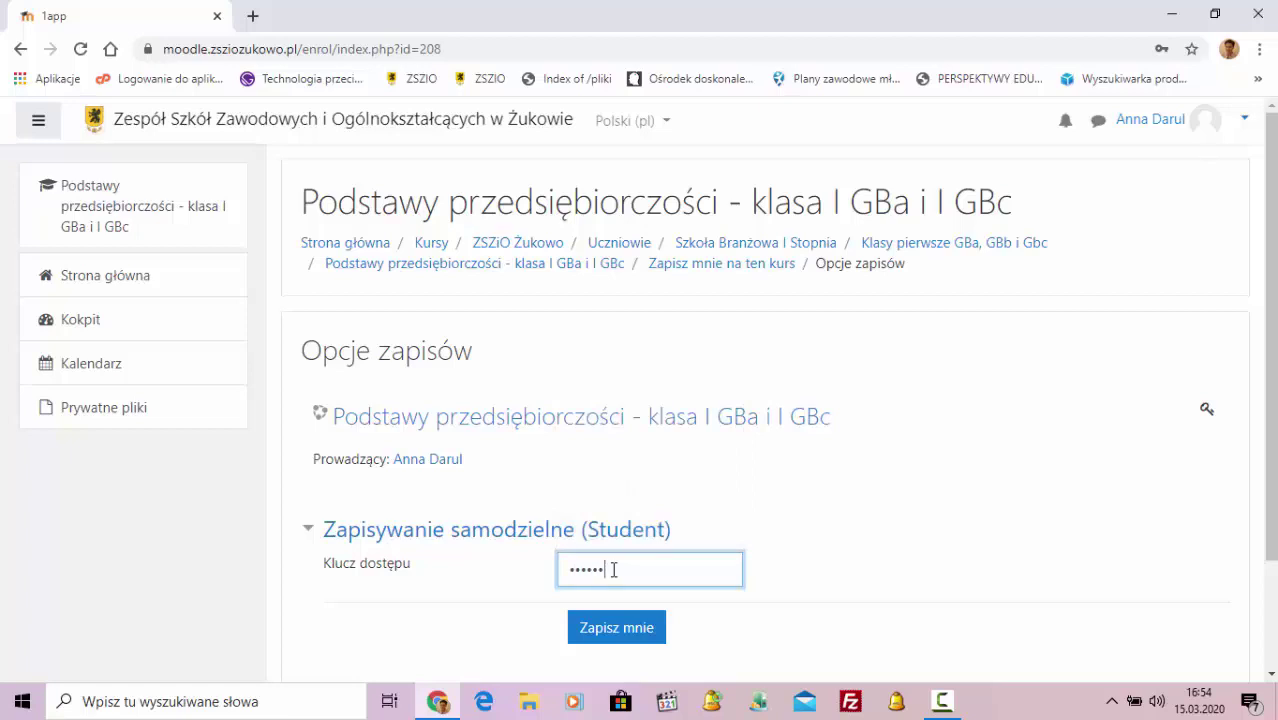
pyautogui.click(641, 630)
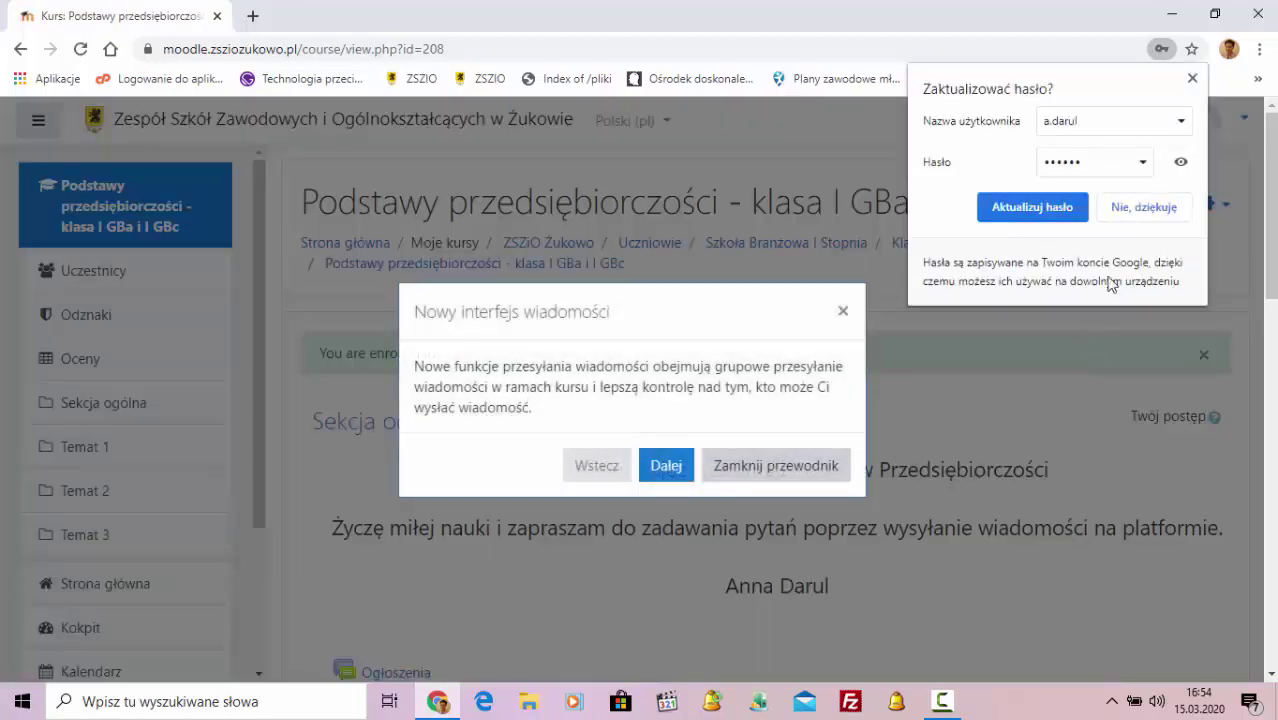
pyautogui.click(1158, 204)
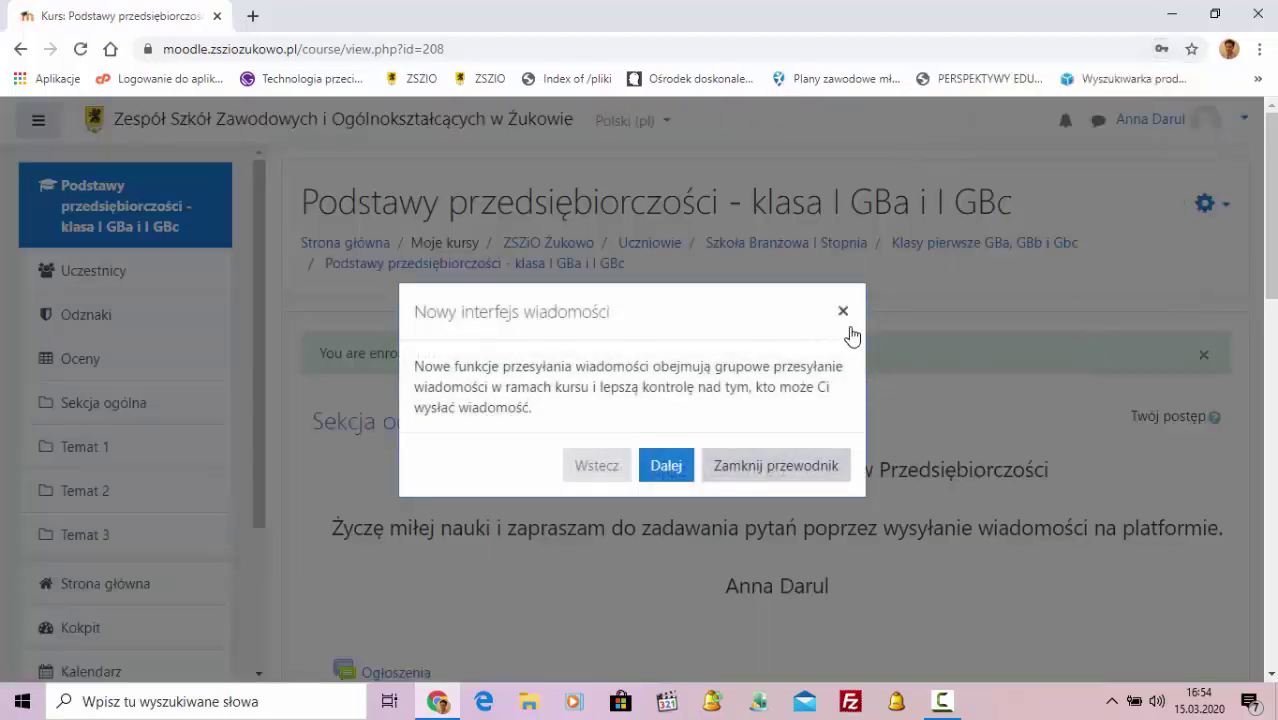